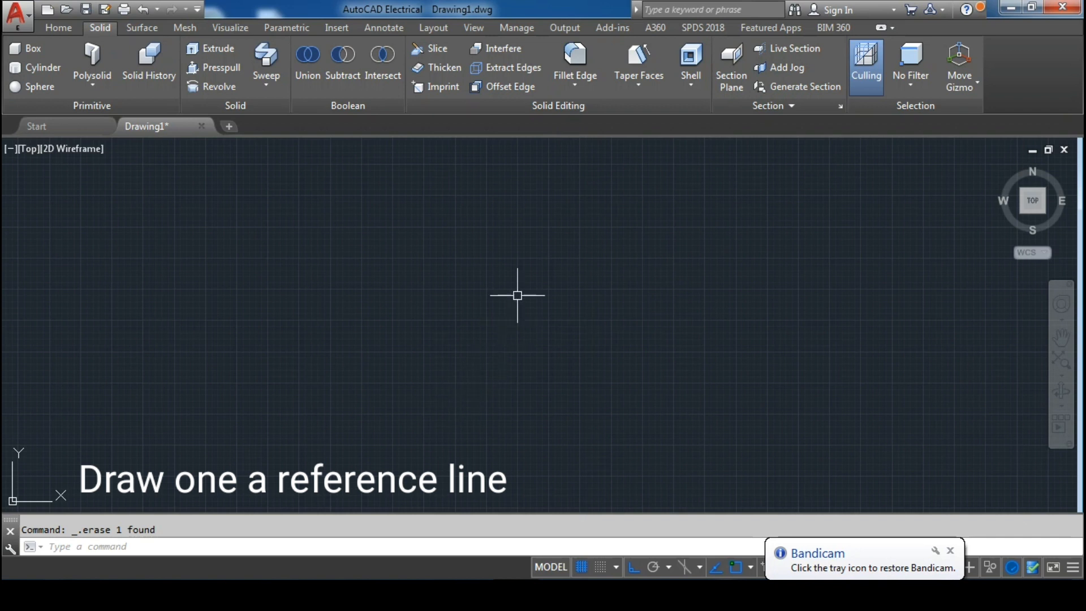
Draw a vertical reference line 20 inches long, running downward in the top view
text(L)
key(Return)
click(506, 257)
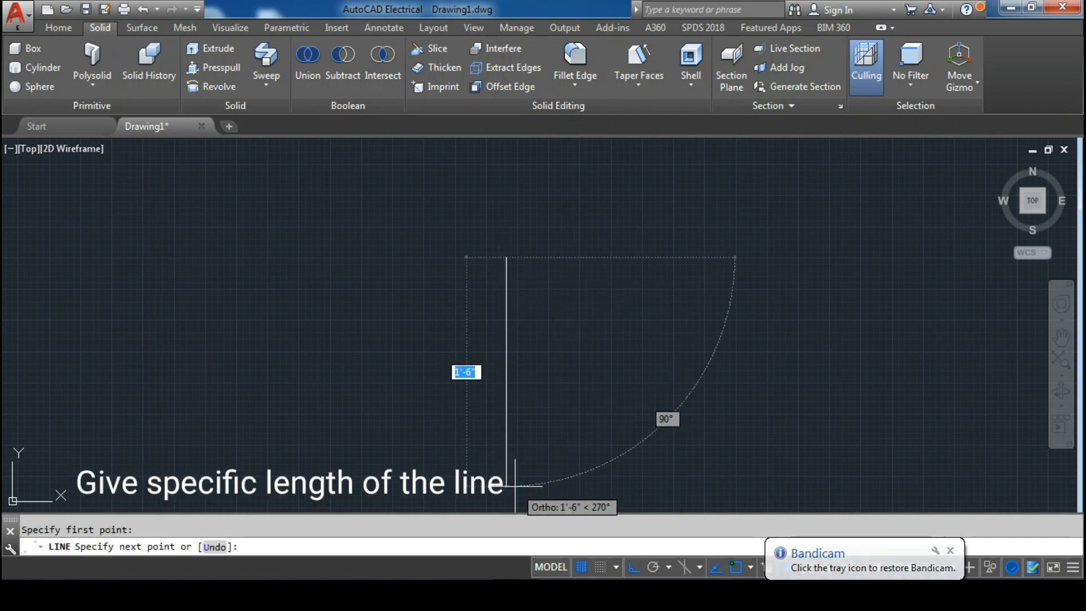
text(20)
key(Return)
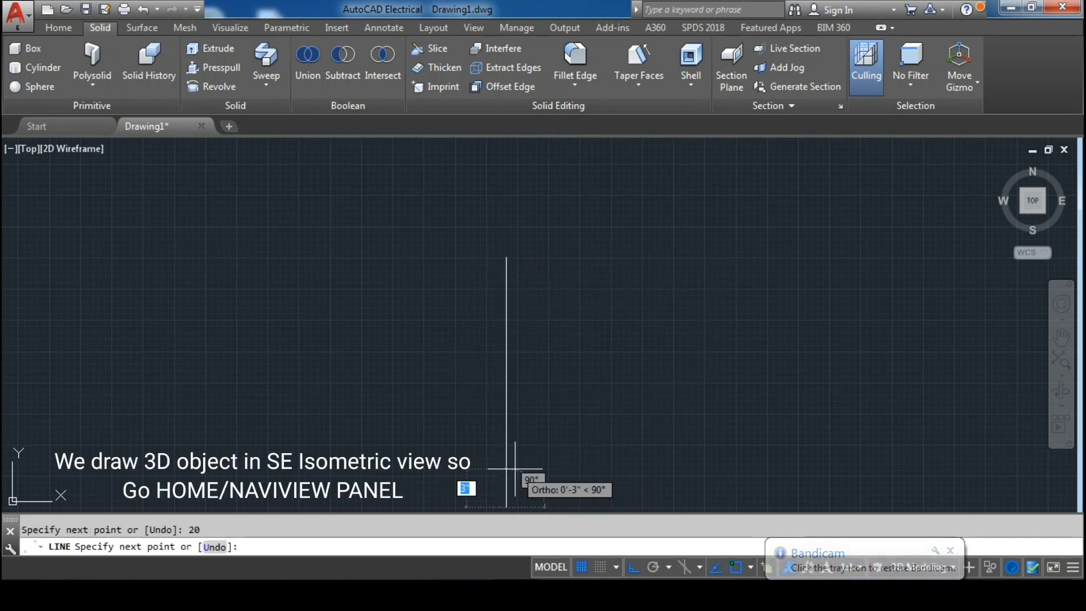
scroll(563, 469, down, 3)
middle_drag(555, 432, 543, 320)
scroll(531, 356, up, 3)
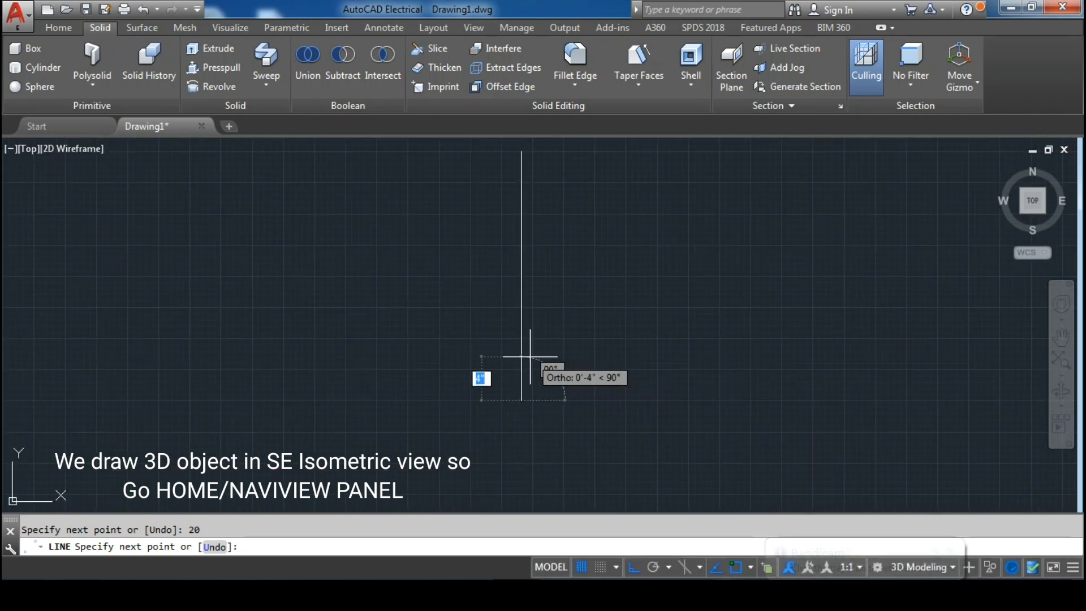
middle_drag(536, 369, 537, 381)
scroll(526, 393, down, 2)
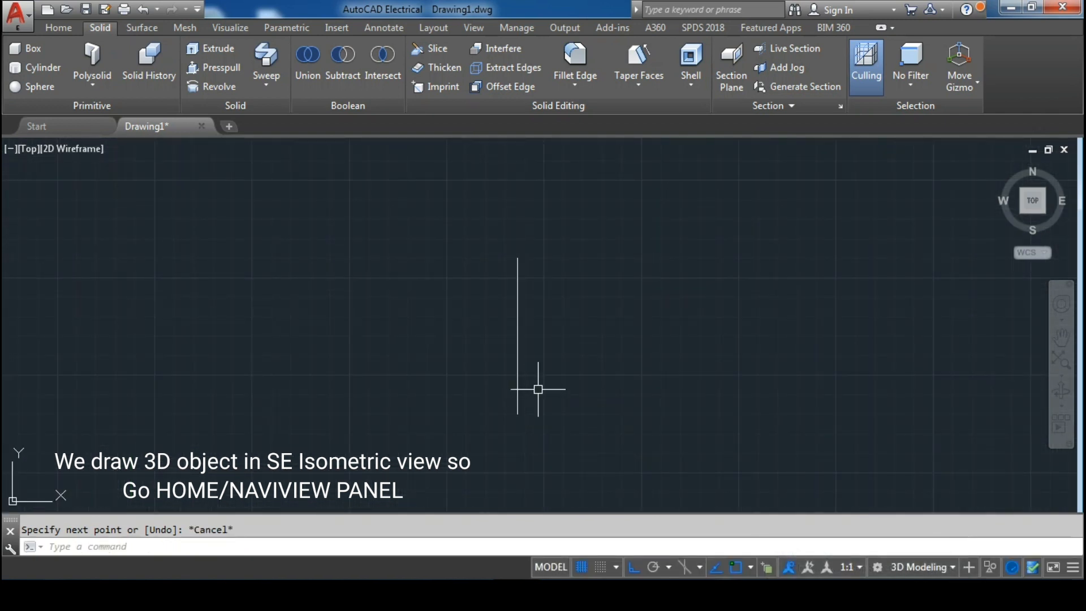
Switch the drawing to the SE Isometric view and frame the reference line
click(59, 27)
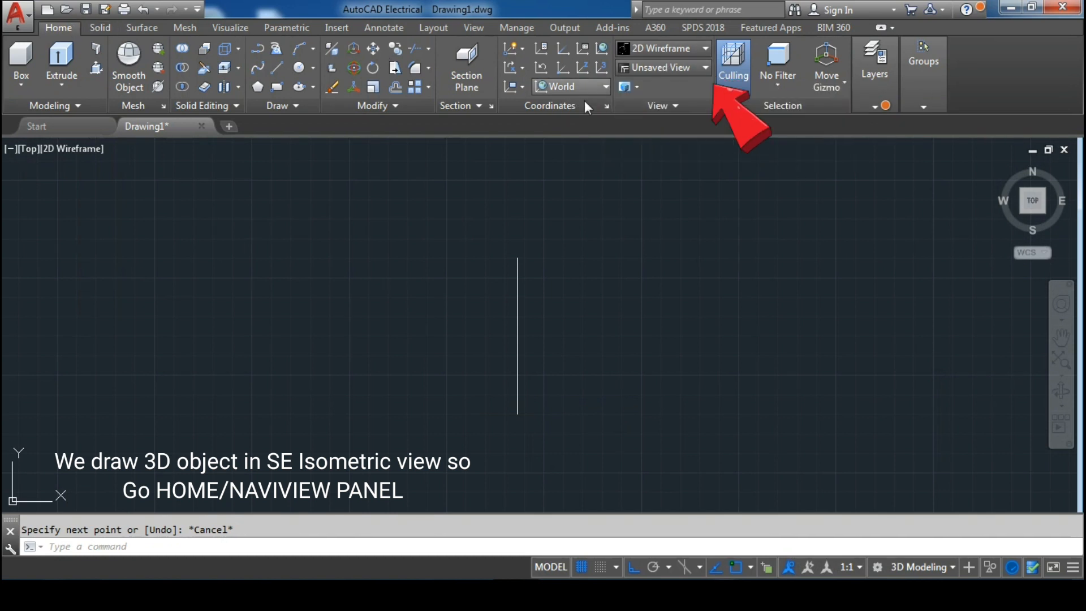
click(697, 68)
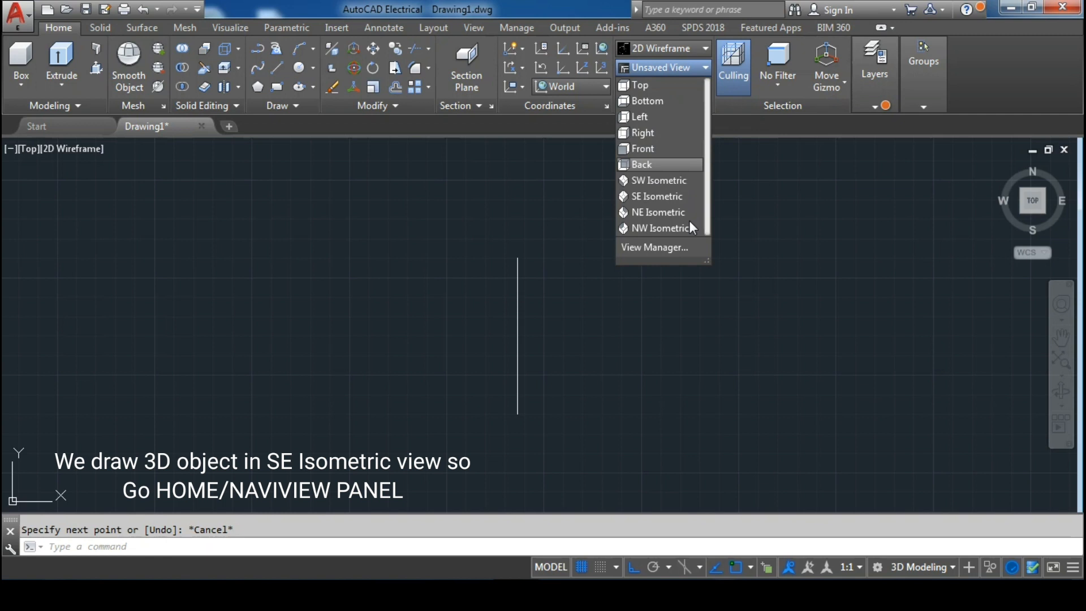
click(647, 196)
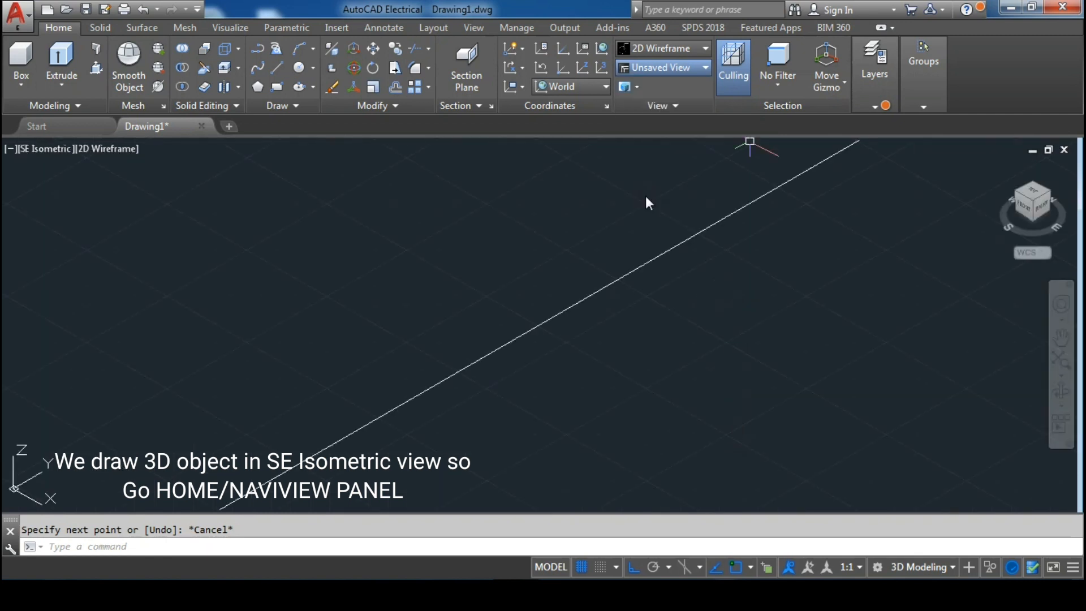
scroll(627, 247, down, 4)
middle_drag(623, 255, 585, 282)
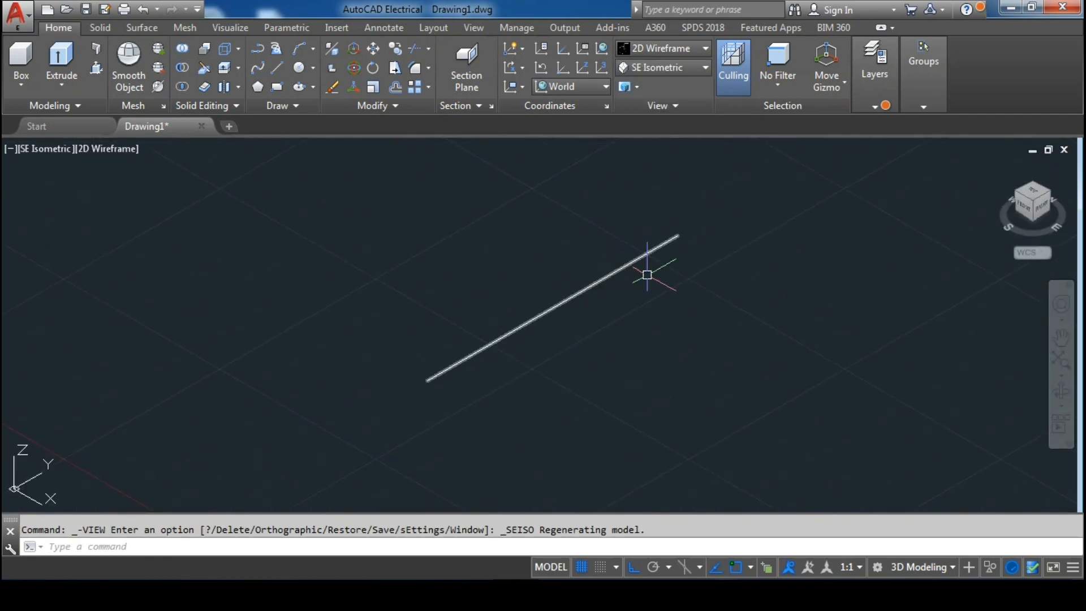
scroll(661, 270, up, 4)
middle_drag(665, 270, 668, 277)
scroll(674, 272, down, 4)
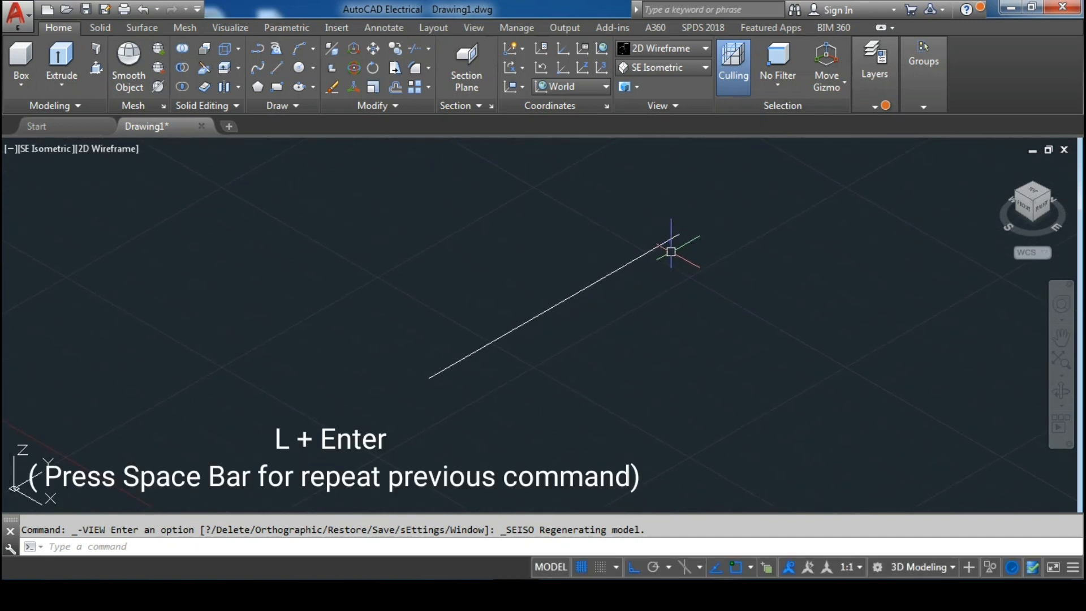
Draw a line from the reference line's far end to its midpoint, then continue it with a perpendicular segment along the X axis
text(l)
key(Return)
click(679, 234)
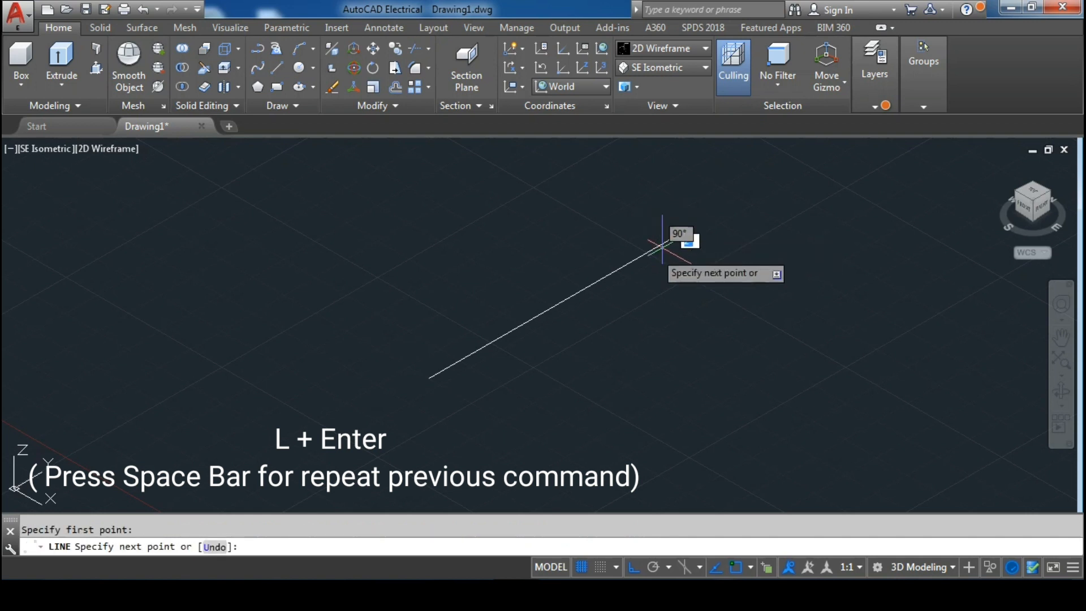
scroll(590, 286, up, 3)
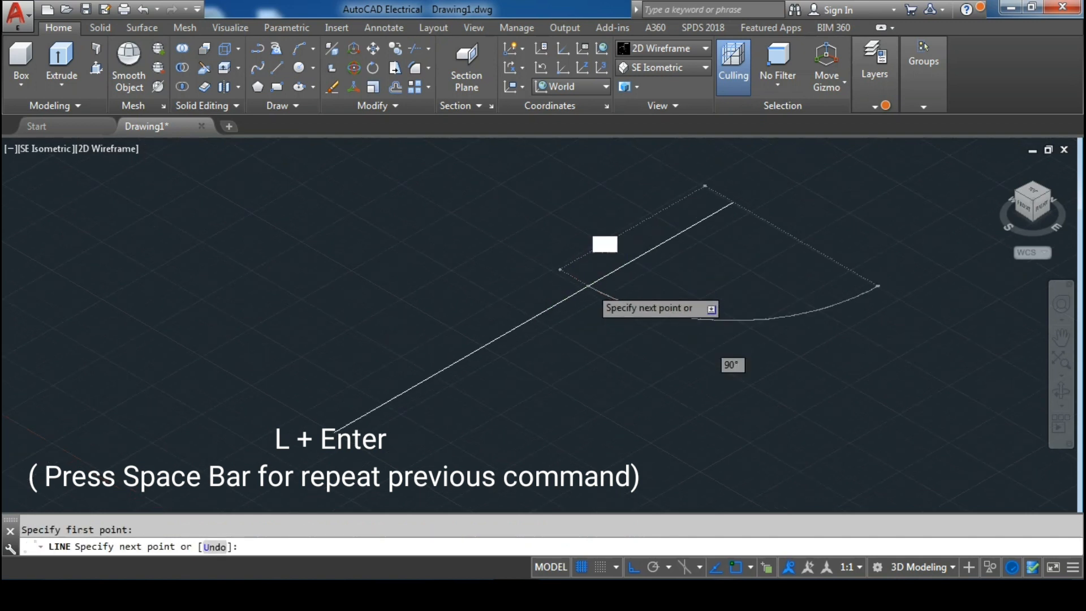
click(589, 286)
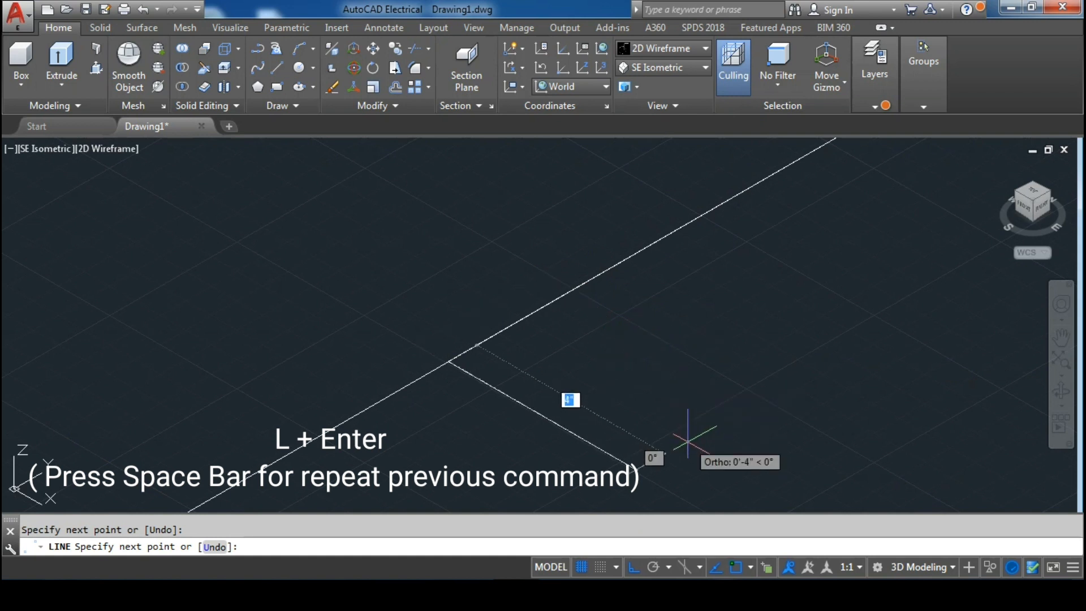
middle_drag(685, 438, 650, 332)
scroll(668, 376, down, 3)
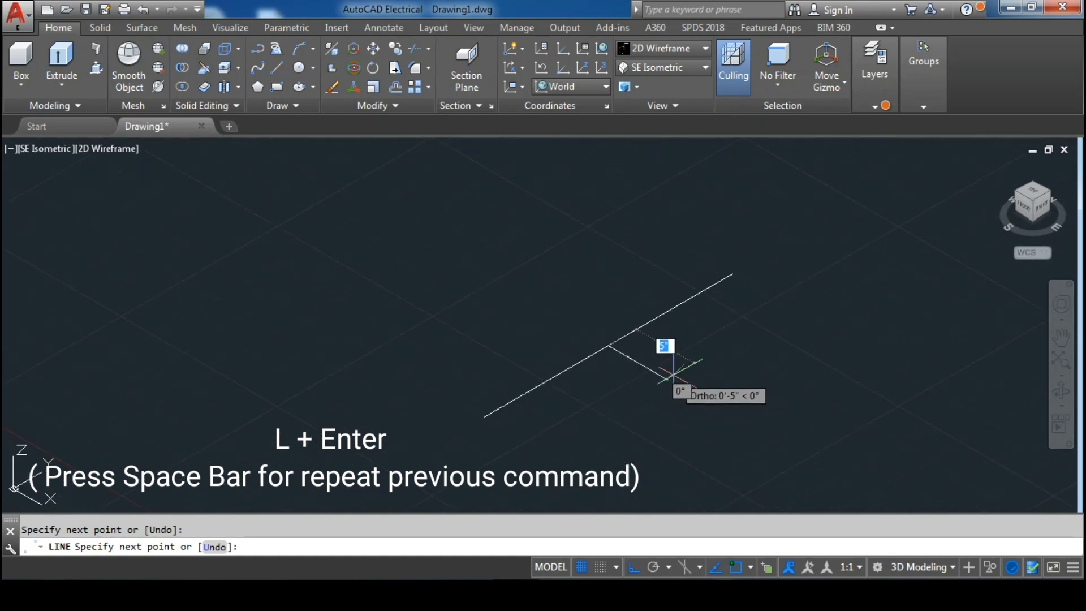
click(689, 395)
key(Escape)
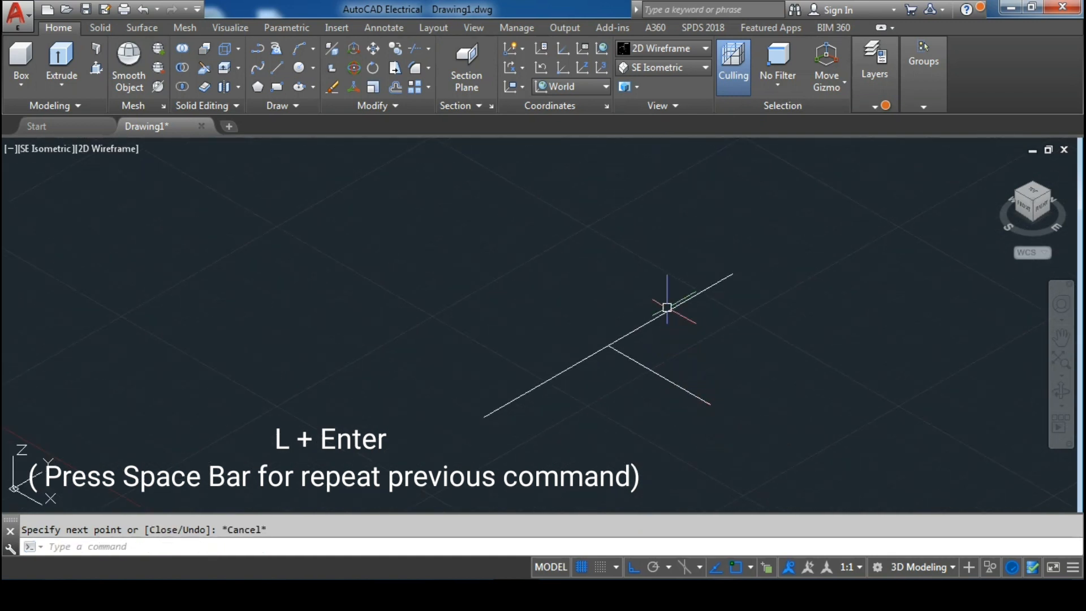
Draw two short lines parallel to the X axis across the reference line, one just beyond its midpoint and one near its far end
scroll(667, 307, up, 2)
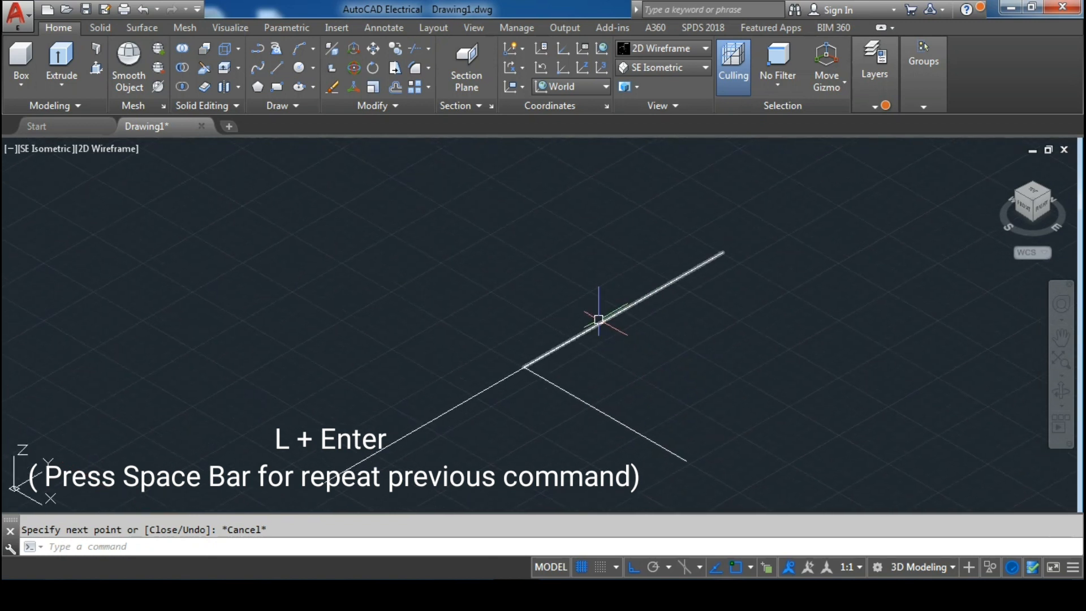
text(l)
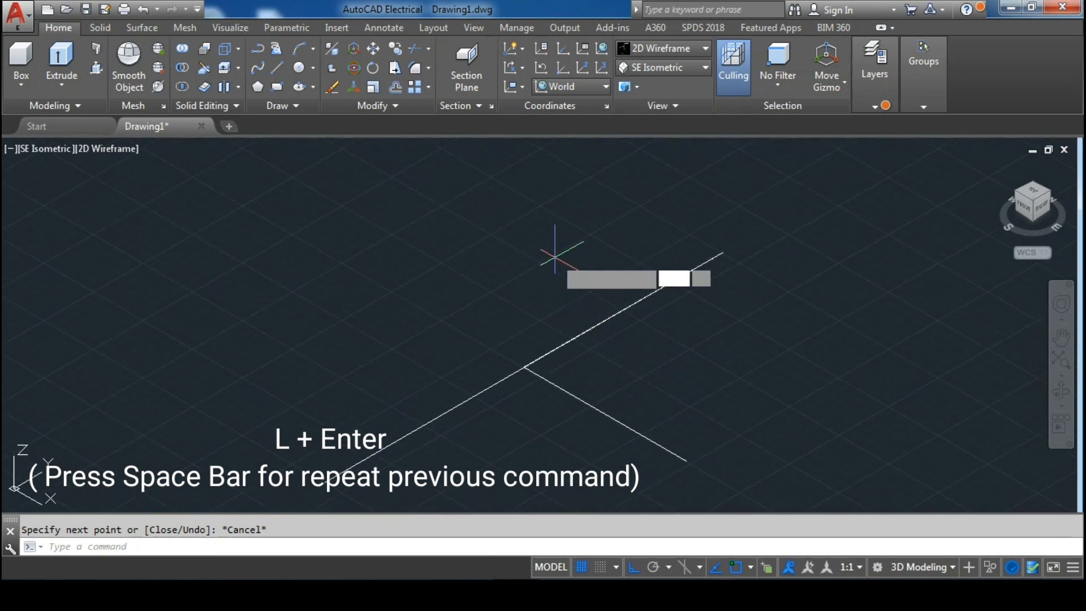
key(Return)
mouse_move(567, 315)
middle_down()
mouse_move(567, 244)
mouse_move(557, 238)
mouse_move(549, 260)
middle_up()
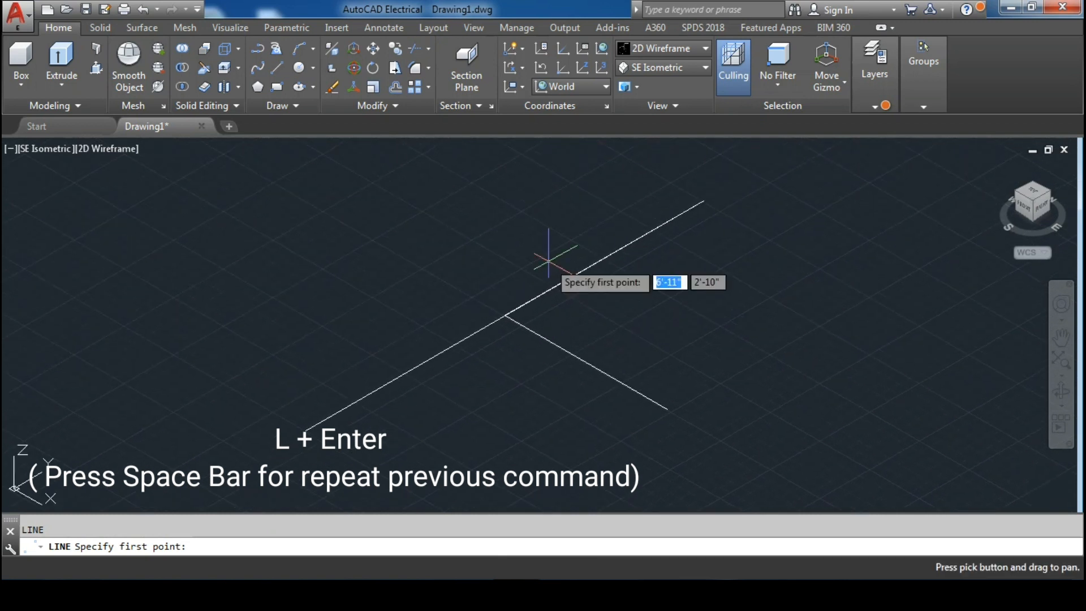
click(524, 279)
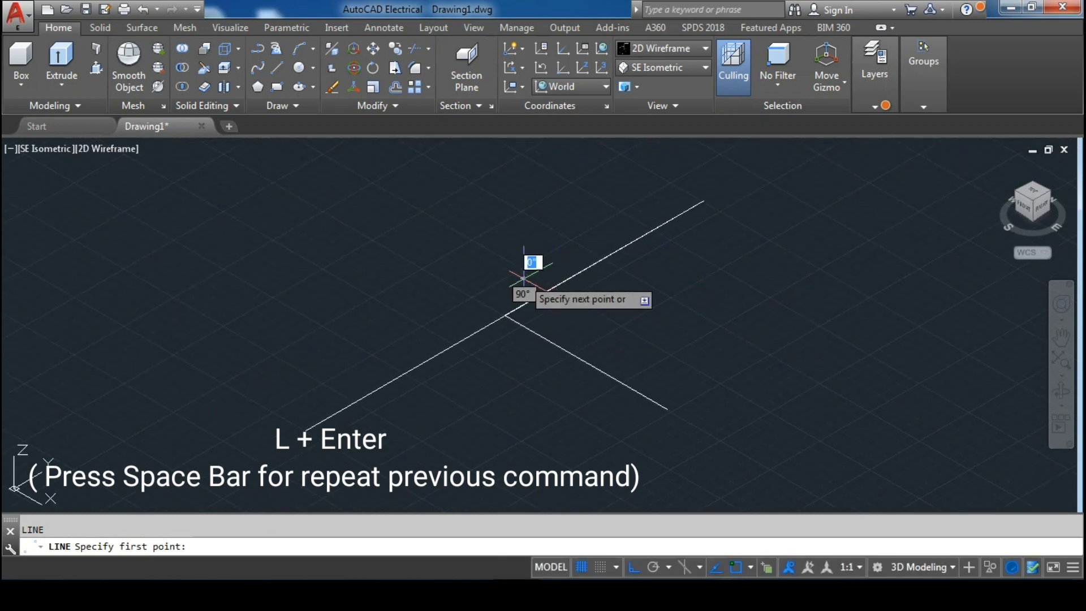
click(605, 321)
key(space)
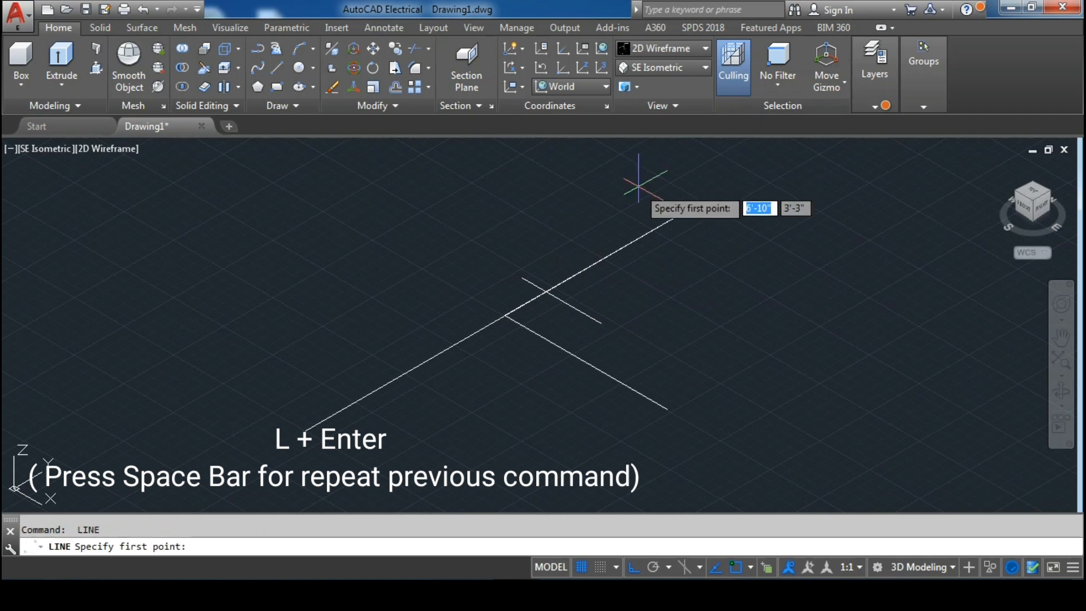
click(654, 195)
click(724, 237)
key(Return)
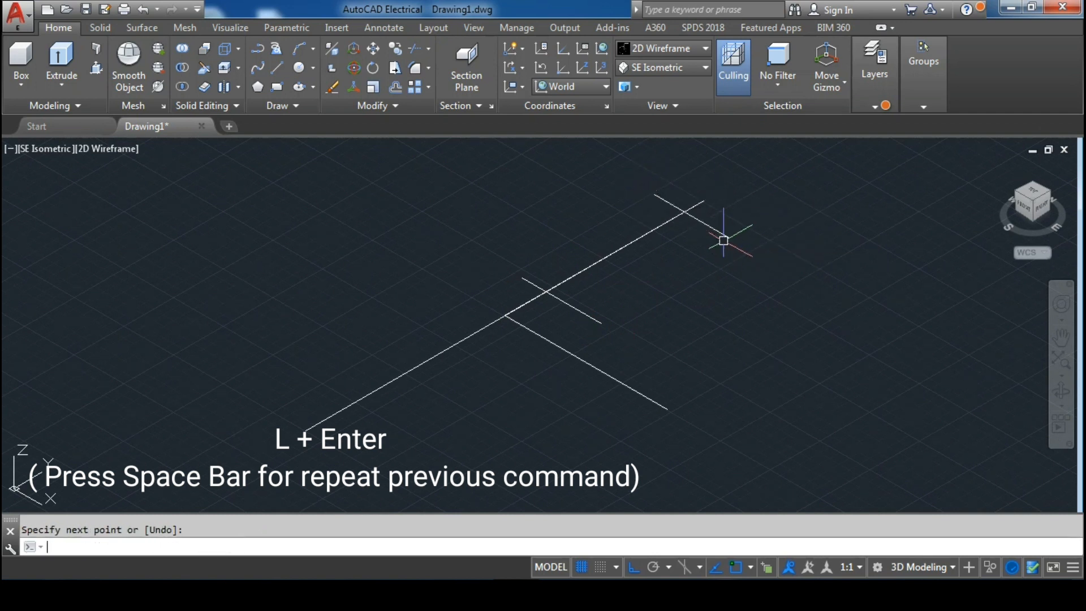
Draw two more short lines parallel to the X axis, crossing the reference line side by side near its near end
middle_drag(559, 312, 588, 238)
key(space)
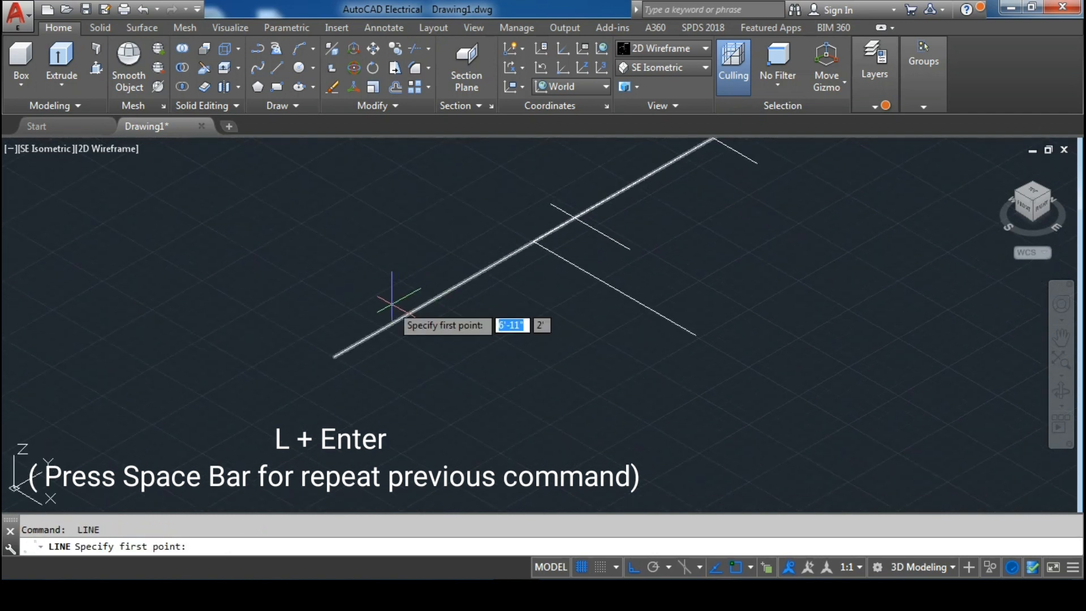
click(381, 304)
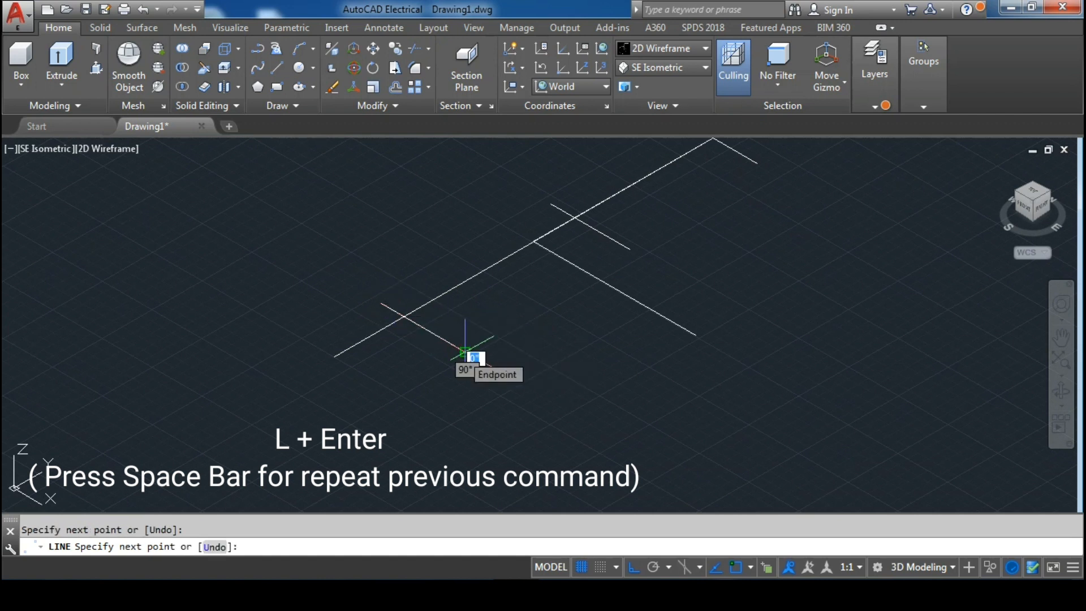
click(464, 353)
key(Return)
key(space)
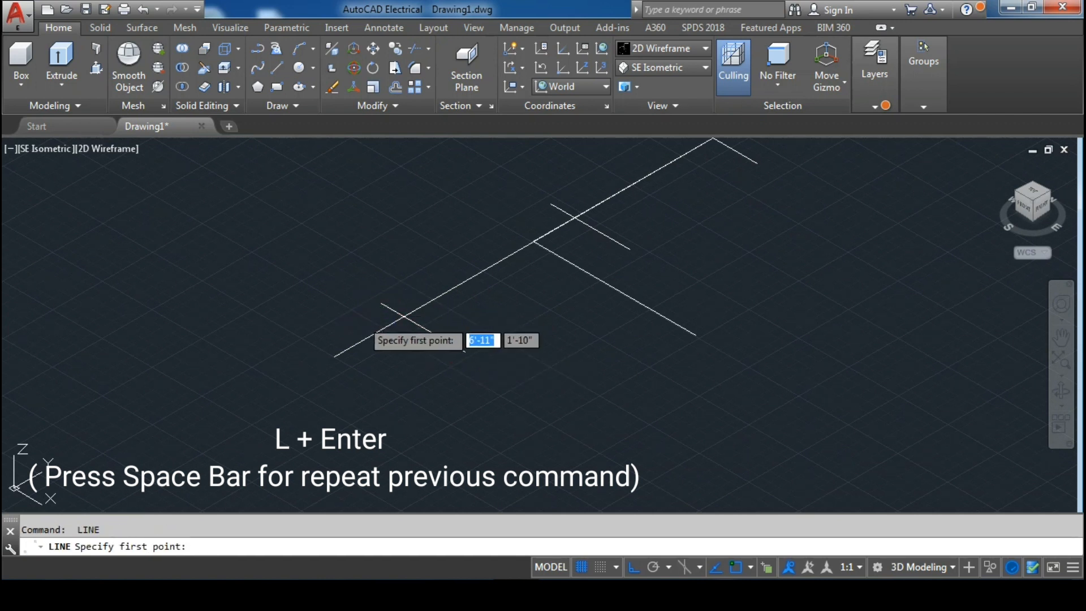
click(362, 320)
key(Escape)
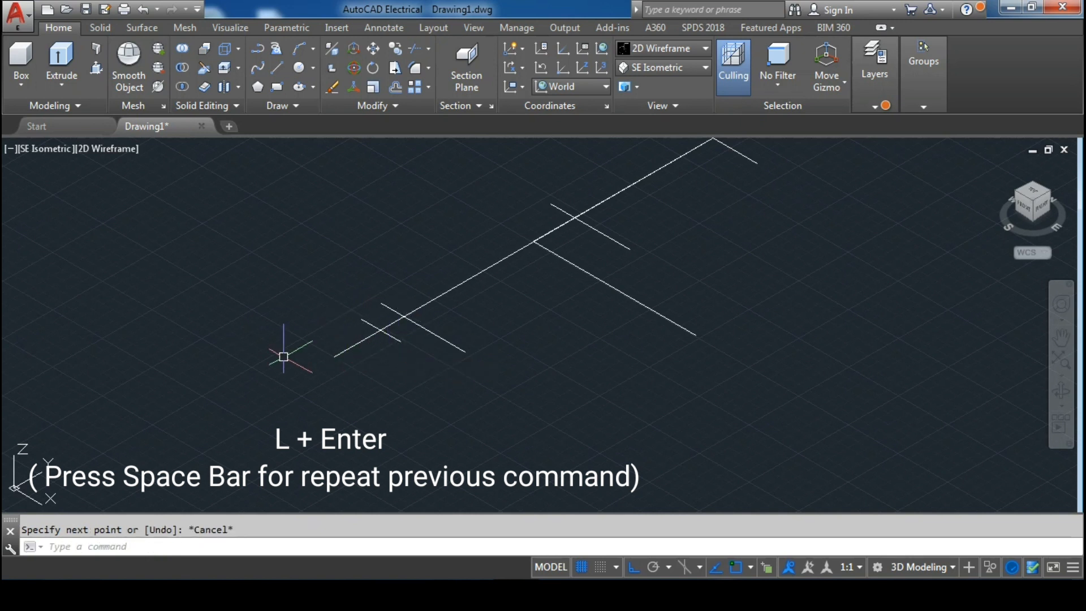
key(Return)
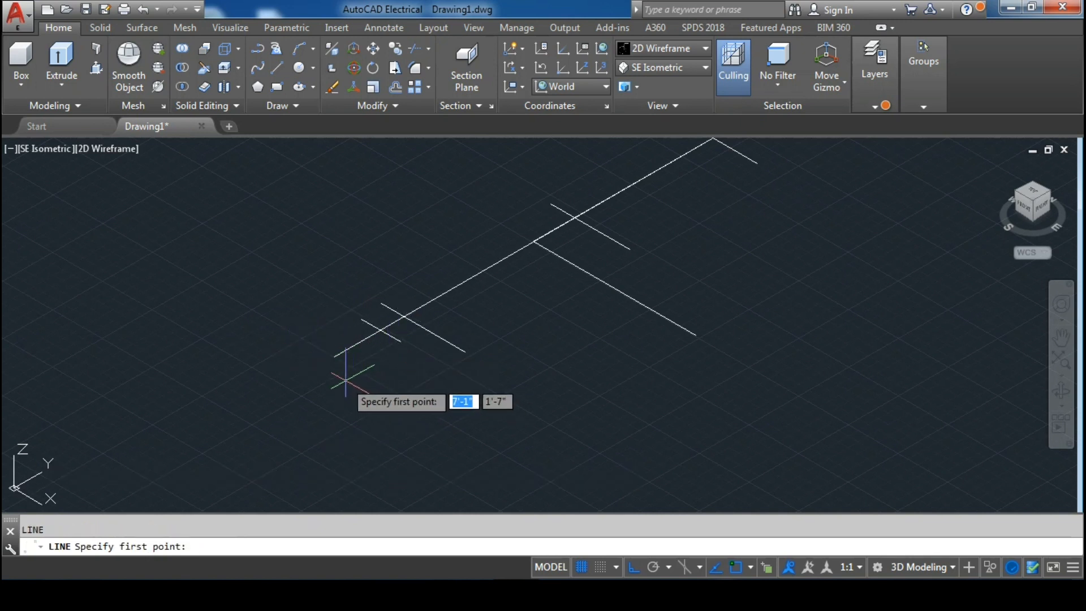
click(335, 356)
middle_drag(650, 200, 500, 318)
scroll(547, 282, up, 3)
middle_drag(547, 285, 550, 307)
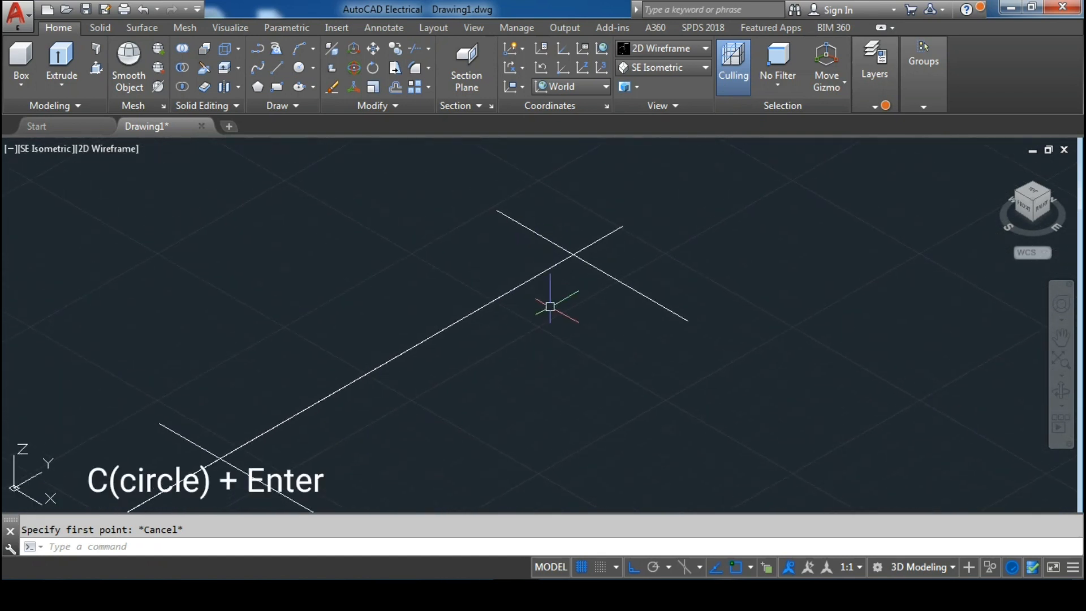
text(c)
key(Return)
click(574, 255)
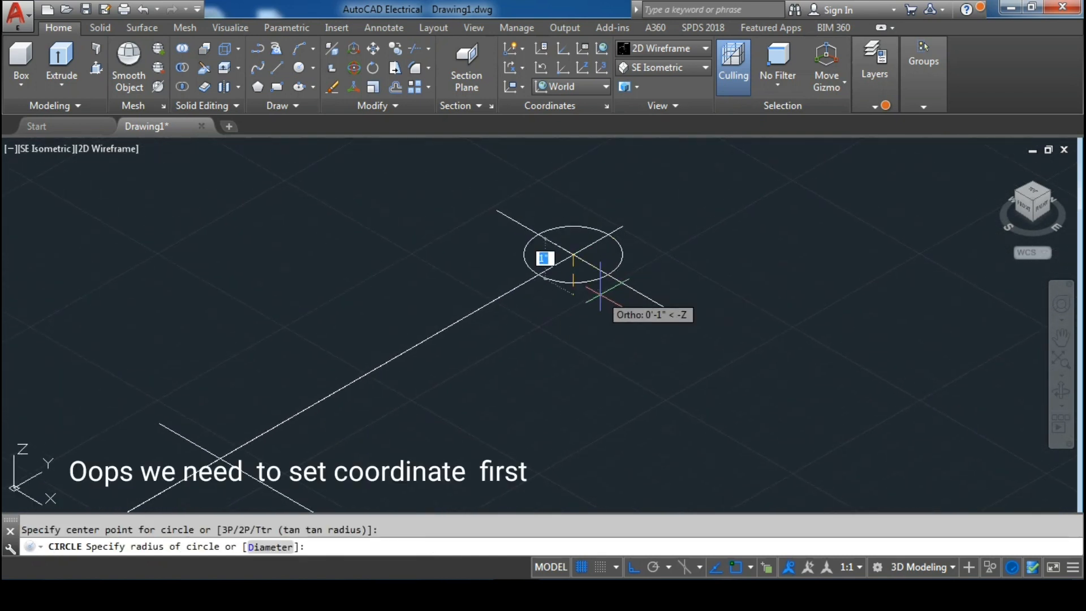
key(Escape)
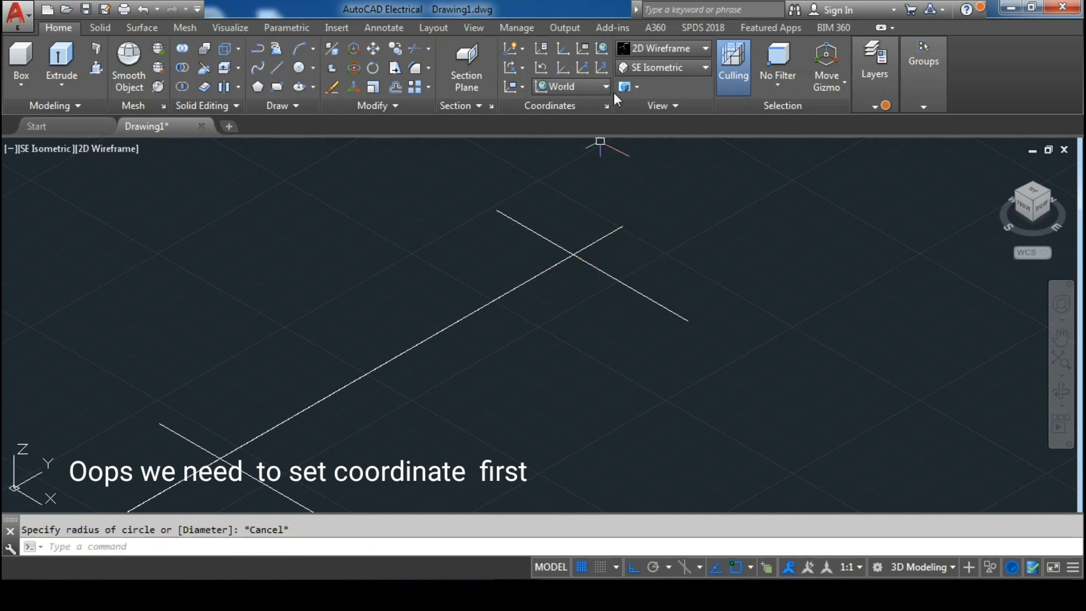
Set a Z-axis UCS with its origin at the reference line's far end and positive Z pointing along the line toward its near end
click(588, 67)
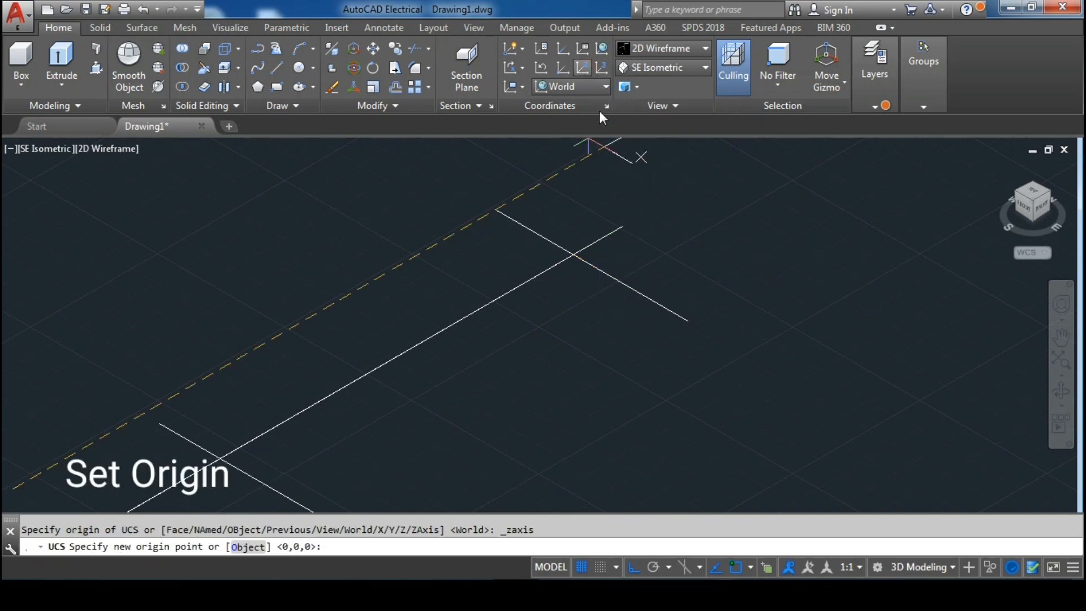
click(622, 226)
middle_drag(422, 334, 591, 207)
scroll(270, 422, down, 5)
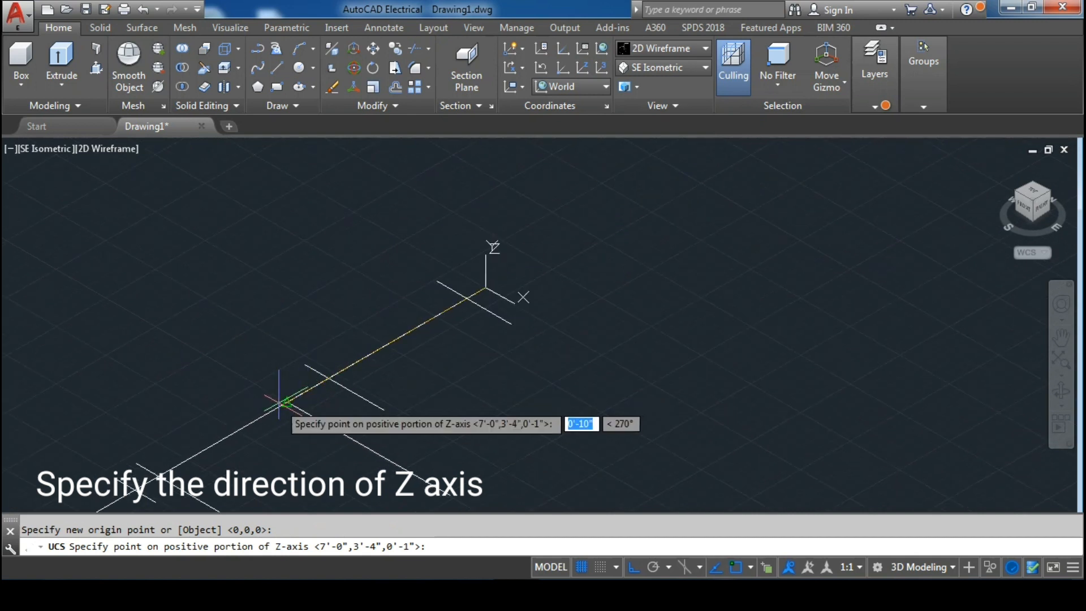
click(288, 402)
scroll(477, 280, up, 6)
middle_drag(490, 271, 574, 200)
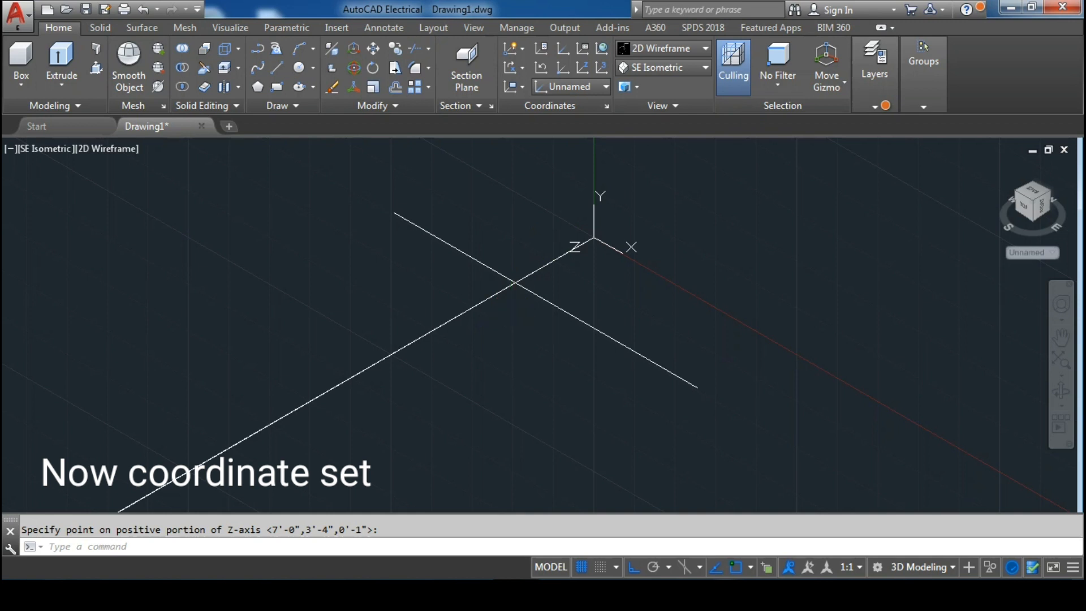
Draw a circle of radius 2 centred where the reference line meets the crossing line nearest the new origin
text(c)
key(Return)
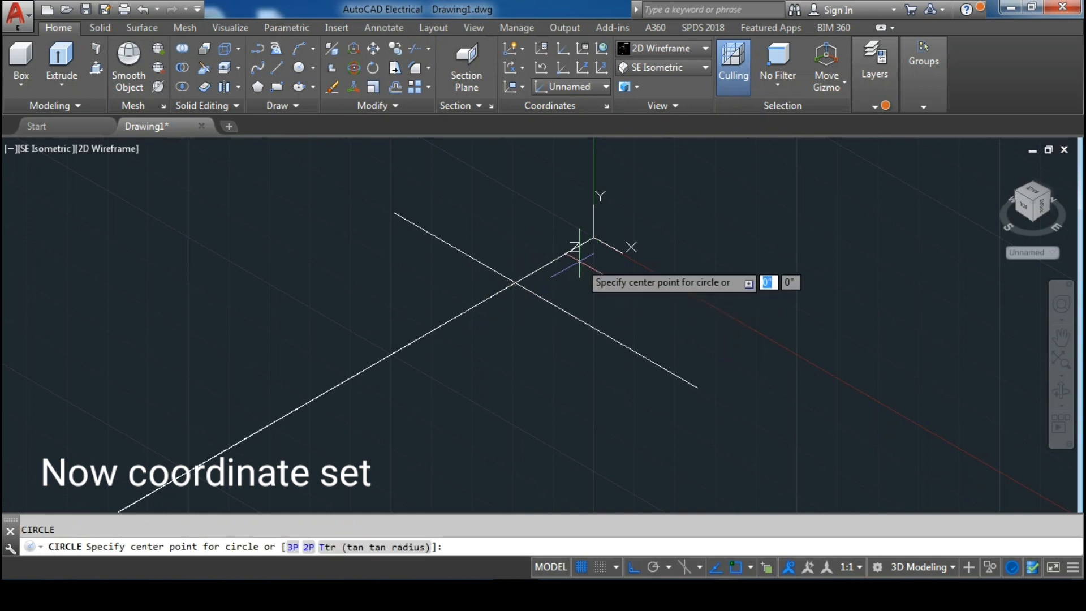
click(515, 281)
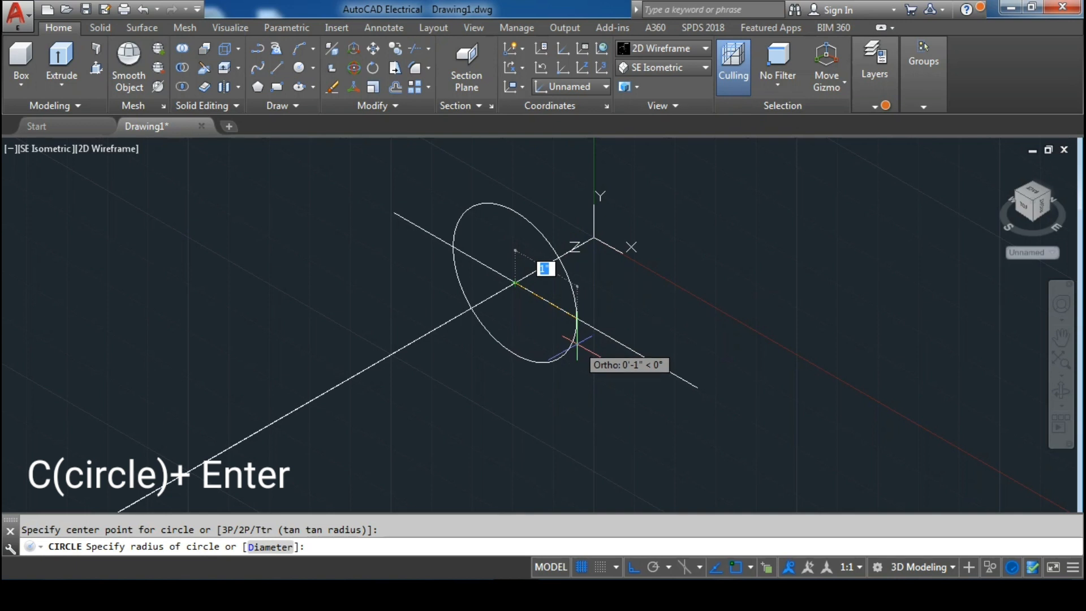
text(2)
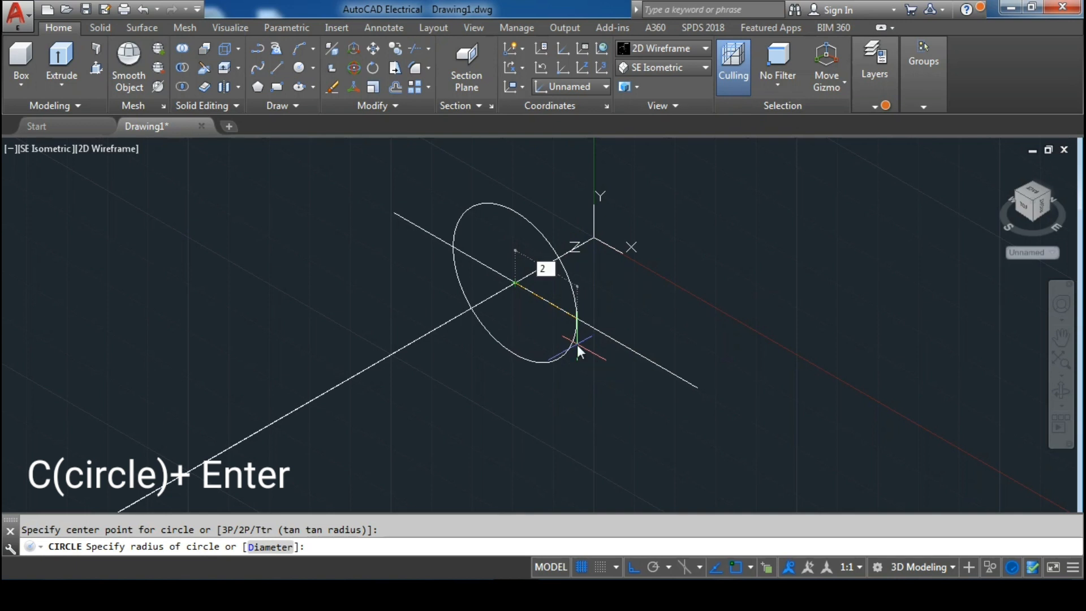
key(Return)
scroll(602, 387, down, 2)
scroll(637, 315, down, 3)
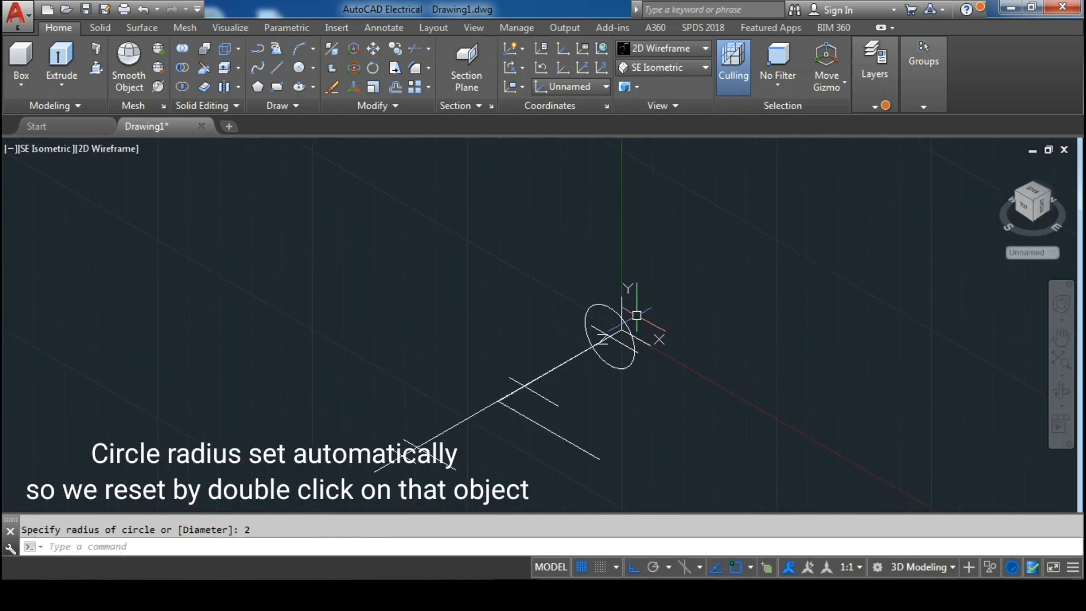
Set the radius of the circle nearest the UCS origin to 1 inch
middle_drag(638, 315, 621, 289)
scroll(622, 300, up, 5)
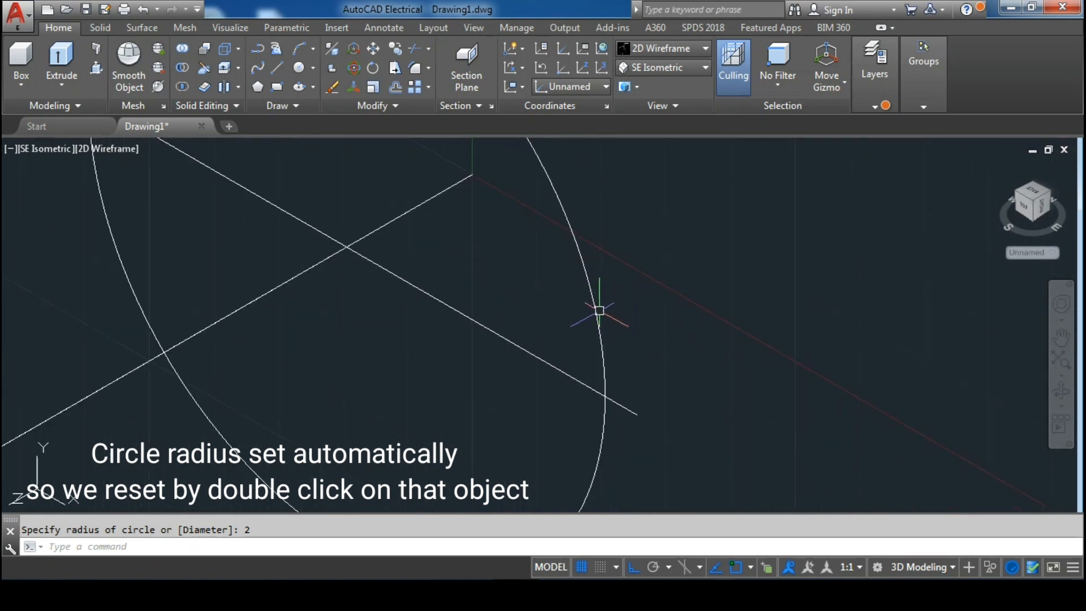
click(595, 310)
double_click(594, 311)
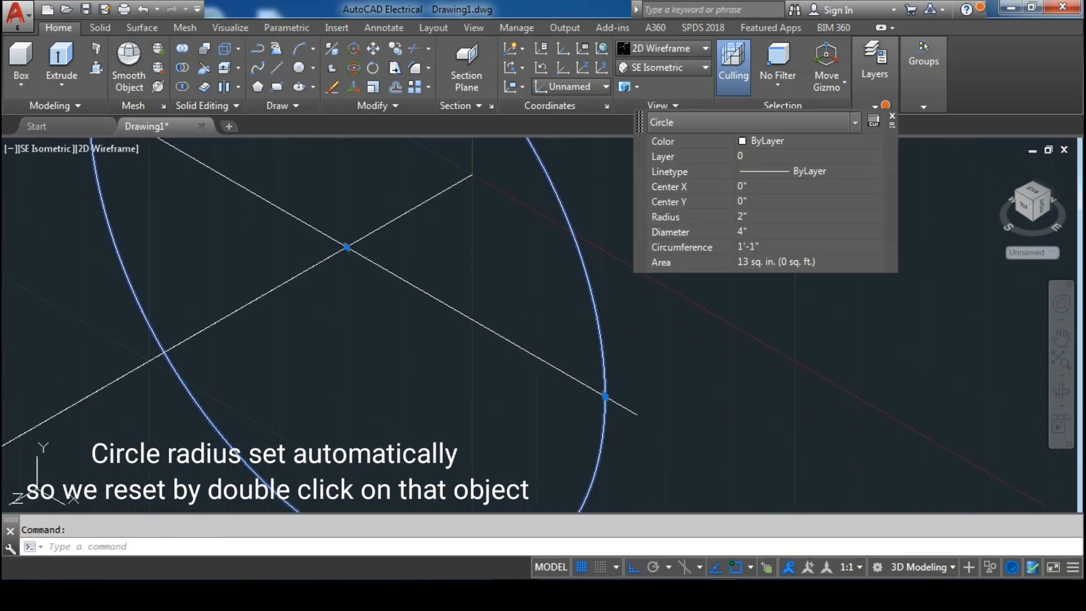
click(754, 220)
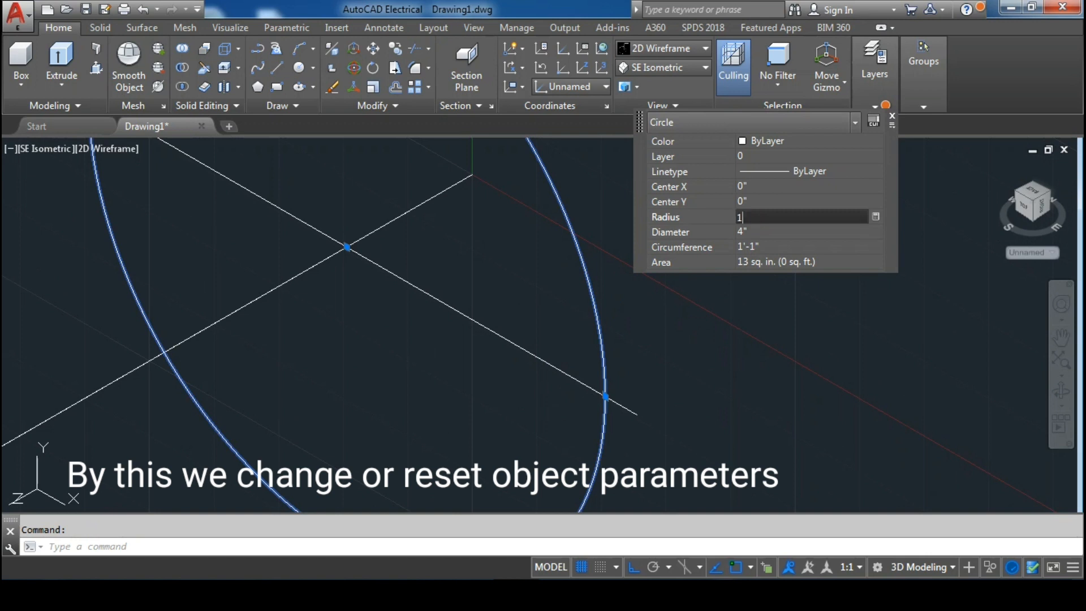
text(1)
key(Tab)
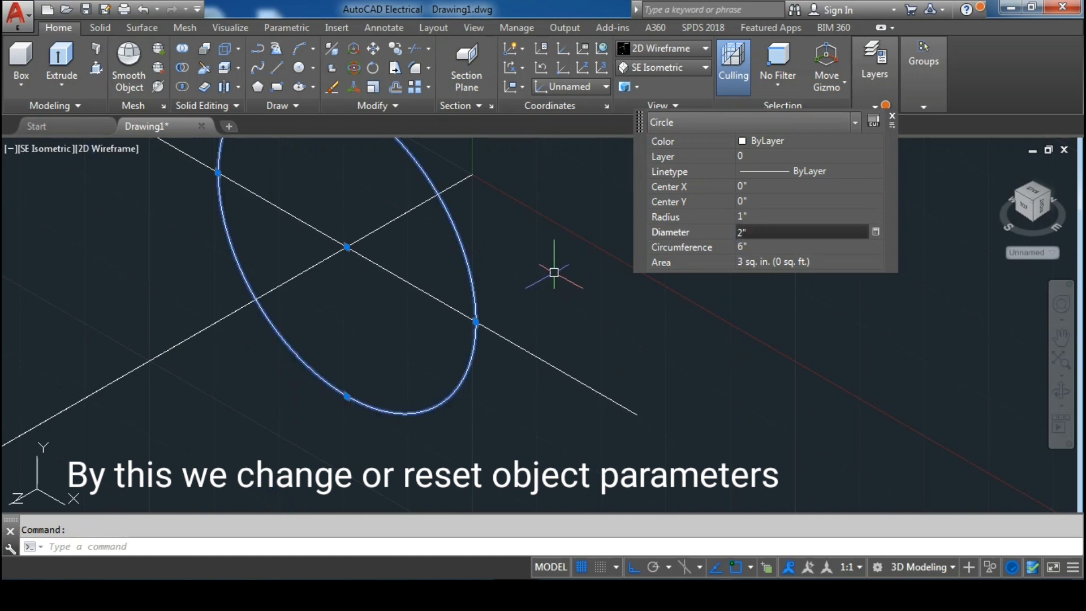
click(554, 273)
key(Escape)
Draw an 8-sided polygon inscribed in the 1-inch circle, sharing its centre and reaching the circle's intersection with the crossing line
middle_drag(557, 272, 654, 331)
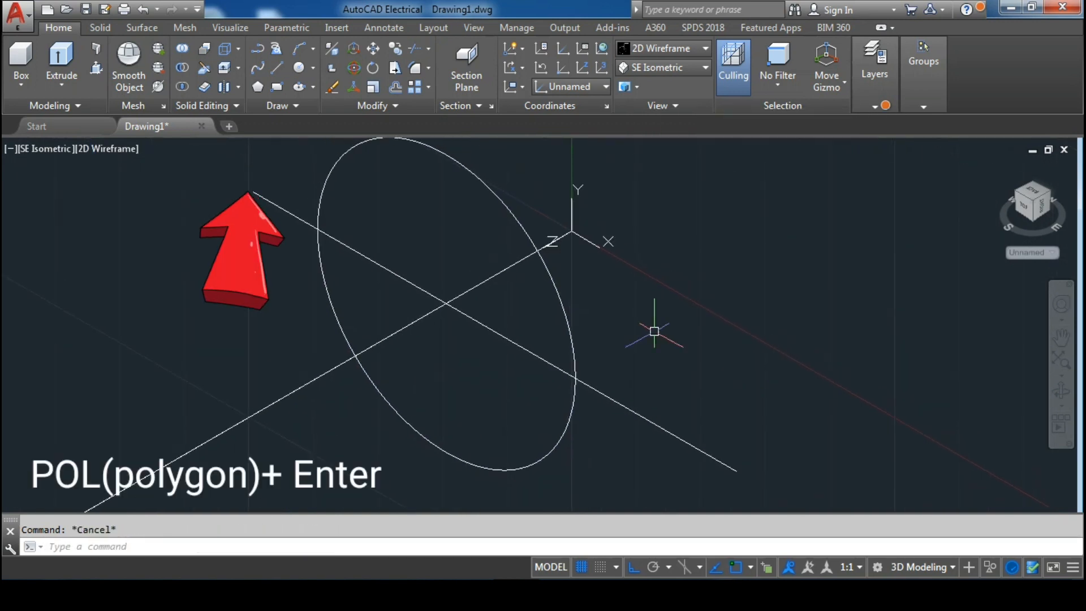
middle_drag(281, 206, 325, 149)
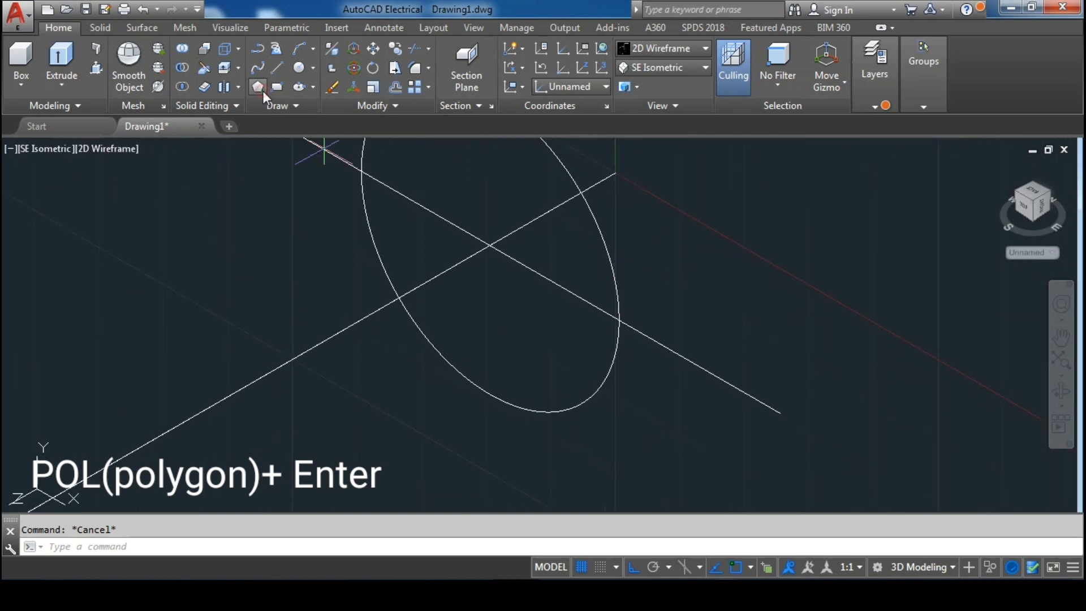
click(263, 90)
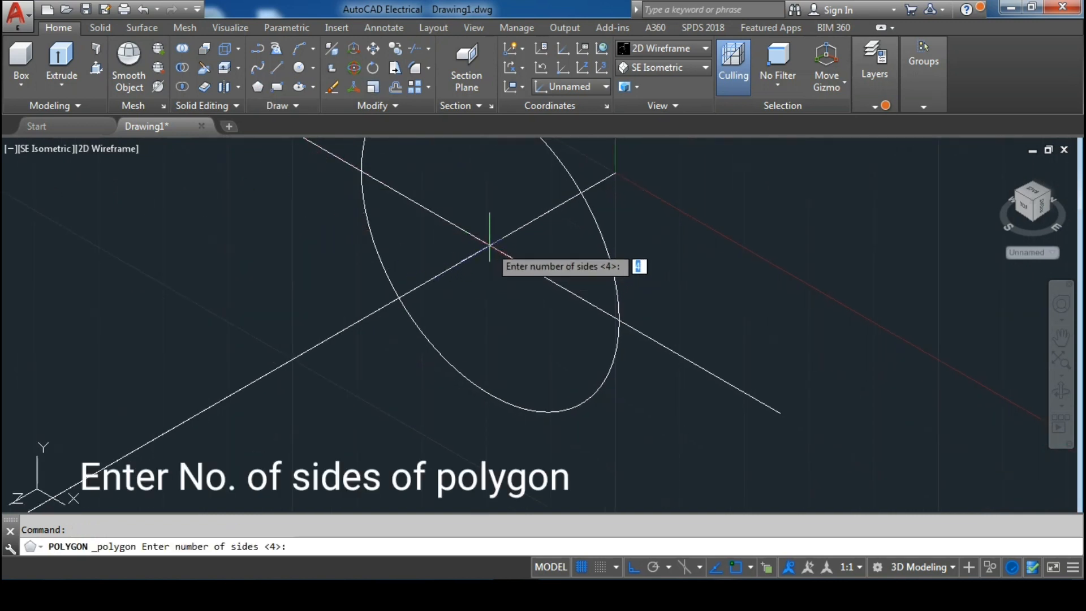
text(8)
key(Return)
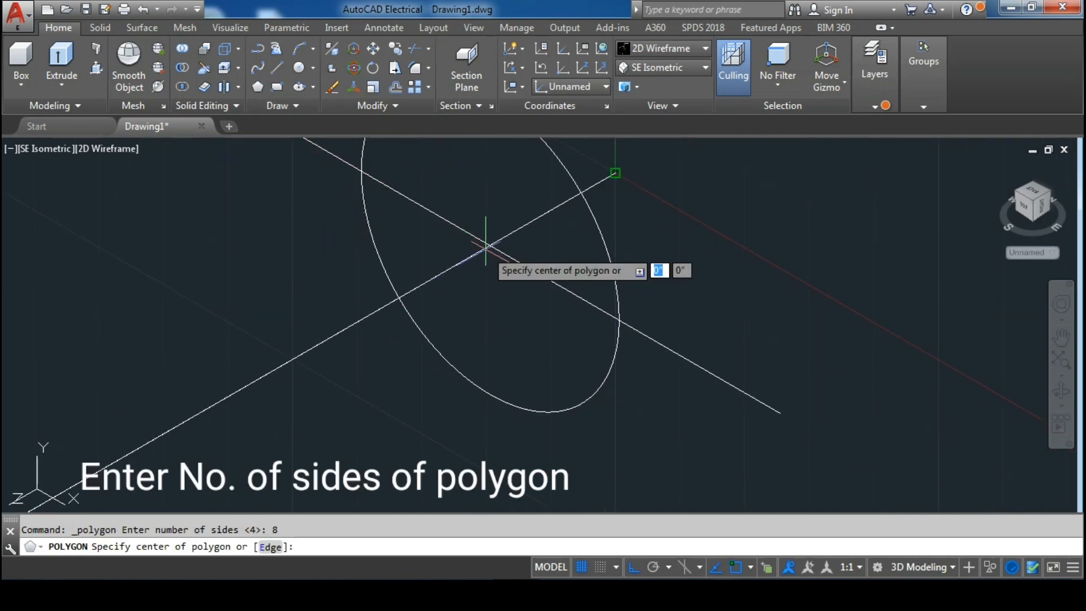
click(490, 245)
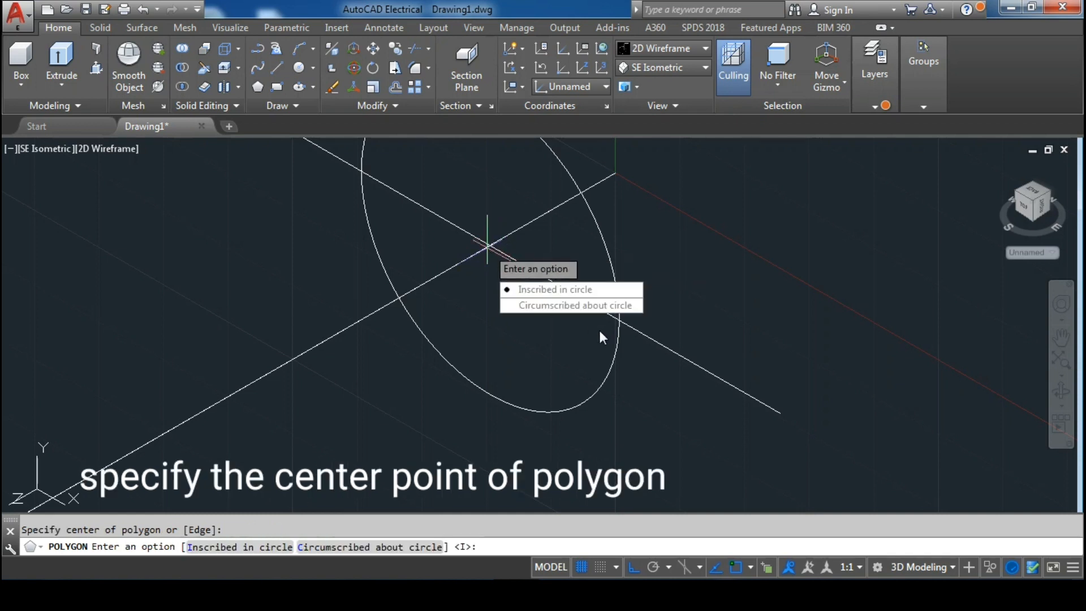
click(580, 293)
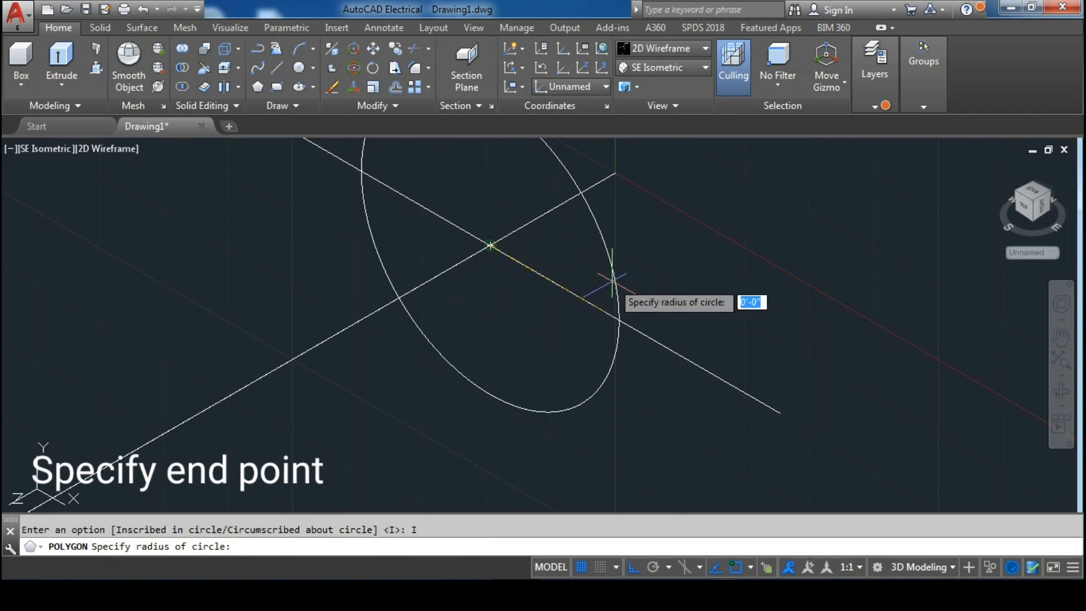
click(620, 323)
Draw a circle of radius 0.7 centred where the reference line meets the crossing line just beyond its midpoint
scroll(655, 340, down, 2)
middle_drag(655, 340, 716, 265)
scroll(714, 293, down, 2)
mouse_move(620, 348)
middle_down()
mouse_move(587, 341)
mouse_move(586, 354)
mouse_move(602, 327)
middle_up()
middle_drag(432, 392, 448, 357)
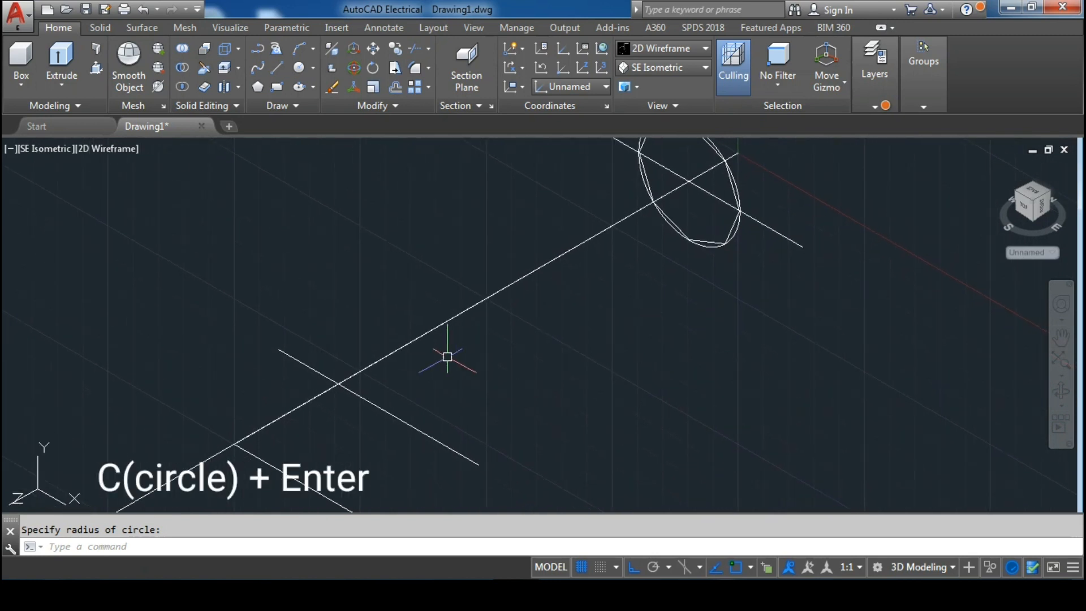
text(c)
key(Return)
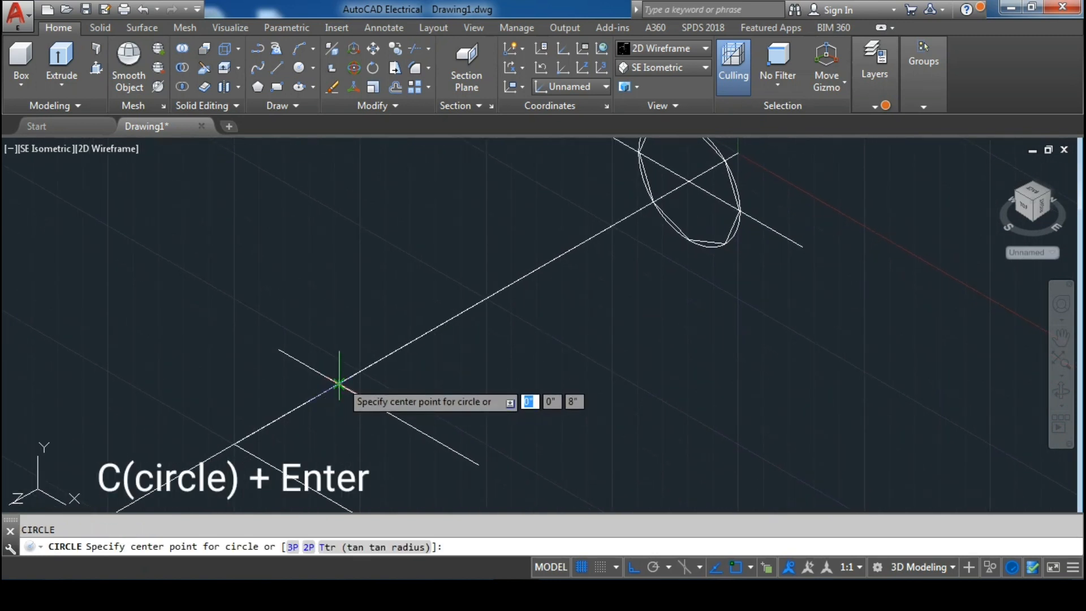
click(339, 383)
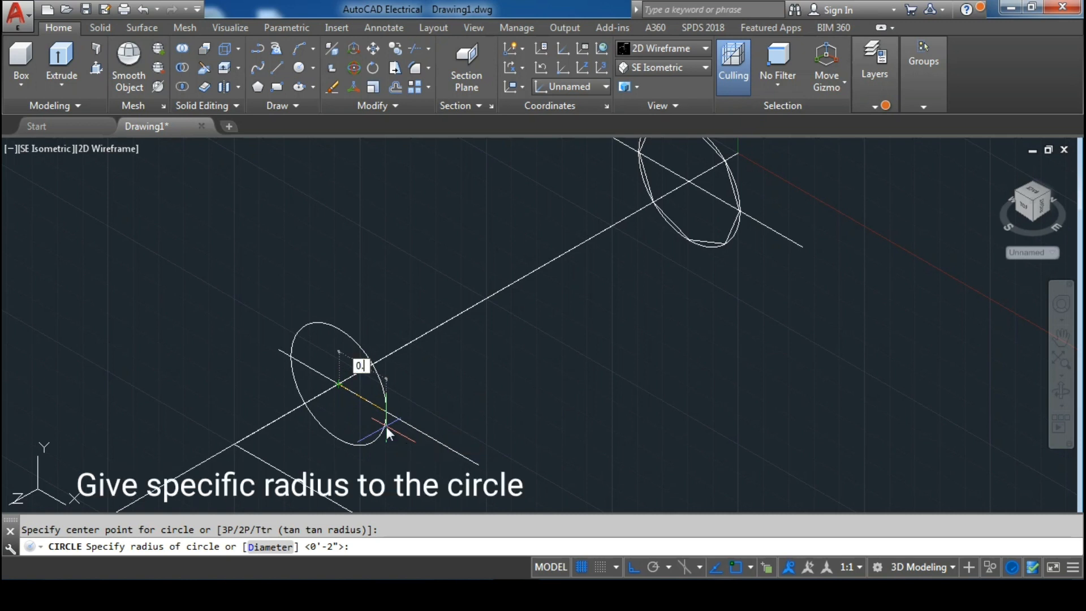
text(0.7)
key(Return)
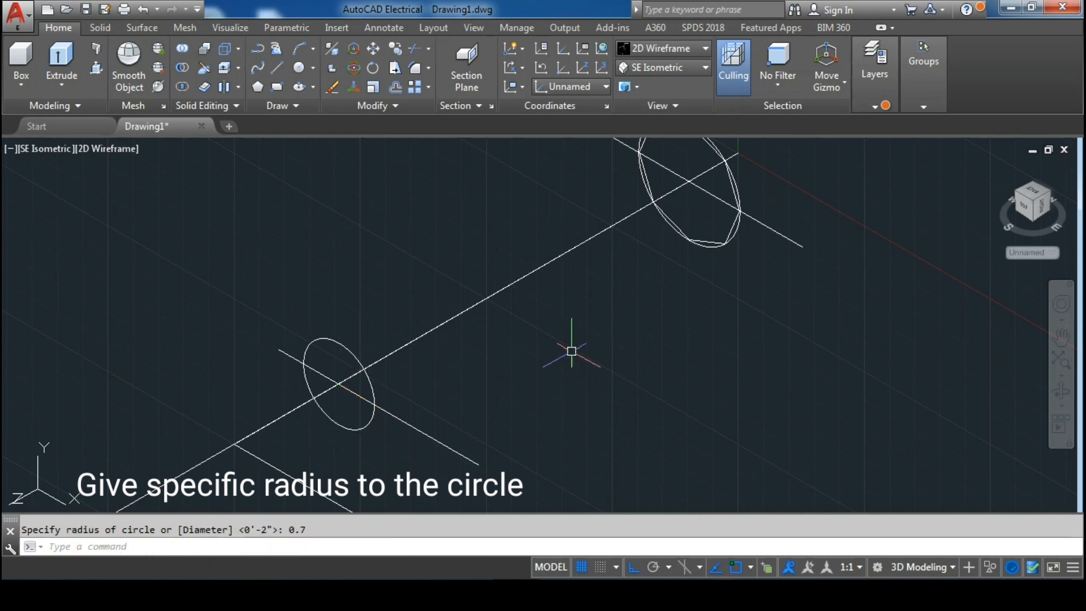
Extrude the 1-inch circle around the octagon to the reference line's end at the UCS origin
scroll(572, 351, down, 5)
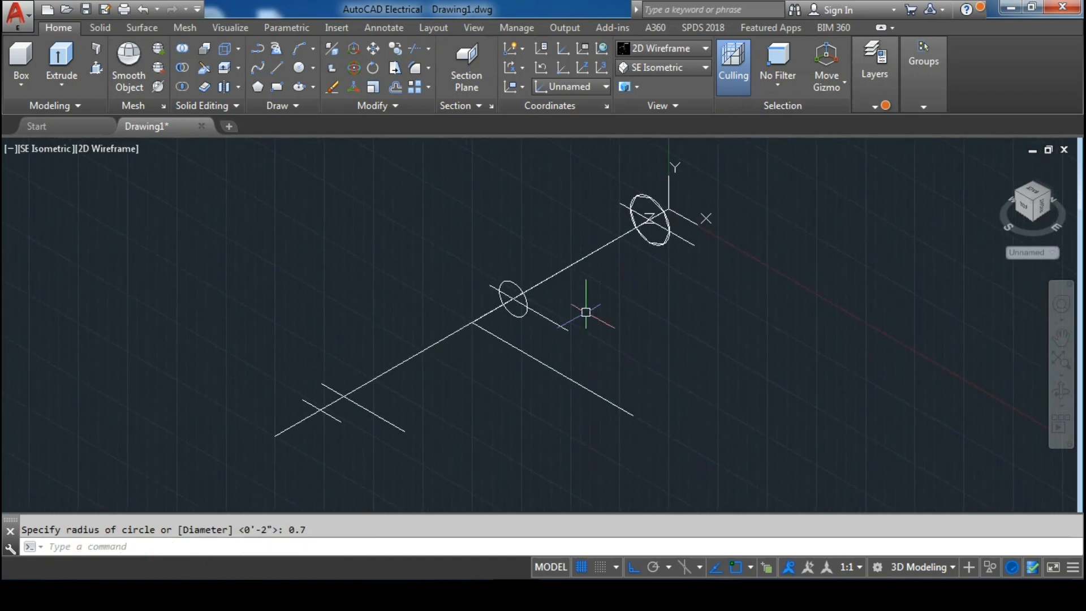
mouse_move(550, 344)
middle_down()
mouse_move(586, 314)
mouse_move(578, 330)
middle_up()
scroll(577, 302, up, 3)
mouse_move(599, 286)
middle_down()
mouse_move(493, 407)
mouse_move(507, 356)
mouse_move(598, 282)
mouse_move(486, 403)
middle_up()
scroll(556, 327, up, 4)
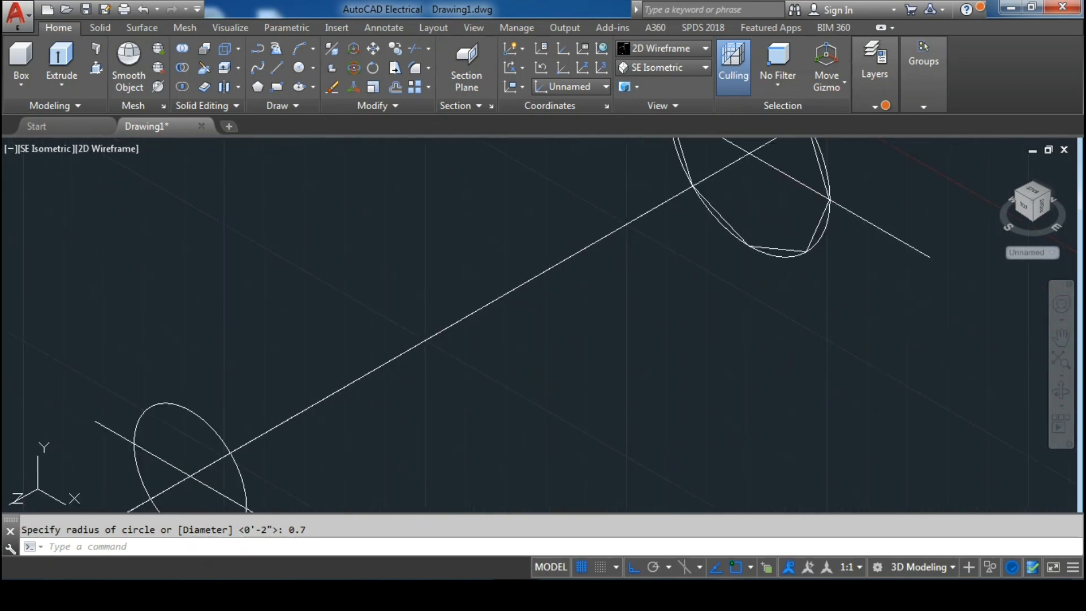
middle_drag(558, 325, 365, 475)
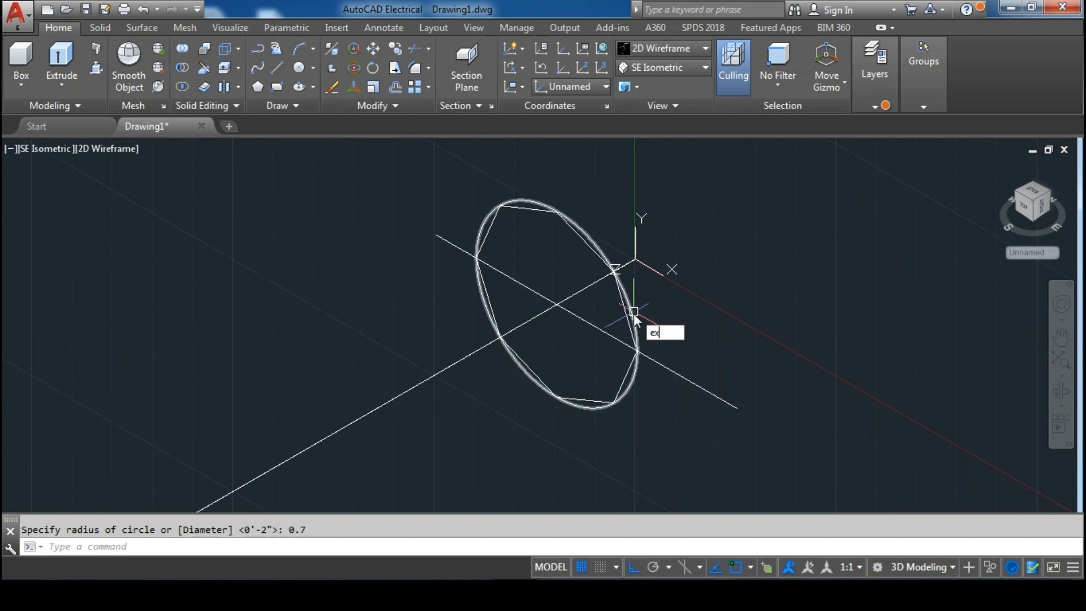
key(Return)
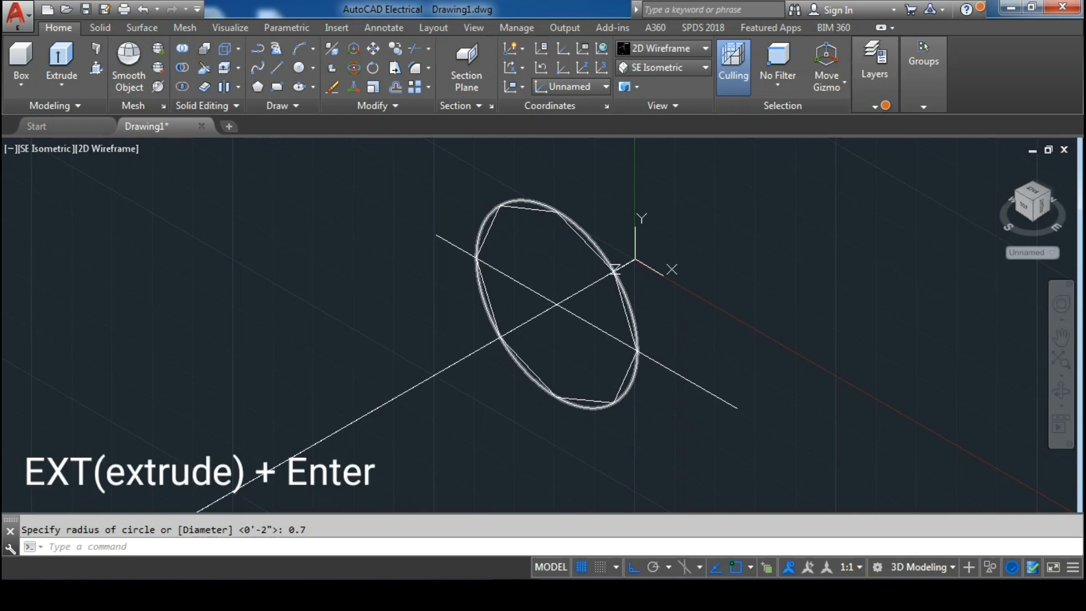
text(ext)
key(Return)
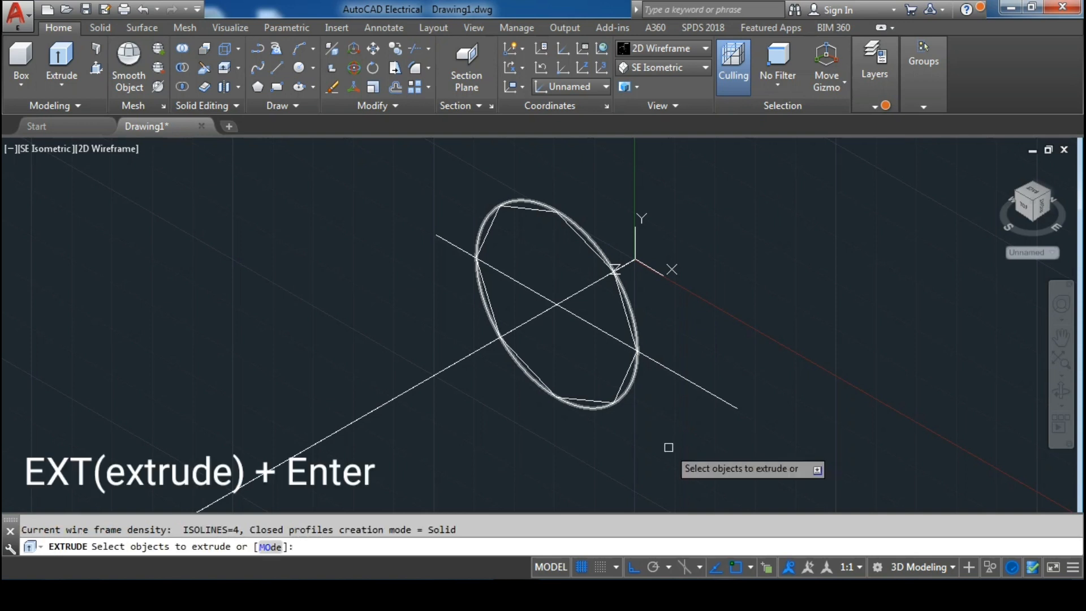
click(633, 309)
right_click(637, 303)
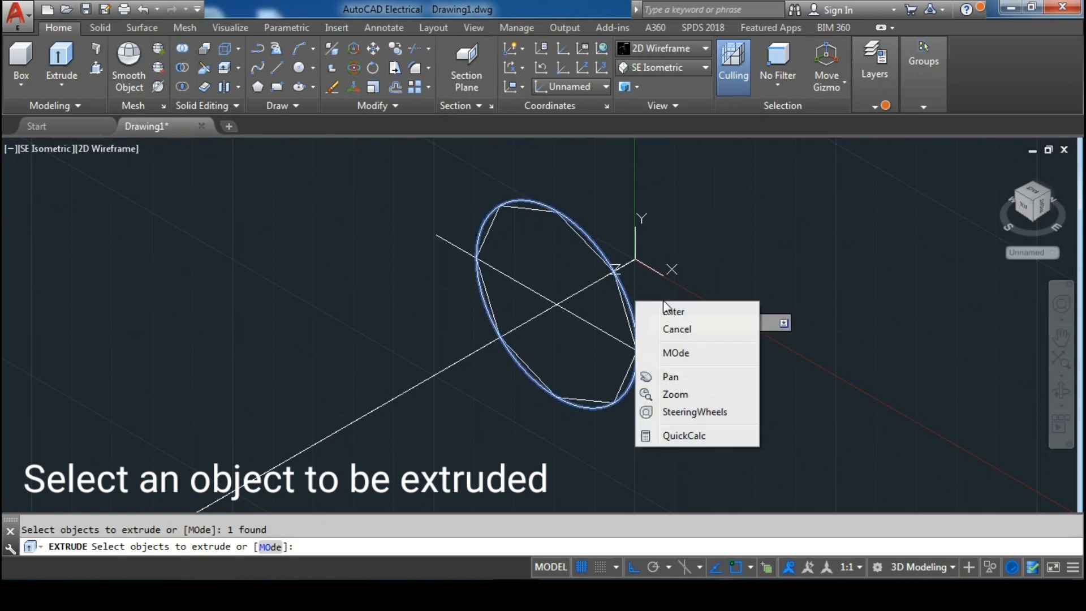
click(665, 310)
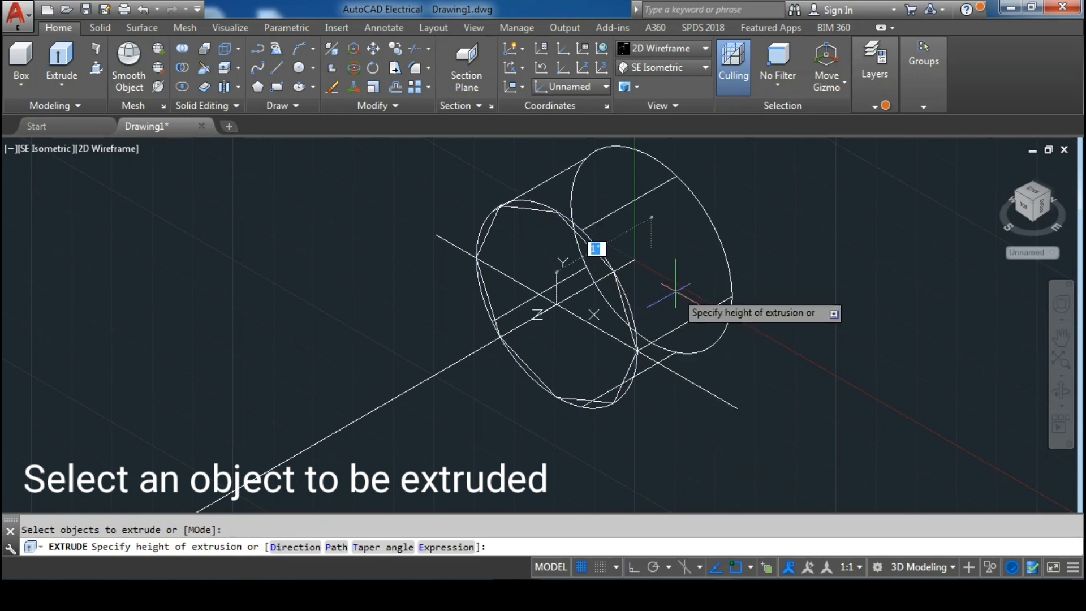
click(635, 258)
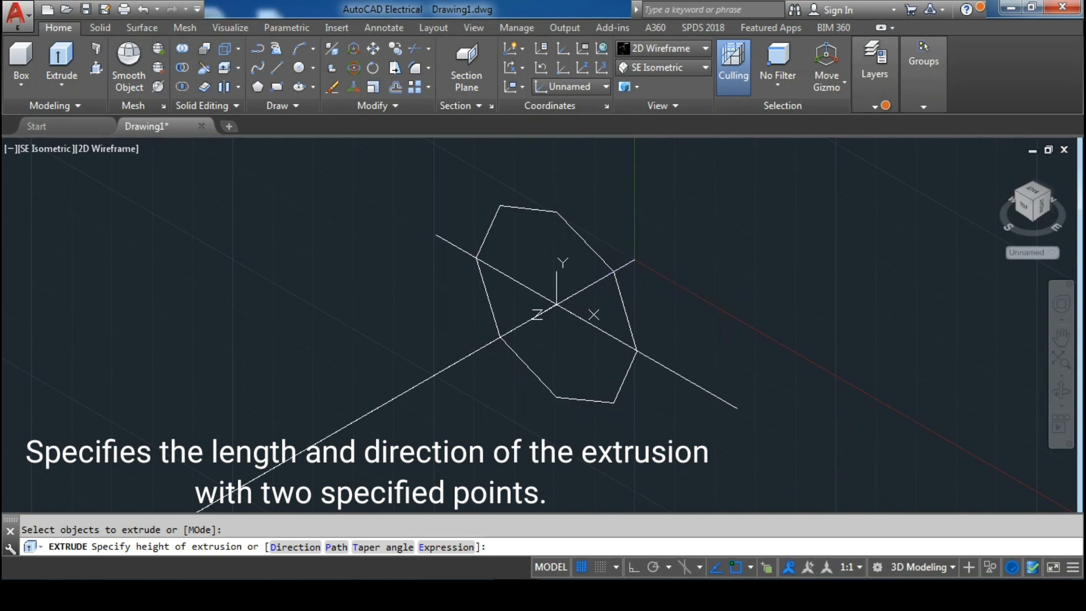
Change the viewport's visual style from 2D Wireframe to Realistic
click(92, 154)
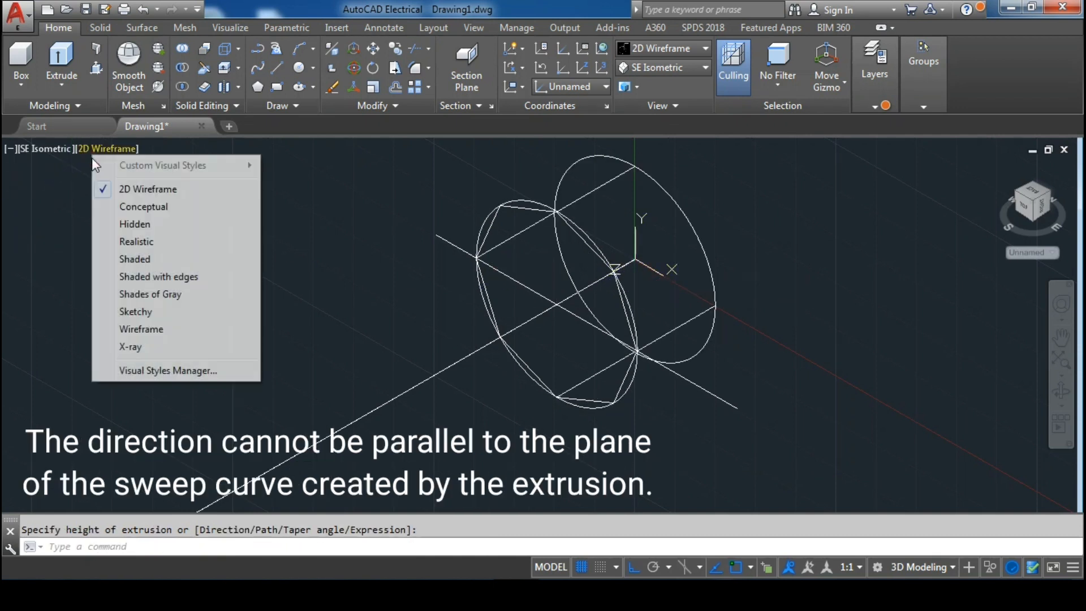
click(145, 243)
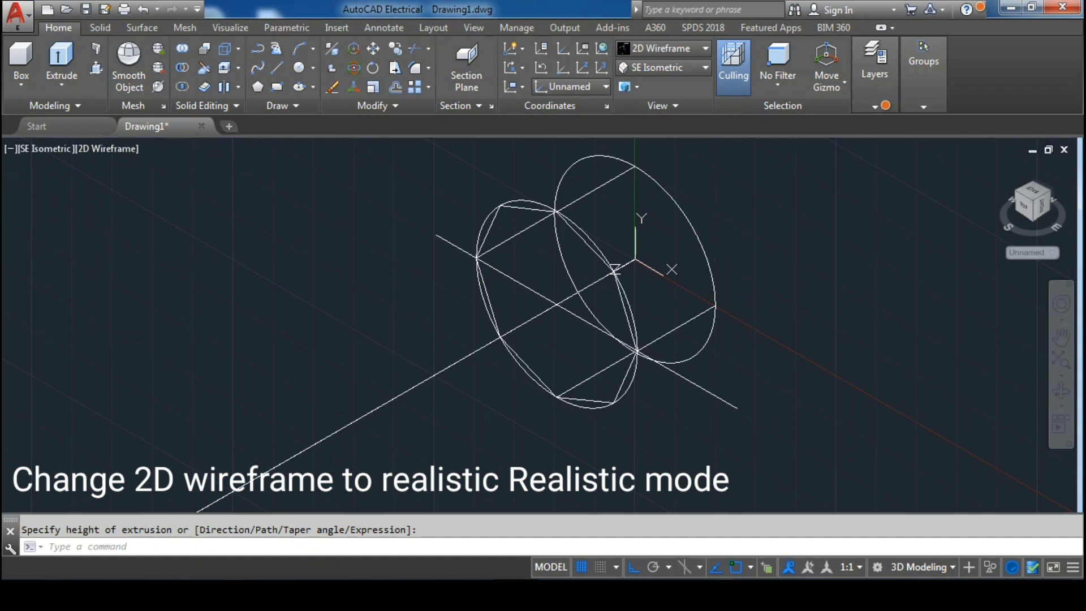
scroll(529, 365, down, 5)
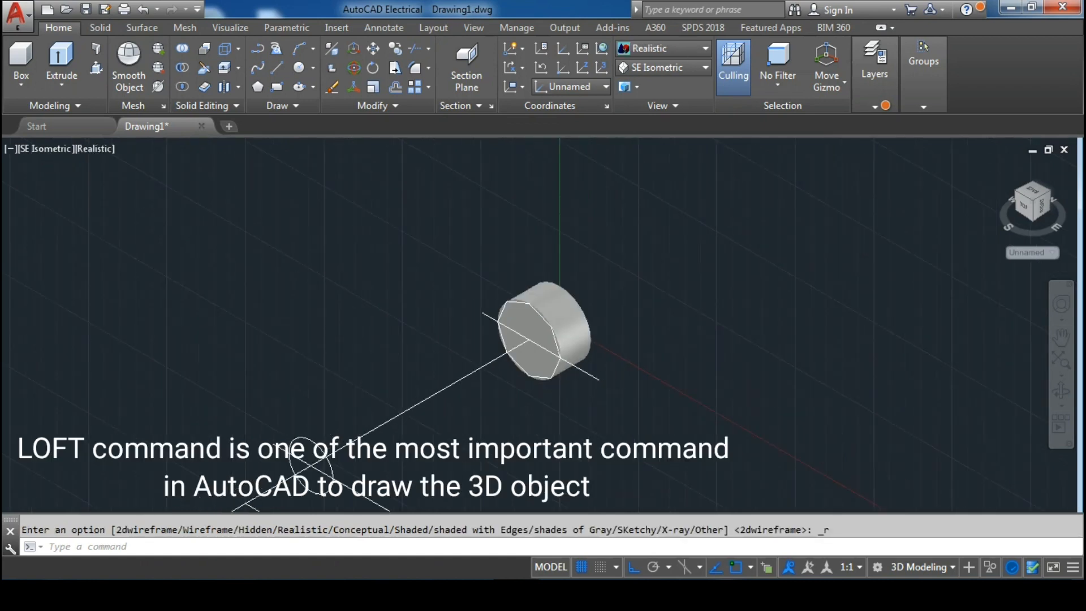
scroll(715, 348, up, 2)
middle_drag(714, 329, 843, 255)
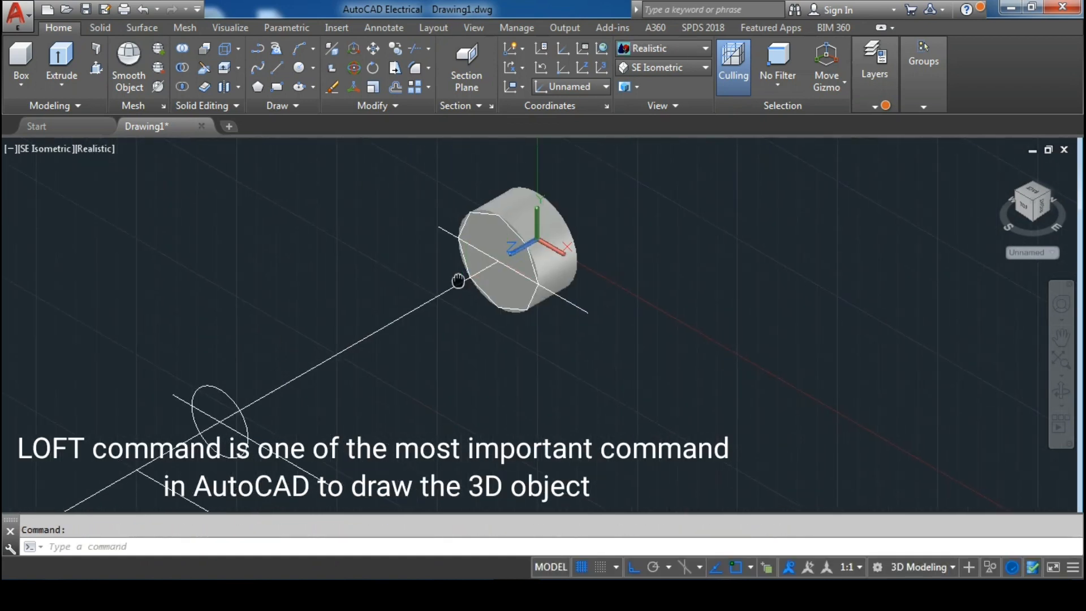
Loft a solid from the octagon to the 0.7-radius circle, using cross sections only
middle_drag(458, 281, 569, 250)
click(88, 28)
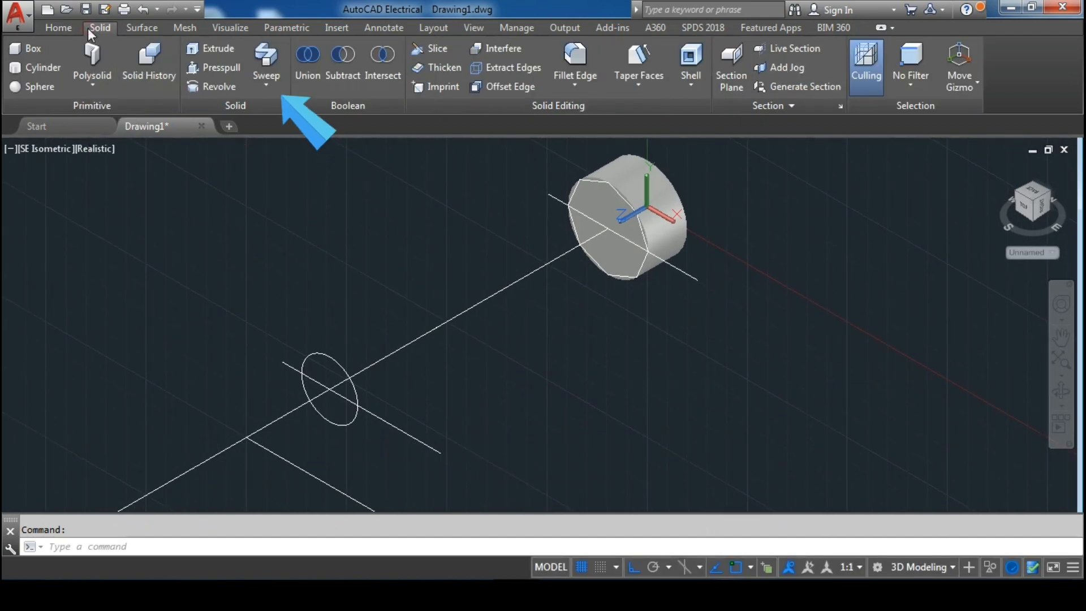
click(266, 90)
click(277, 148)
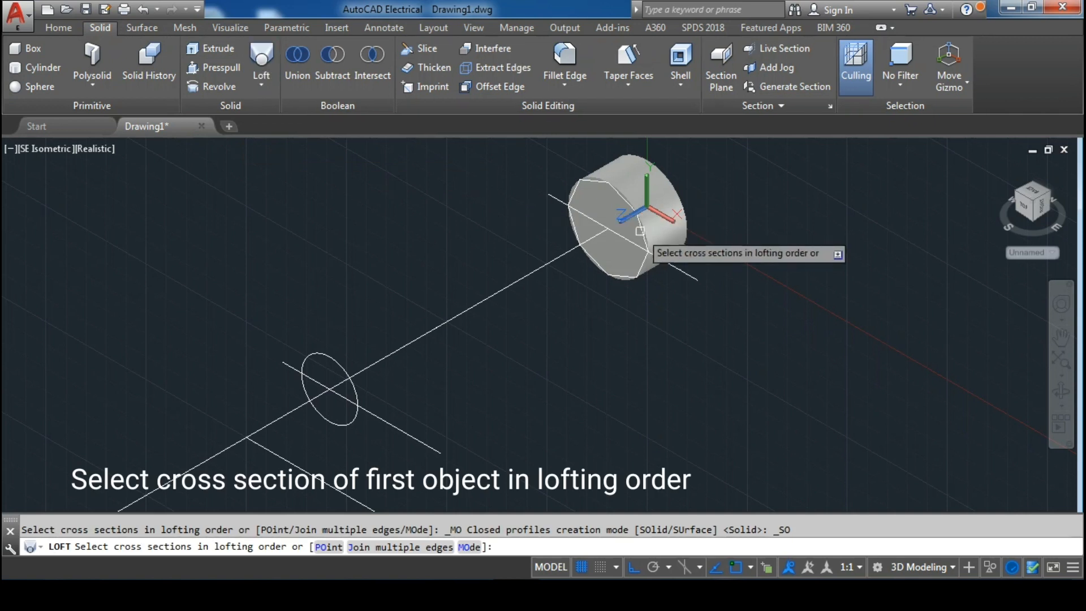
scroll(640, 231, up, 5)
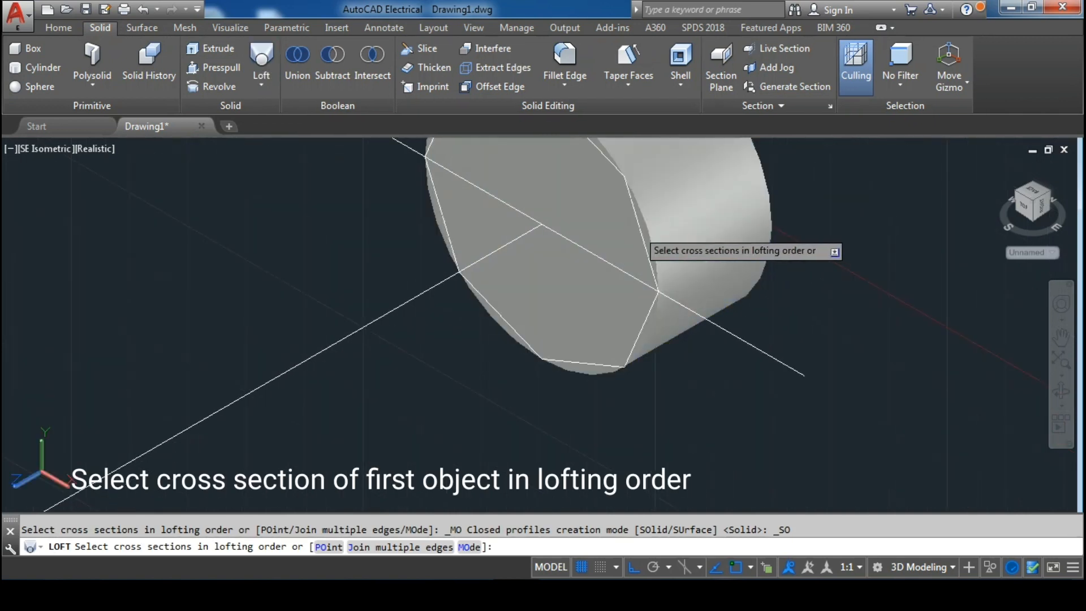
click(644, 240)
scroll(364, 351, down, 5)
middle_drag(369, 308, 598, 208)
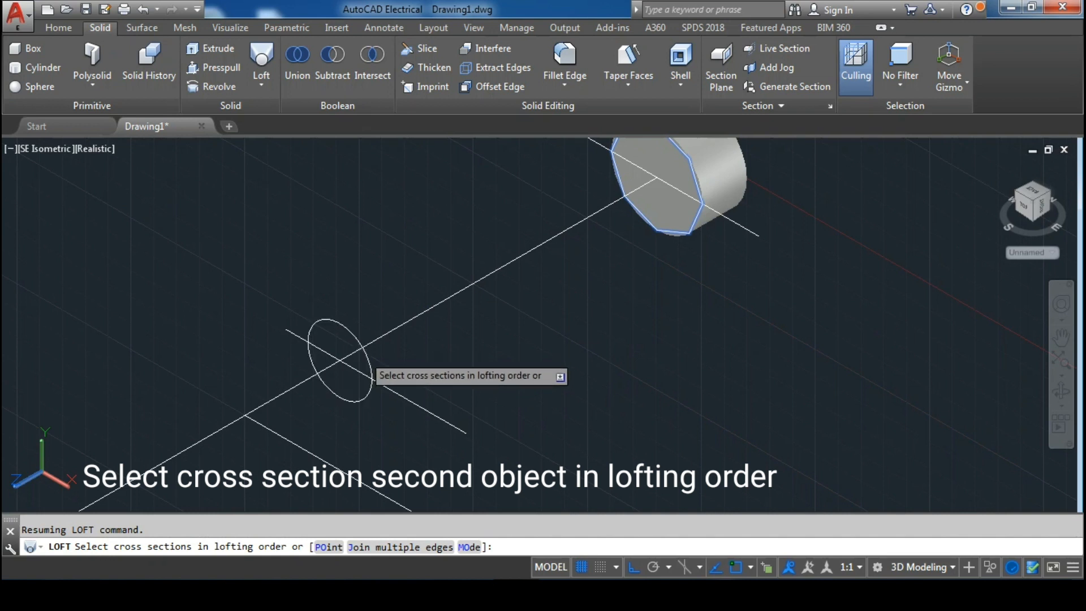
click(371, 370)
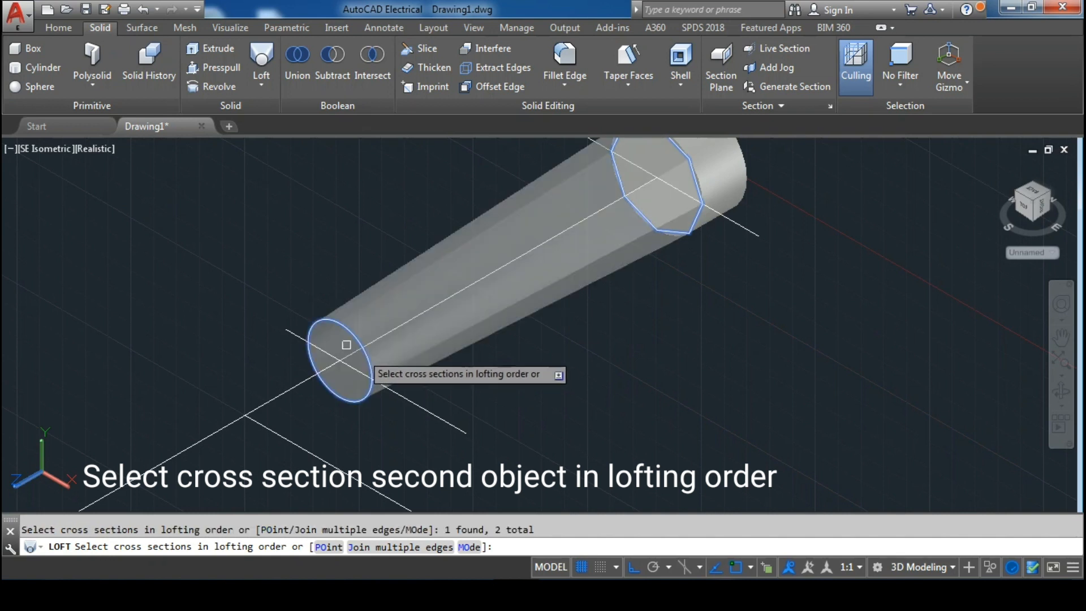
right_click(242, 224)
click(275, 236)
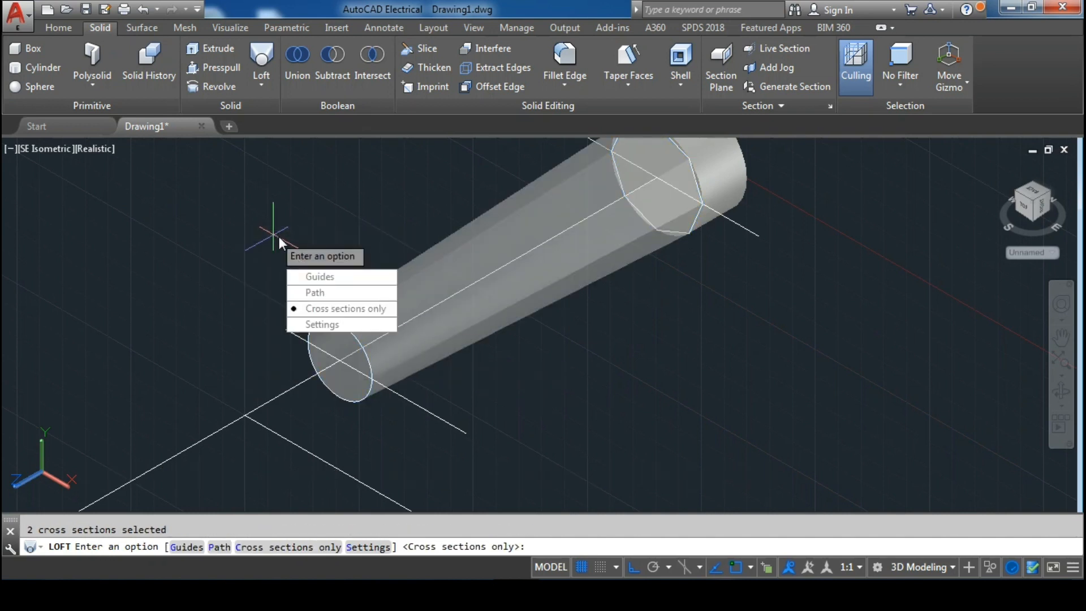
right_click(279, 225)
click(316, 234)
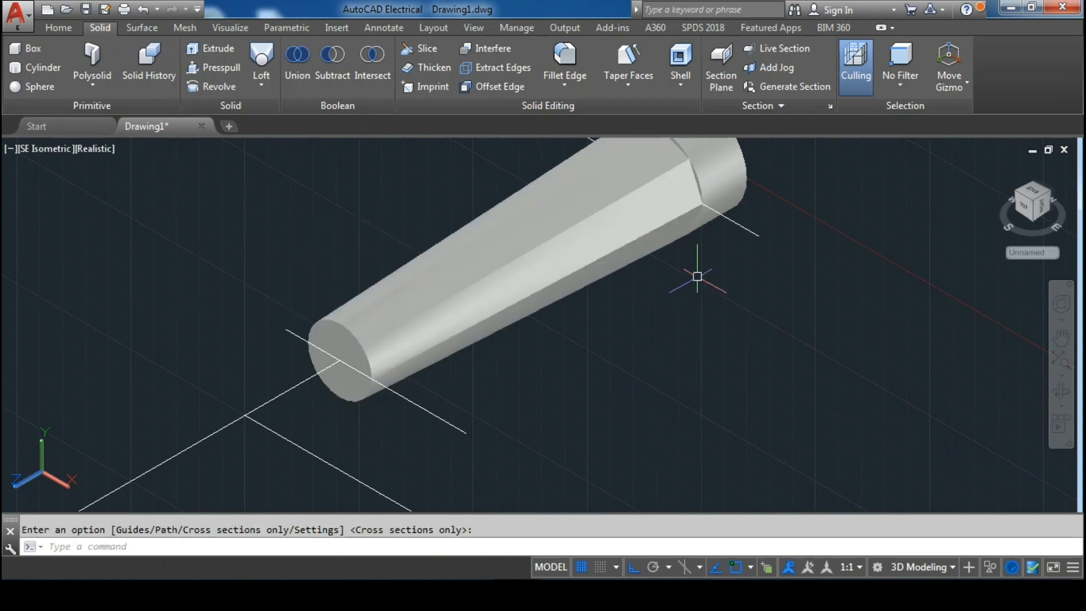
Orbit the model to examine the extruded cylinder's end face and its junction with the lofted solid
middle_drag(698, 276, 635, 346)
scroll(707, 277, up, 4)
middle_drag(708, 277, 715, 376)
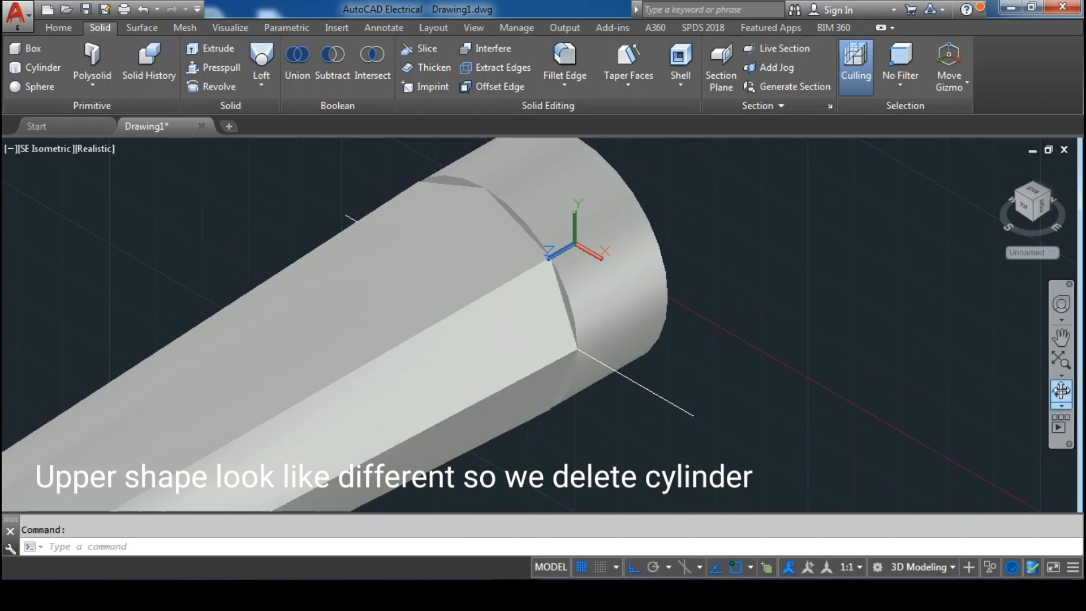
click(1062, 390)
drag(626, 378, 466, 335)
key(Escape)
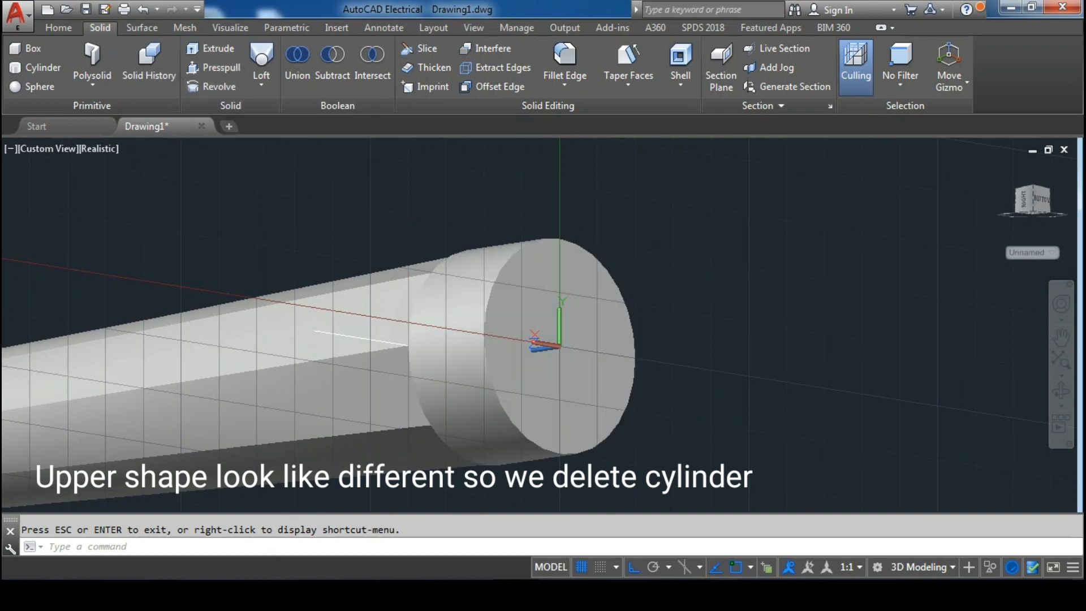
Delete the extruded cylinder covering the octagonal end of the lofted solid
click(481, 340)
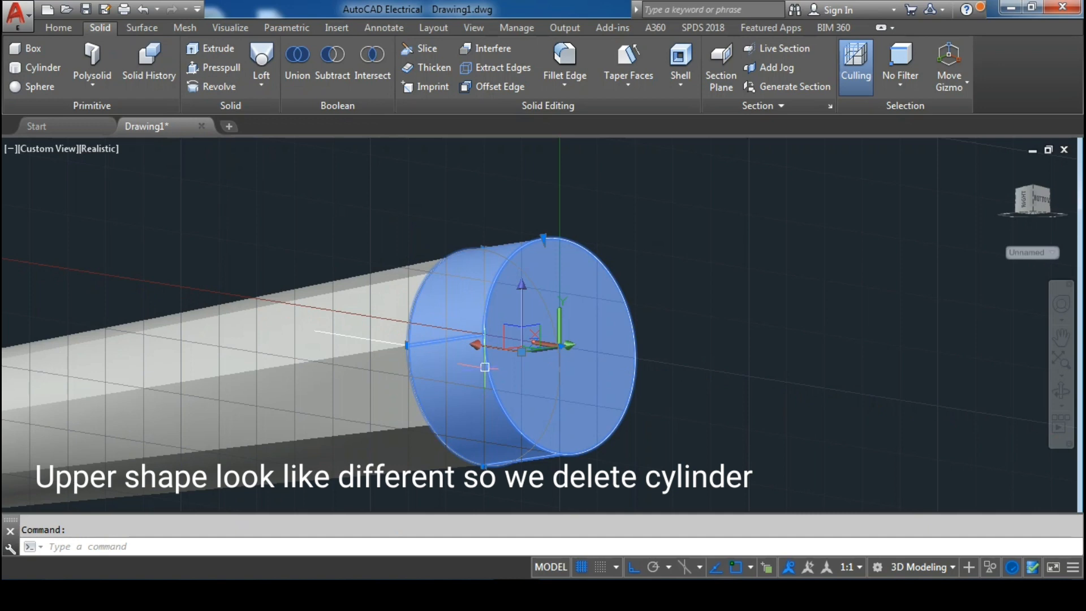
key(Delete)
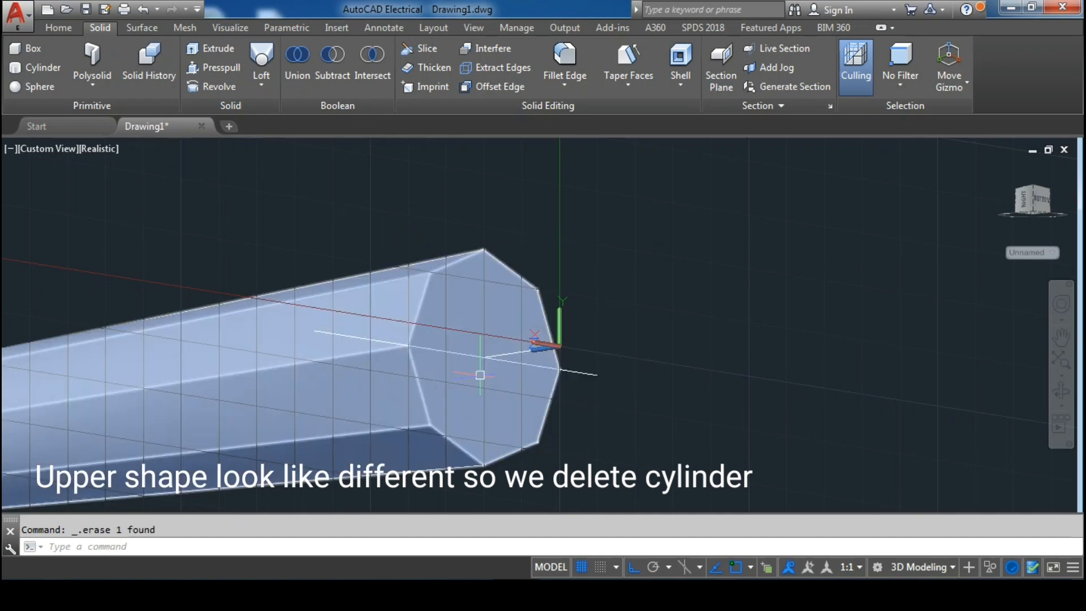
shift+middle_drag(480, 374, 482, 311)
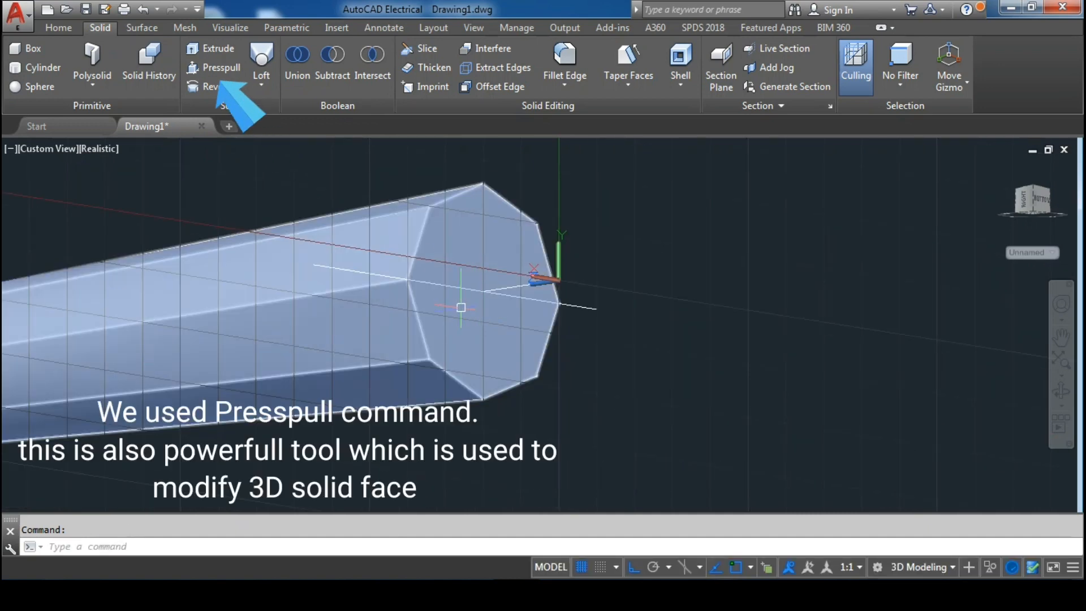
Delete the reference line that divides the octagonal end face into two parts
click(218, 67)
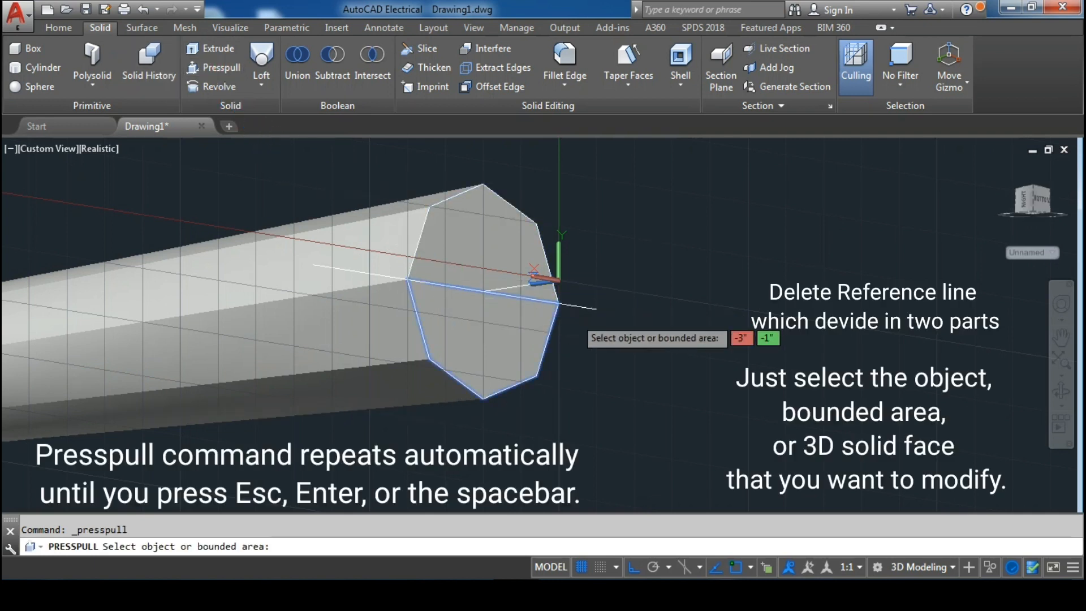
key(Return)
click(579, 310)
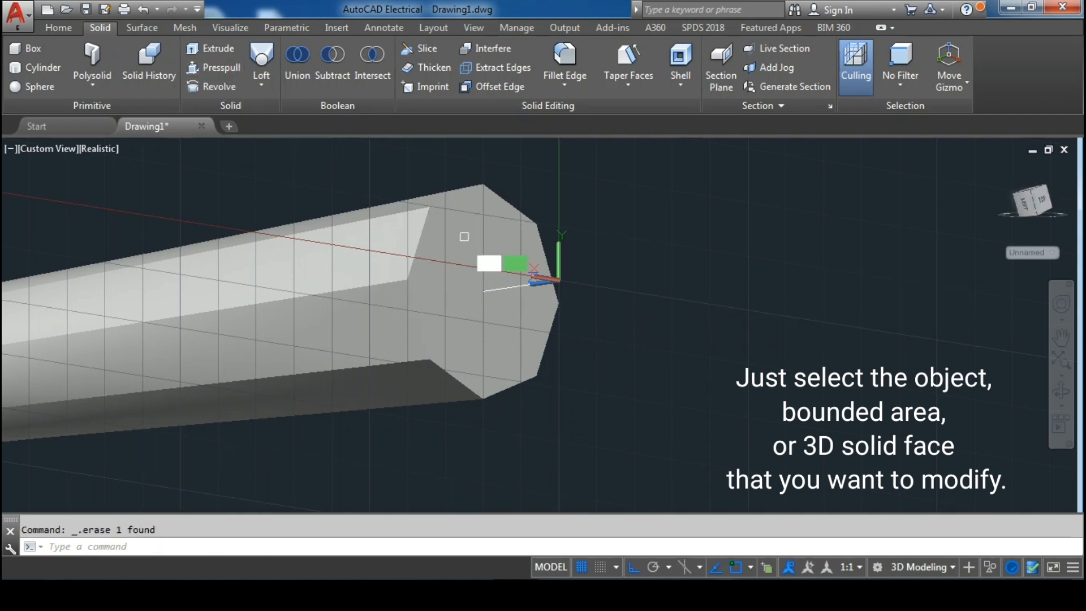
Presspull the octagonal end face outward 1 inch to the end of the reference line
click(480, 279)
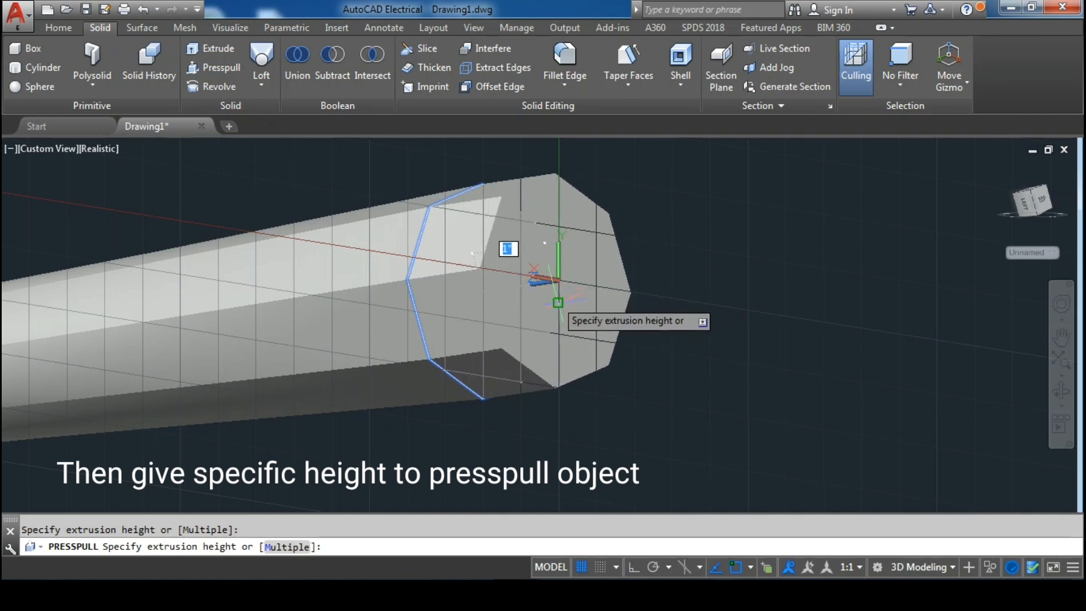
click(555, 298)
scroll(555, 298, down, 4)
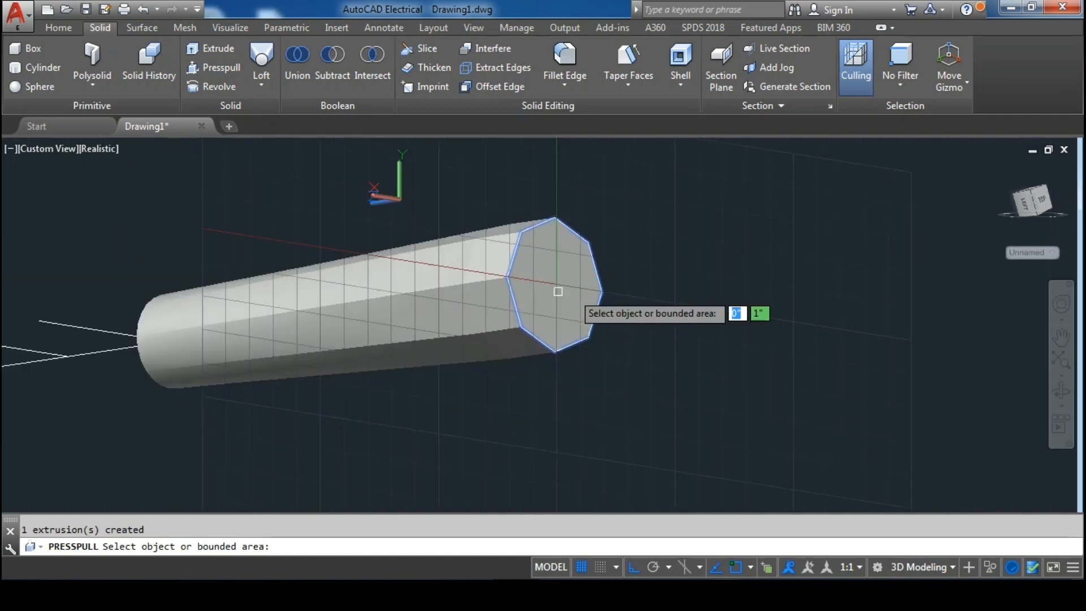
middle_drag(614, 326, 616, 327)
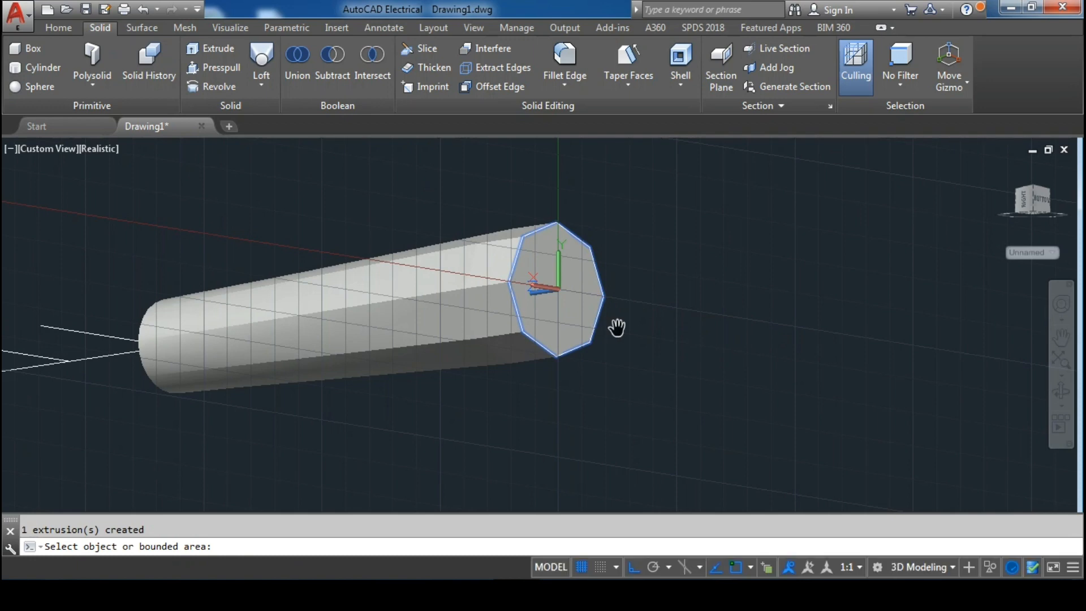
Orbit the model to examine the lengthened octagonal end and the lofted solid's opposite circular end
click(1062, 390)
drag(565, 380, 473, 332)
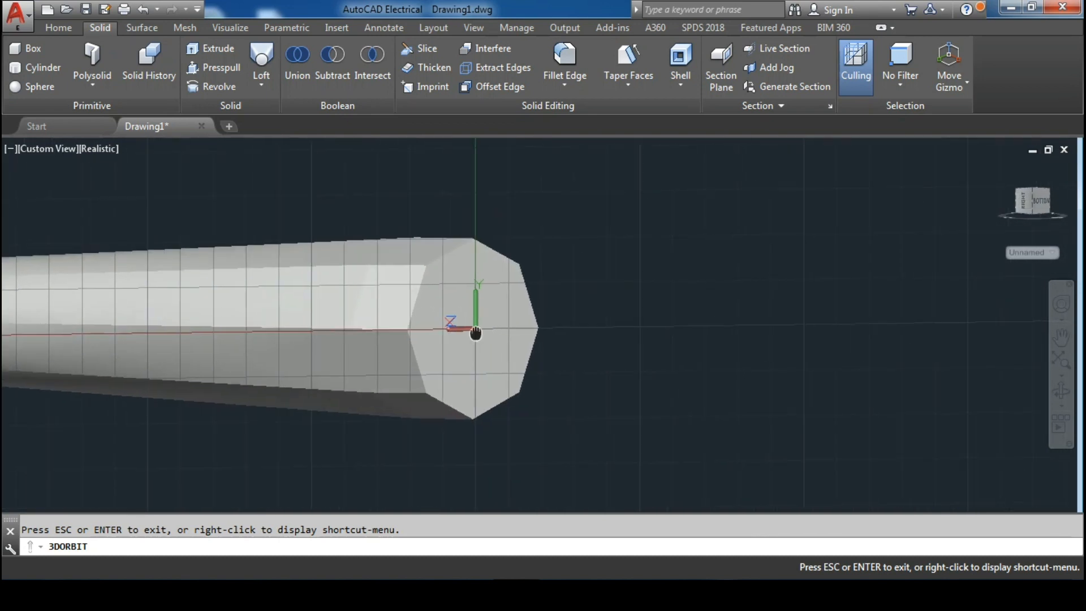
key(Escape)
key(Return)
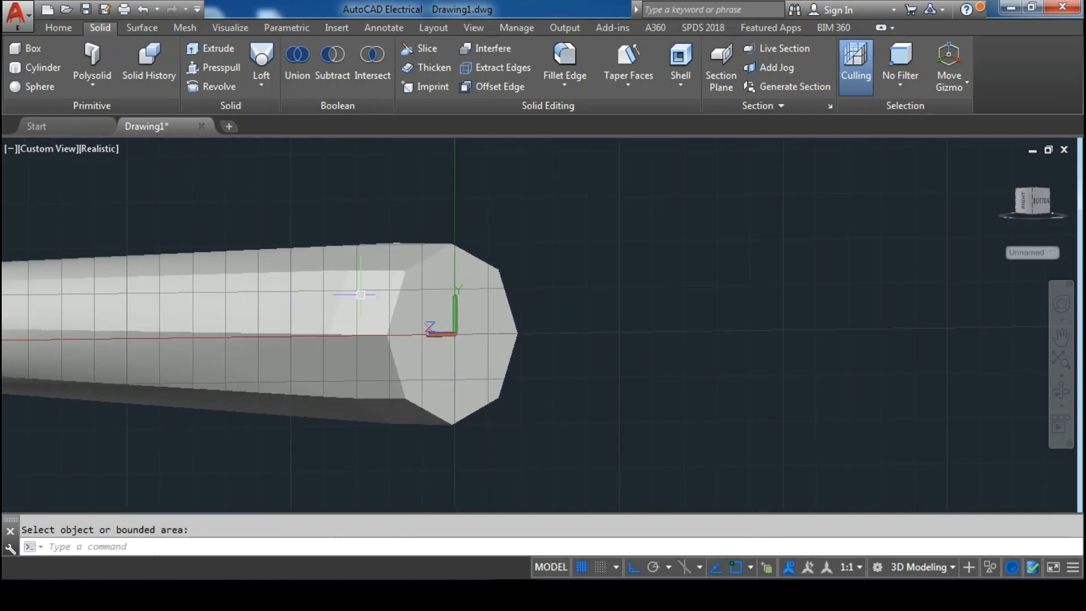
click(1061, 390)
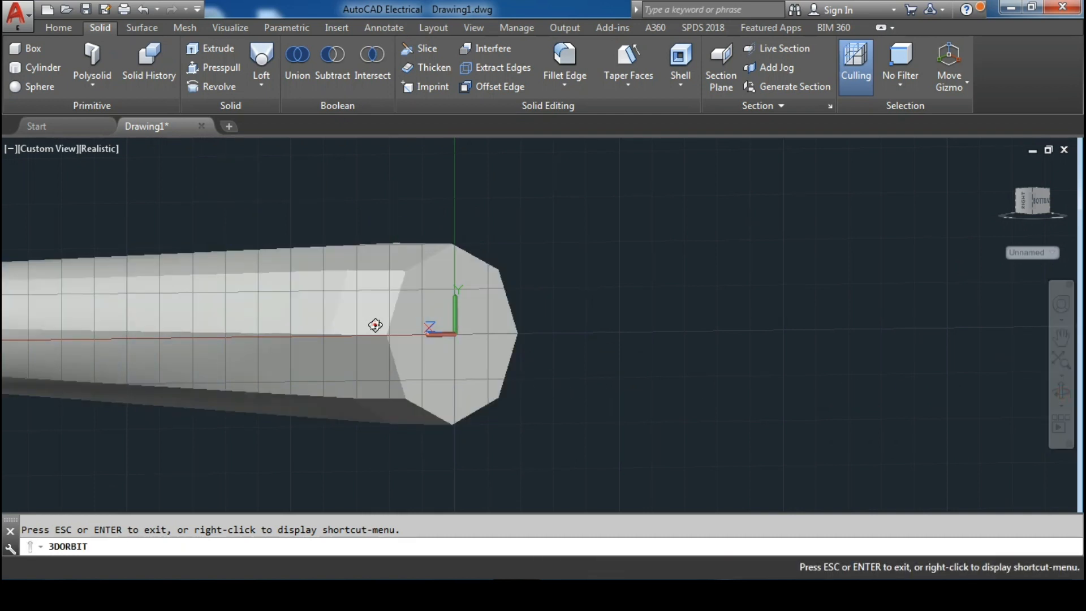
drag(375, 323, 641, 255)
key(Escape)
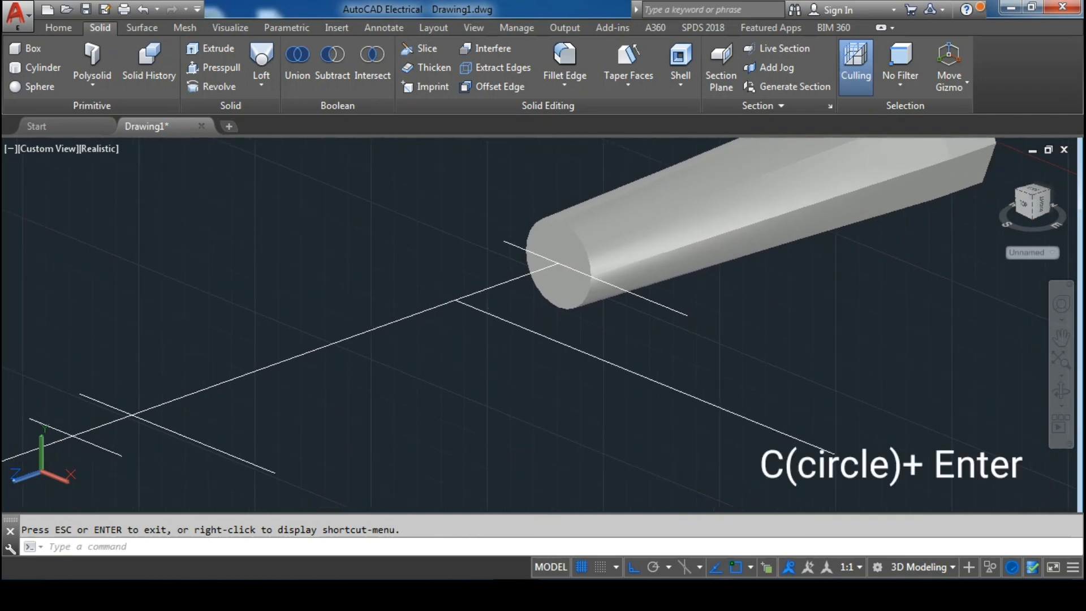
text(c)
key(Return)
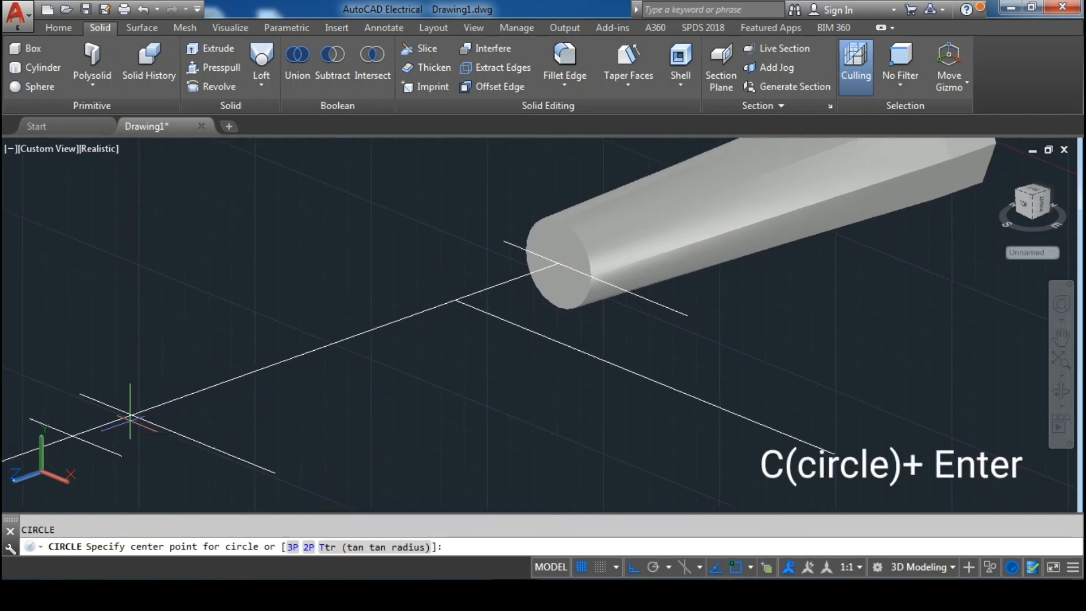
click(133, 421)
key(Escape)
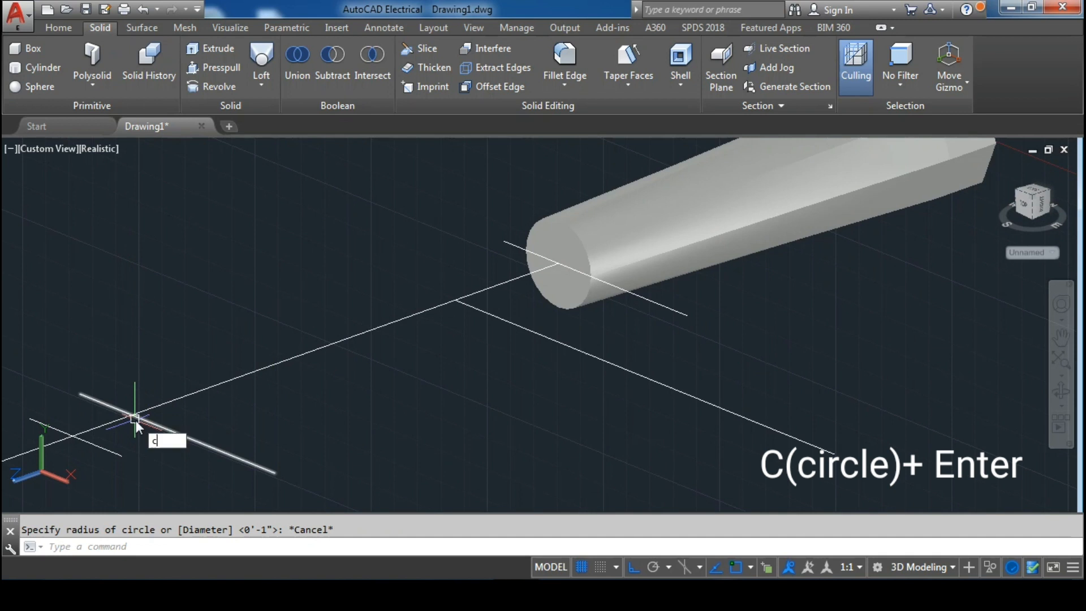
Draw a circle of radius 0.5 where the long reference line crosses the second-to-last short line before its free end
text(c)
key(Return)
click(134, 419)
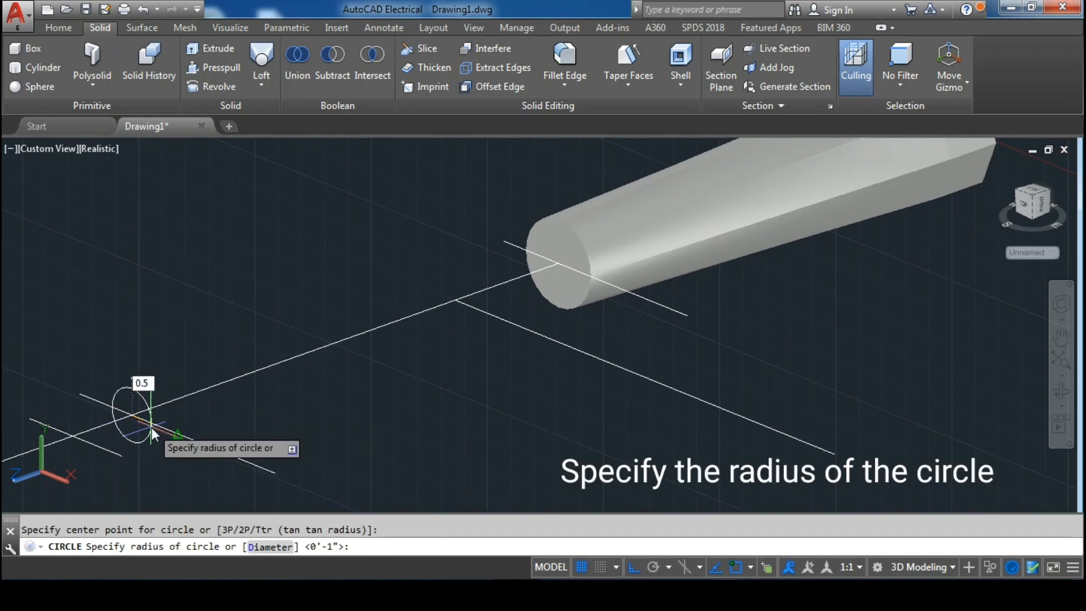
text(0.5)
key(Return)
Extrude the 0.5-radius circle 9 inches to the centre of the lofted solid's circular end face
middle_drag(229, 331, 229, 346)
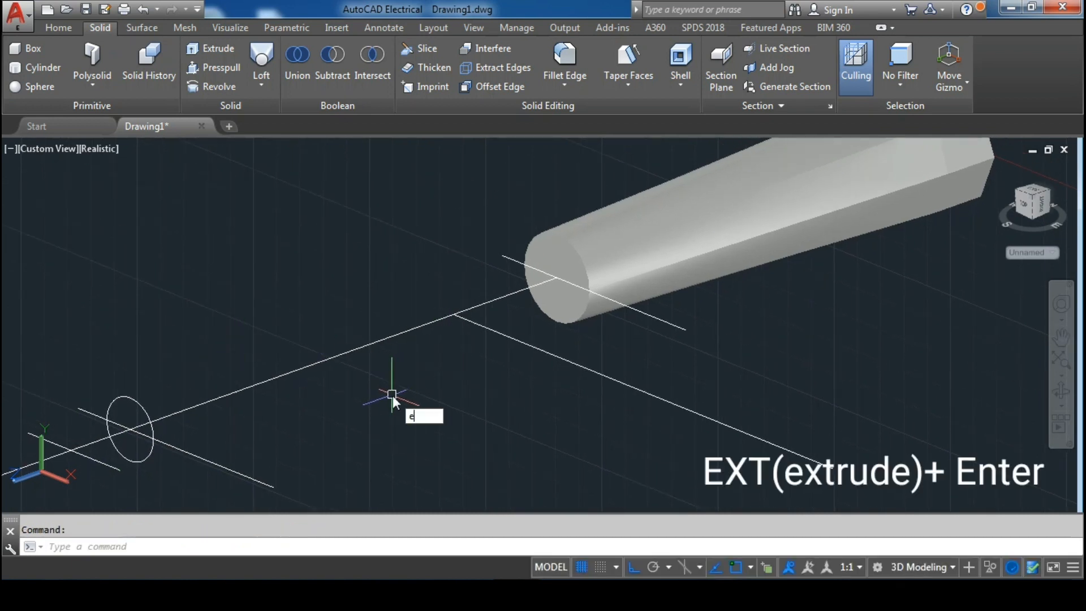
text(ext)
key(Return)
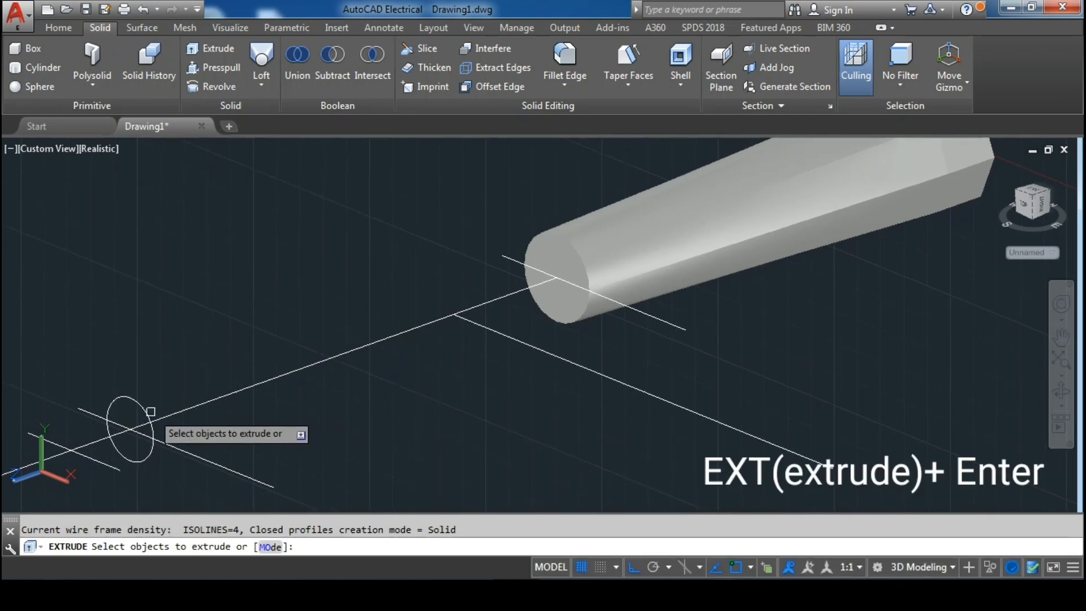
click(151, 411)
right_click(150, 411)
click(188, 426)
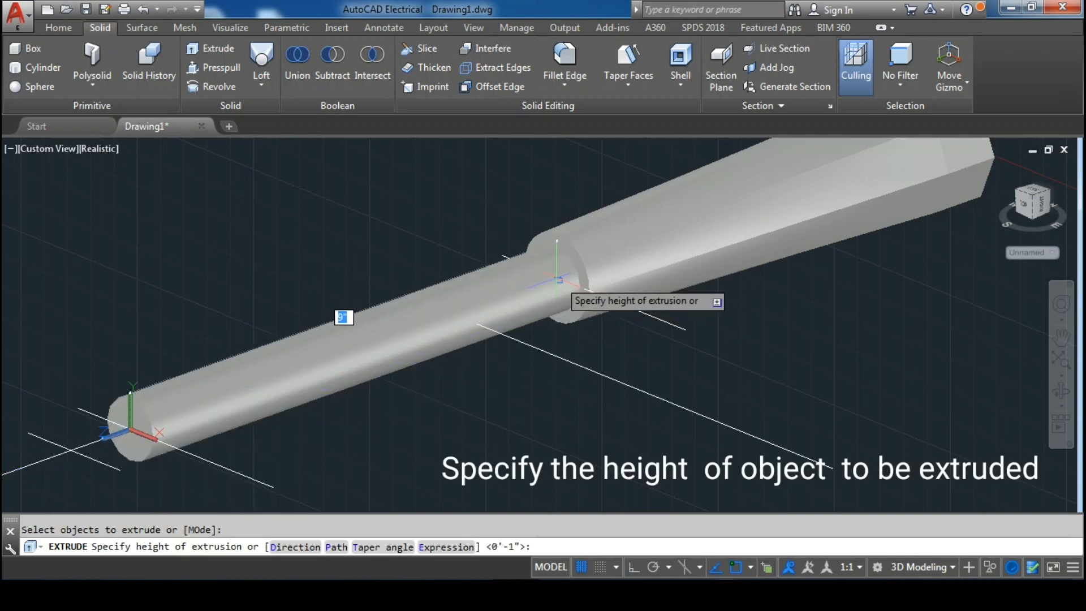
click(559, 279)
Draw a smaller circle centred where the long reference line crosses the short line in front of the new cylinder
scroll(454, 385, down, 2)
middle_drag(453, 385, 557, 339)
middle_drag(430, 380, 485, 369)
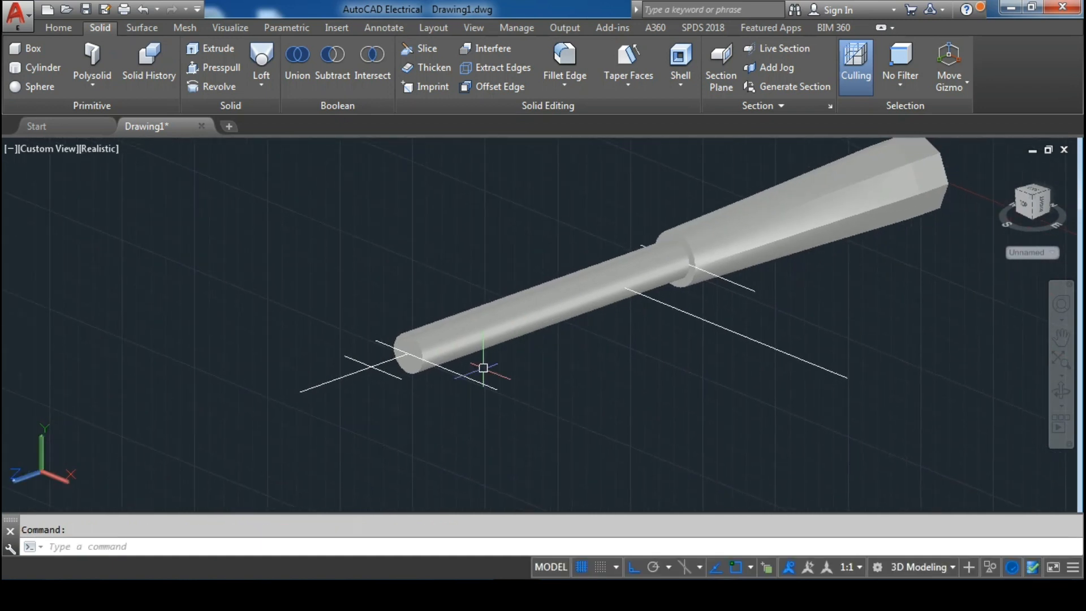
scroll(460, 365, up, 4)
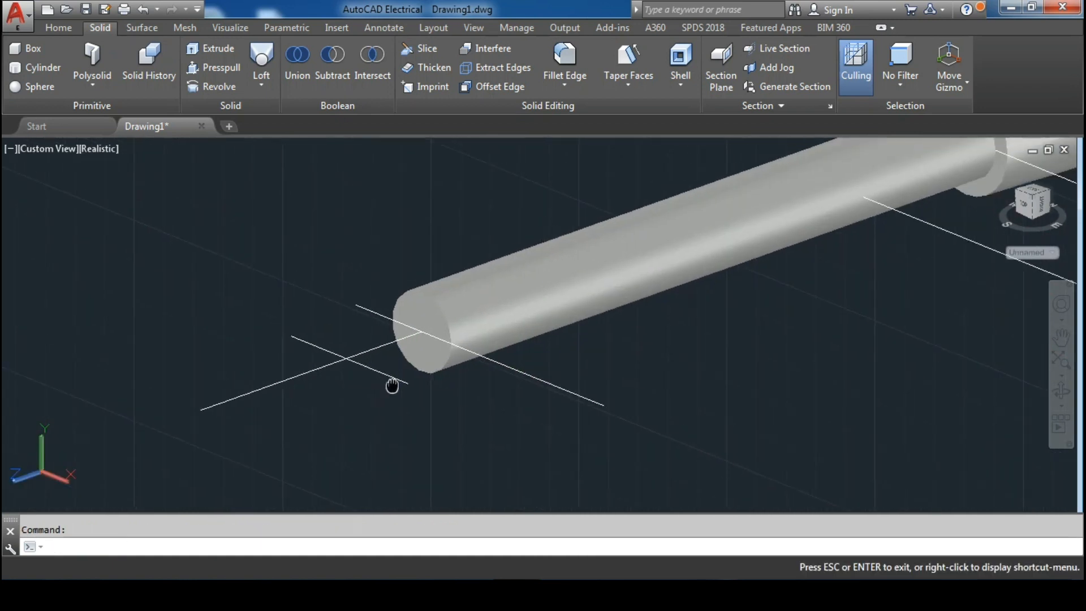
text(c)
key(Return)
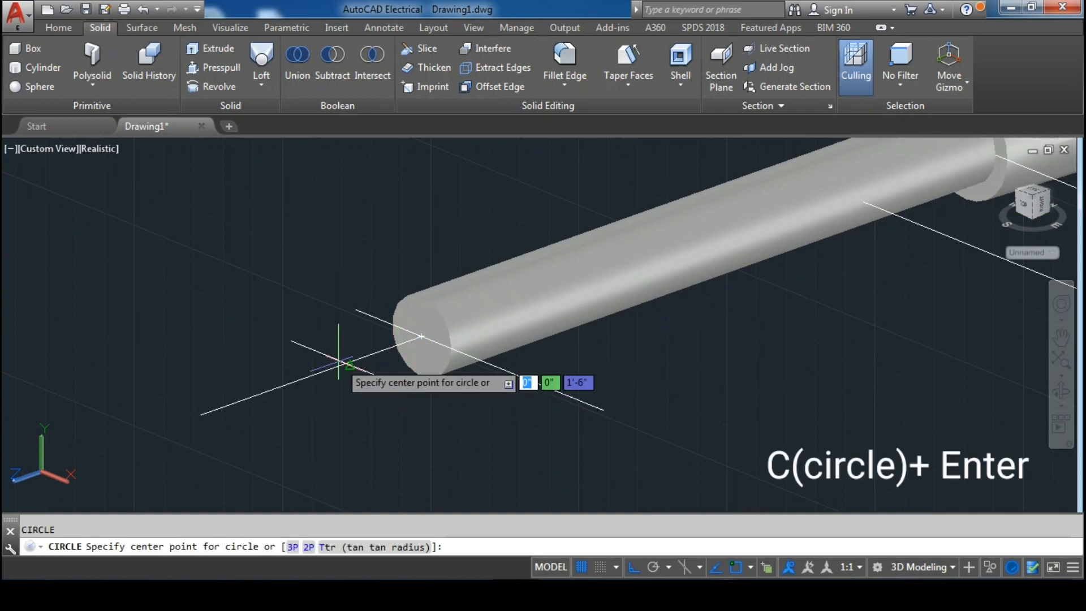
click(347, 363)
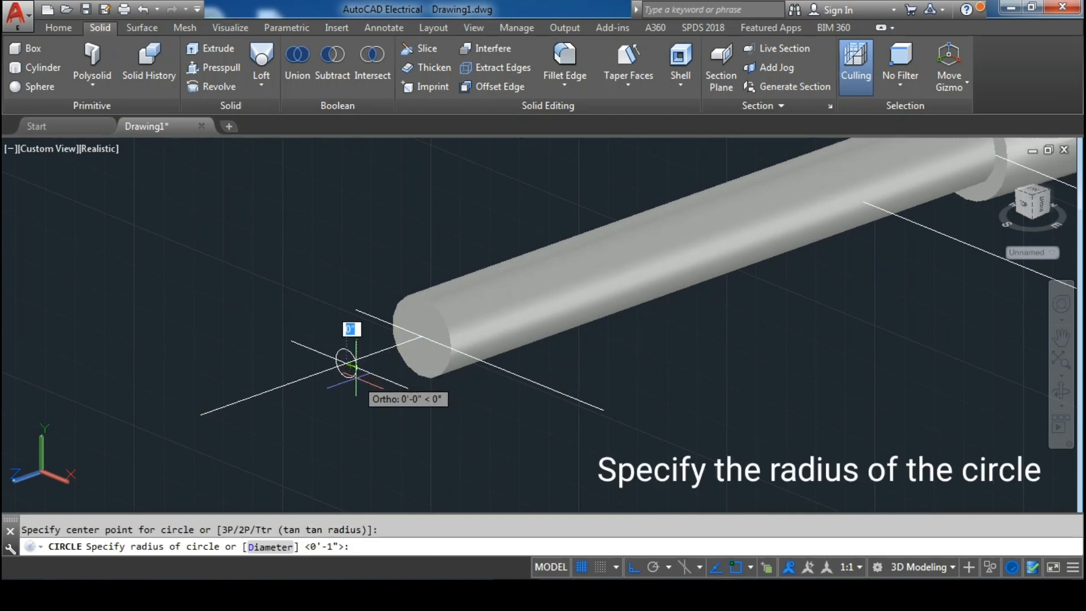
click(357, 369)
Extrude the small circle to the centre of the 0.5-radius cylinder's end face
scroll(359, 363, up, 2)
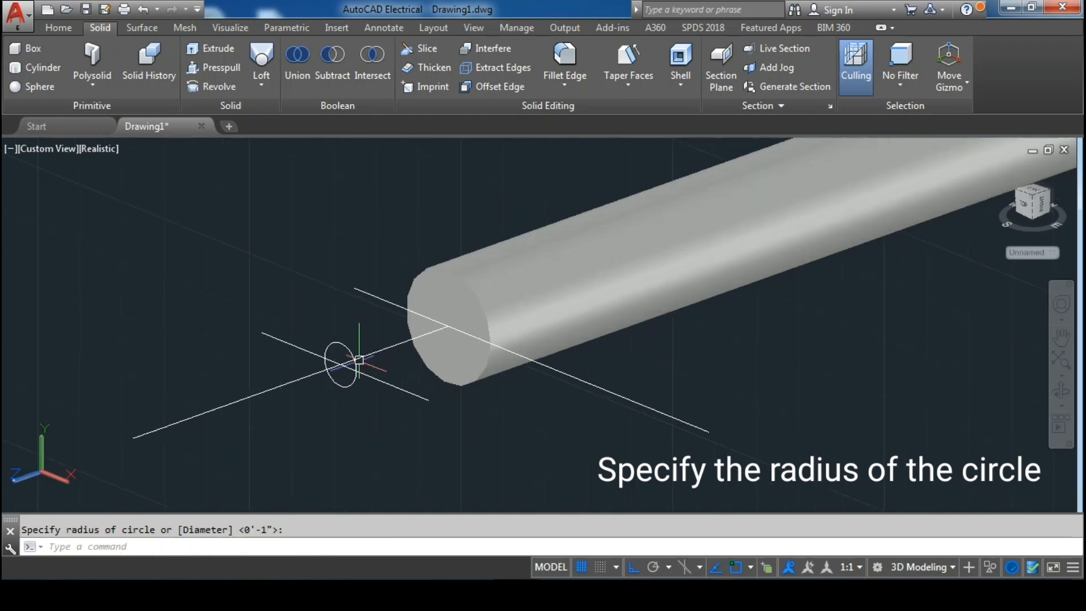
middle_drag(359, 363, 352, 390)
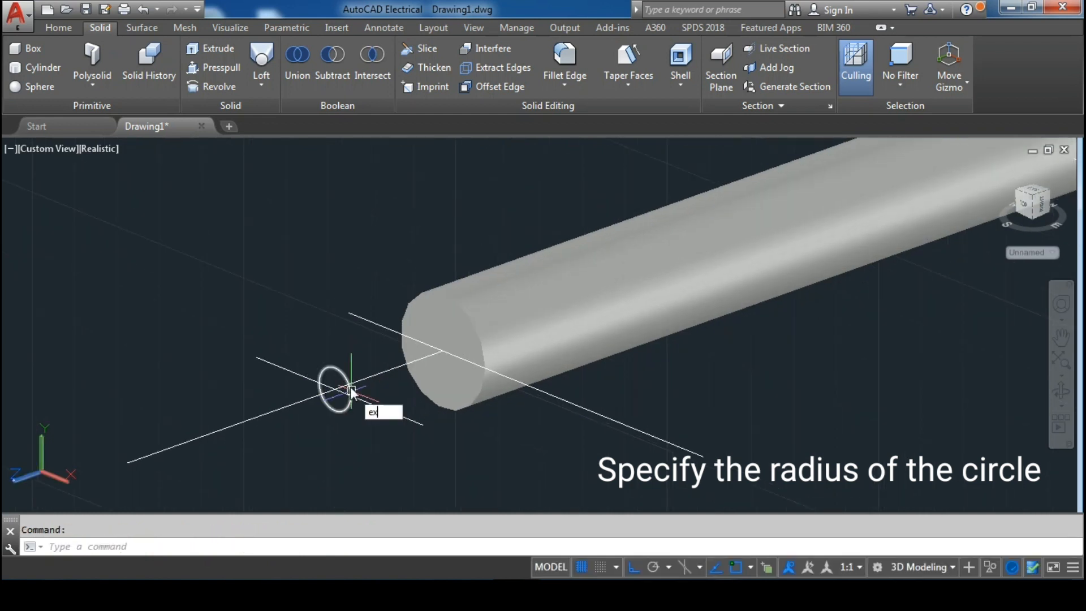
key(Return)
click(348, 390)
right_click(355, 369)
click(380, 381)
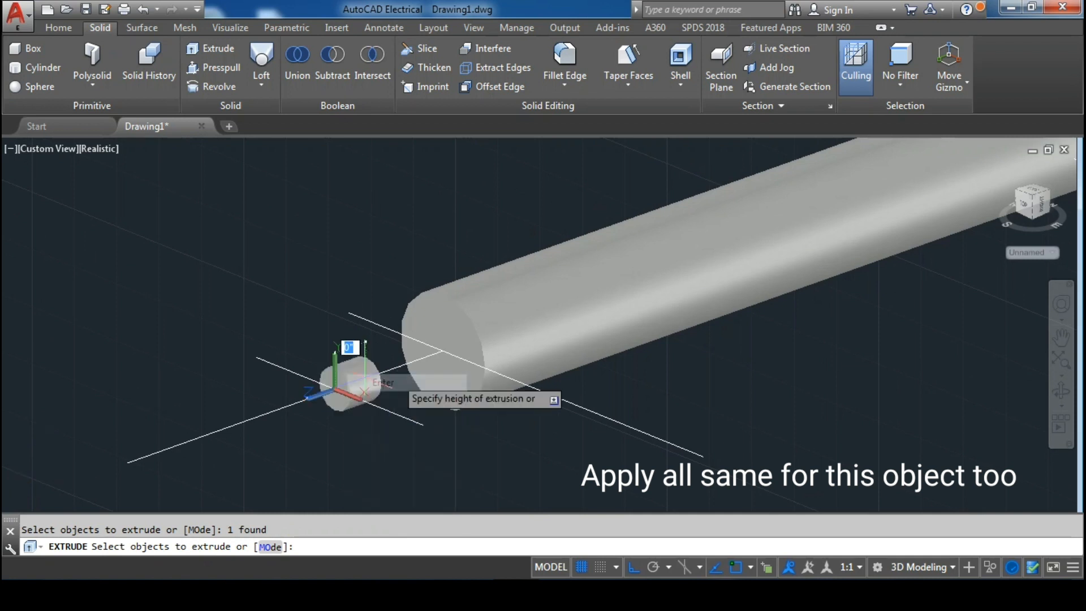
click(442, 353)
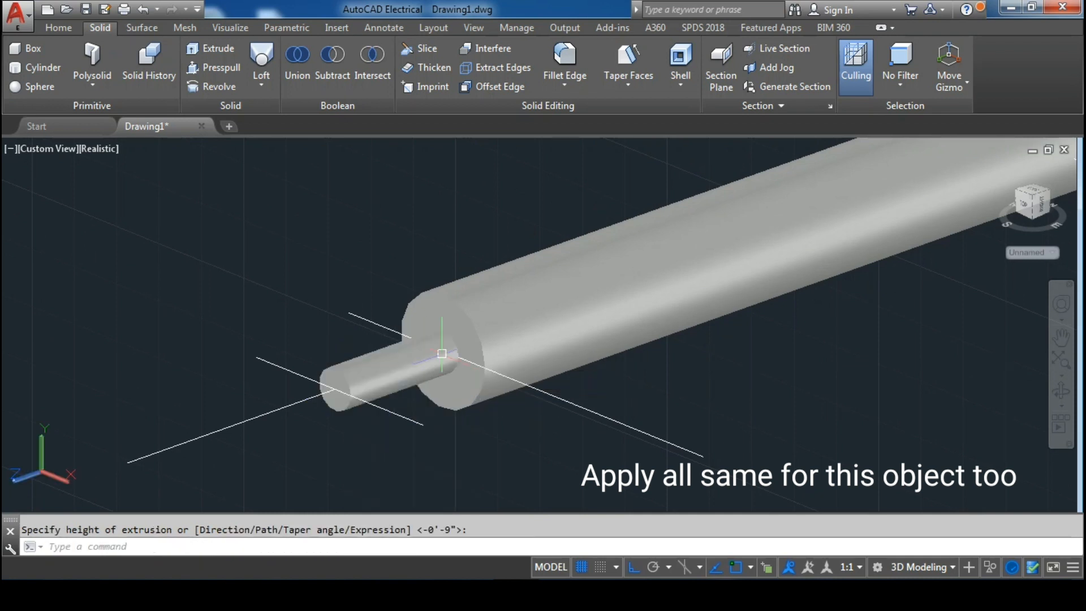
Draw a small, flat rectangle with its first corner at the free end of the long reference line
scroll(396, 424, down, 2)
middle_drag(406, 402, 435, 372)
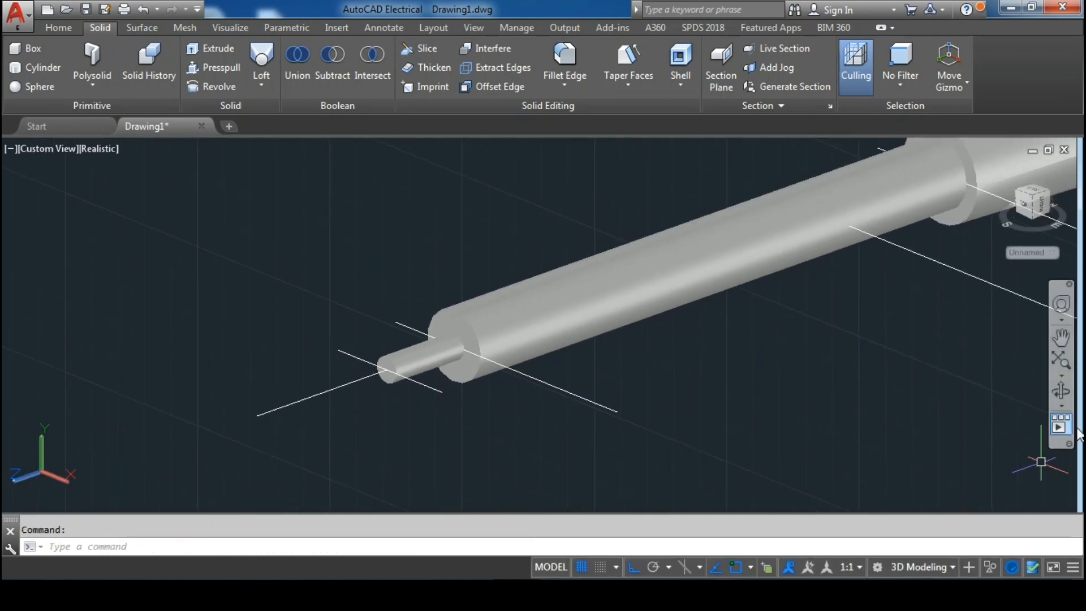
middle_drag(375, 412, 471, 398)
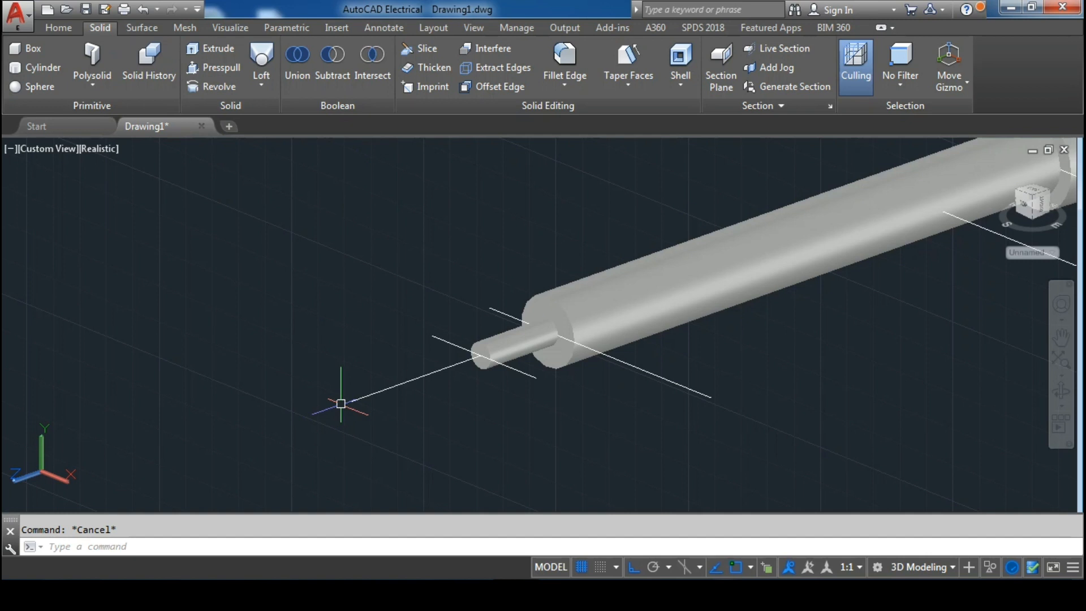
click(53, 29)
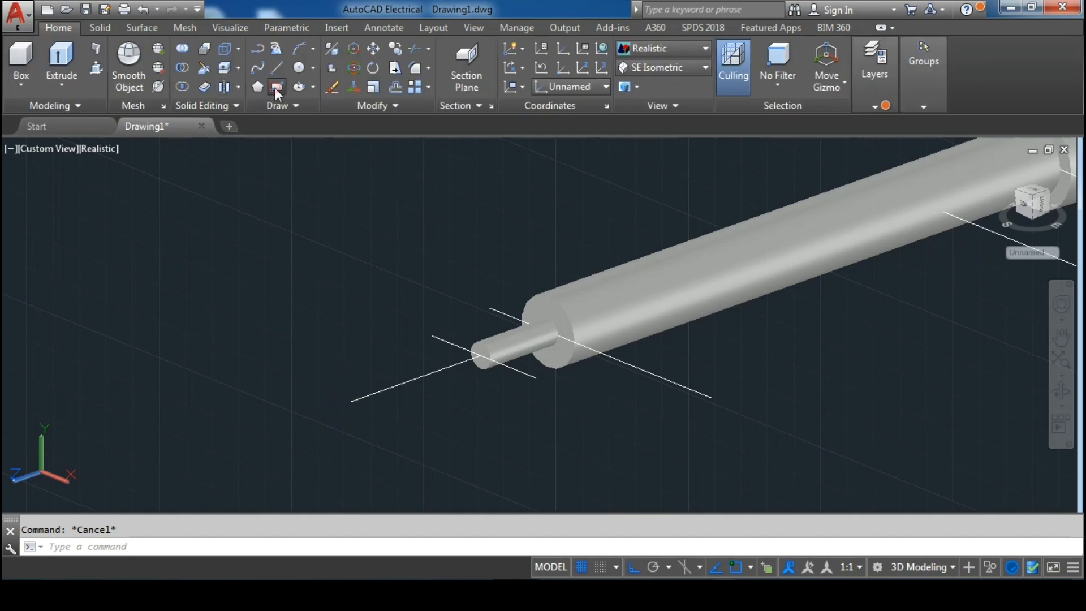
click(277, 87)
click(350, 402)
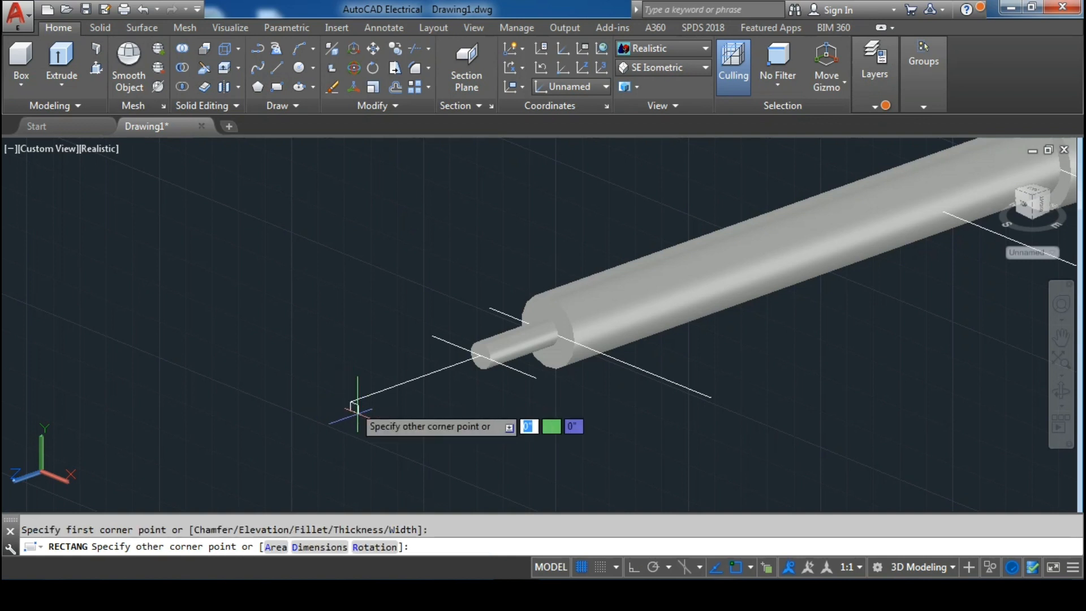
click(381, 427)
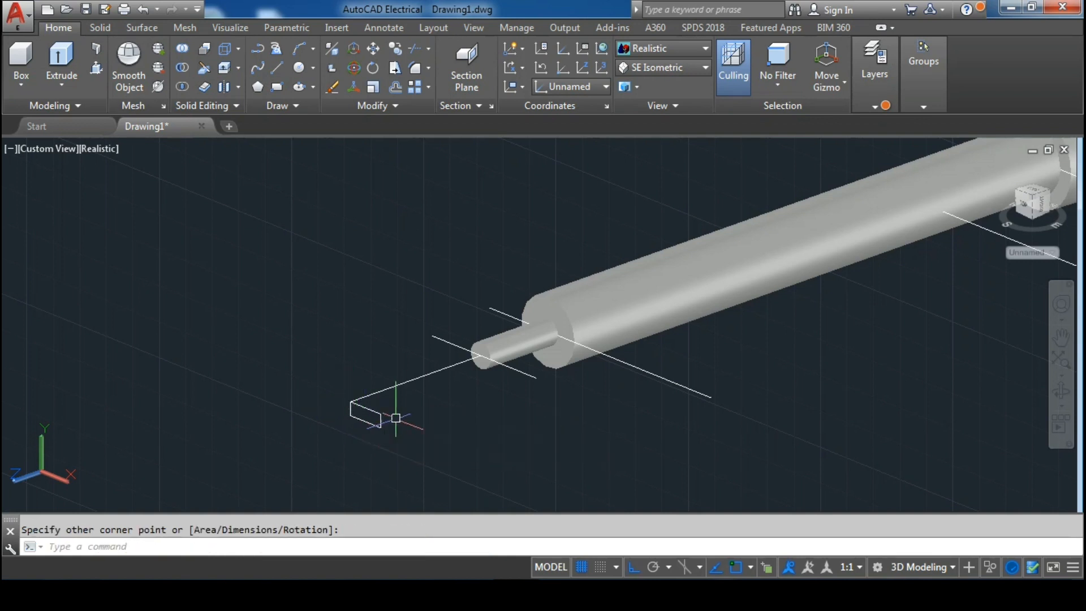
key(Return)
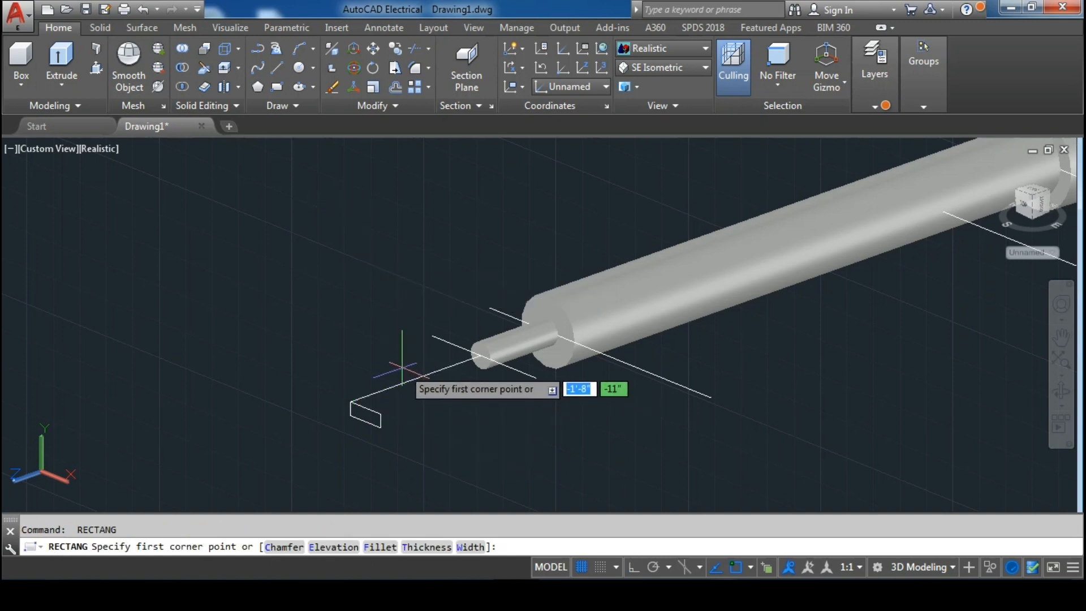
key(Escape)
text(l)
key(Return)
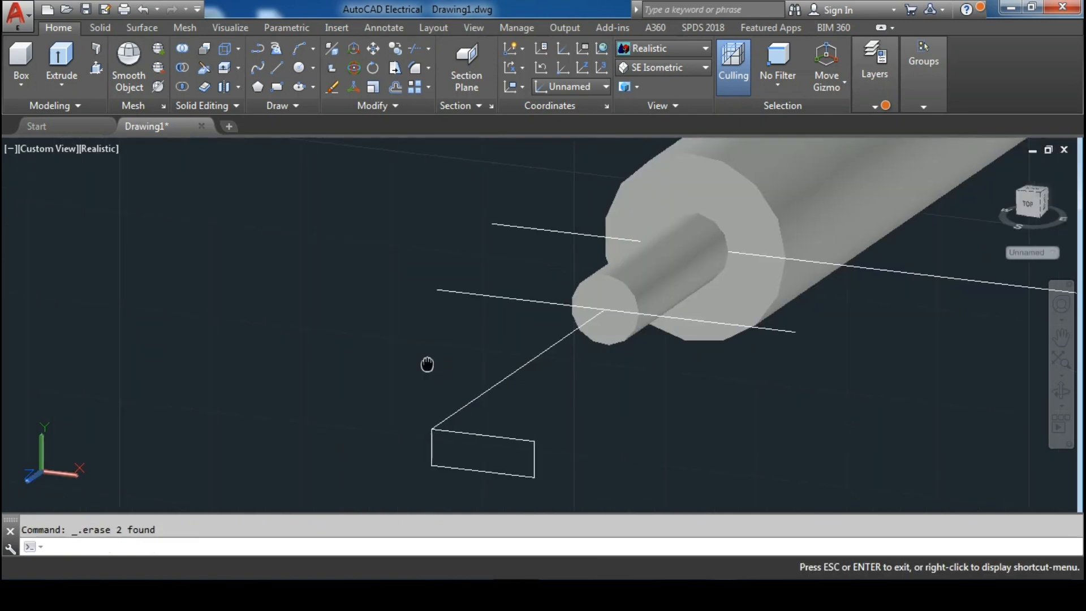
Set a Z-axis UCS with its origin at the centre of the small cylinder's end face and Z towards the long reference line's free end
shift+middle_drag(426, 364, 422, 361)
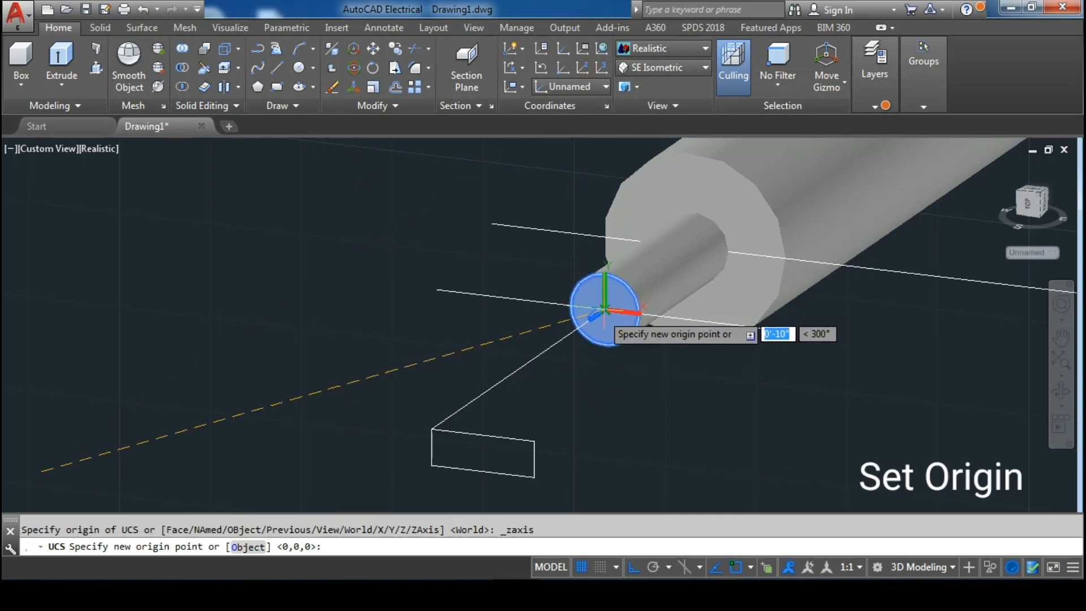
click(605, 310)
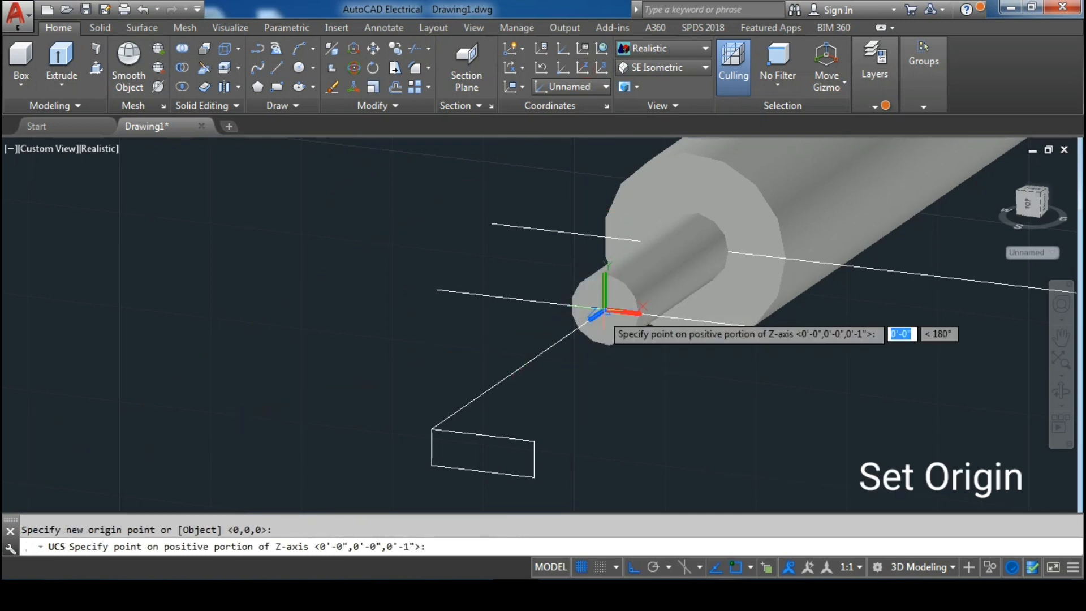
click(431, 429)
middle_drag(499, 292, 493, 272)
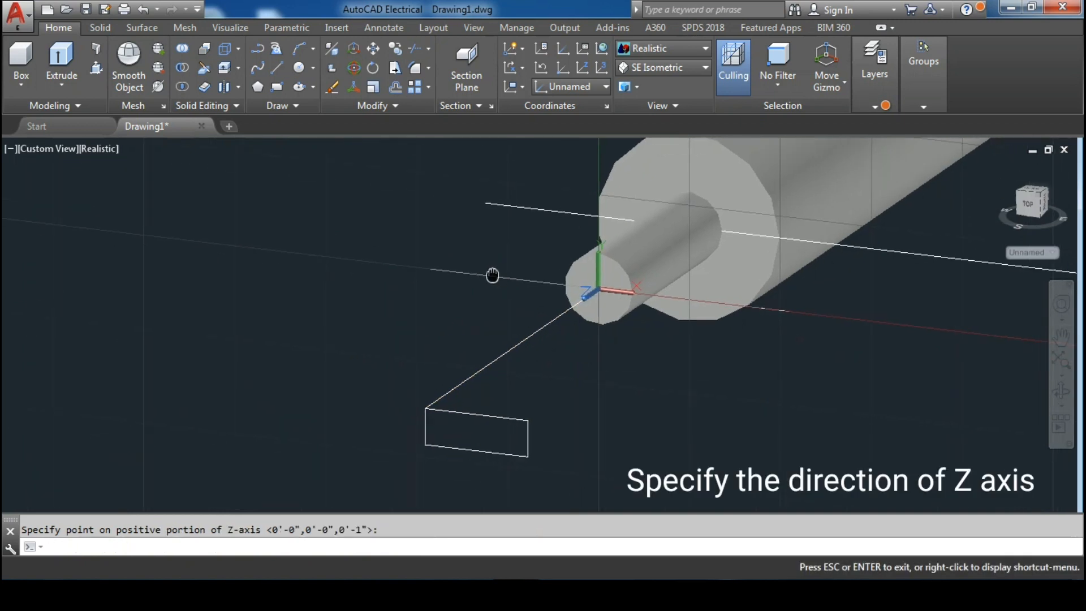
click(276, 87)
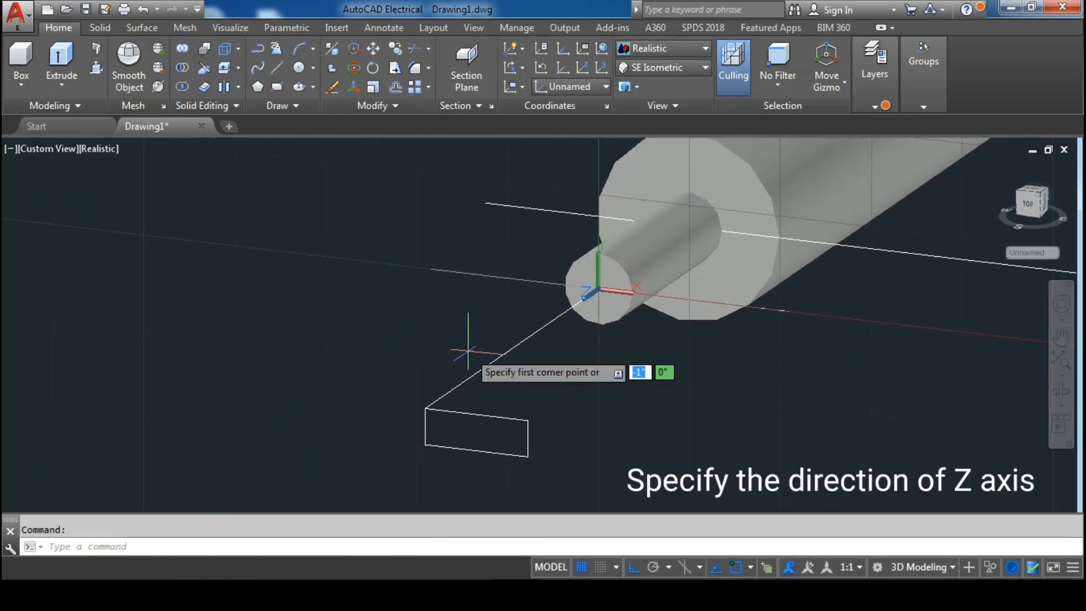
key(Escape)
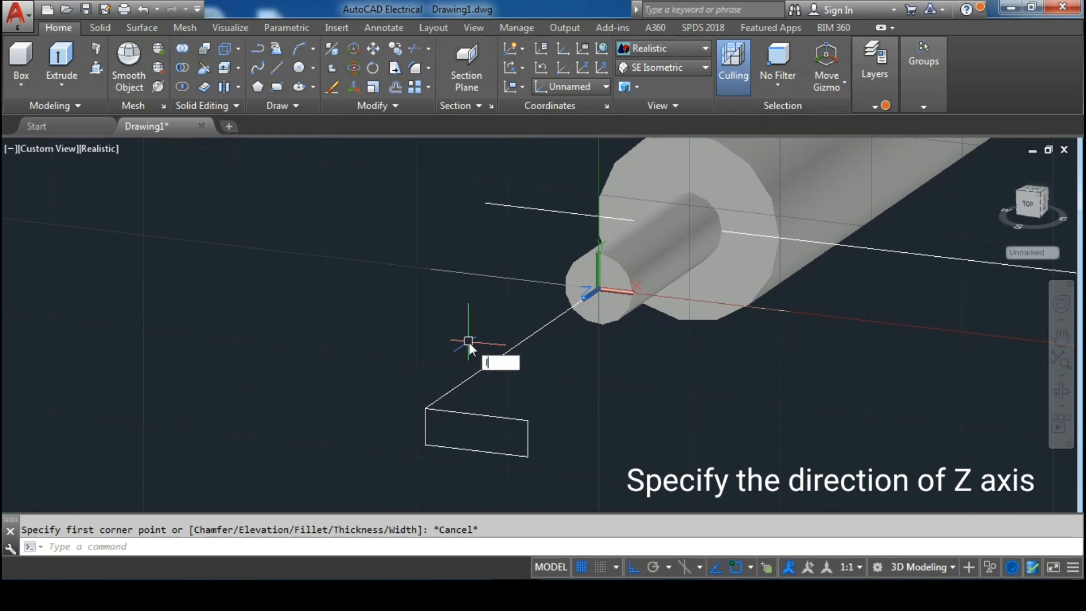
text(line)
key(Return)
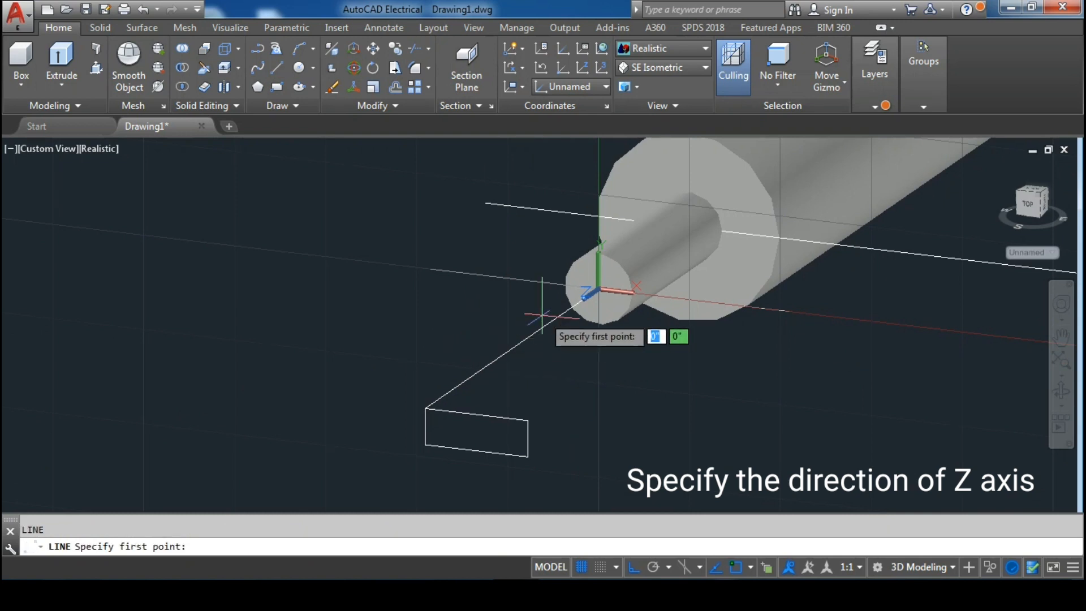
key(Escape)
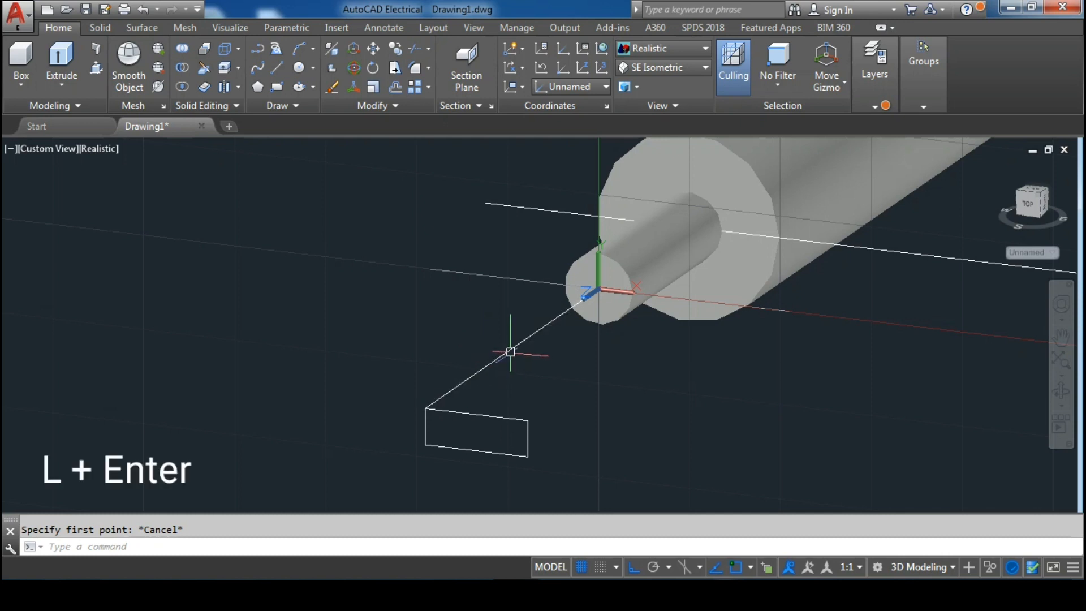
Draw a zigzag chain of orthogonal reference lines from the long reference line's free end, crossing that line twice towards the small cylinder
text(l)
key(Return)
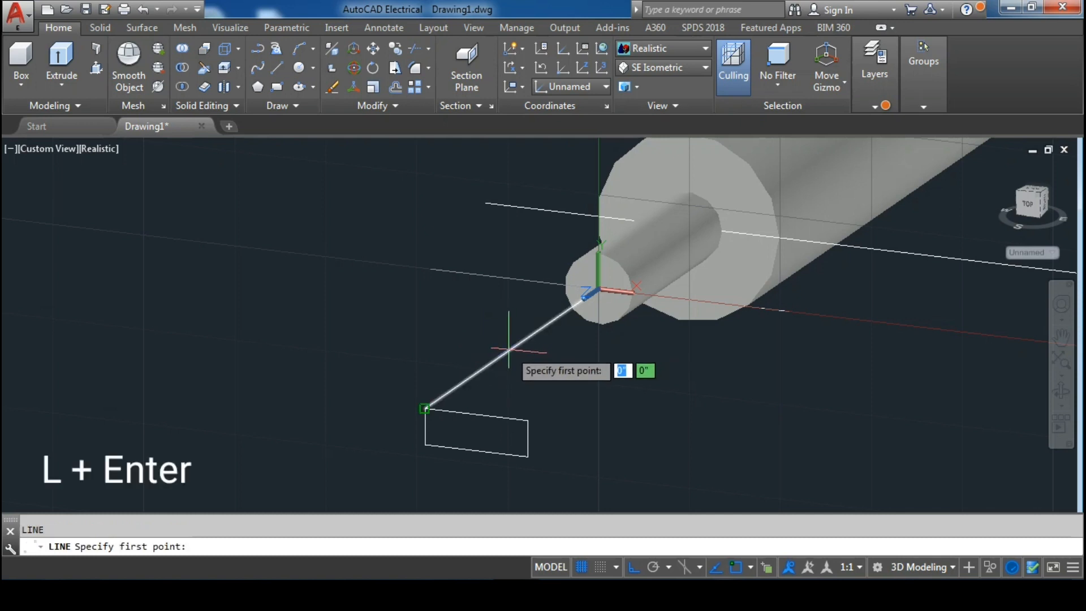
click(425, 407)
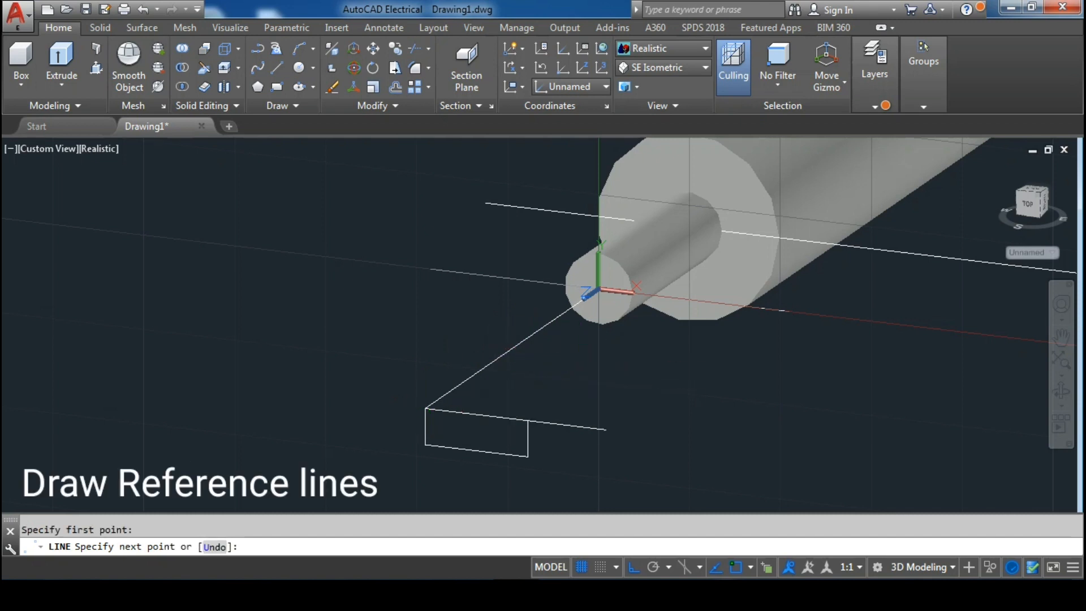
click(606, 429)
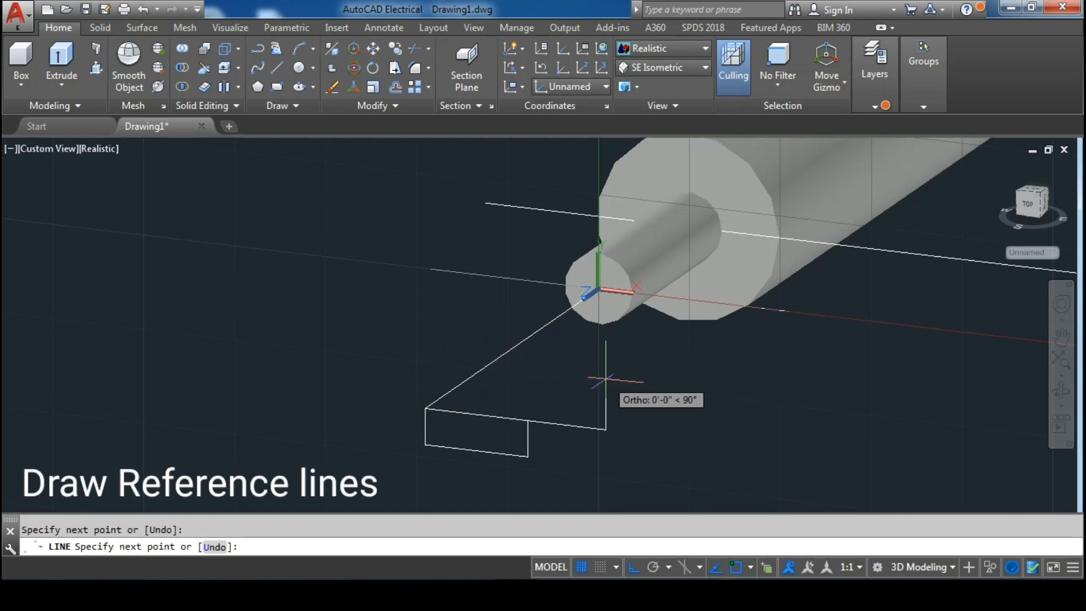
click(656, 369)
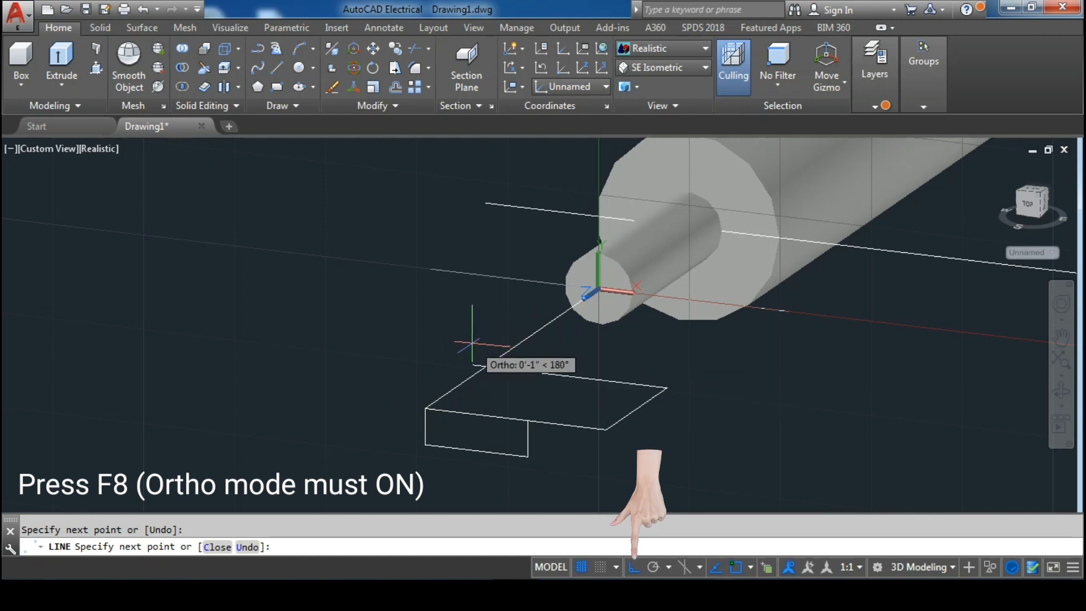
click(409, 321)
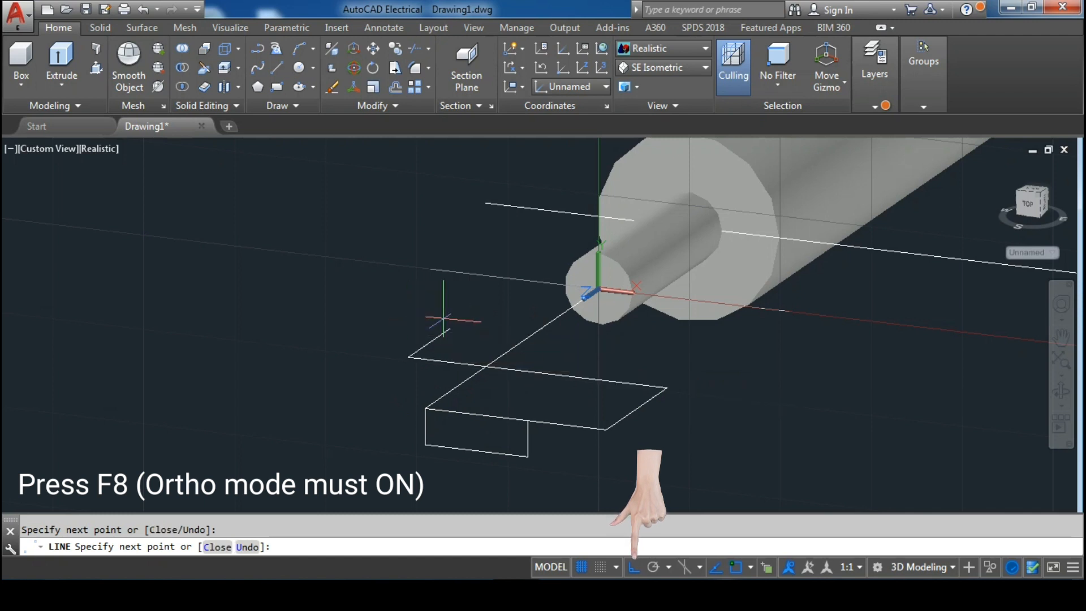
click(448, 334)
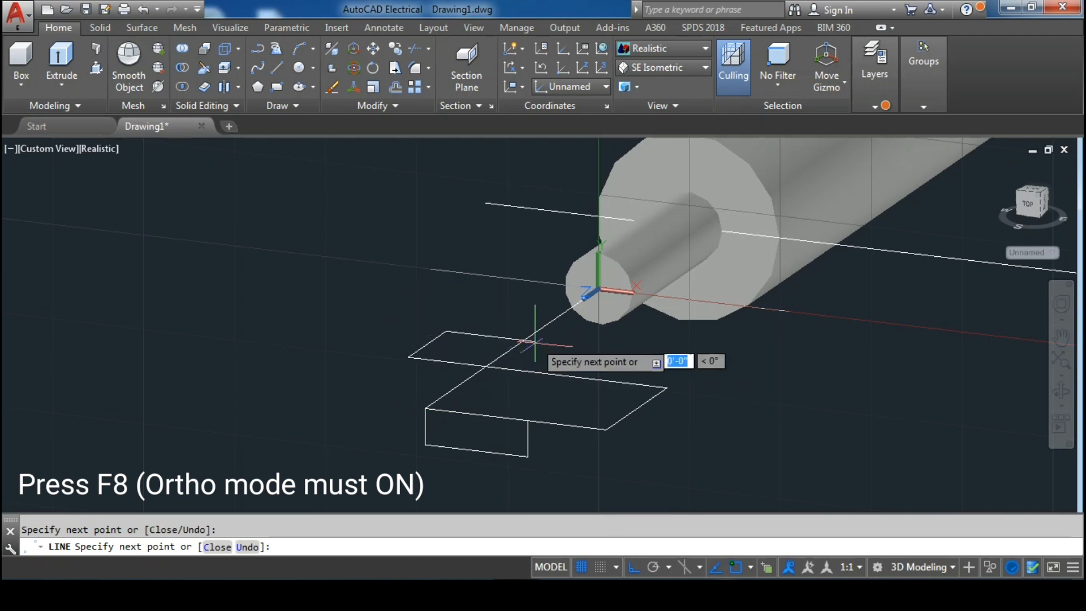
click(591, 360)
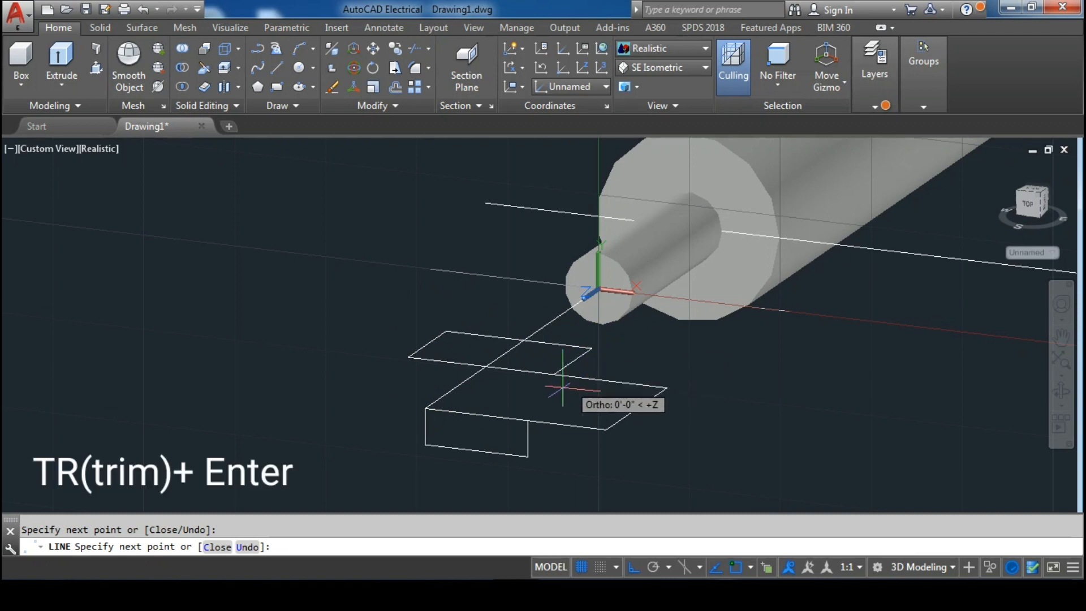
key(Escape)
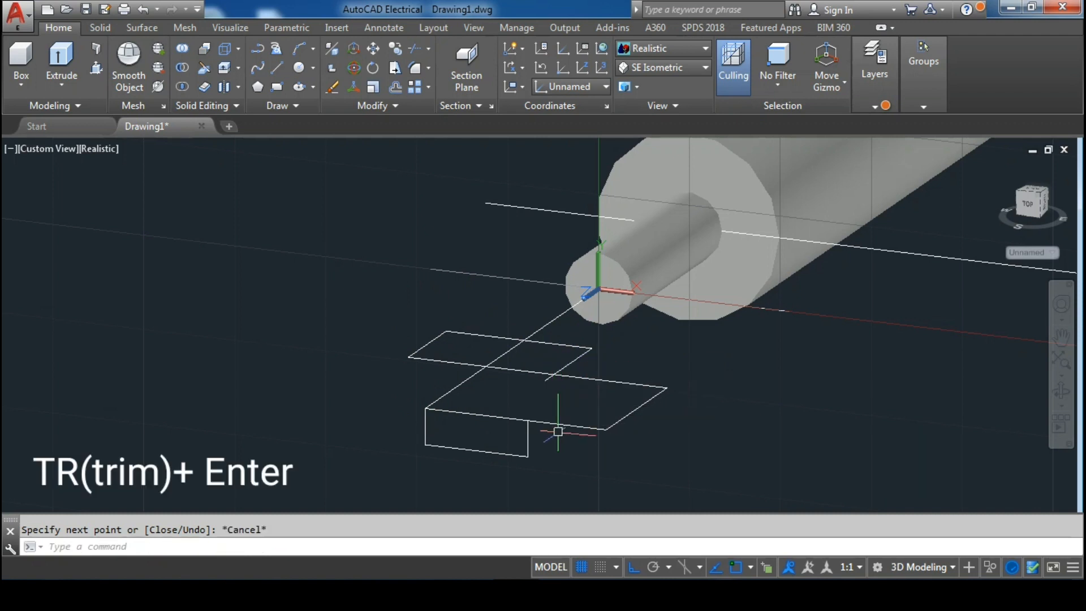
key(Escape)
Trim the first two cross lines back to the rectangle's edge and the long reference line, and erase the leftover segment joining them
key(Return)
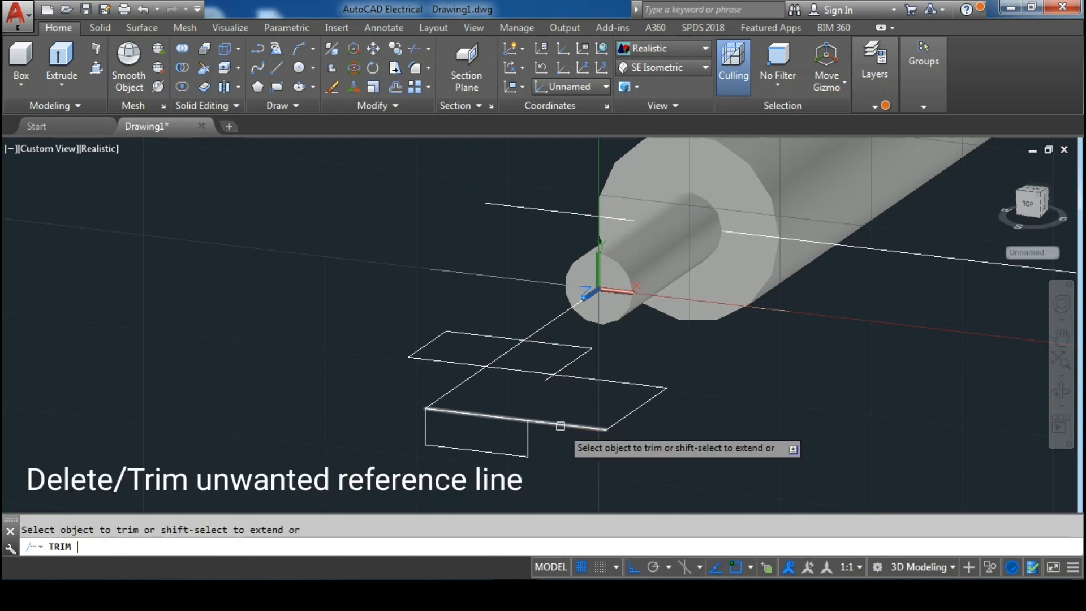
click(560, 425)
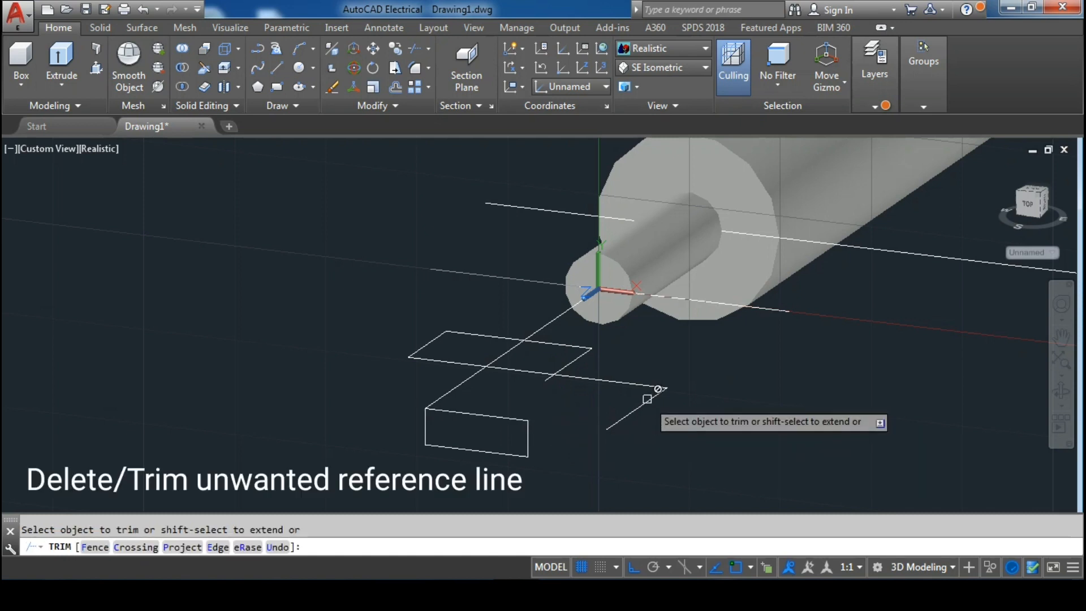
click(628, 382)
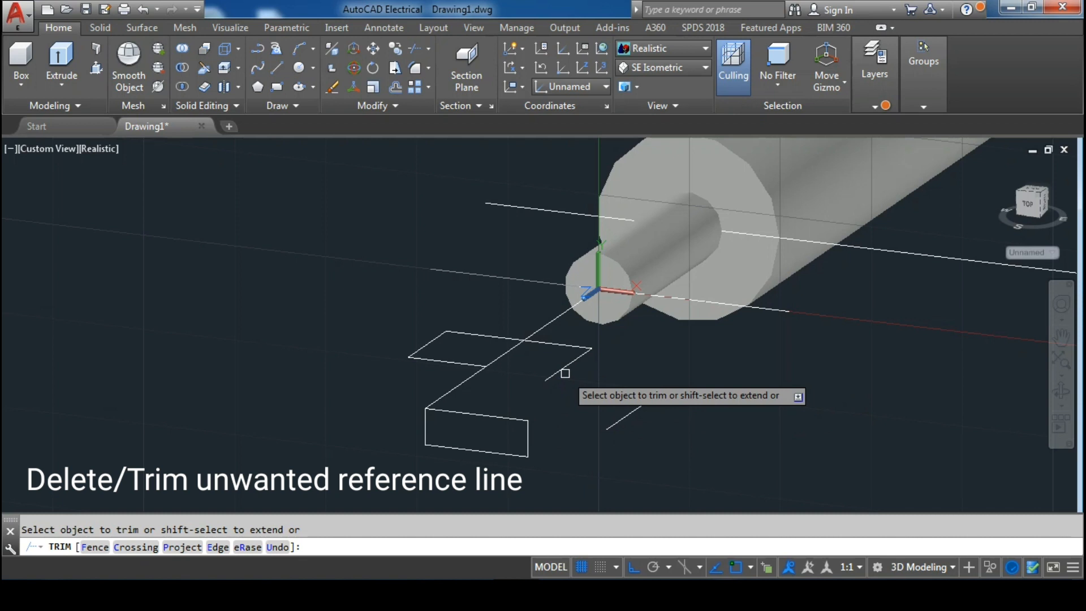
key(Return)
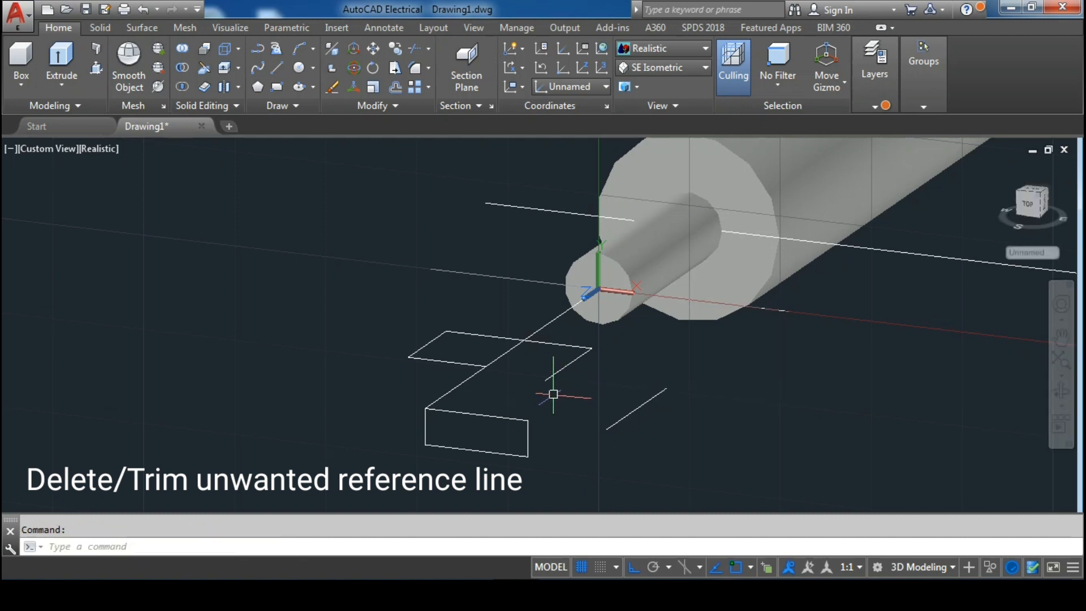
click(566, 394)
click(682, 423)
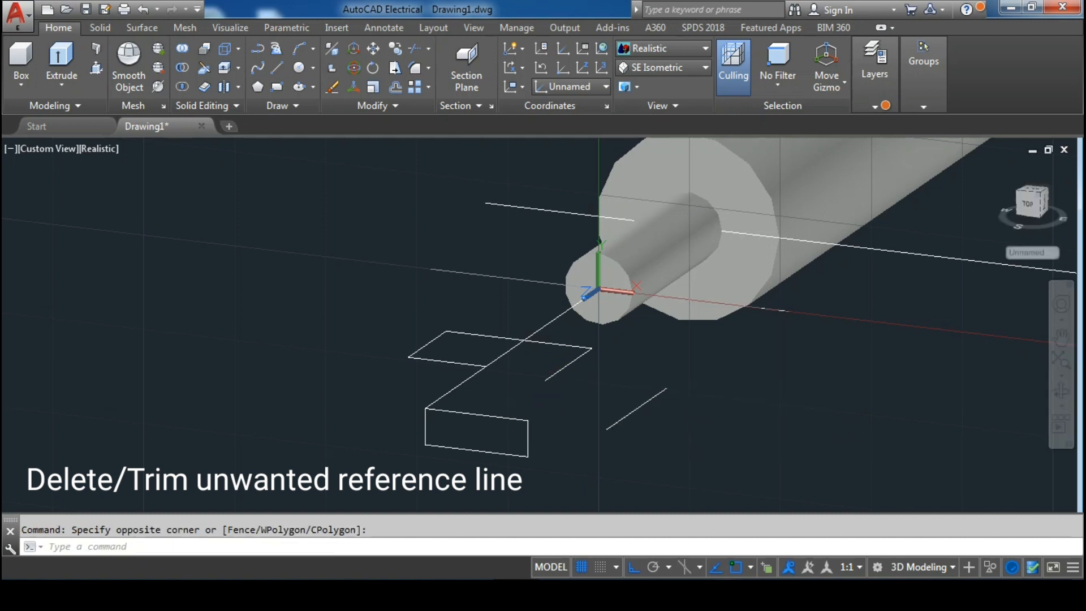
Move the rectangle by its corner at the long reference line's free end to a nearby point beside that line, with Ortho off
click(1060, 392)
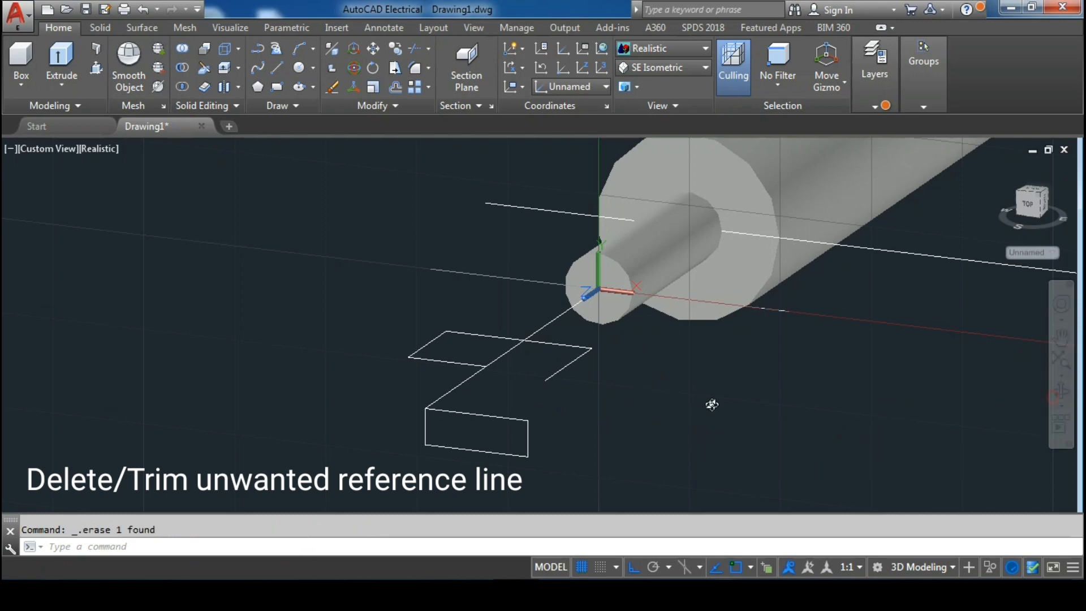
mouse_move(648, 408)
mouse_down()
mouse_move(653, 391)
mouse_move(671, 398)
mouse_move(672, 424)
mouse_move(740, 416)
mouse_move(647, 432)
mouse_move(621, 417)
mouse_move(642, 404)
mouse_up()
middle_drag(642, 403, 689, 372)
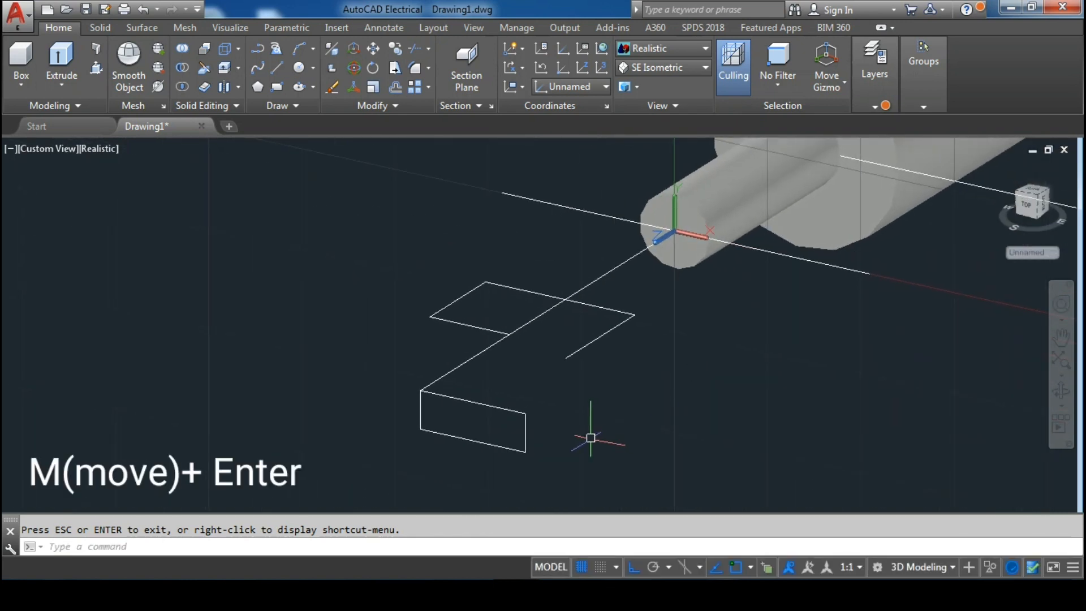
key(Return)
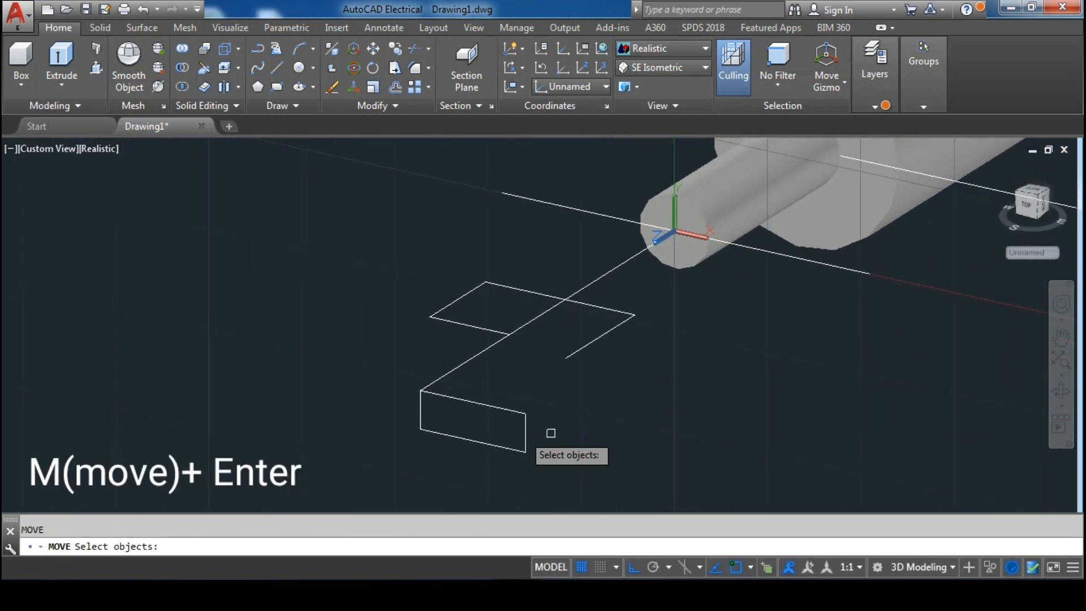
click(522, 443)
key(Return)
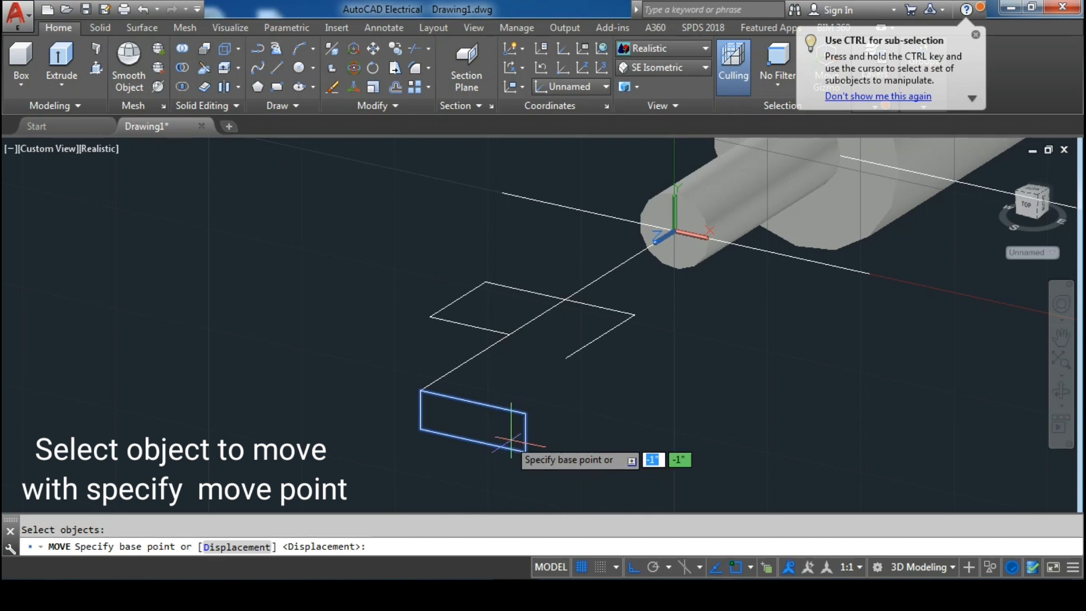
click(421, 391)
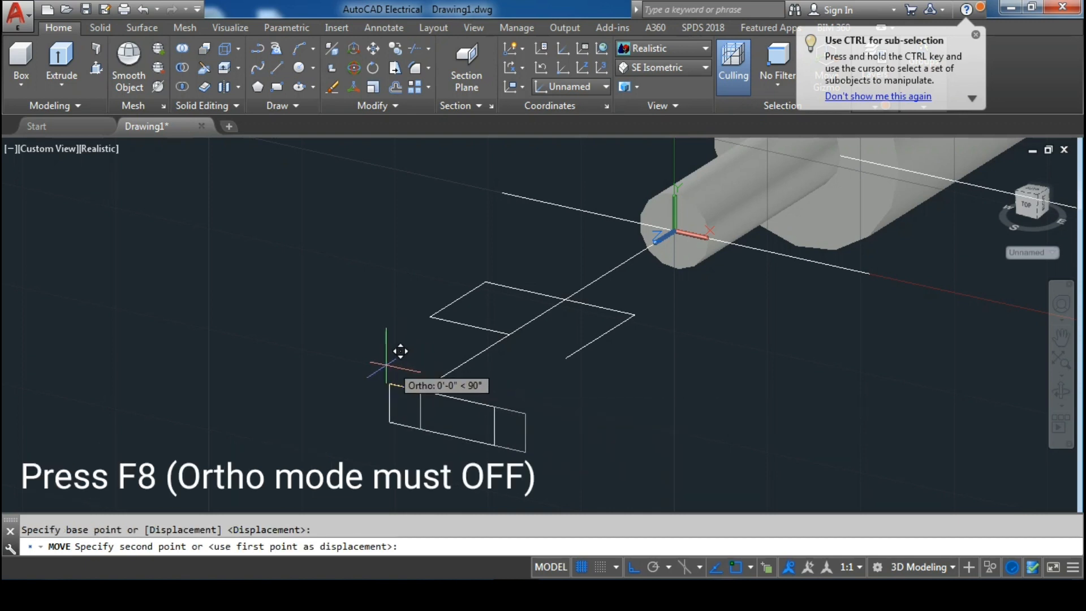
key(F8)
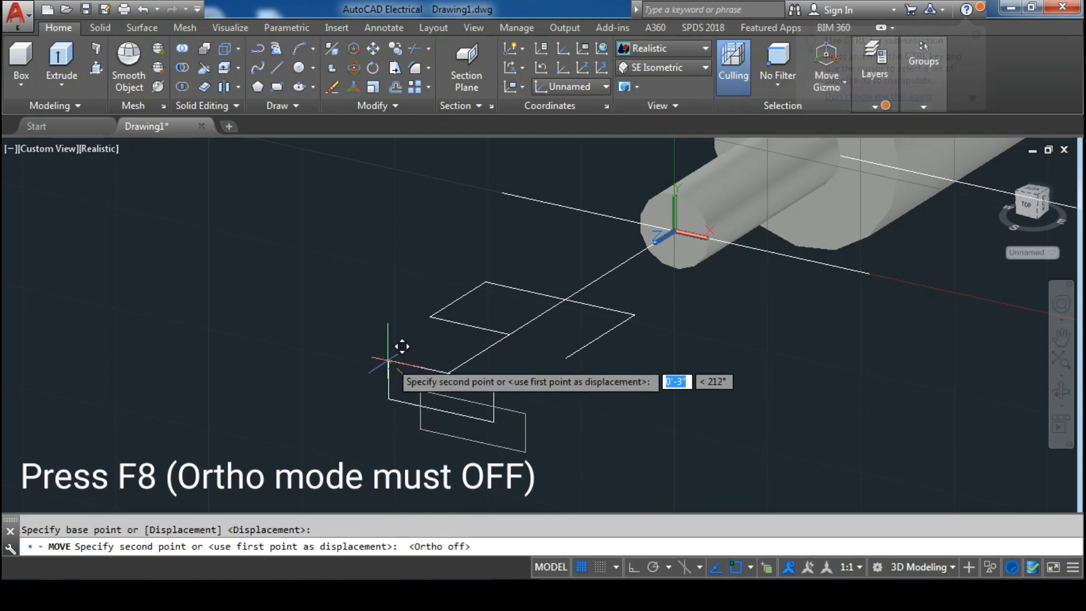
click(377, 358)
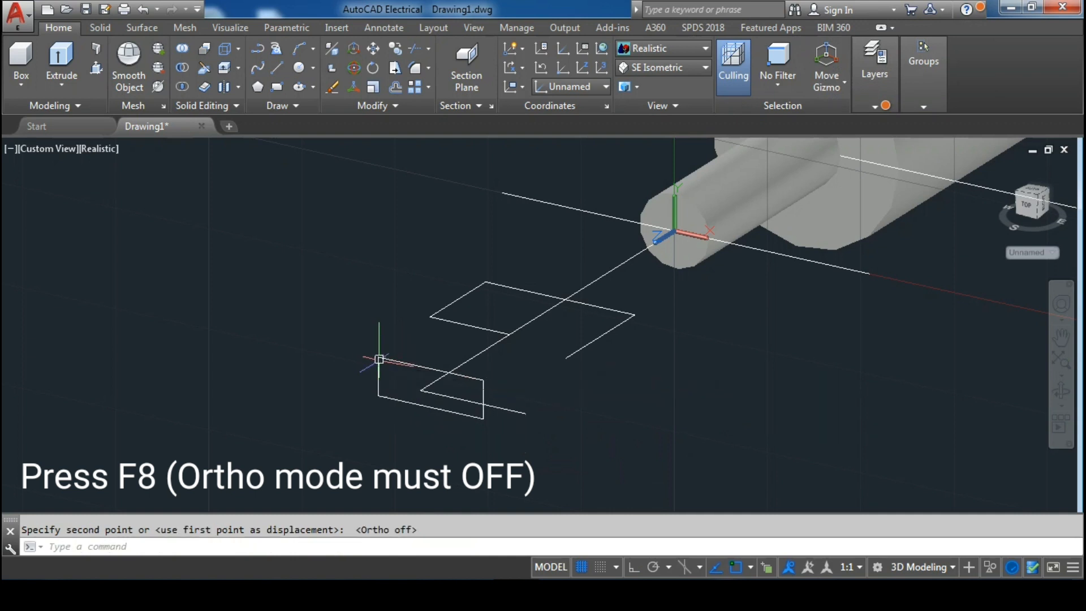
Draw a line from the free end of the front cross line to its midpoint, continuing with a short vertical line upward
shift+middle_drag(1016, 391, 640, 398)
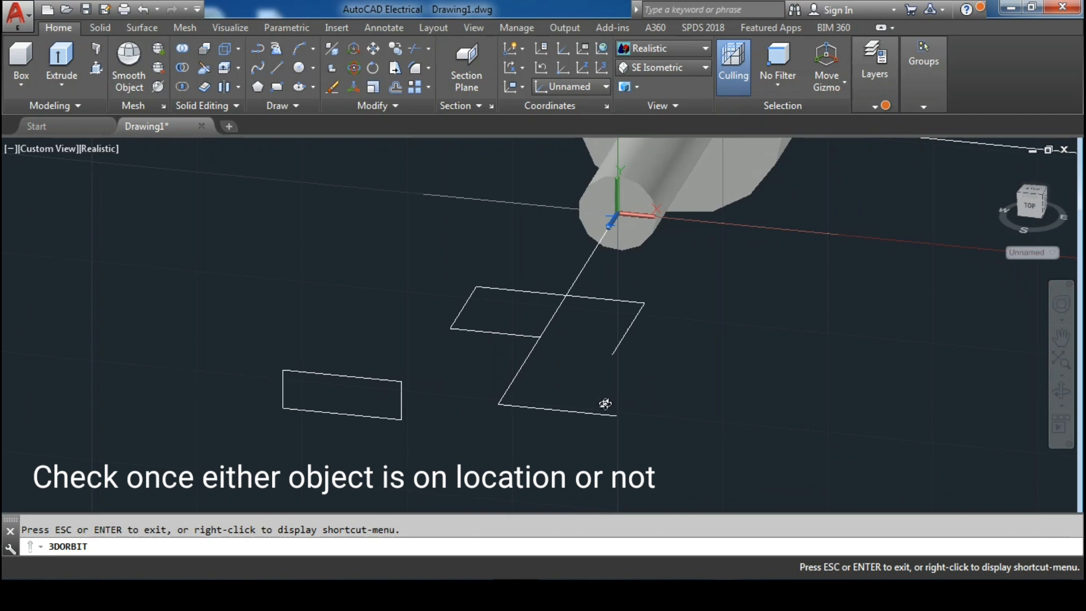
key(Escape)
text(l)
key(Return)
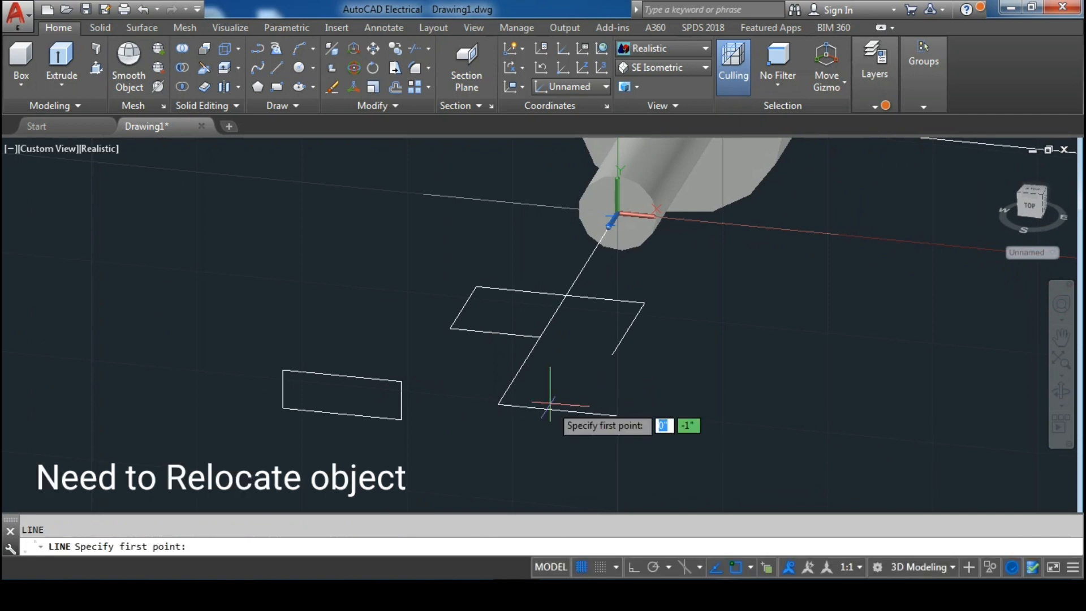
click(609, 416)
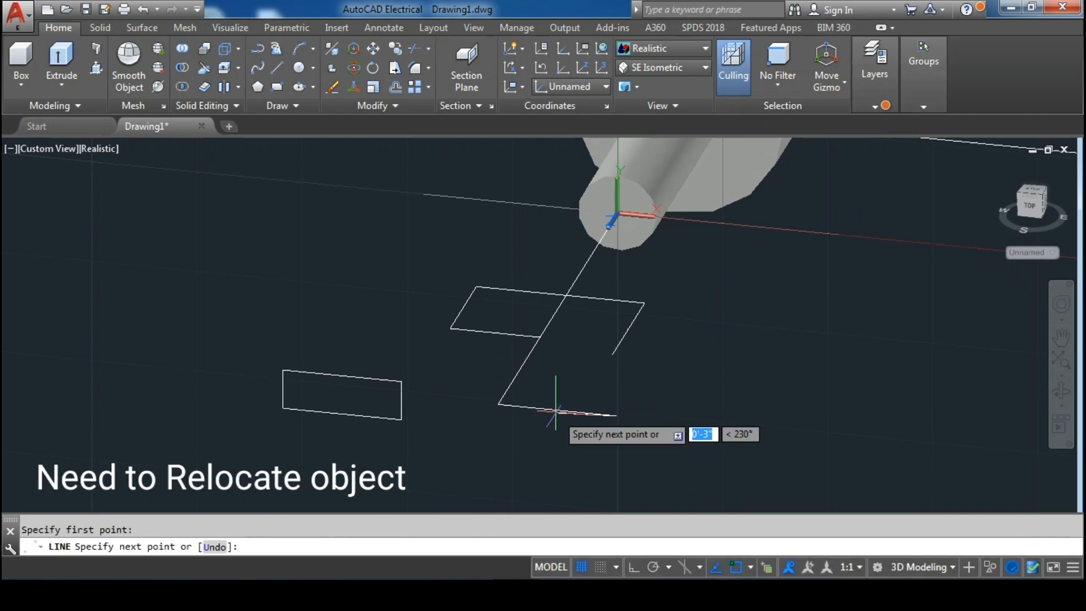
click(557, 380)
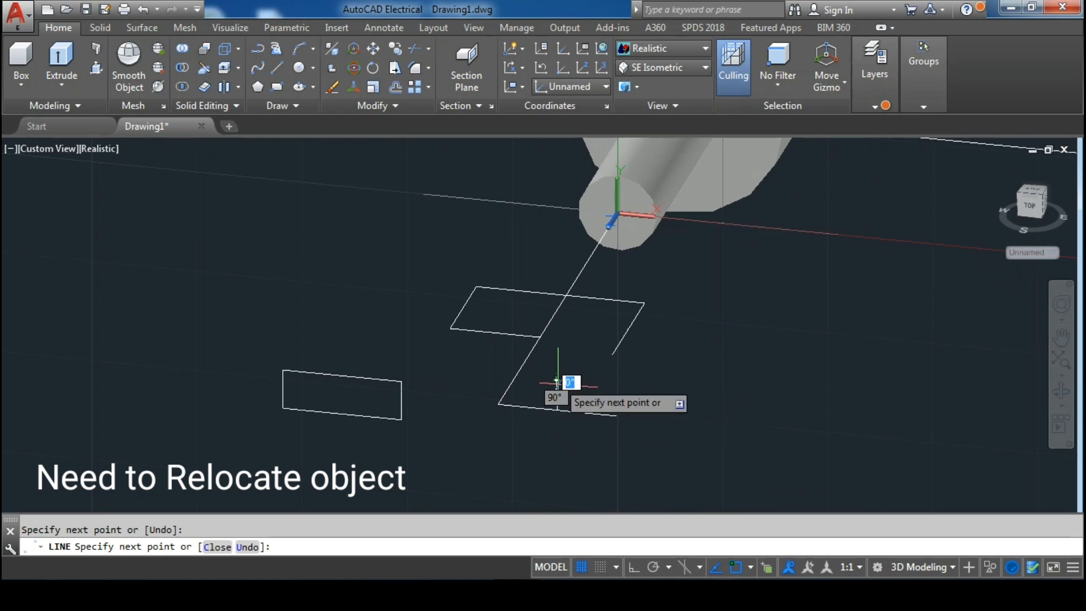
key(Escape)
Trim the front cross line beyond the short vertical line and erase the overlapping segment left there
text(t)
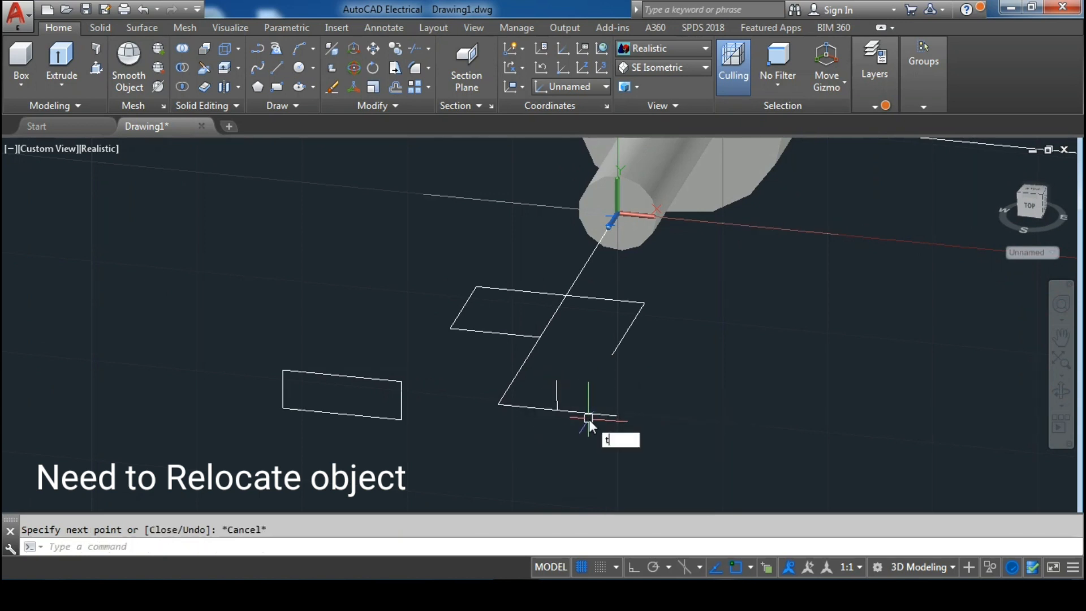
text(r)
key(Return)
key(Return)
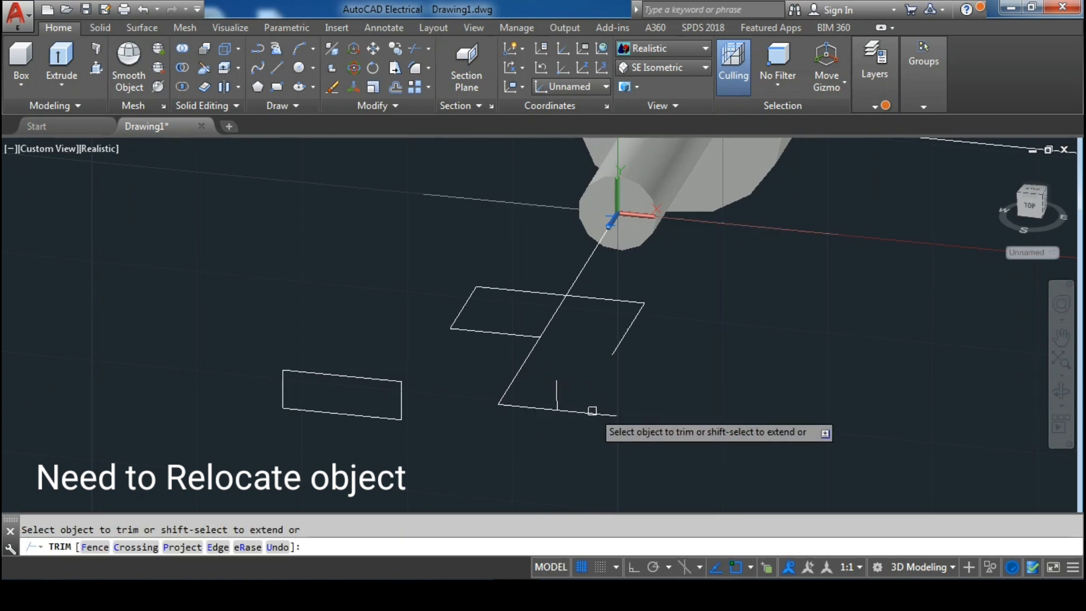
click(592, 413)
key(Escape)
click(593, 413)
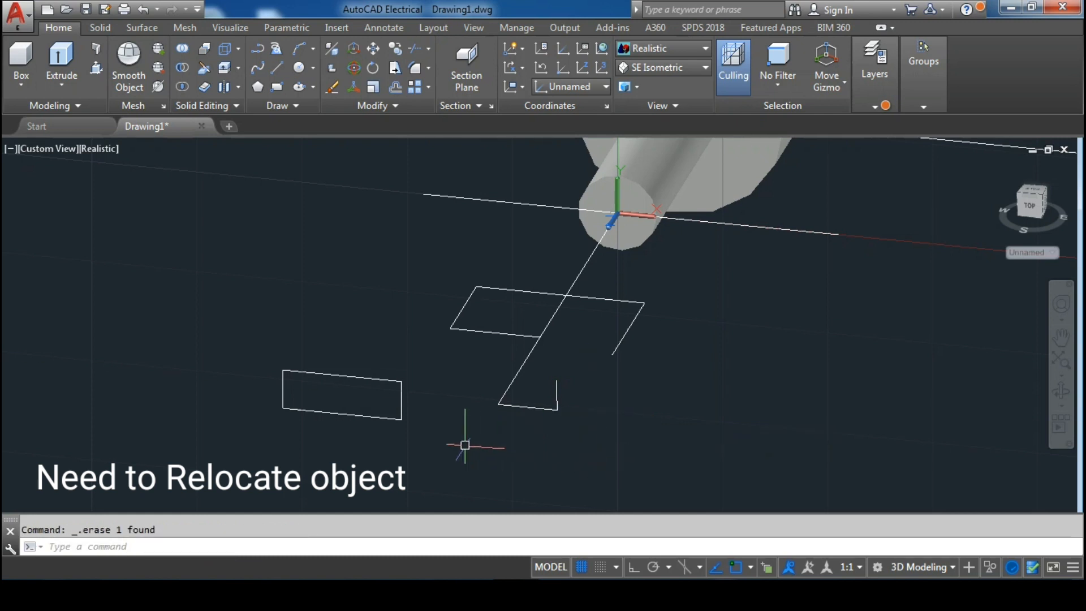
Move the rectangle by its corner nearest the reference lines onto the lower end of the short vertical line
key(Return)
click(402, 408)
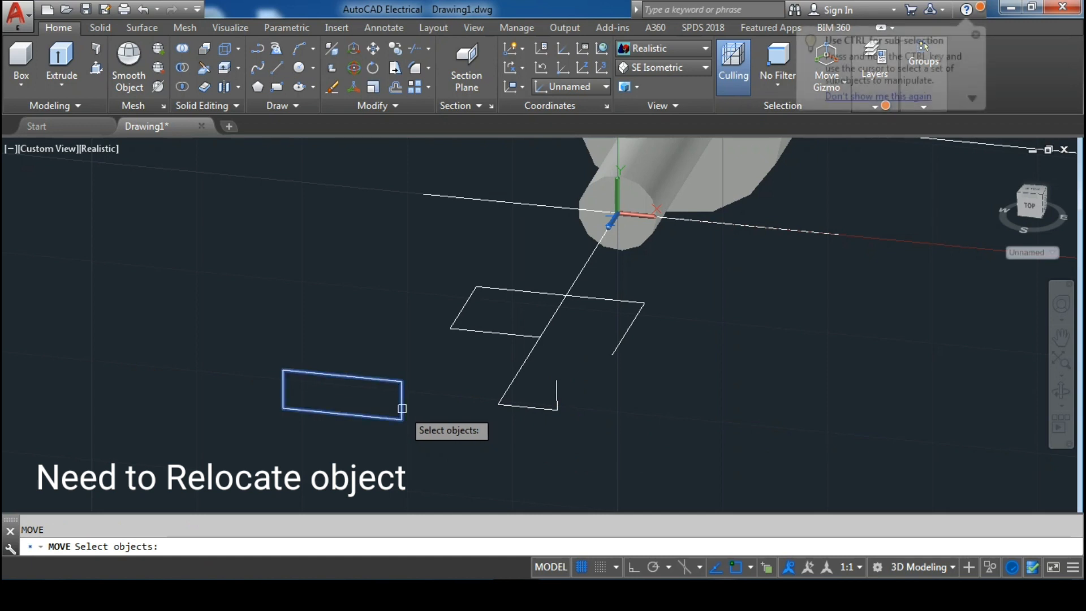
key(Return)
click(401, 419)
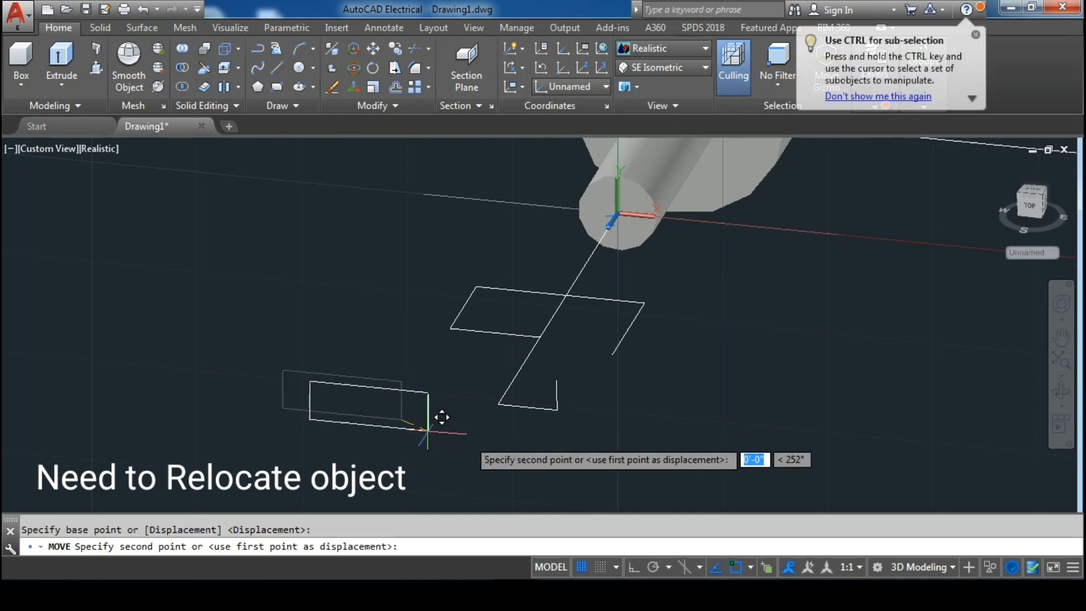
click(571, 396)
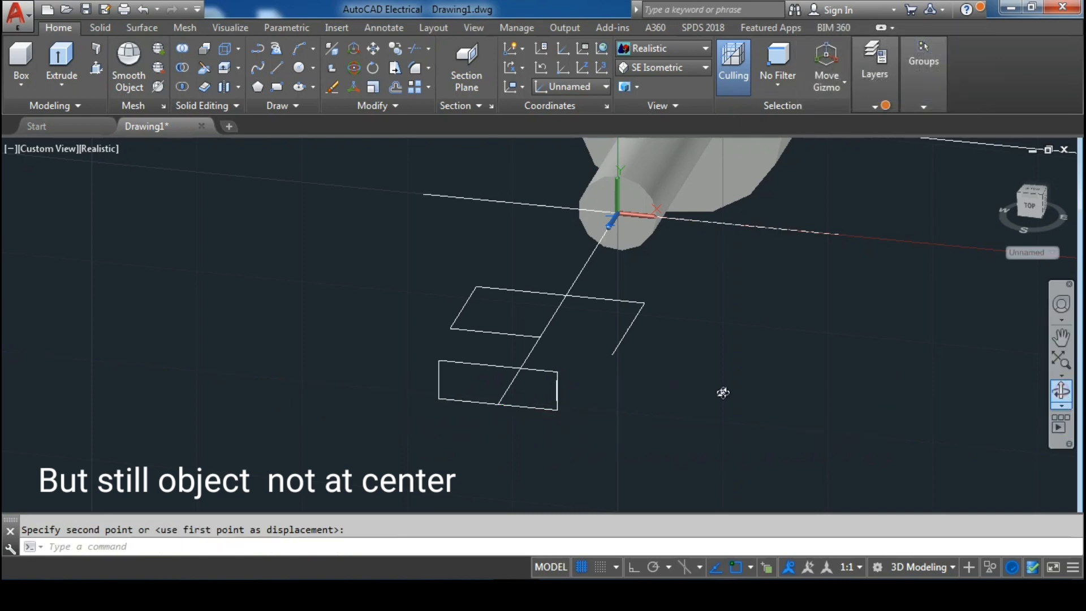
drag(723, 393, 572, 394)
key(Escape)
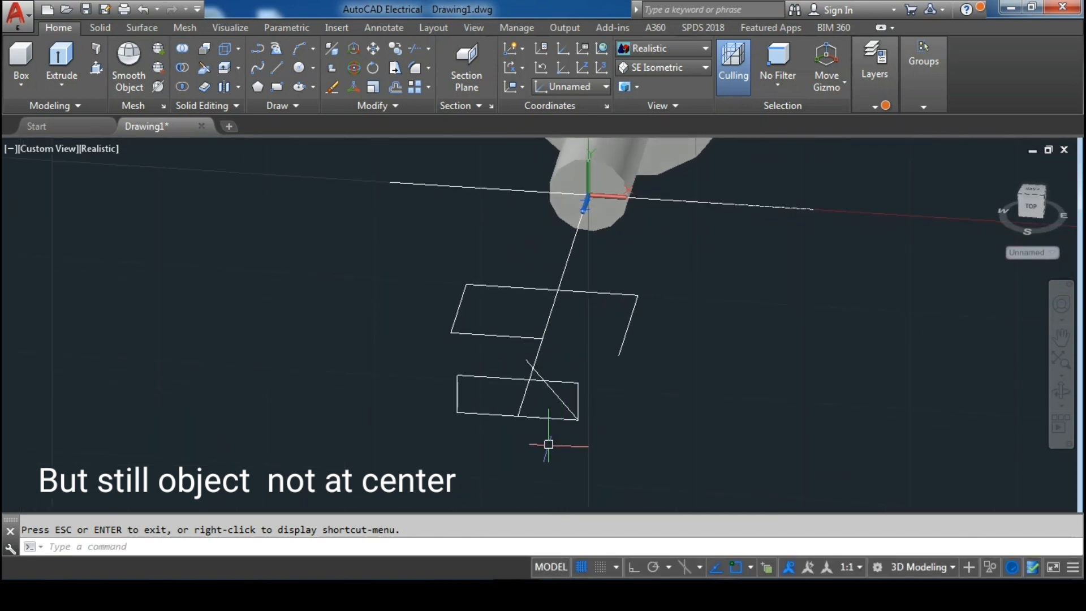
text(m)
key(Return)
click(569, 377)
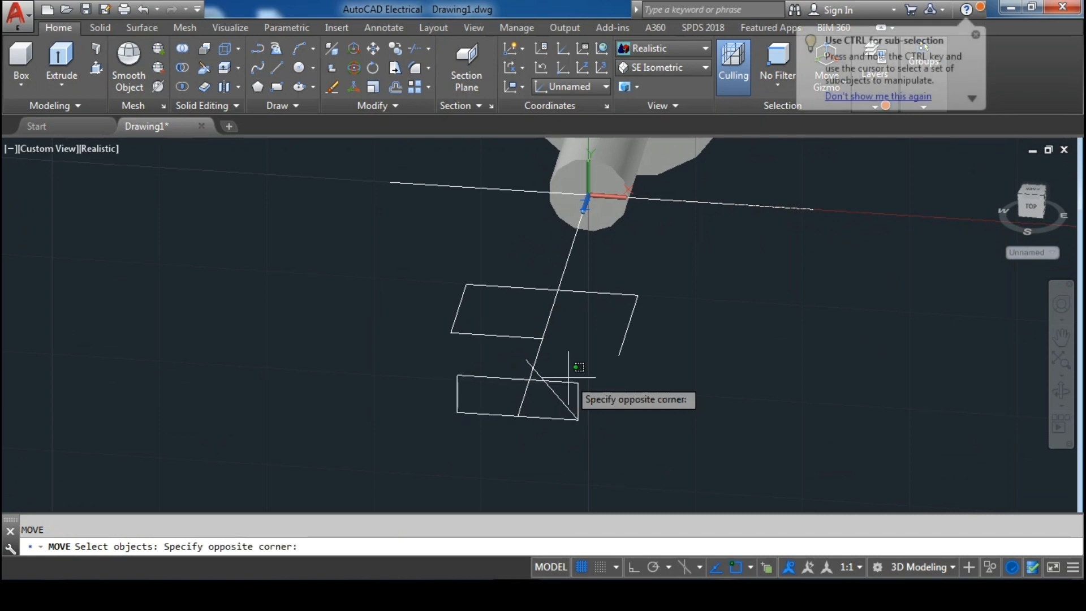
click(568, 383)
key(Return)
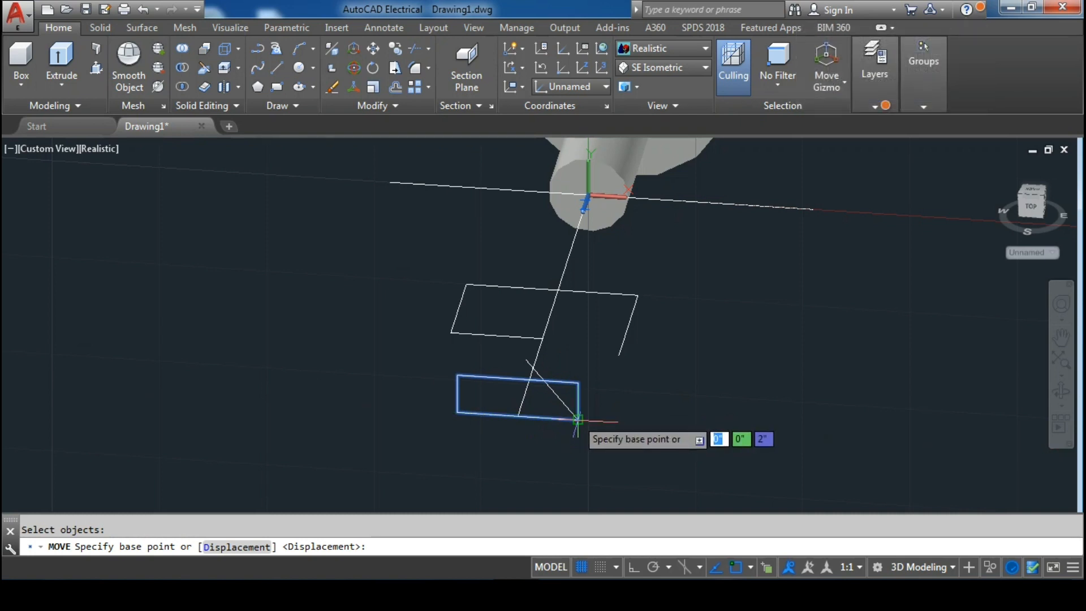
key(Escape)
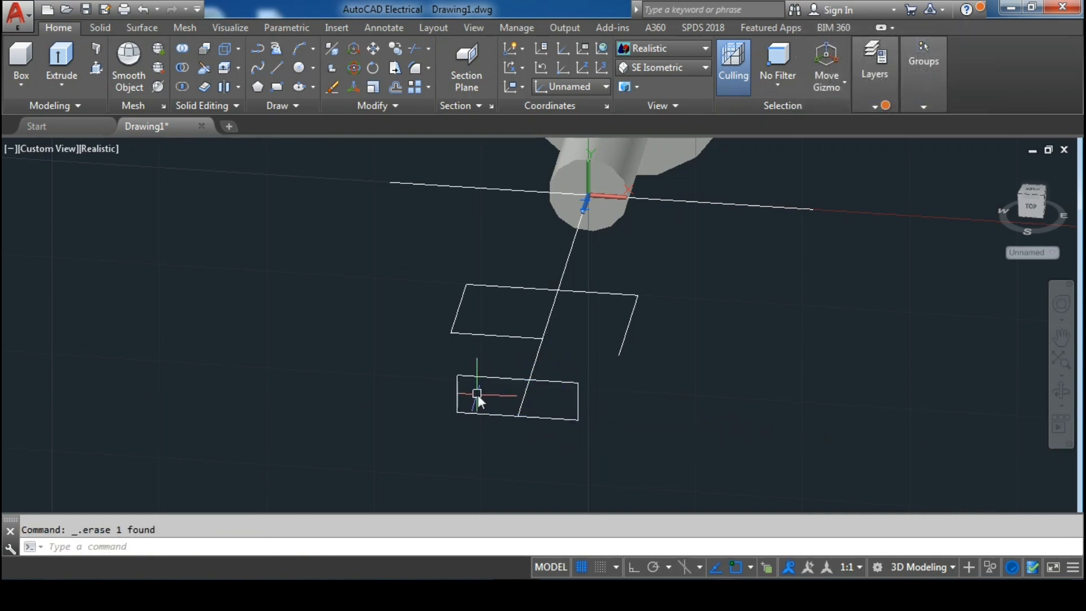
key(Escape)
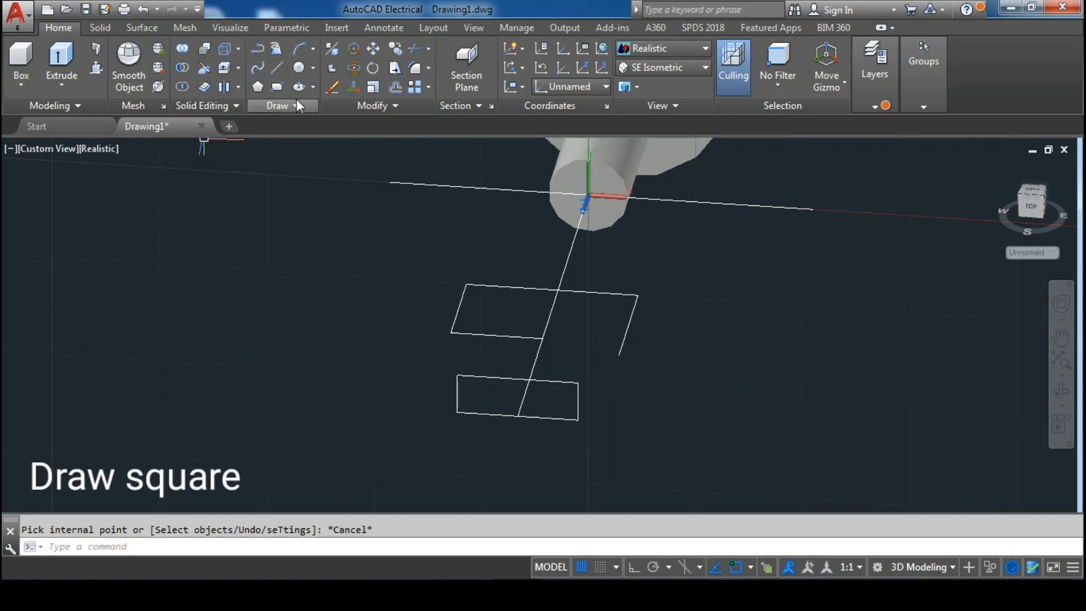
Draw a second, wider rectangle freehand in the empty area beside the first one
click(277, 87)
click(691, 376)
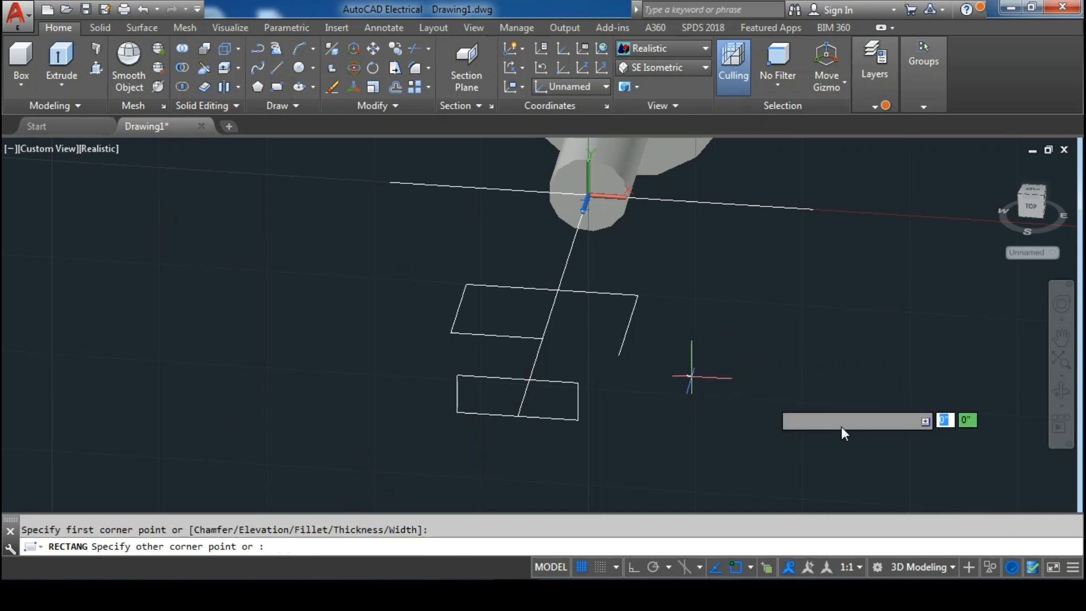
click(863, 423)
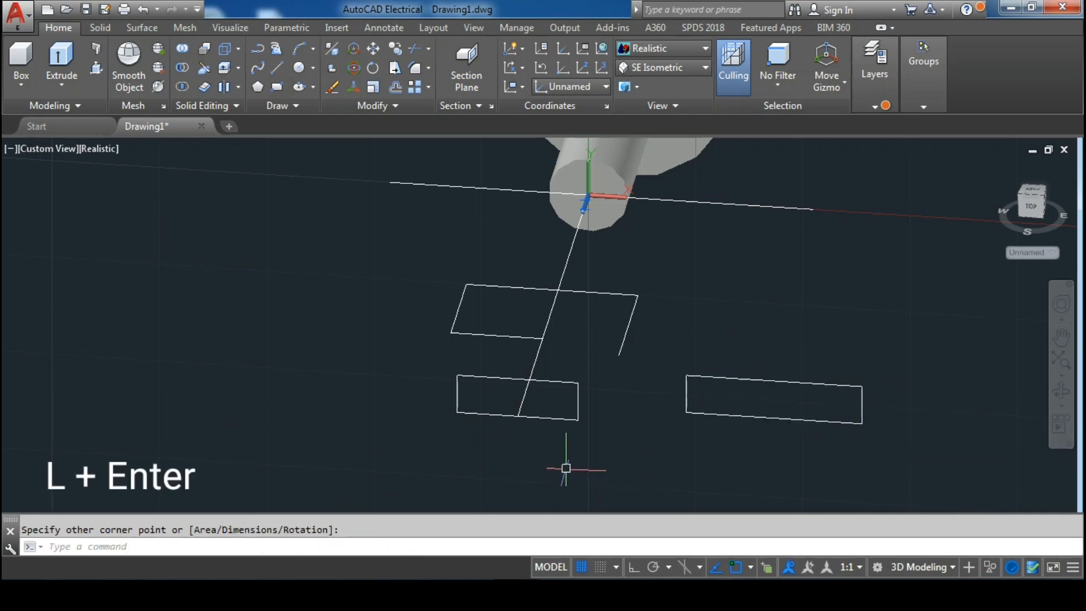
key(Return)
key(Escape)
Draw both corner-to-corner diagonal lines across the new wider rectangle to mark its center
text(l)
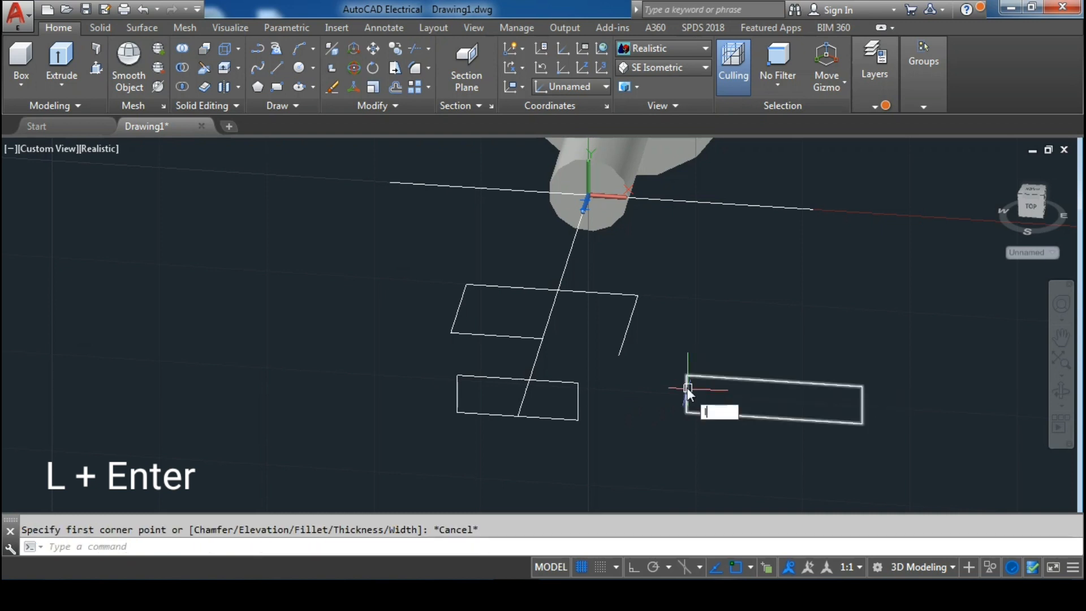
key(Return)
click(686, 375)
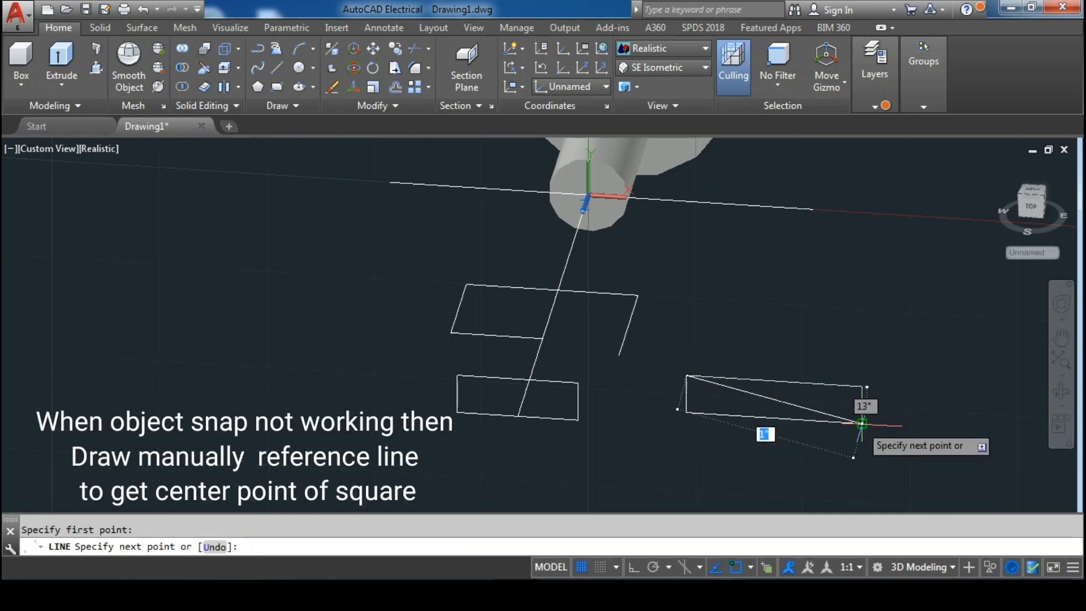
key(Escape)
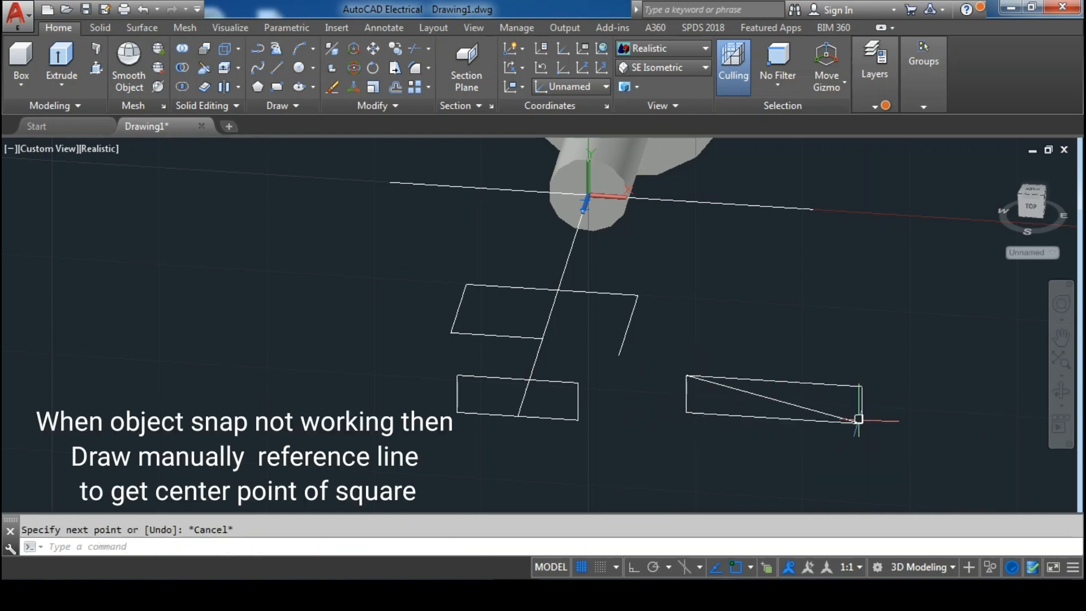
key(Return)
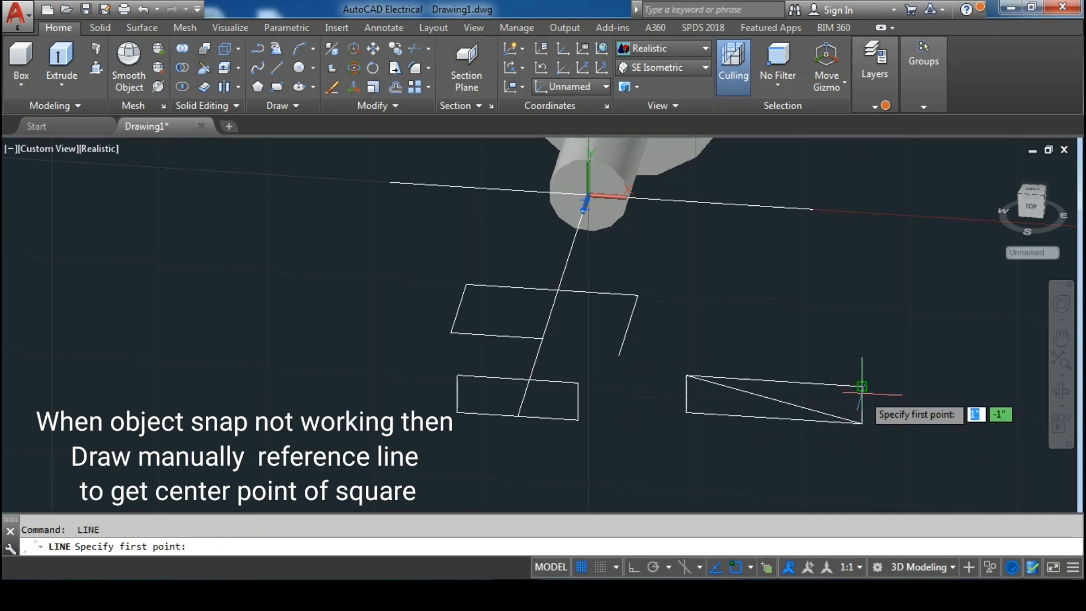
click(862, 387)
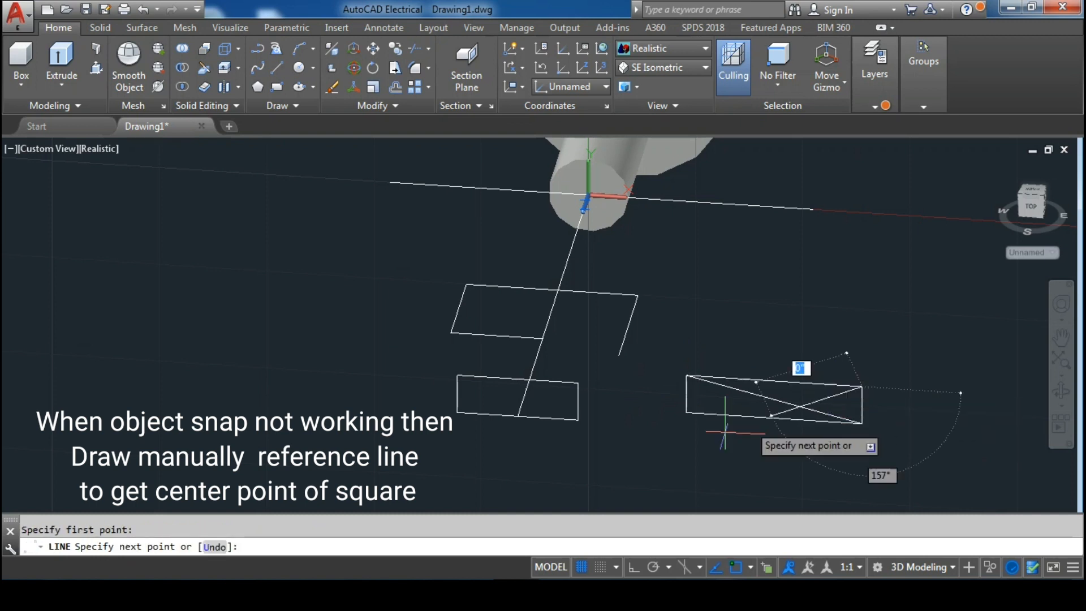
click(686, 414)
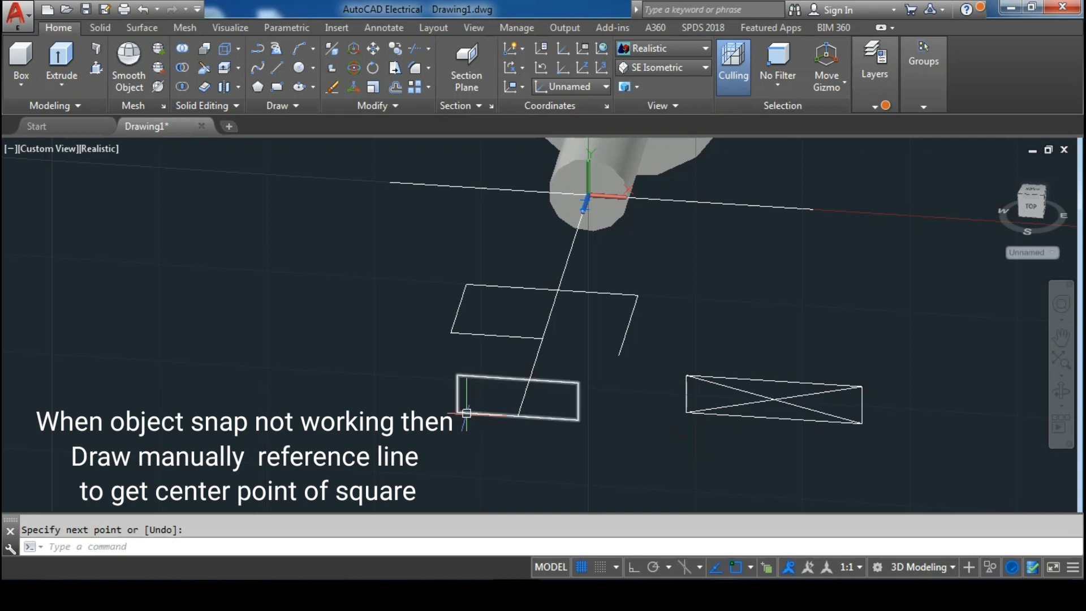
Draw both corner-to-corner diagonal lines across the smaller rectangle at the long reference line's end
key(Return)
click(457, 375)
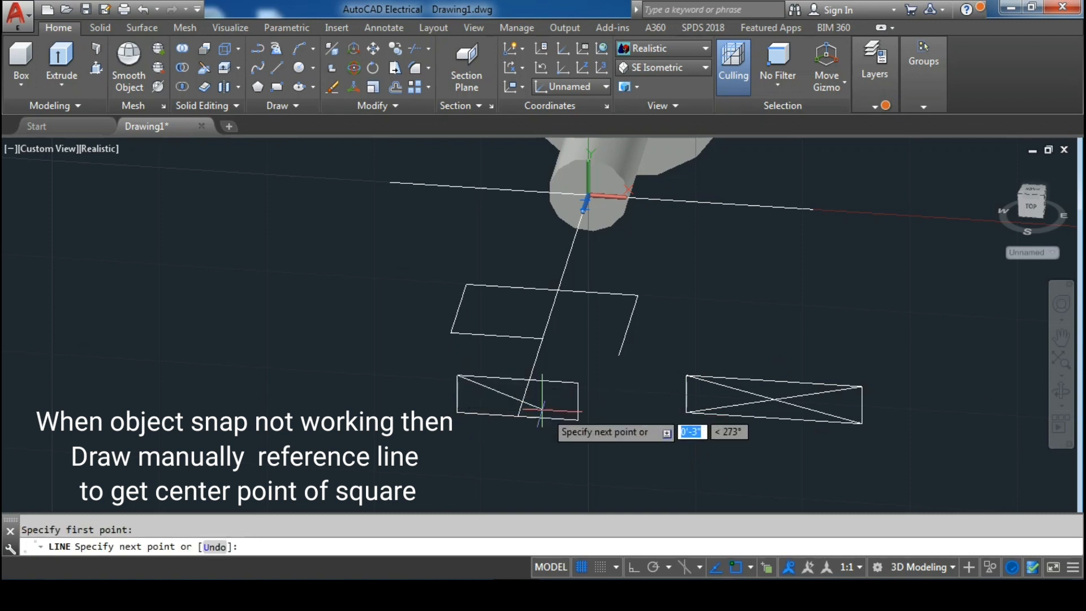
click(575, 419)
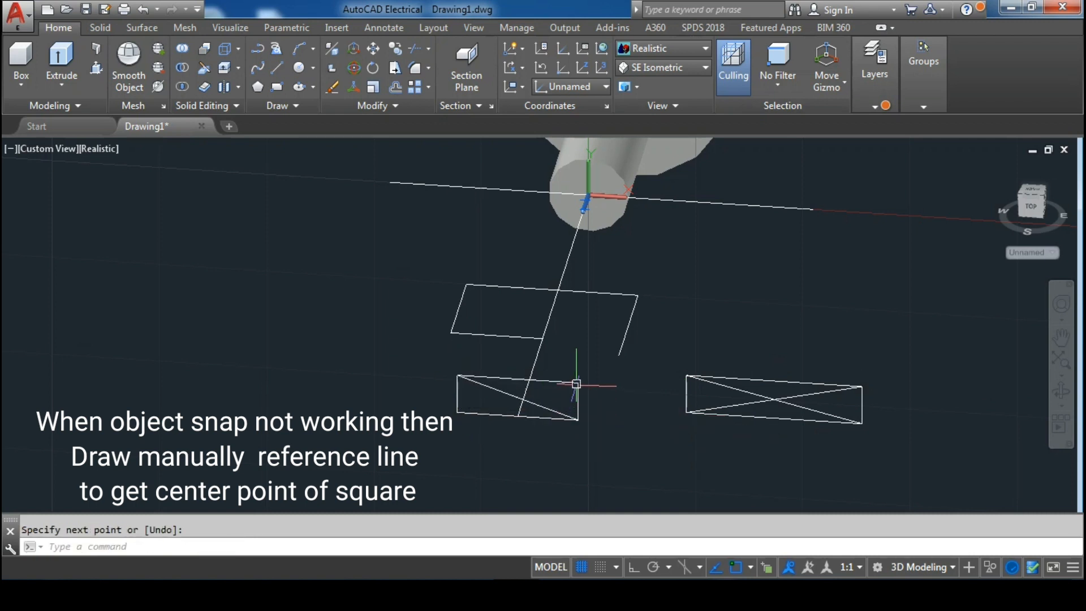
key(Return)
key(Return)
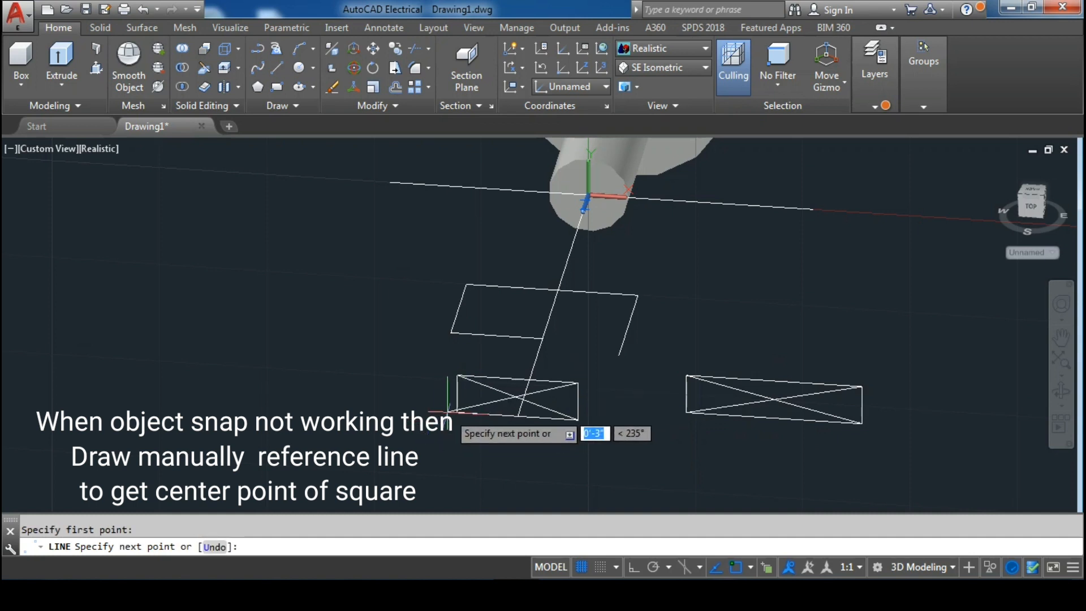
click(457, 412)
key(Return)
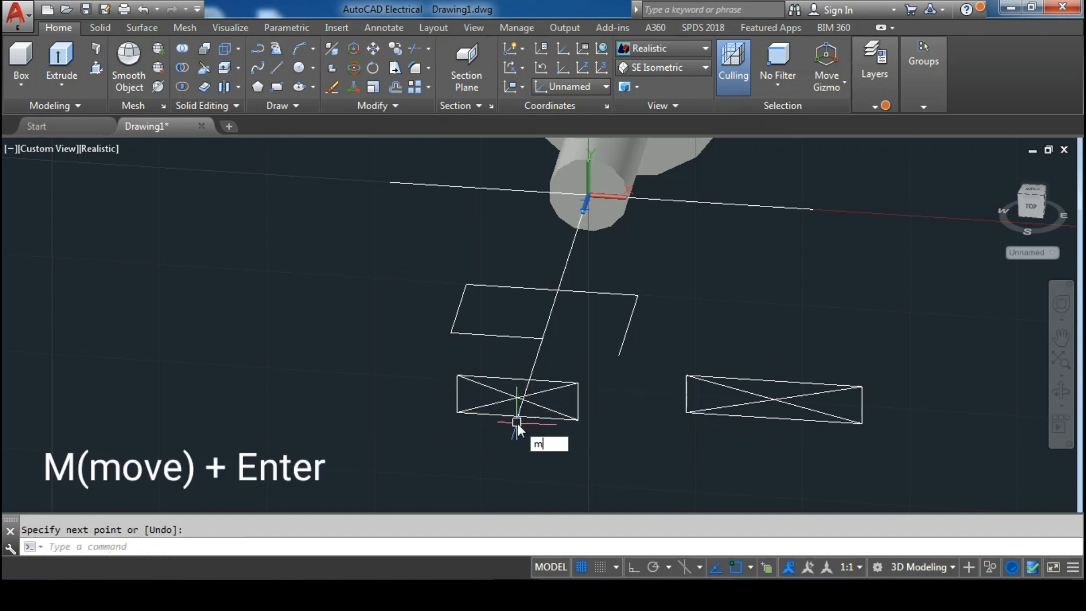
Move the smaller rectangle from the crossing of its diagonals to the free end of the long reference line
text(m)
key(Return)
click(546, 392)
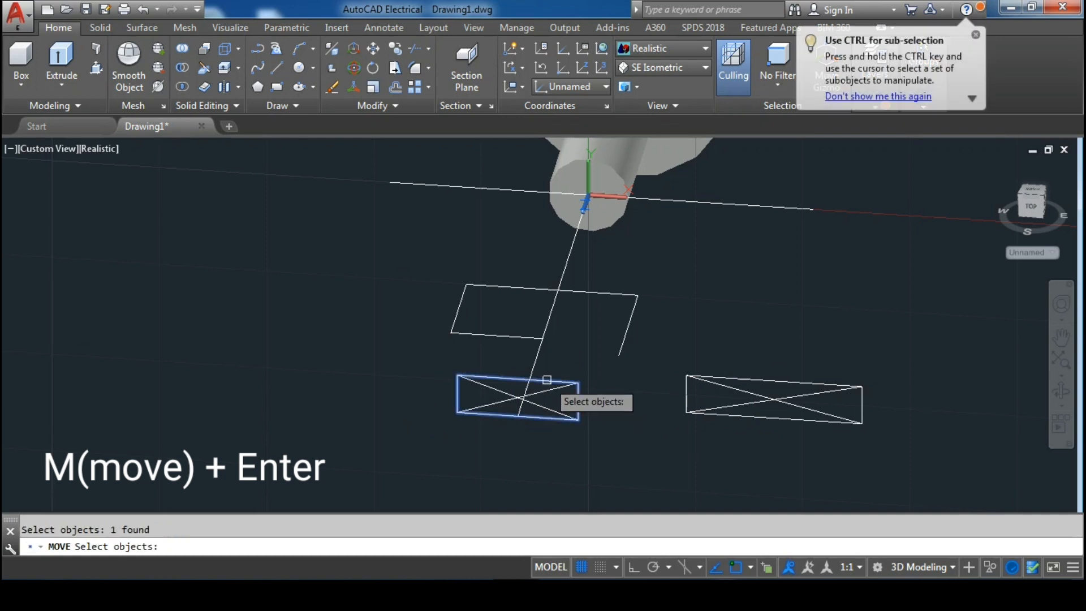
key(Return)
click(519, 398)
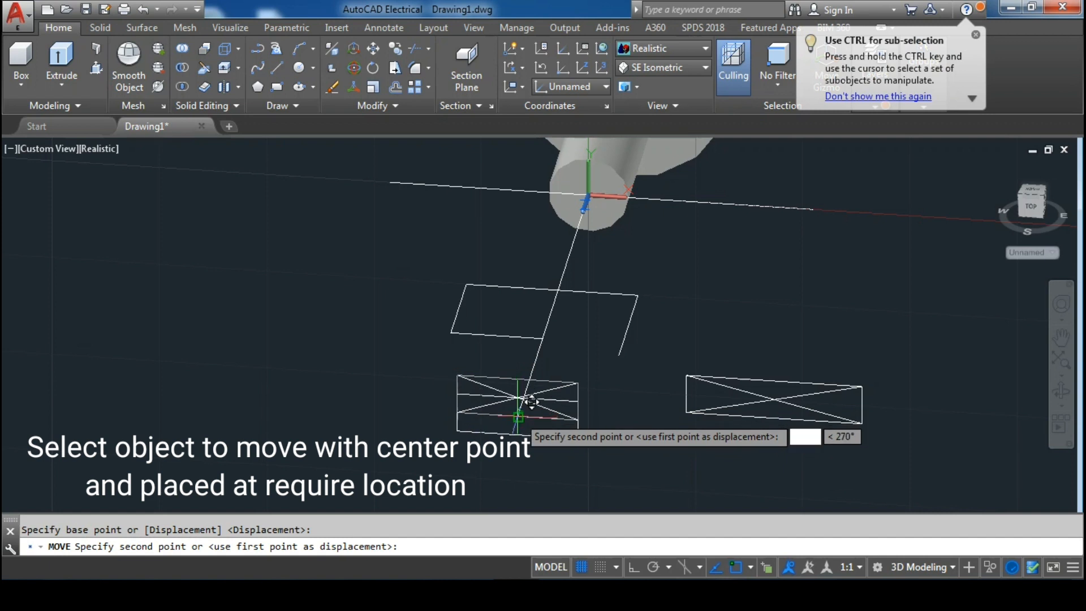
click(518, 416)
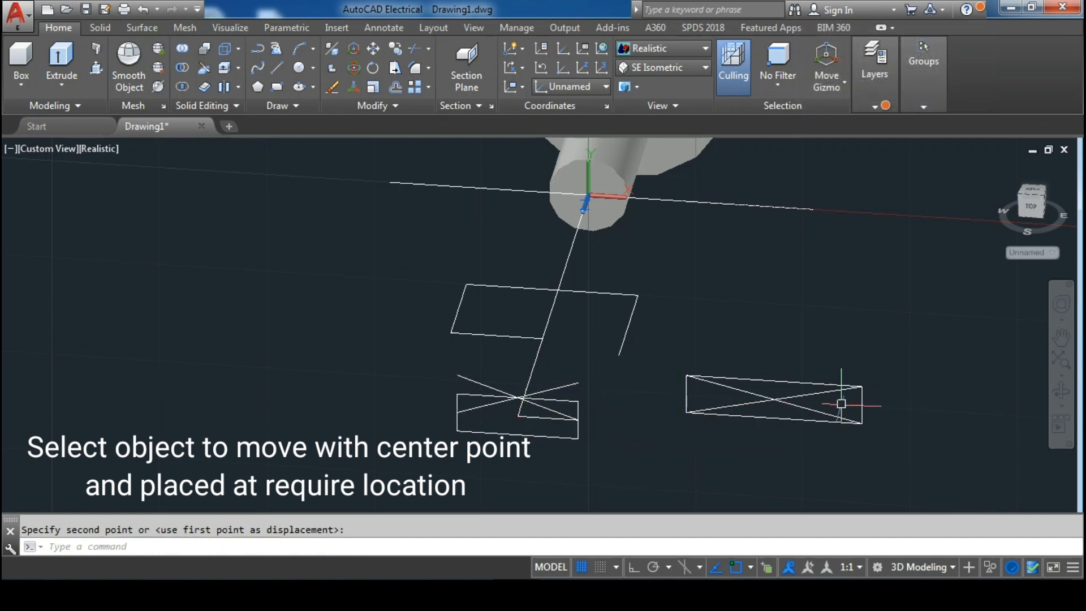
Move the wider rectangle from the crossing of its diagonals to where the remaining front cross line meets the long reference line
text(m)
key(Return)
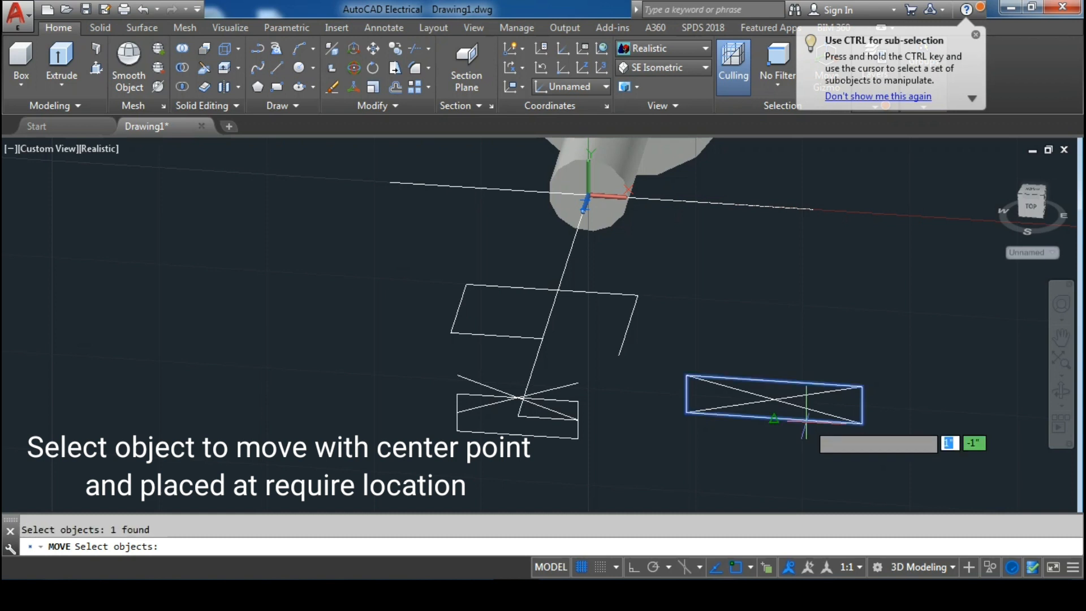
key(Return)
click(774, 400)
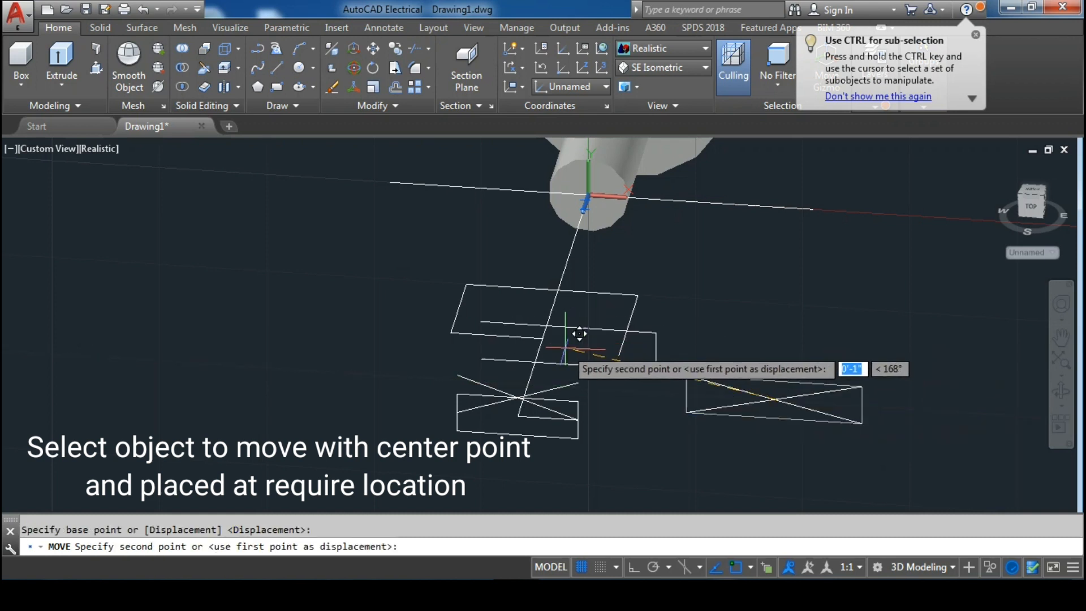
click(544, 338)
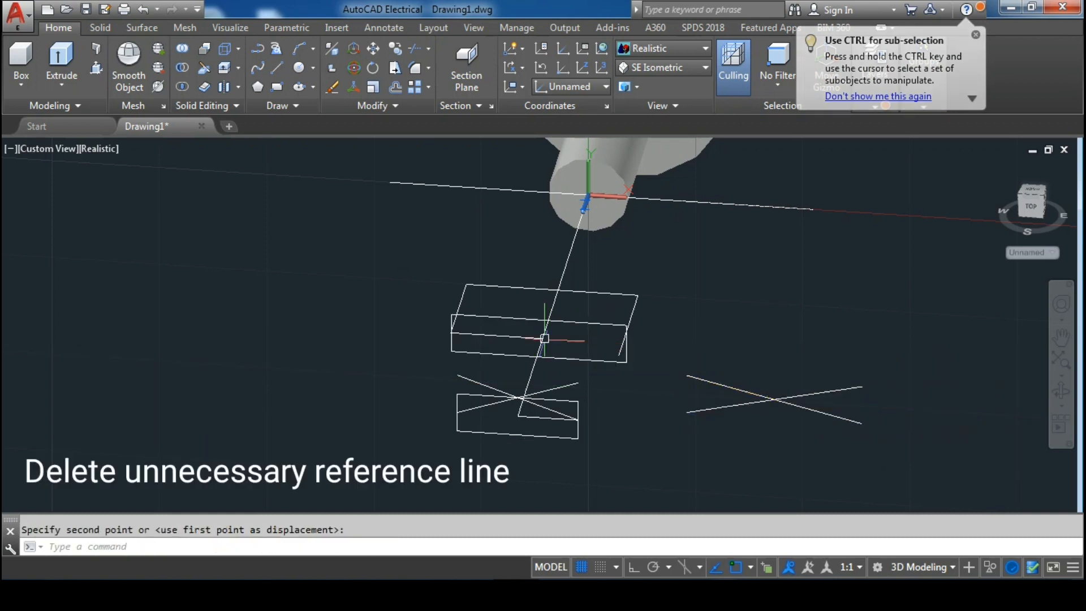
Erase both pairs of diagonals and the leftover reference lines around the rectangles, keeping the long reference line
click(661, 359)
click(925, 446)
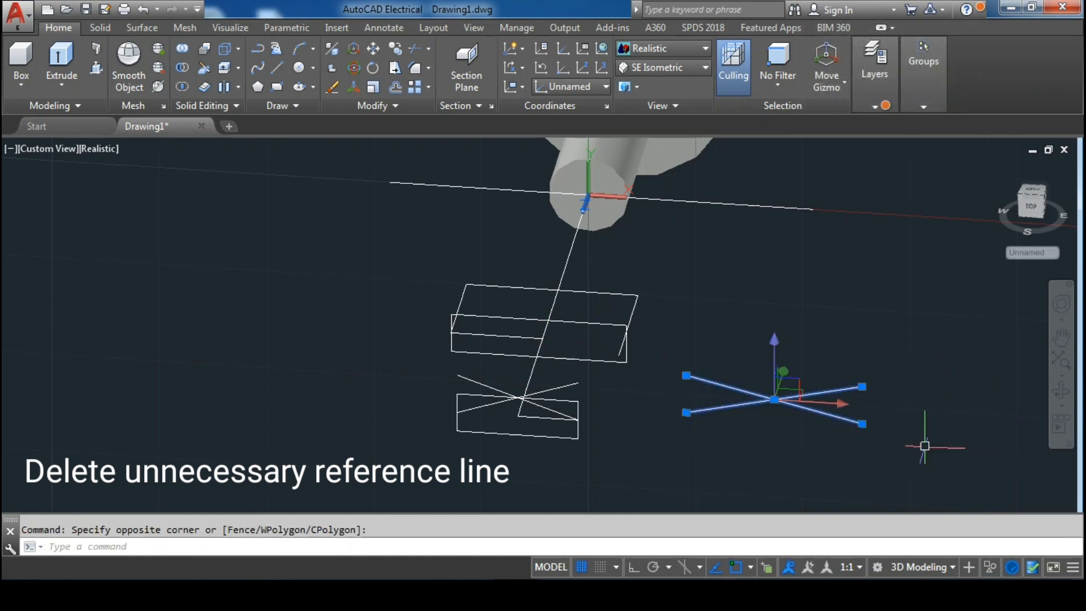
key(Delete)
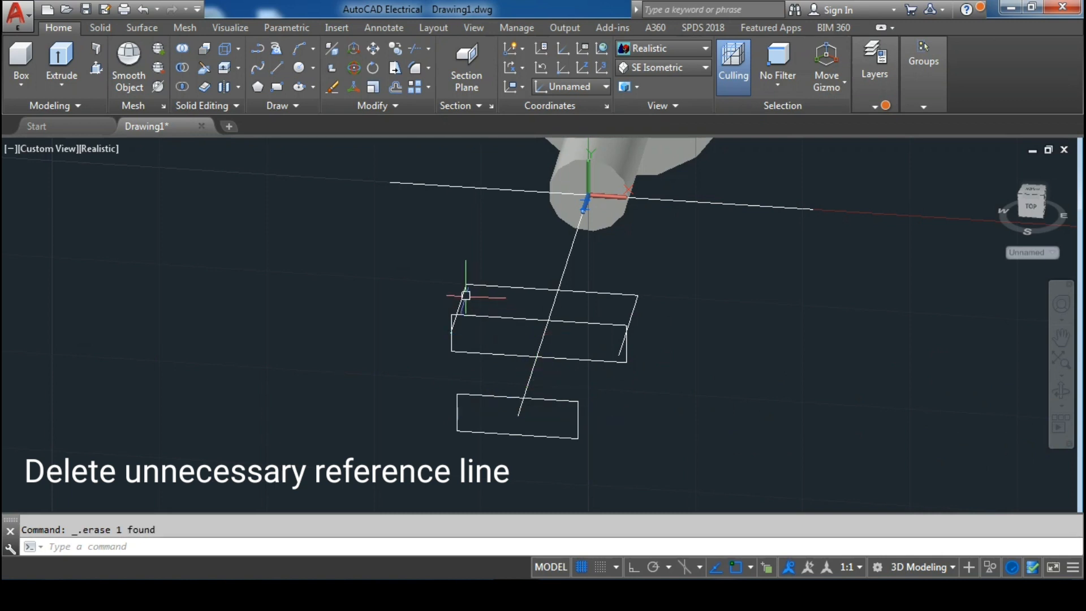
click(515, 286)
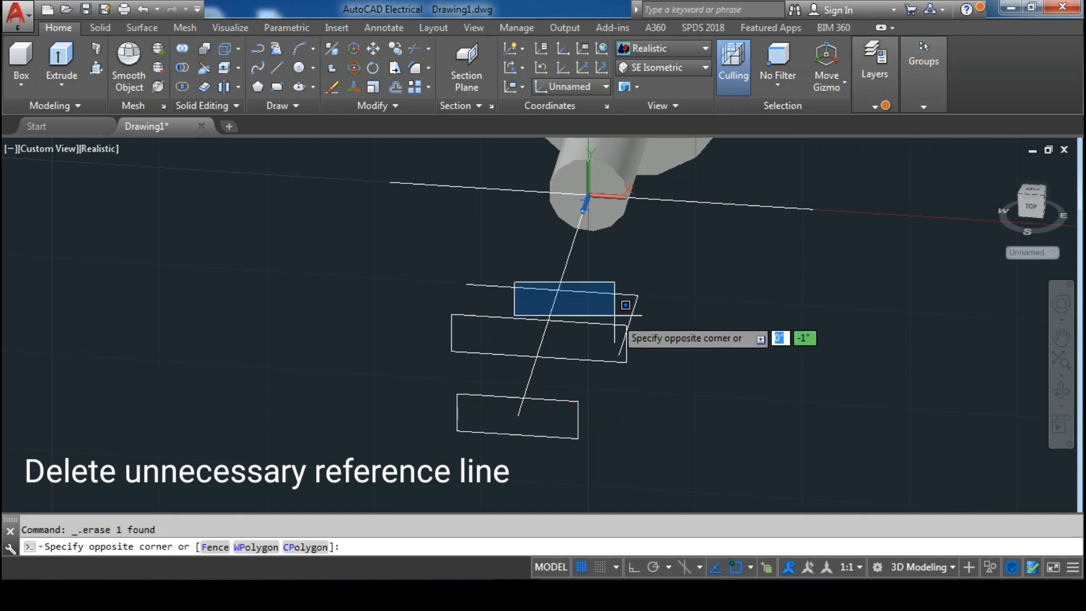
click(616, 295)
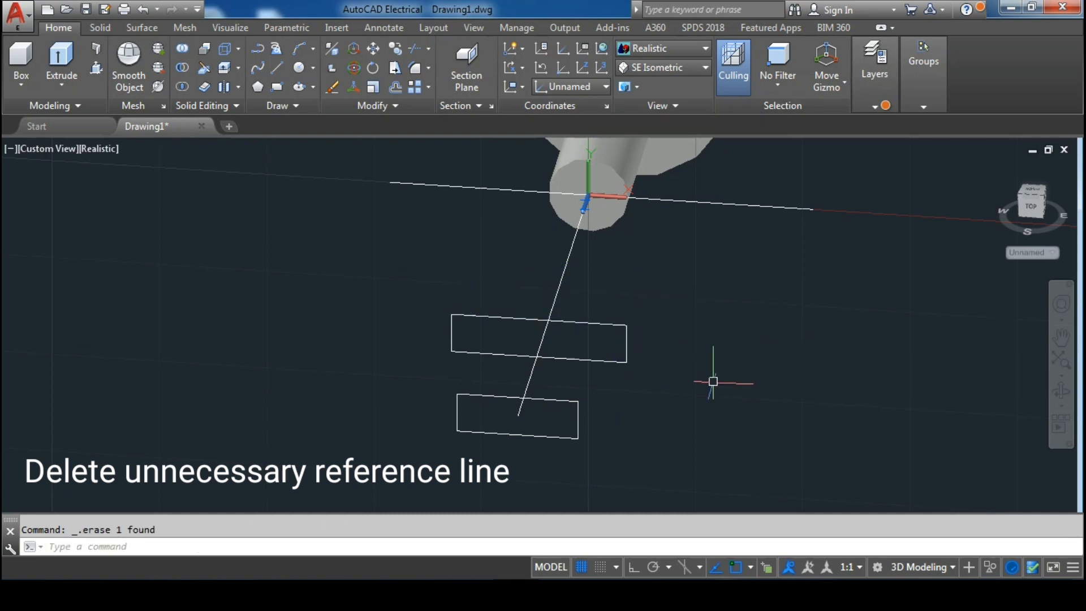
Draw a circle centered on the cylinder's end face, with its radius reaching the face's edge
shift+middle_drag(713, 381, 770, 391)
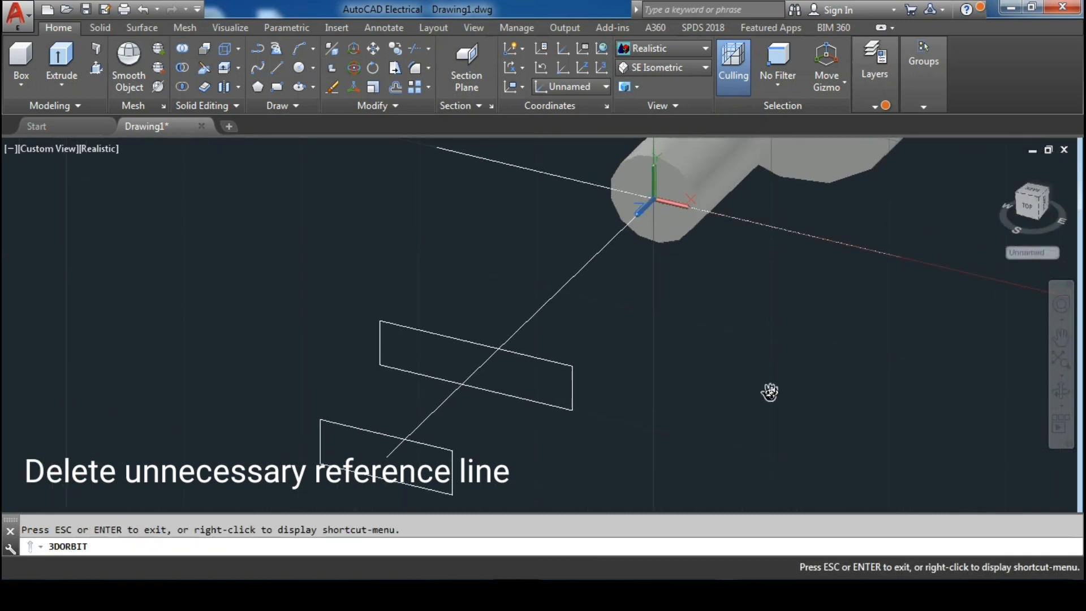
scroll(770, 391, down, 1)
click(130, 29)
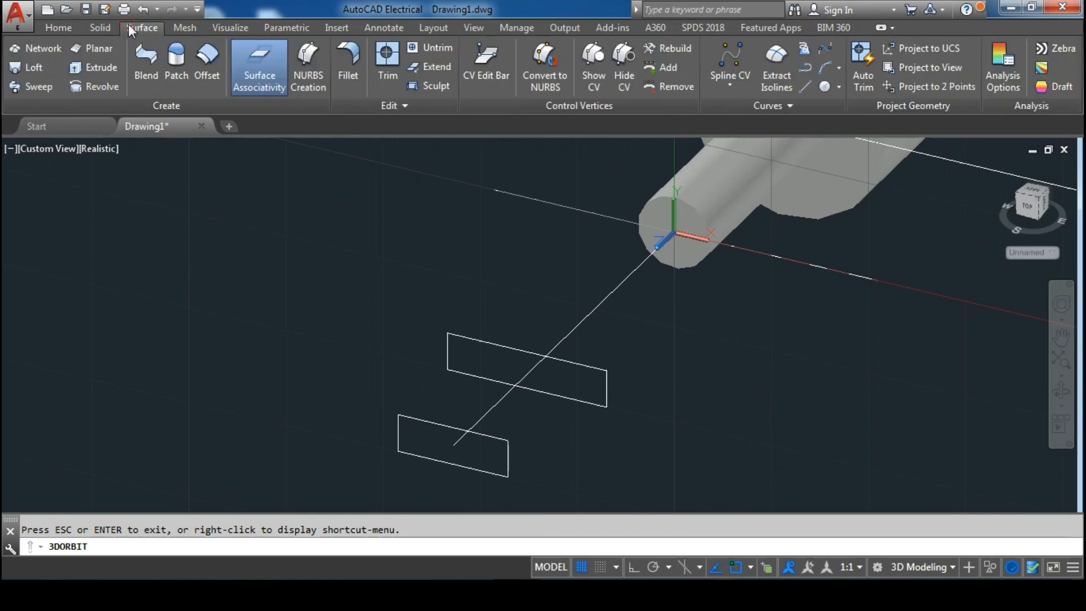
click(91, 29)
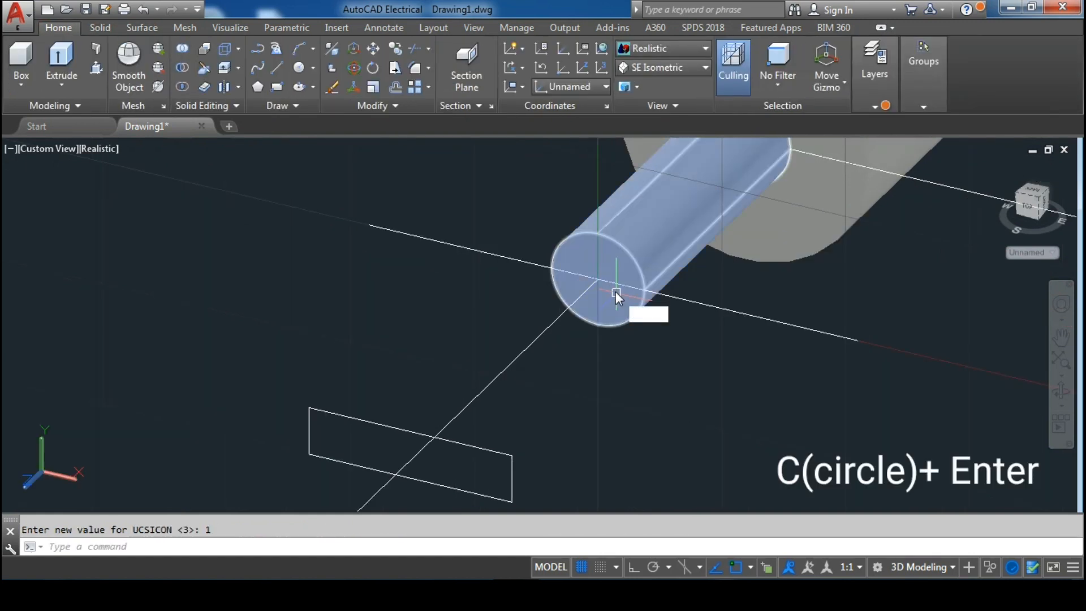
text(c)
key(Return)
click(598, 279)
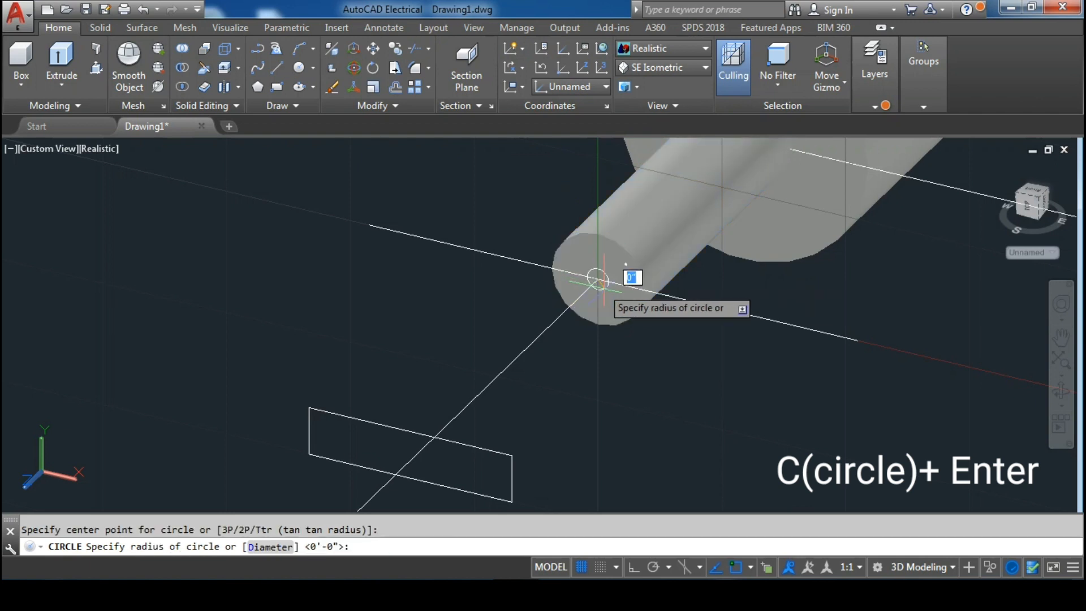
click(638, 307)
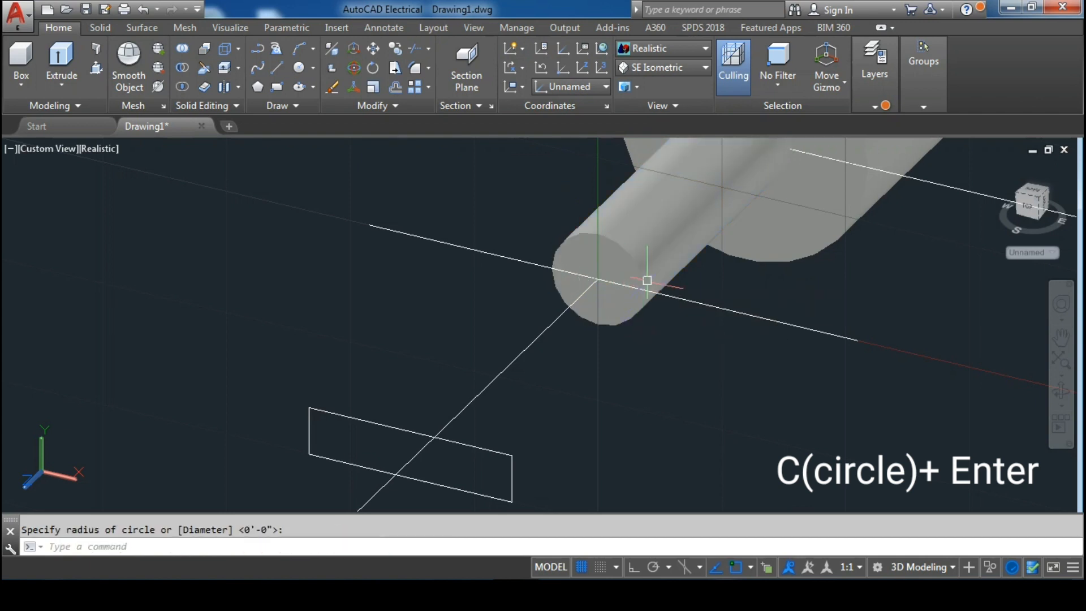
Draw another circle on the thin cylinder's end face, centered where the reference lines cross and reaching the face's outer edge
text(c)
key(Return)
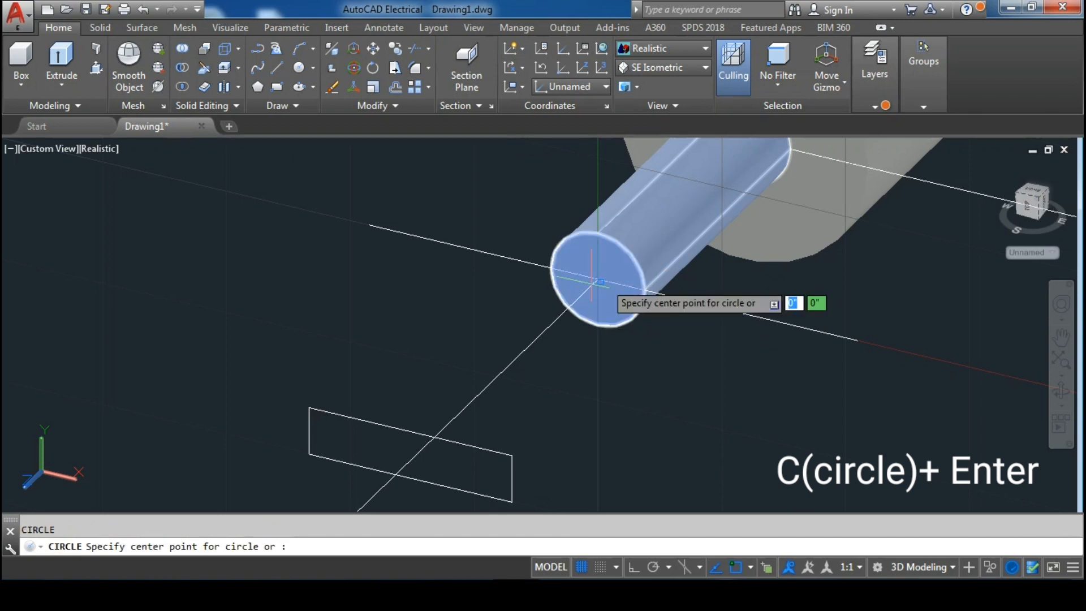
click(598, 280)
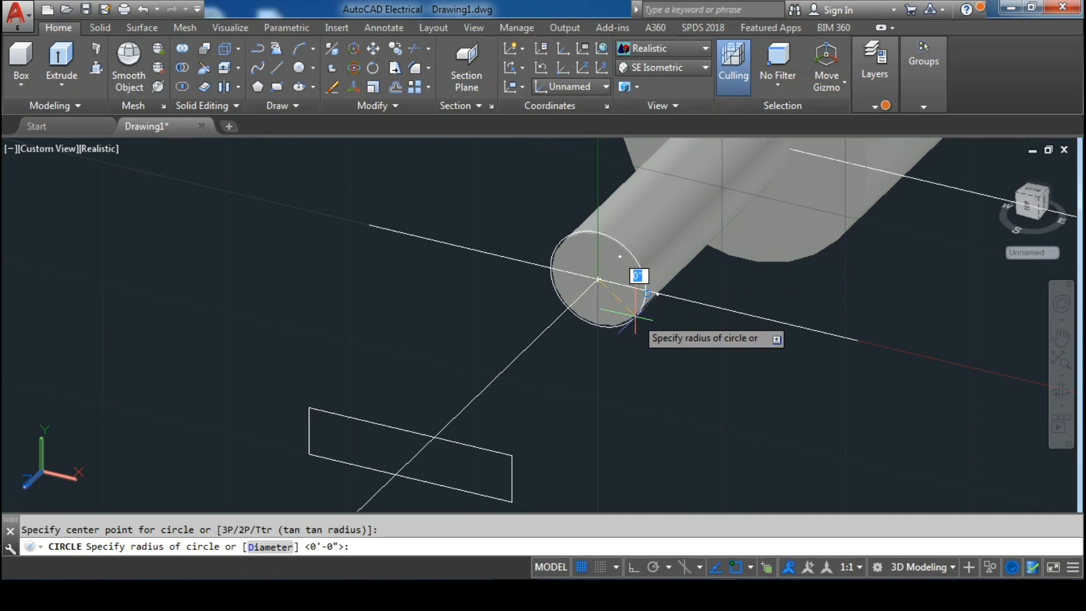
scroll(636, 318, up, 8)
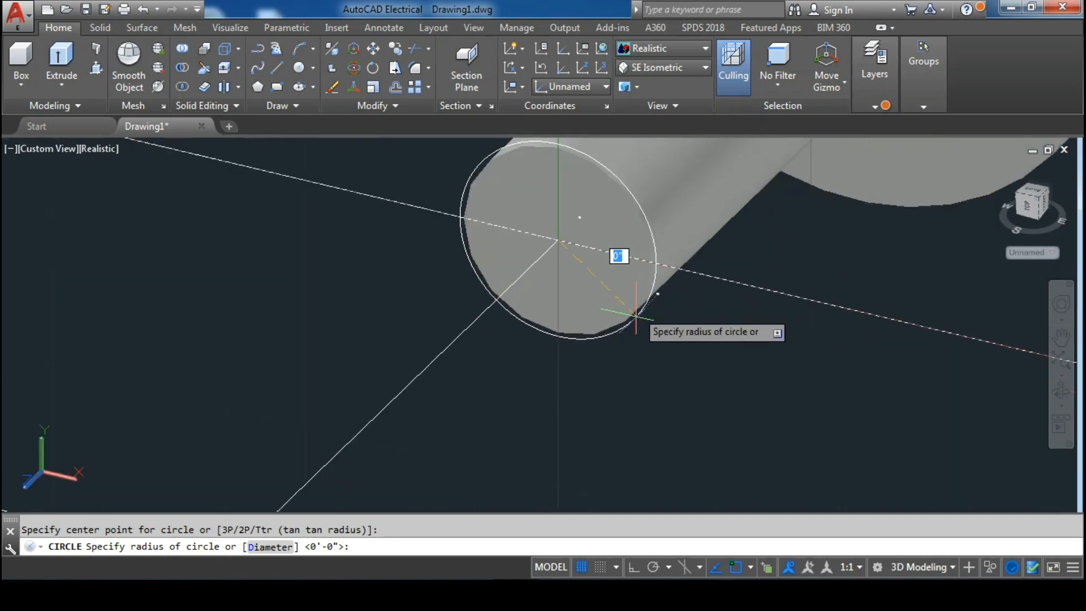
scroll(610, 276, up, 4)
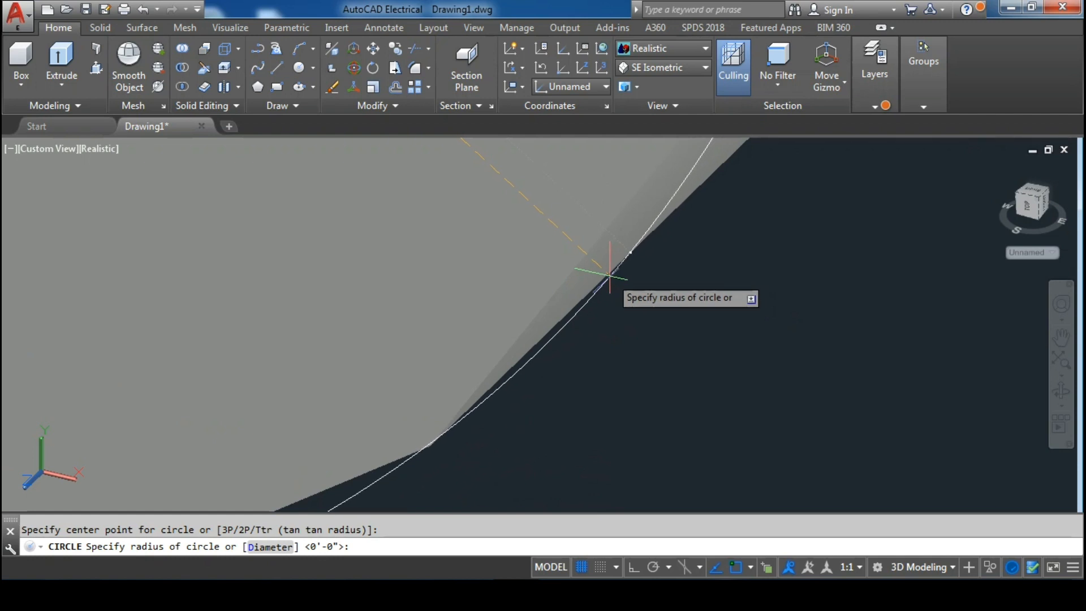
click(609, 276)
scroll(616, 274, down, 6)
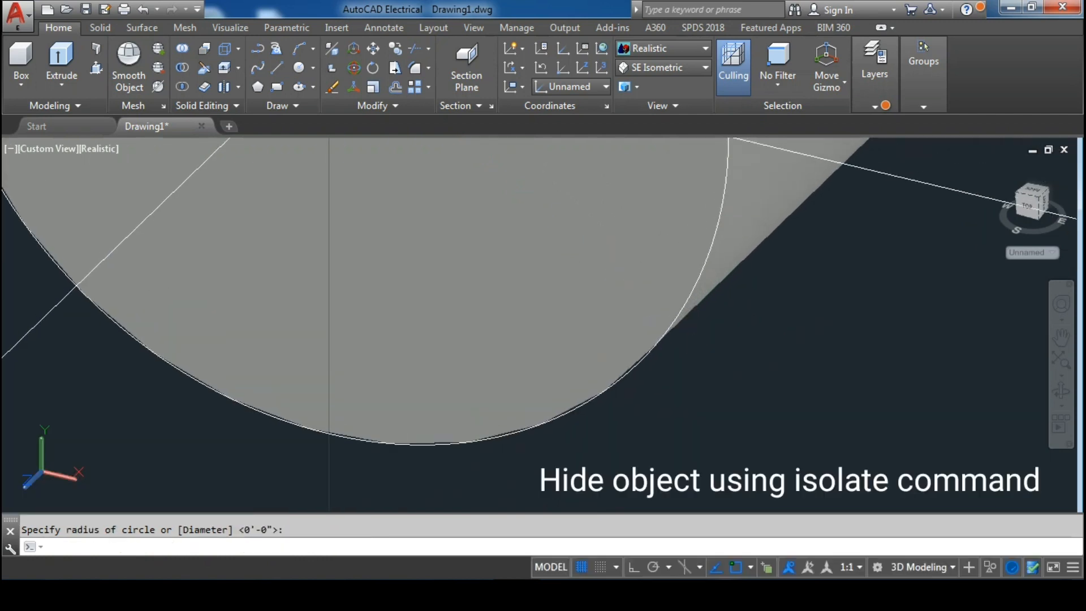
Hide the thin cylinder behind the new circle so the circle and both rectangles are exposed
scroll(706, 326, down, 10)
middle_drag(710, 321, 676, 383)
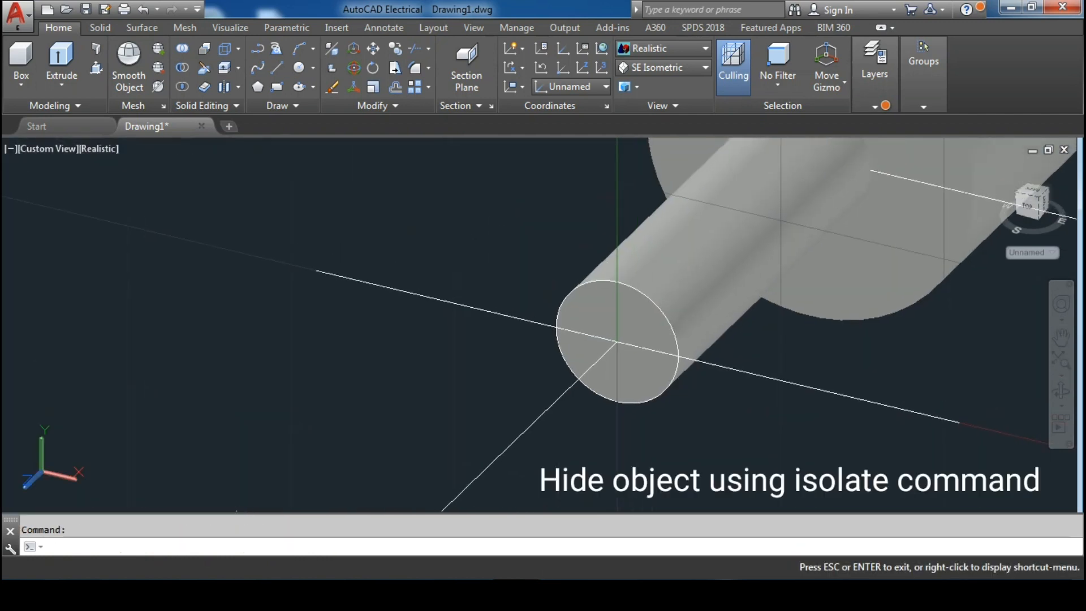
click(697, 259)
right_click(516, 206)
click(566, 261)
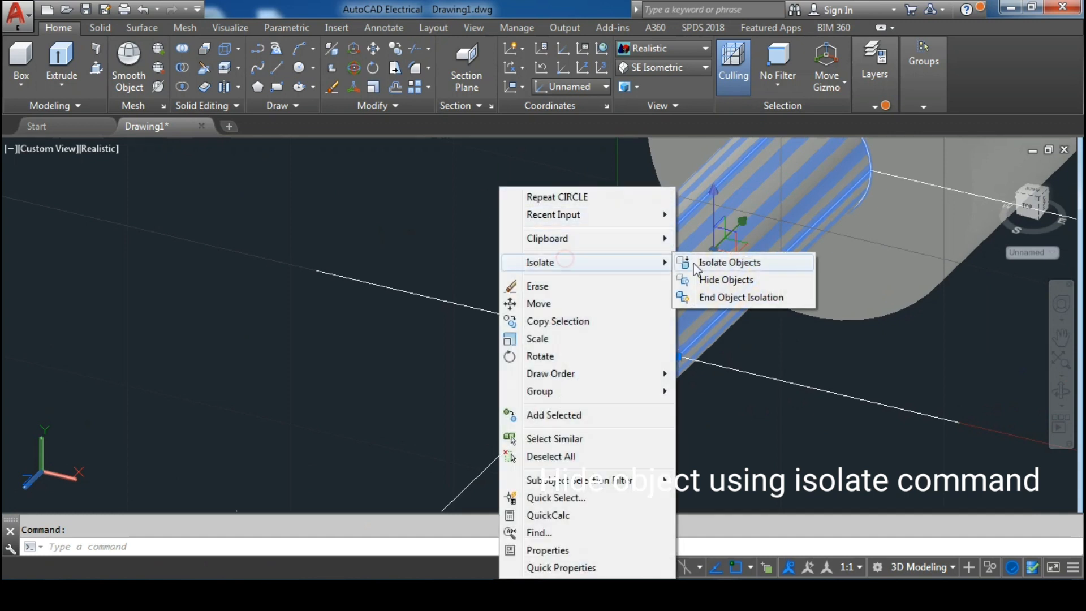
click(719, 280)
scroll(699, 267, up, 1)
middle_drag(698, 267, 722, 198)
scroll(720, 237, down, 3)
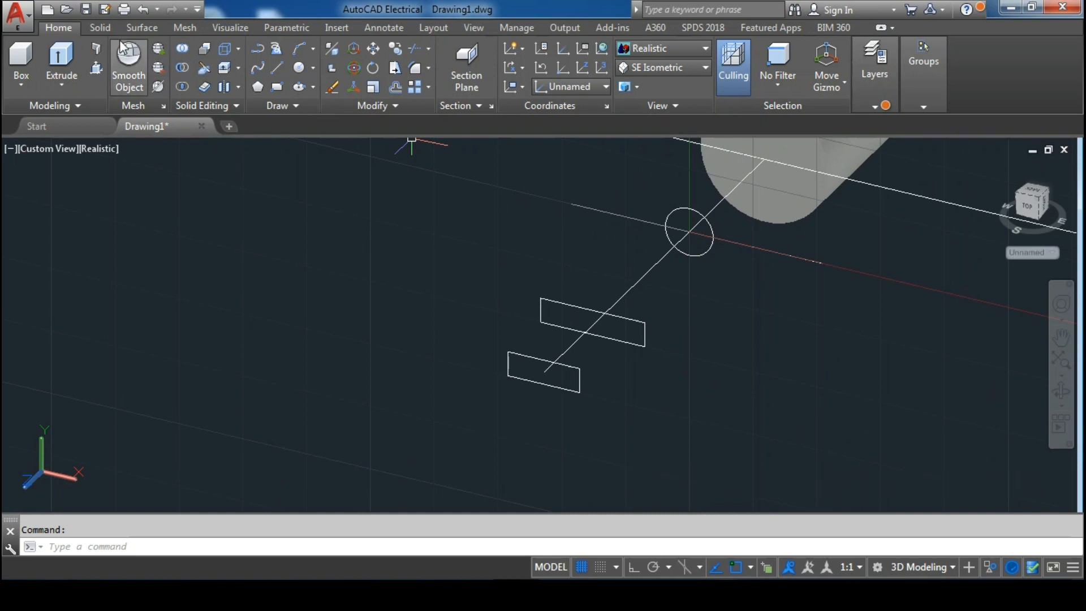
Loft a solid from the circle through the wider rectangle to the smaller rectangle, using cross sections only
click(96, 29)
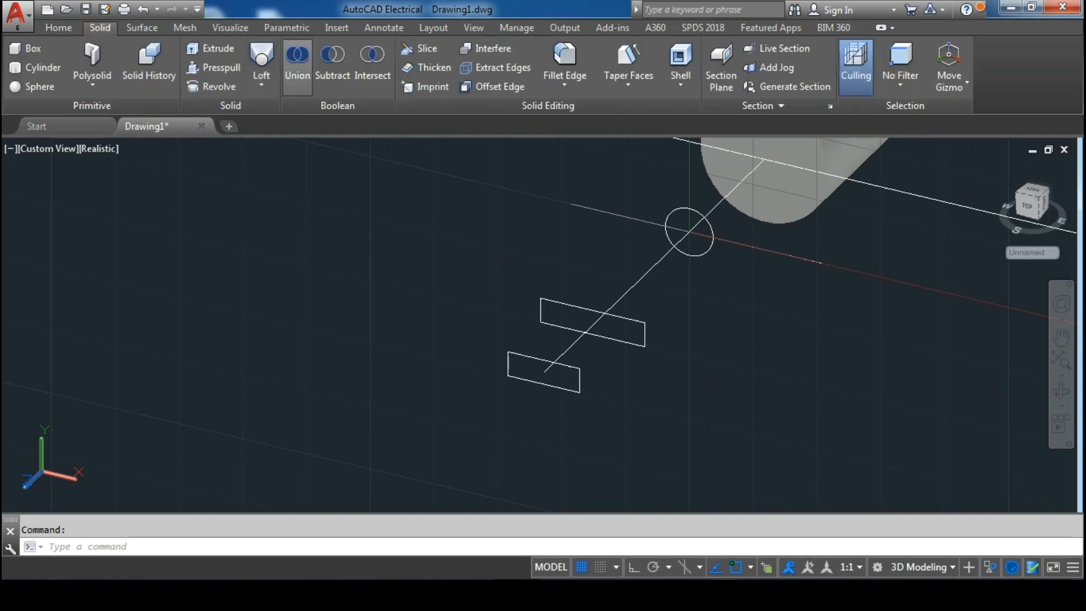
click(262, 60)
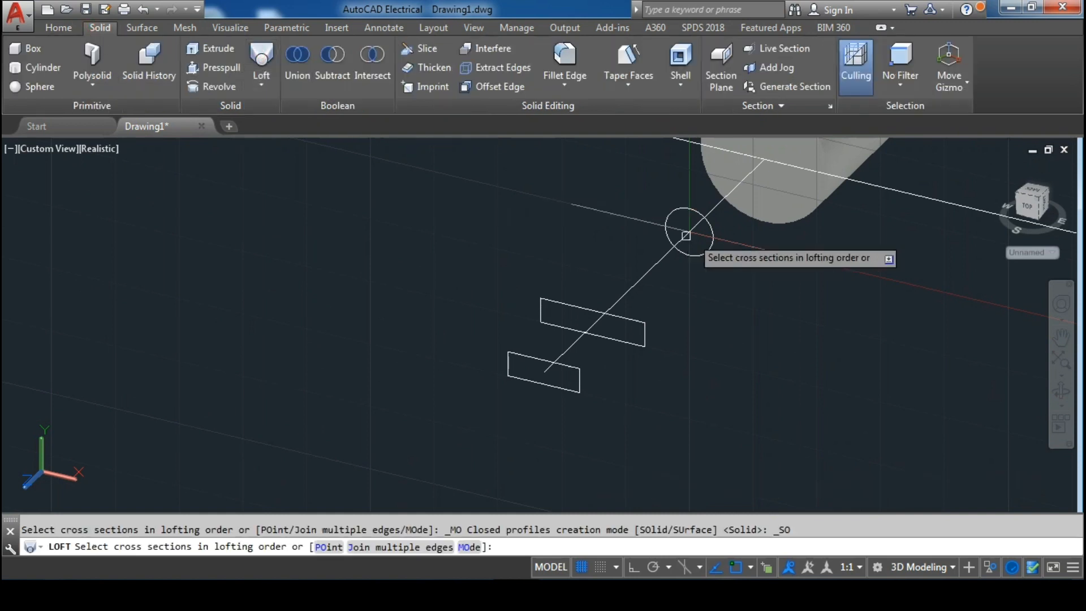
click(714, 230)
click(629, 317)
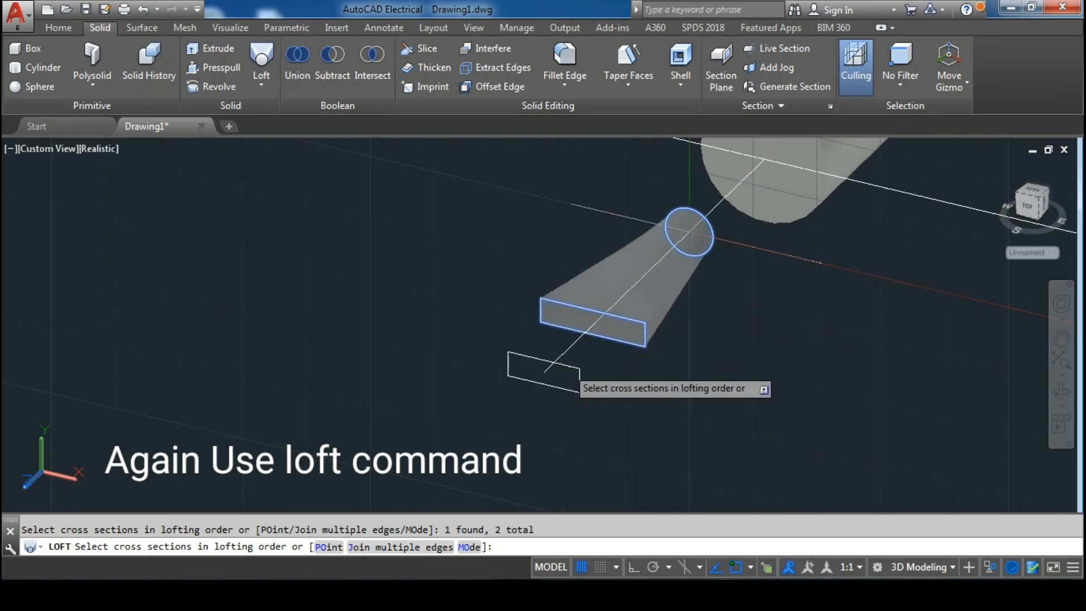
click(566, 366)
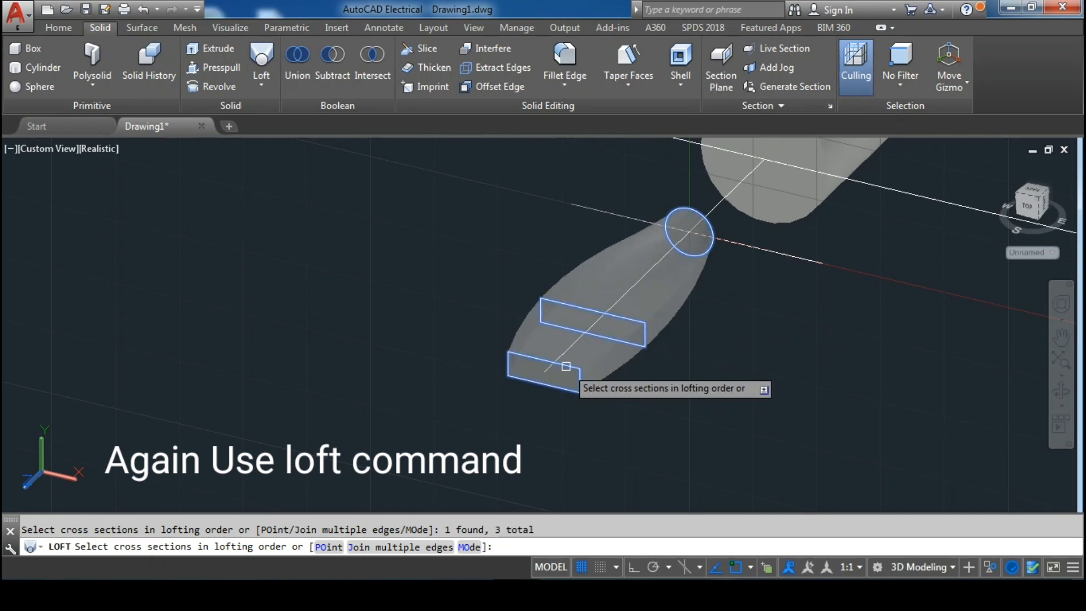
right_click(320, 216)
click(362, 221)
right_click(324, 220)
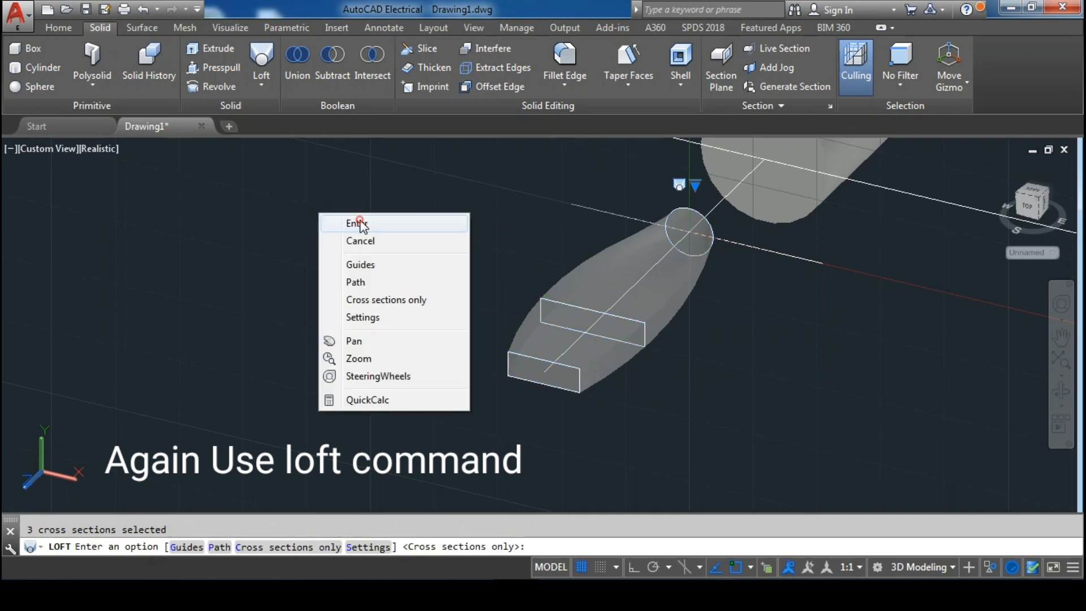
click(359, 220)
End the object isolation to bring the hidden thin cylinder back into the model
scroll(482, 249, down, 5)
middle_drag(482, 249, 267, 286)
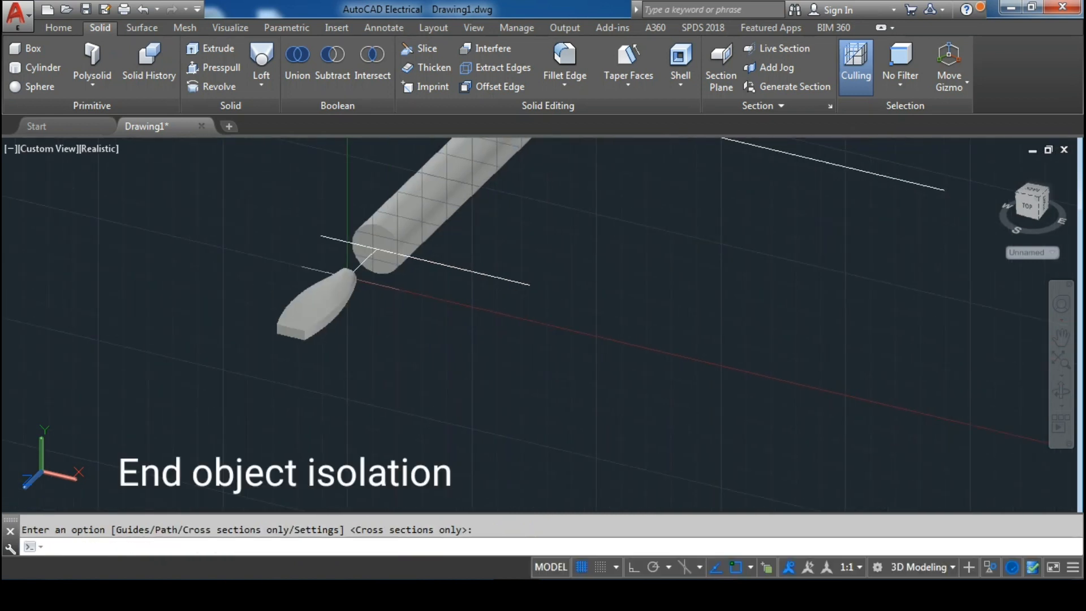
right_click(602, 202)
click(667, 271)
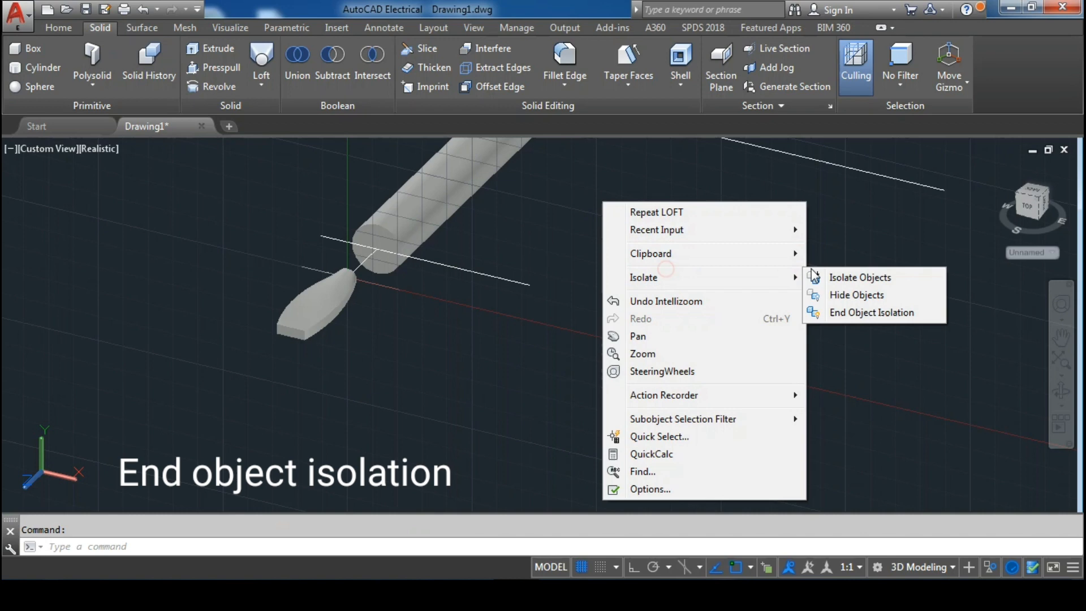
click(855, 313)
scroll(708, 177, down, 4)
middle_drag(730, 161, 576, 281)
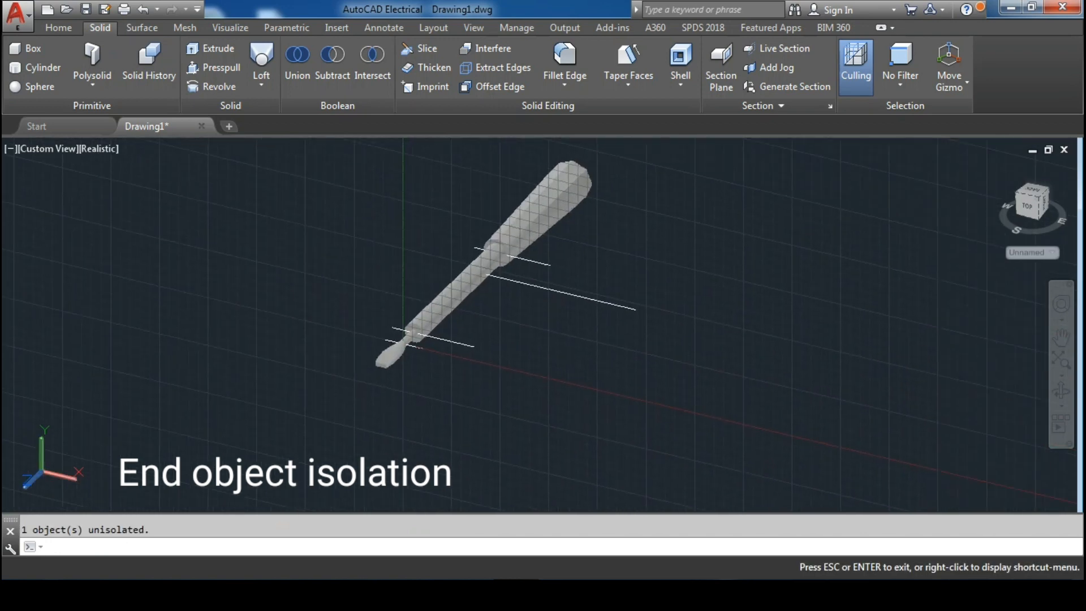
scroll(492, 198, up, 5)
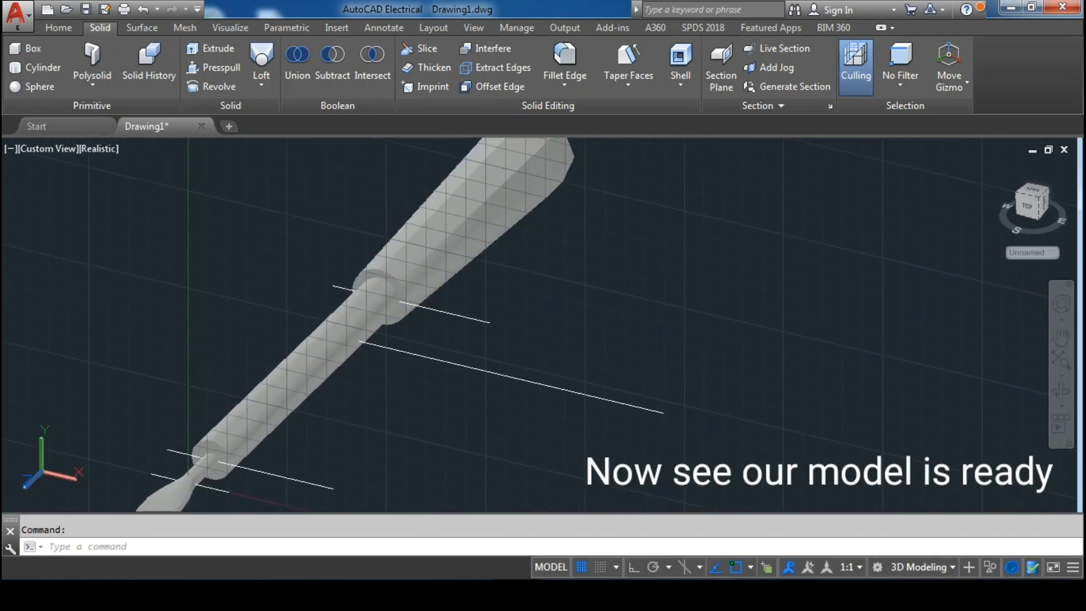
middle_drag(420, 214, 524, 215)
scroll(538, 210, up, 2)
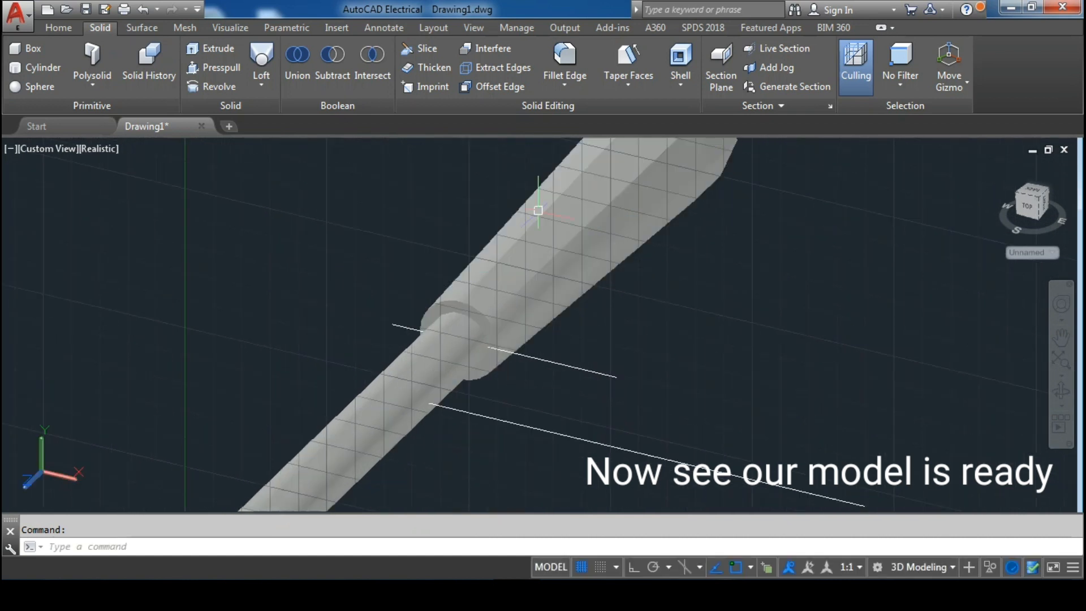
scroll(538, 210, down, 4)
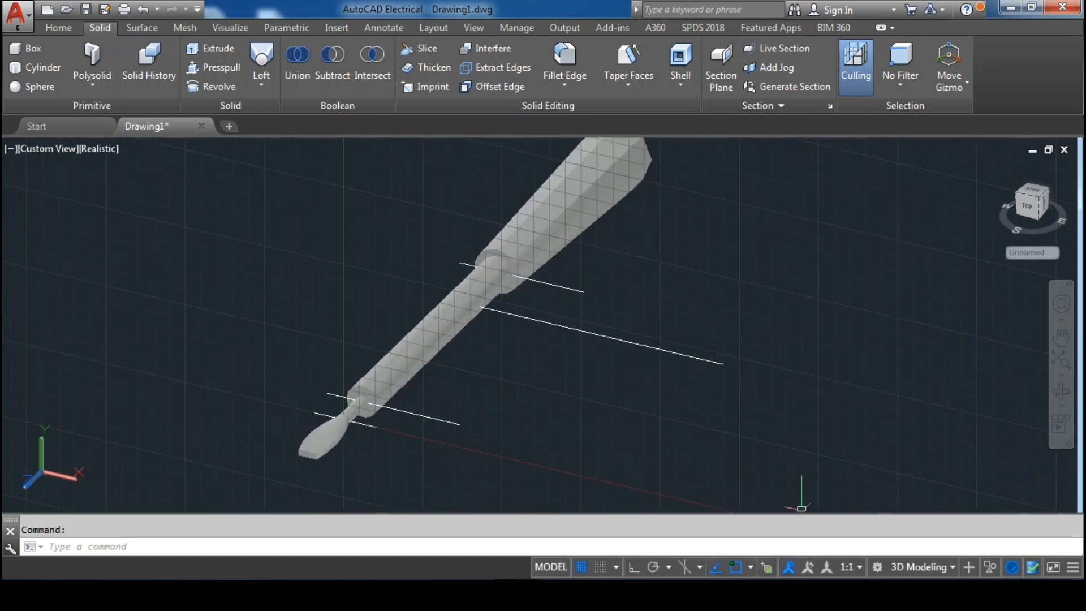
click(958, 592)
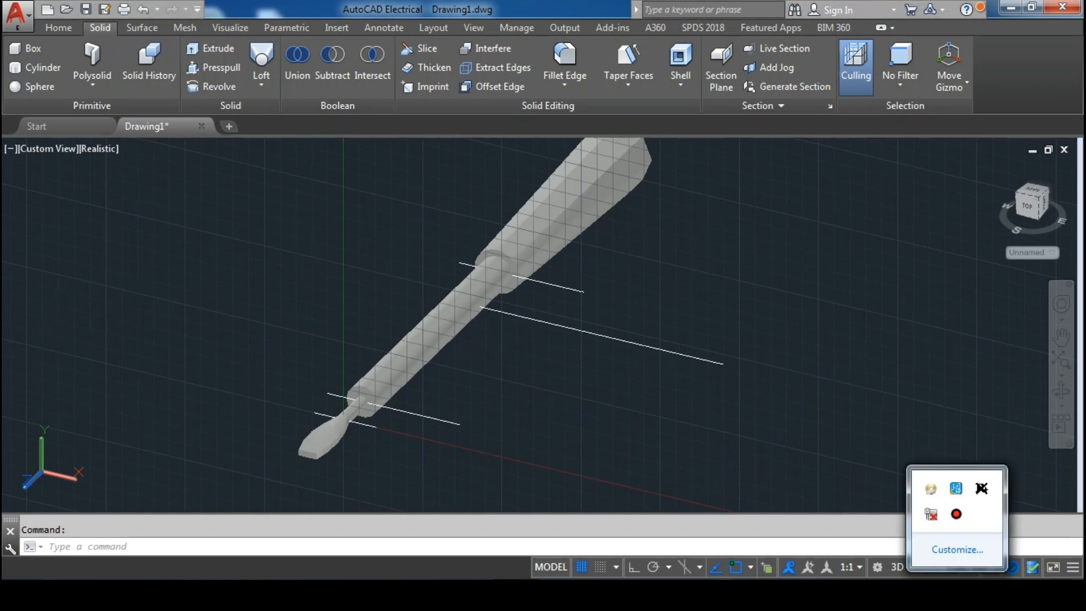
click(956, 516)
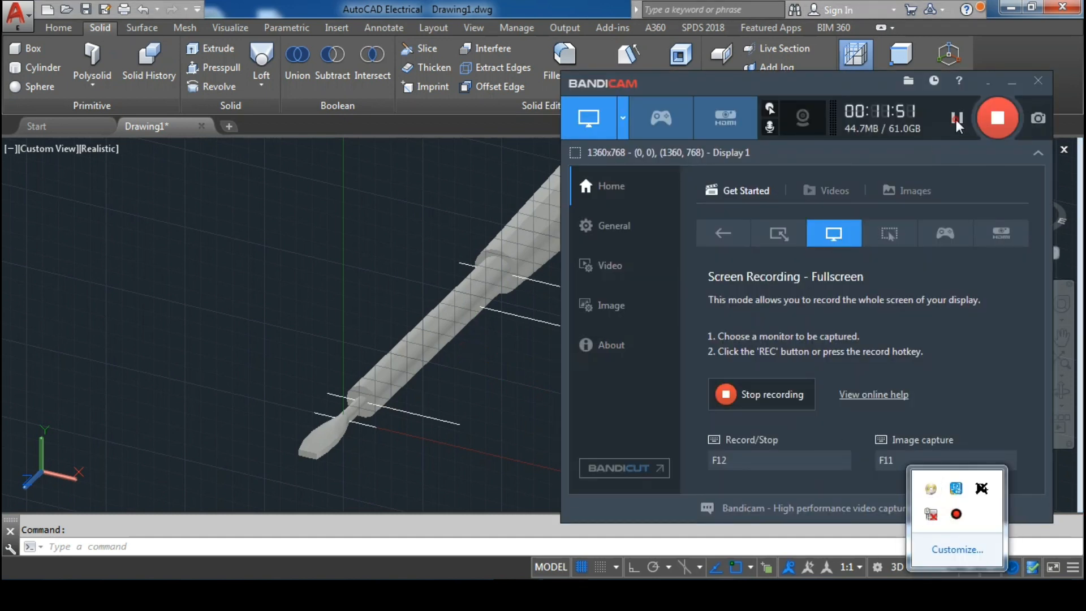
click(988, 83)
Create a surface patch from the circular front edge of the thick shaft, around the thin cylinder
scroll(340, 365, up, 3)
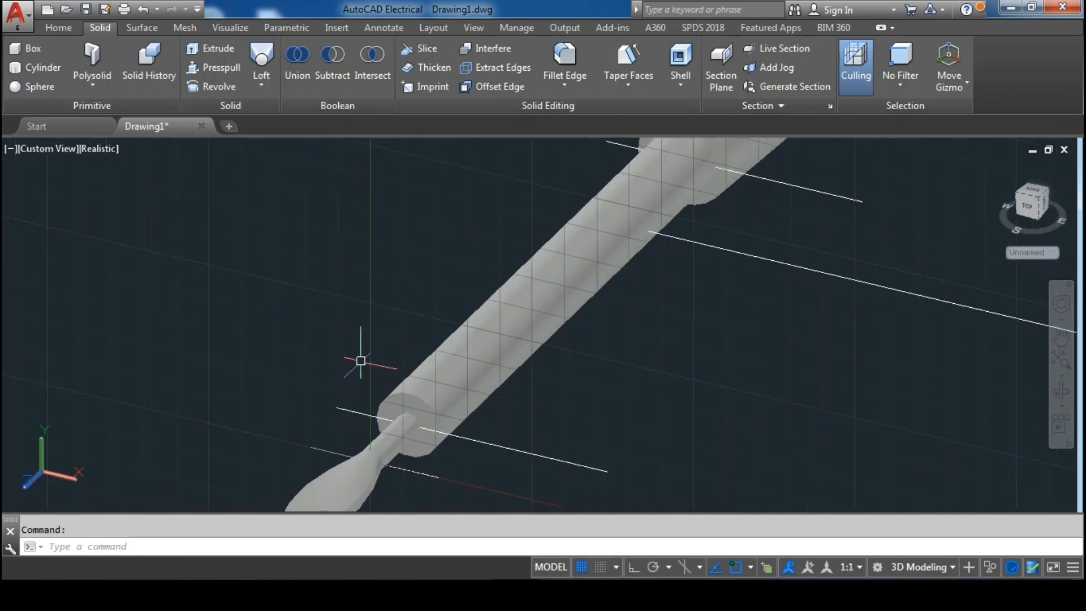
scroll(396, 361, up, 2)
middle_drag(441, 361, 396, 256)
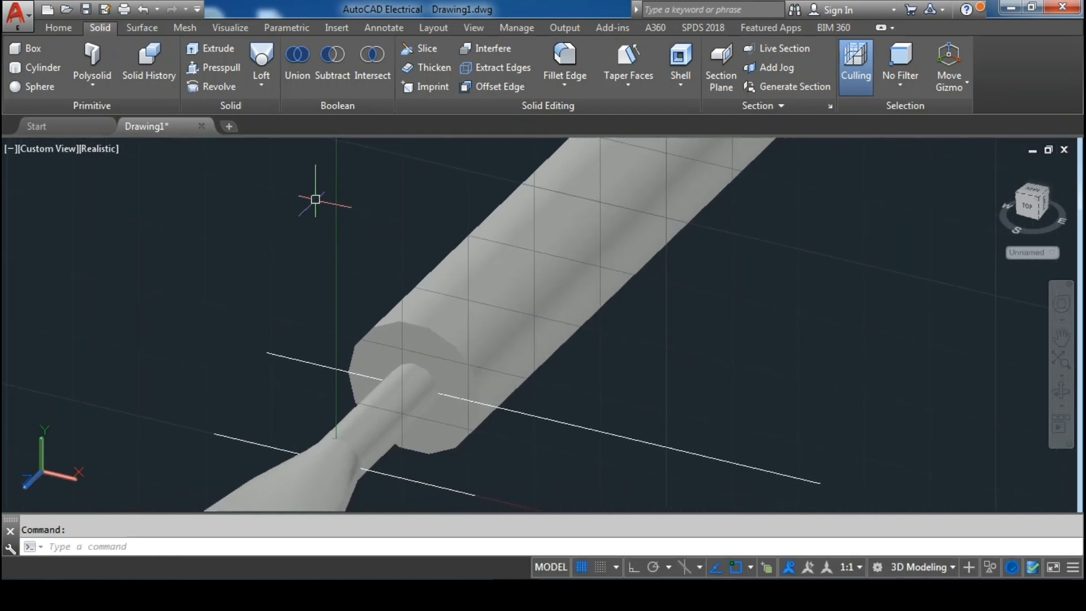
middle_drag(336, 198, 311, 160)
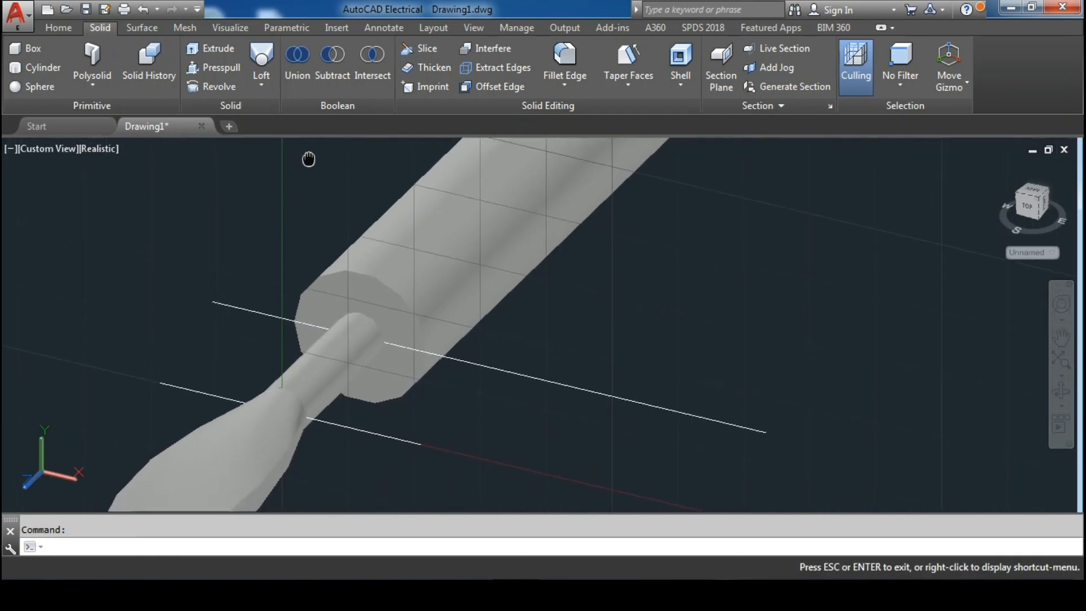
click(260, 85)
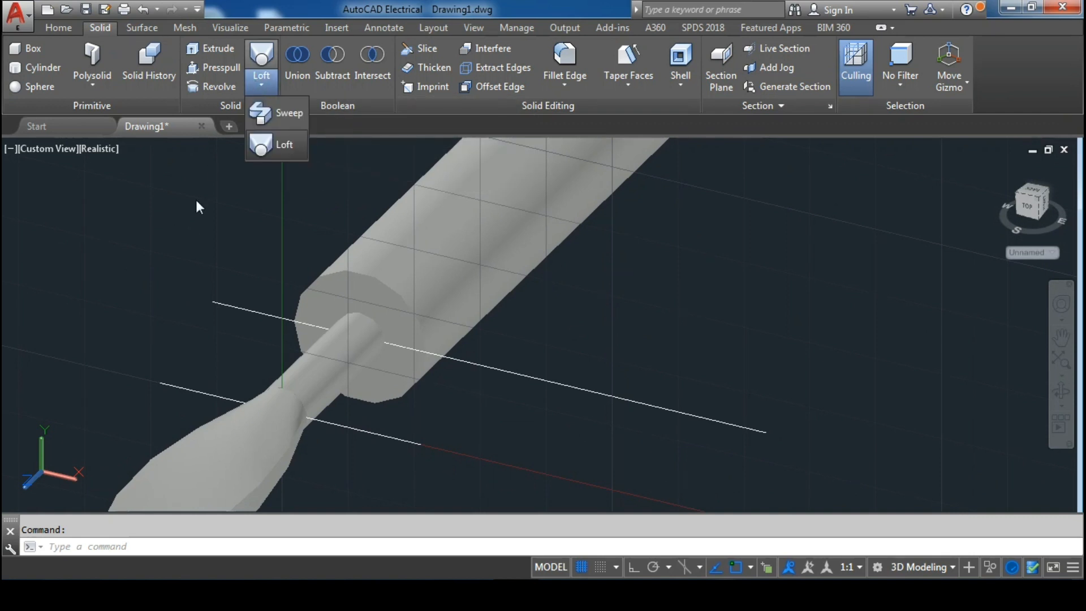
click(139, 27)
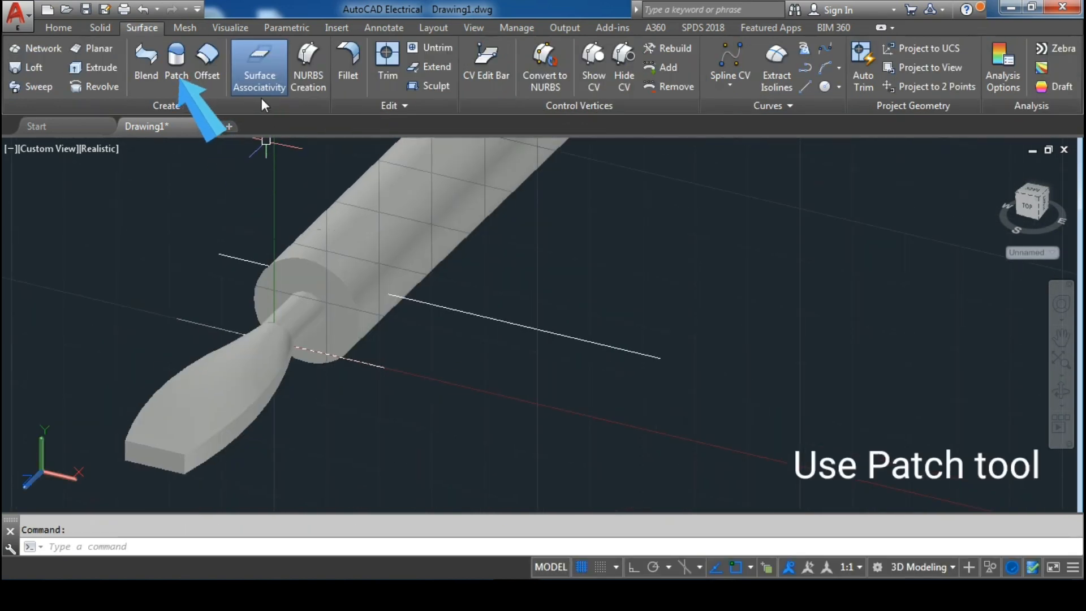
click(182, 73)
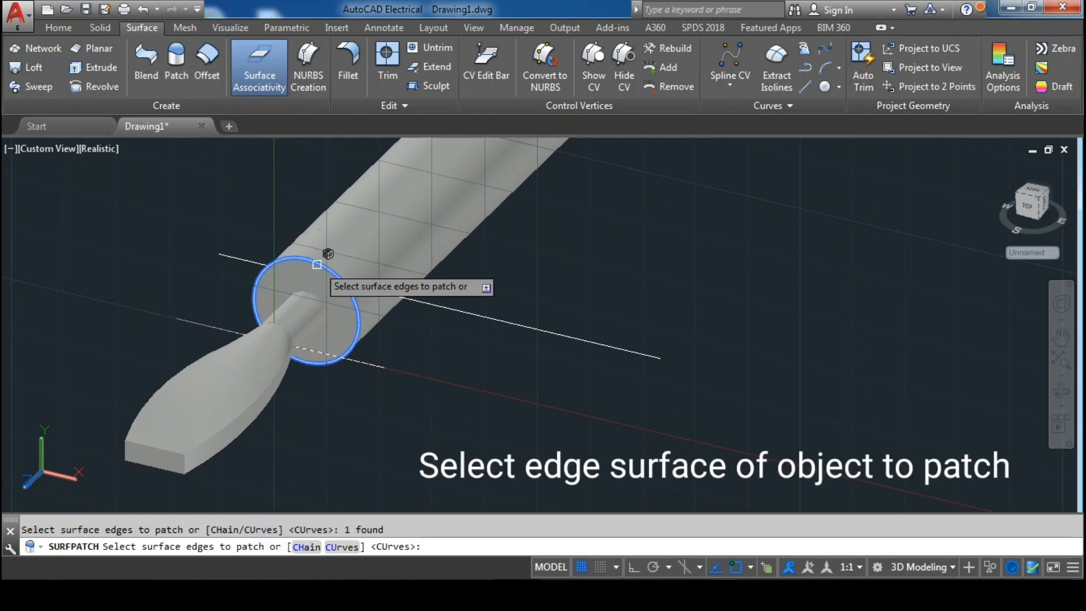
right_click(317, 264)
click(335, 274)
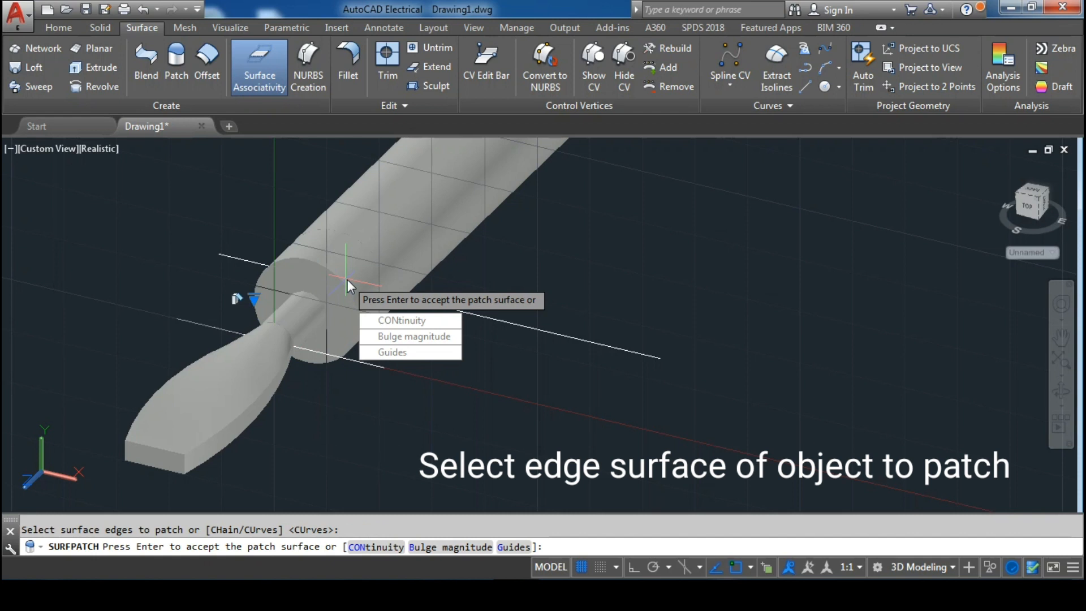
Set the patch surface continuity to G1 and accept the patch on the shaft's front edge
key(Down)
key(Return)
click(374, 338)
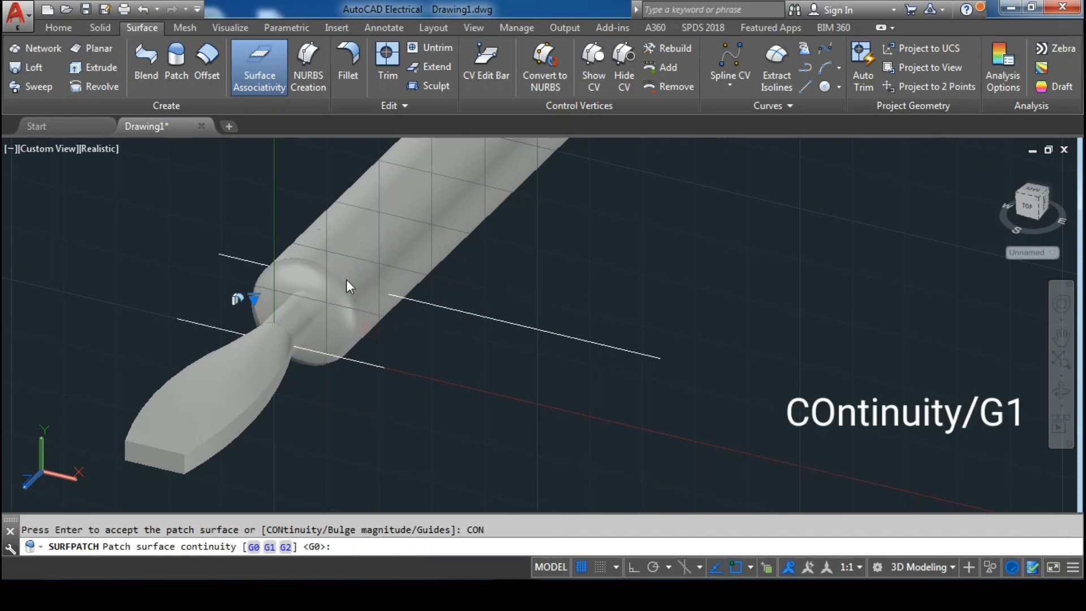
right_click(316, 194)
click(355, 205)
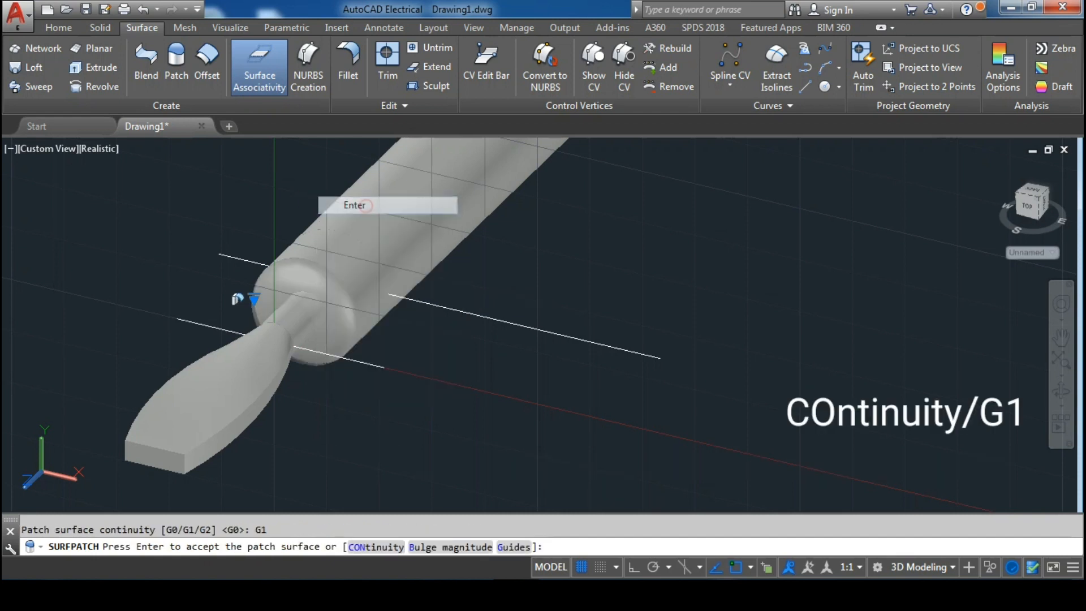
Try to create a surface patch on the circular front edge of the handle, where it meets the shaft
middle_drag(634, 235, 495, 366)
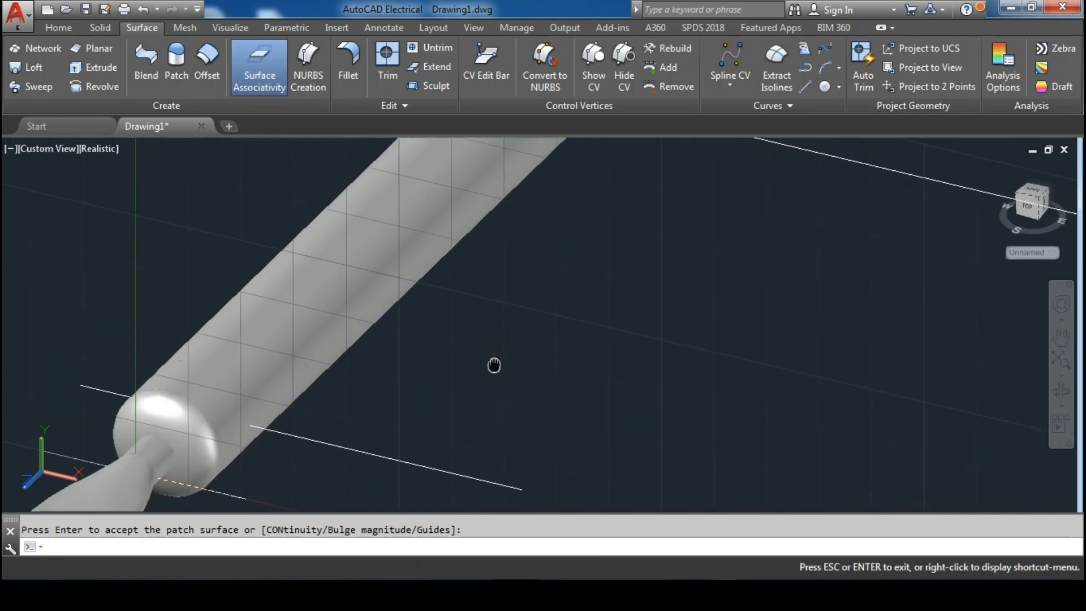
scroll(513, 293, down, 2)
middle_drag(622, 229, 465, 419)
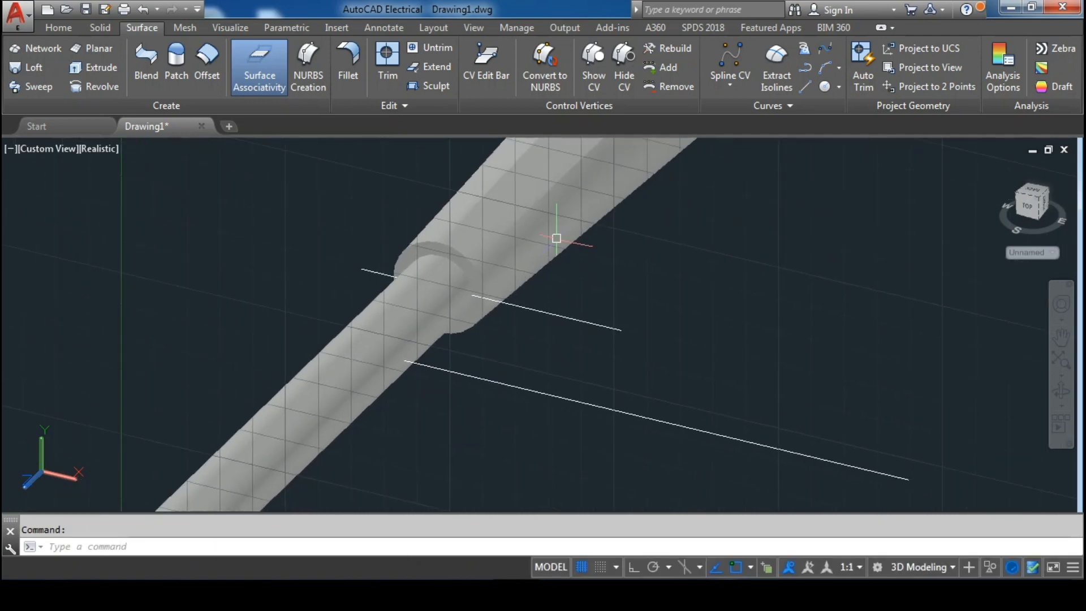
scroll(558, 237, up, 3)
middle_drag(554, 254, 609, 373)
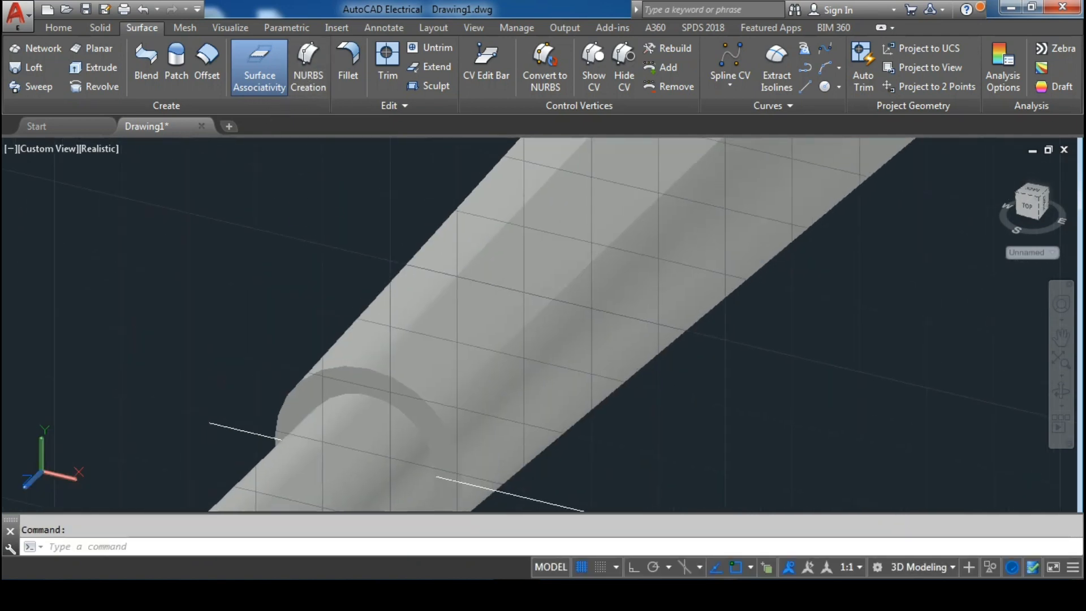
middle_drag(305, 209, 325, 155)
click(177, 62)
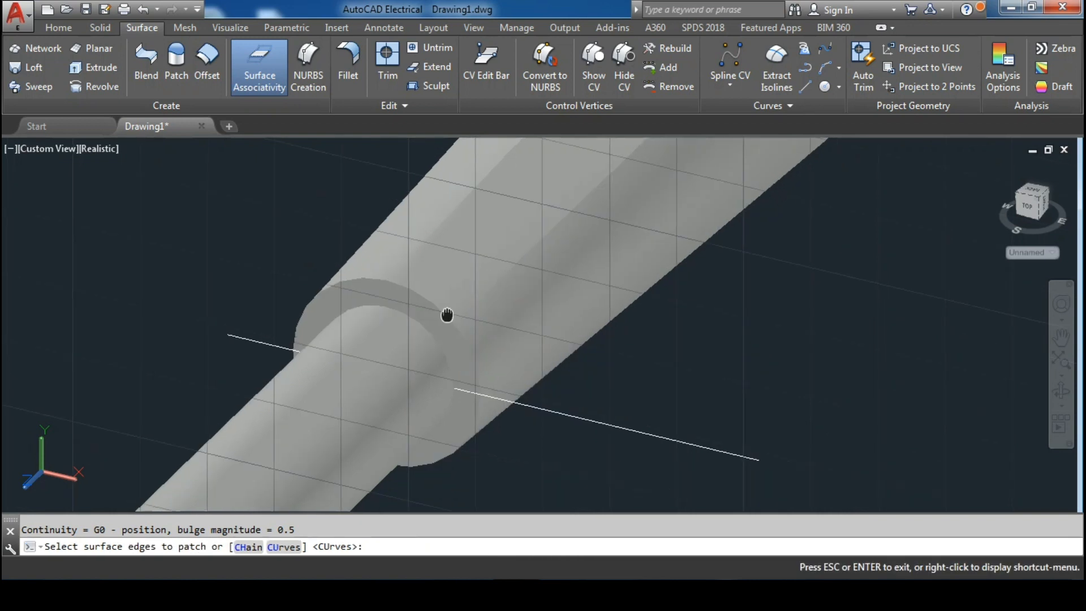
middle_drag(448, 315, 413, 339)
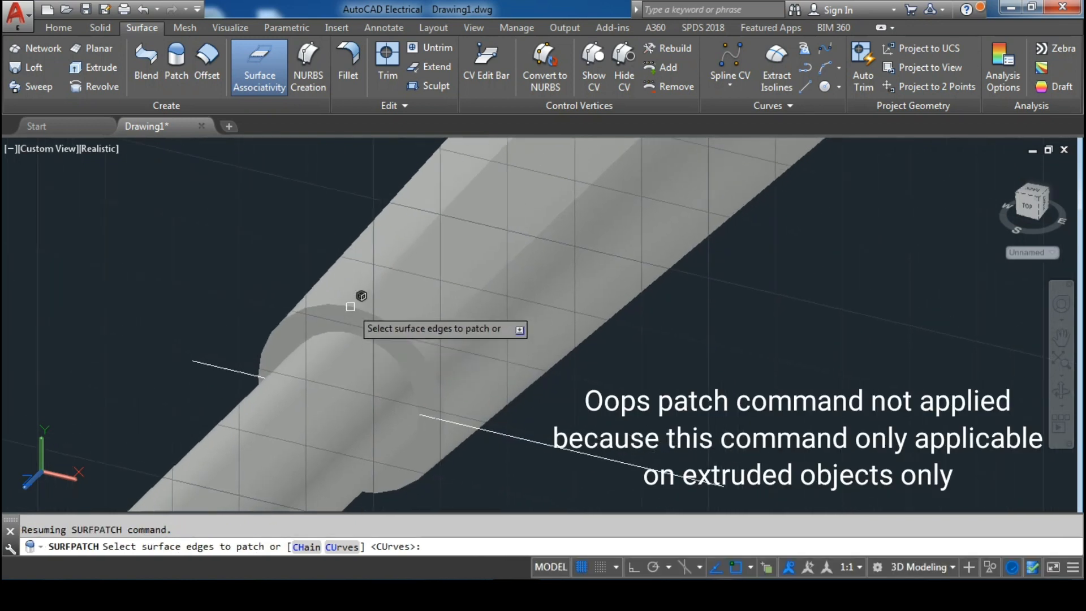
Fillet all eight edges of the octagonal face at the handle's far end with a radius of 0.2
middle_drag(589, 283, 548, 395)
scroll(550, 395, down, 1)
middle_drag(628, 286, 508, 432)
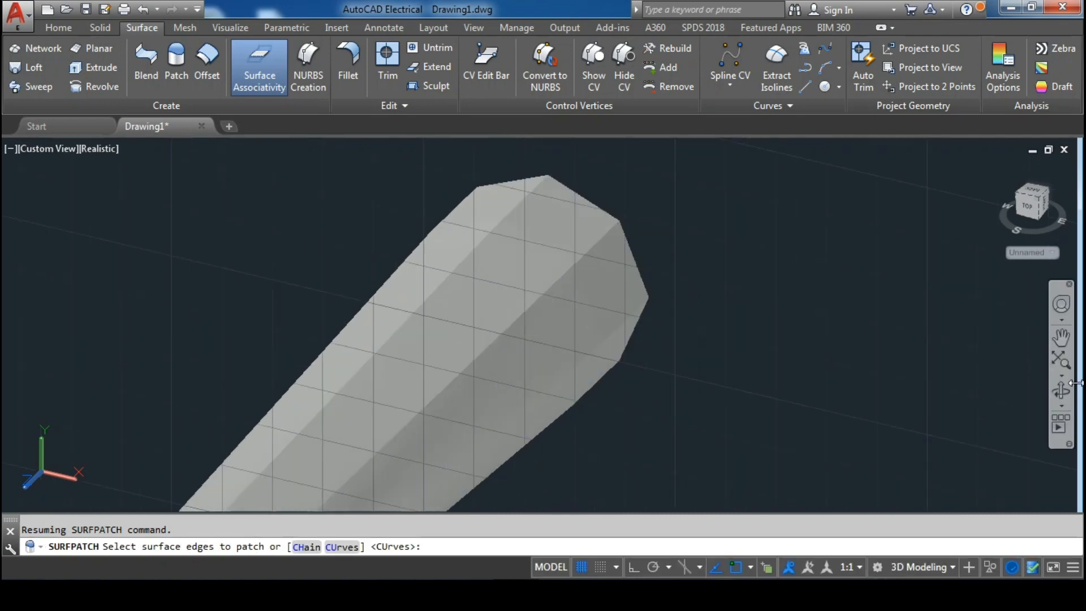
click(1060, 390)
drag(685, 301, 503, 268)
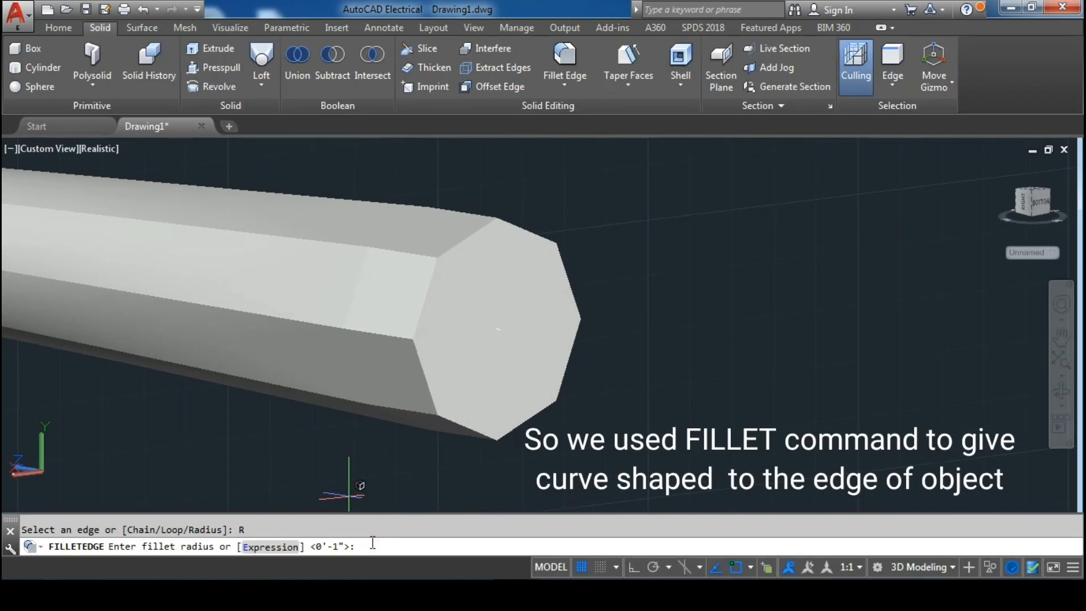
key(Return)
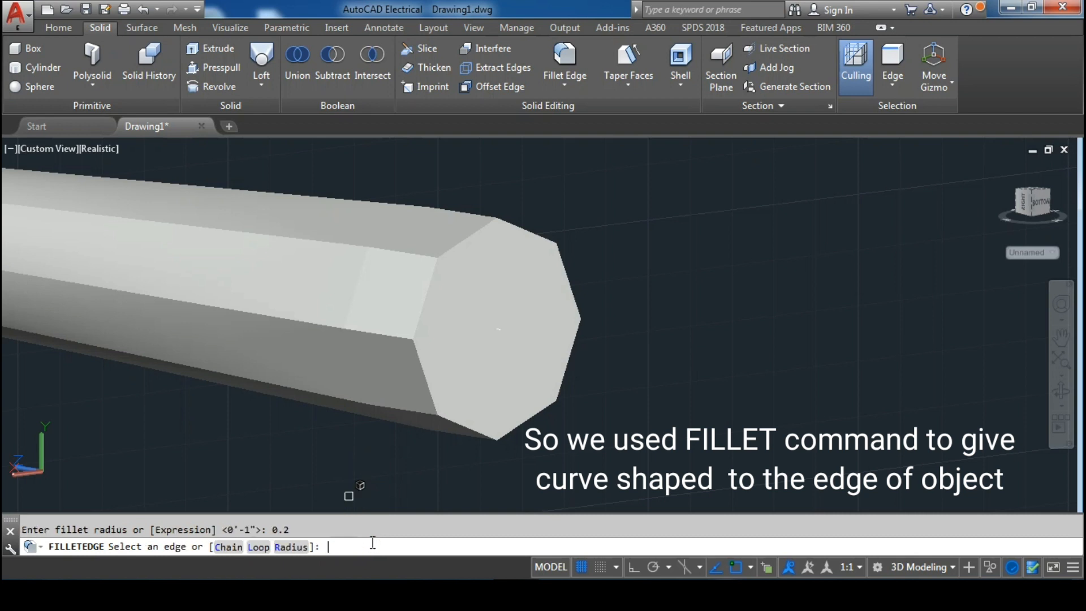
click(425, 295)
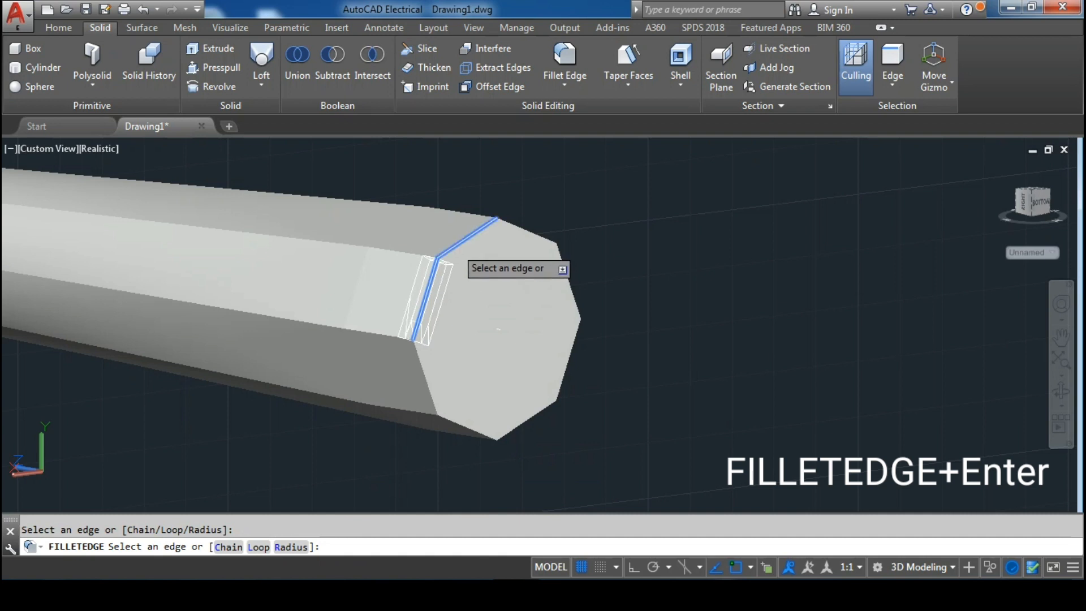
click(454, 245)
click(532, 232)
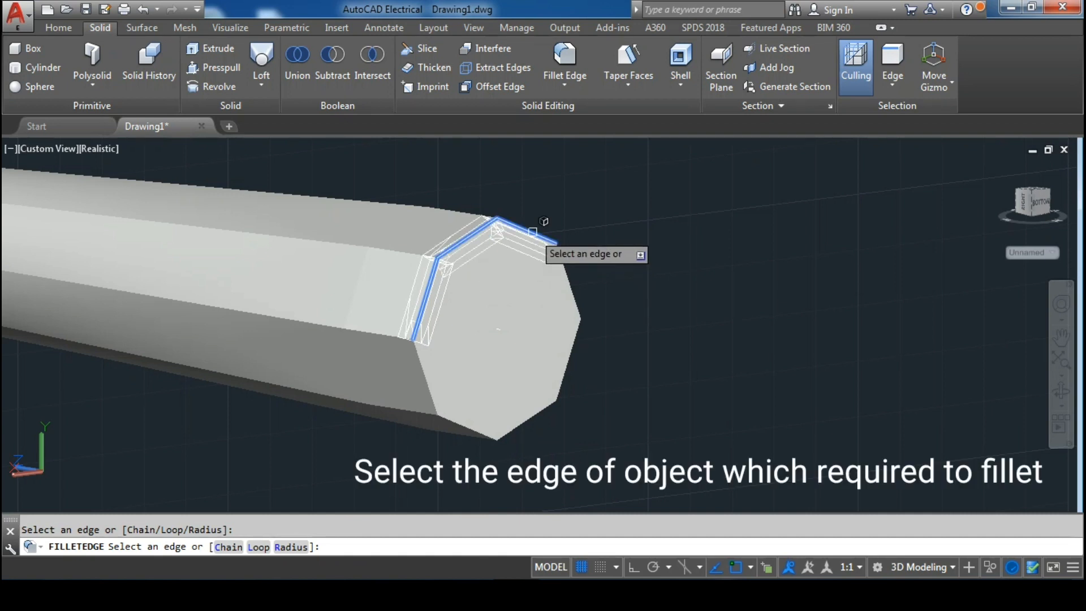
click(570, 281)
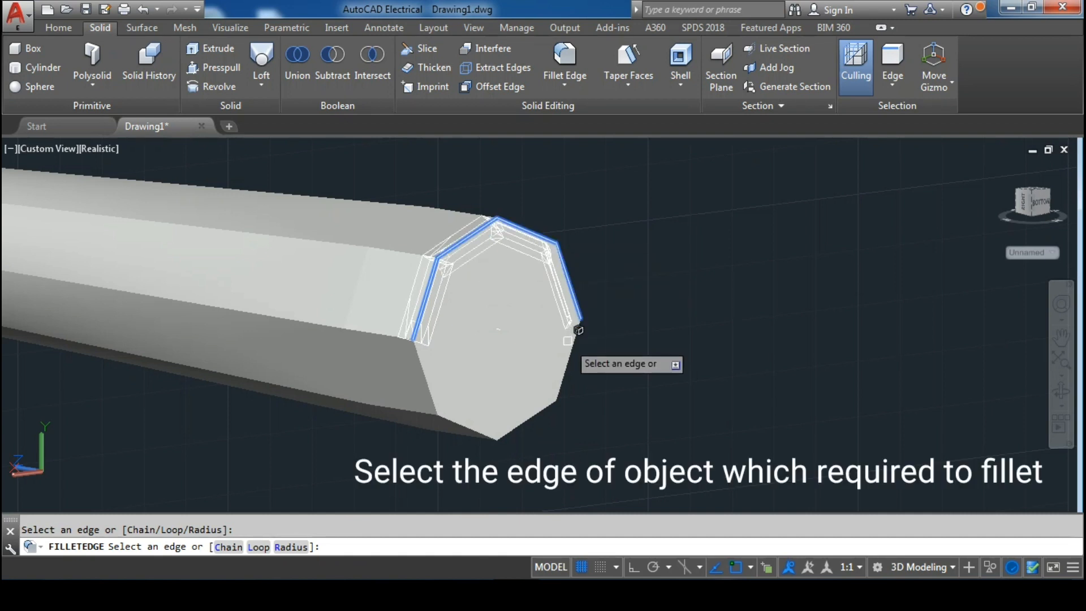
click(570, 353)
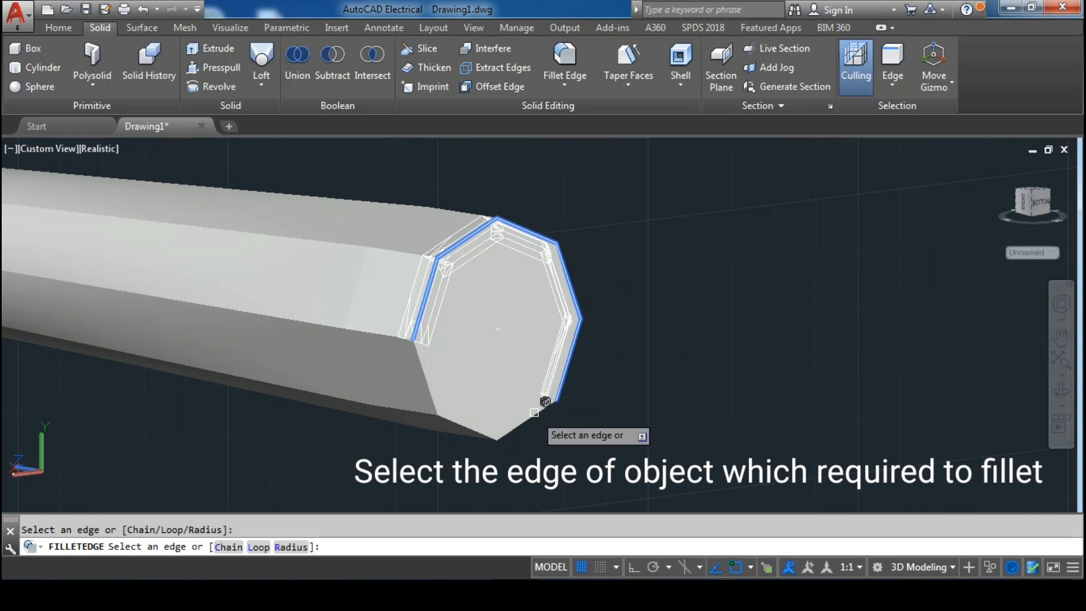
click(532, 415)
click(462, 424)
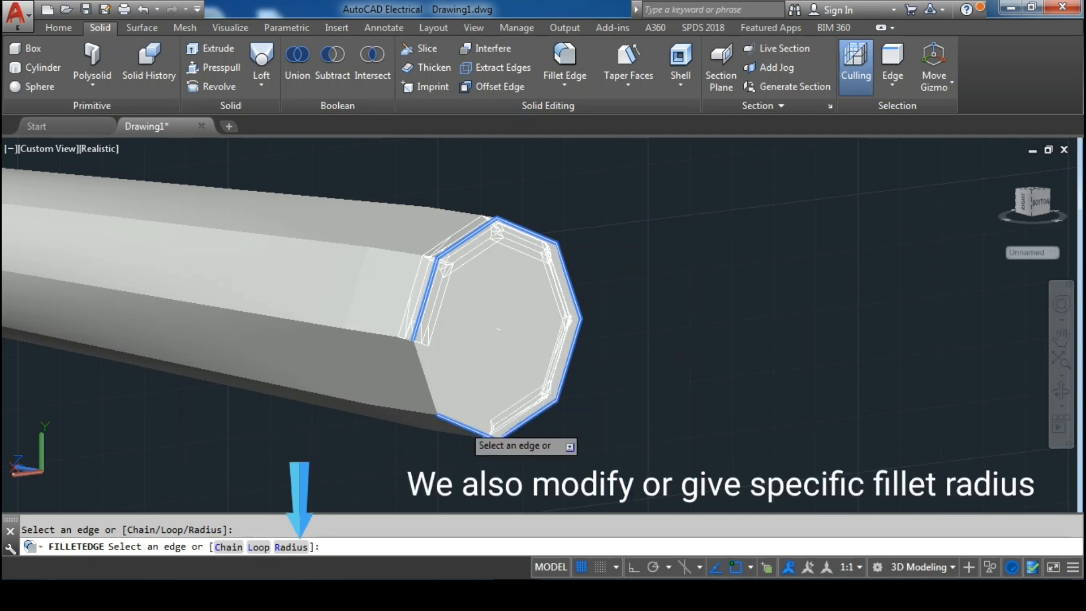
click(430, 372)
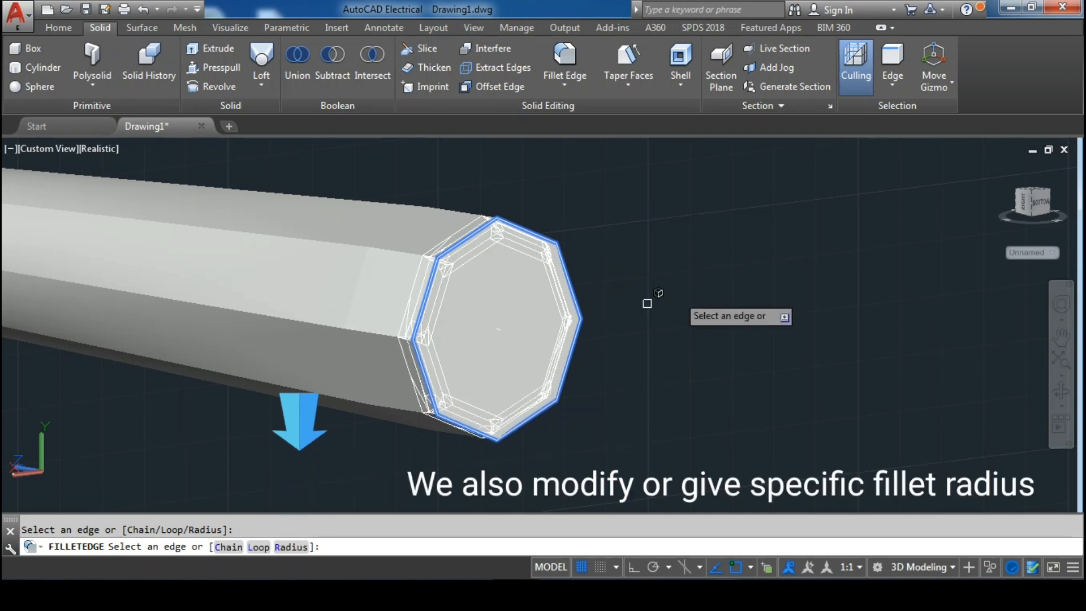
right_click(718, 262)
click(747, 272)
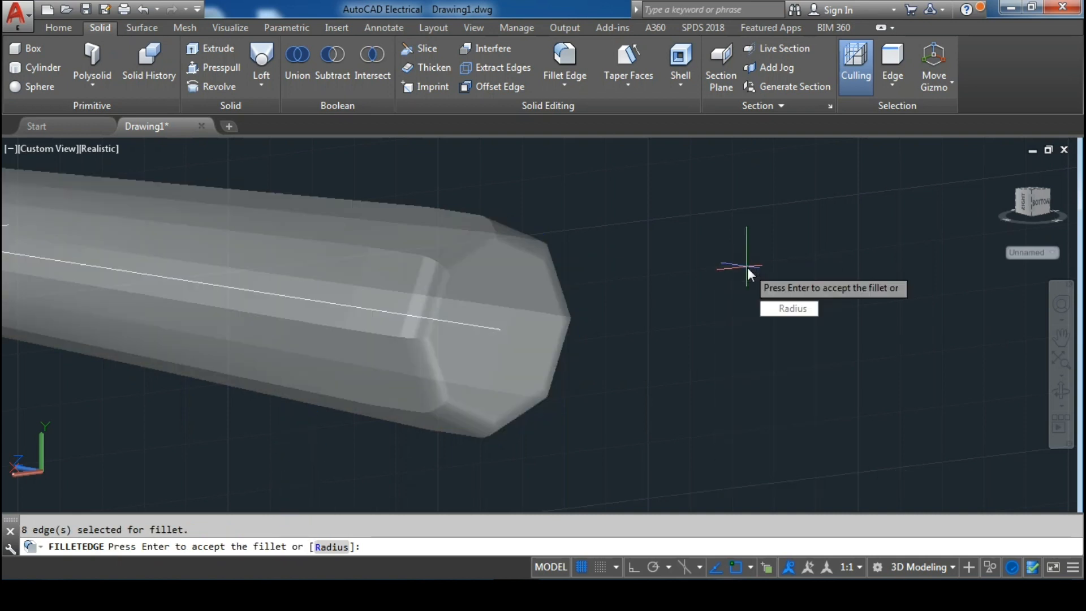
right_click(689, 215)
click(723, 223)
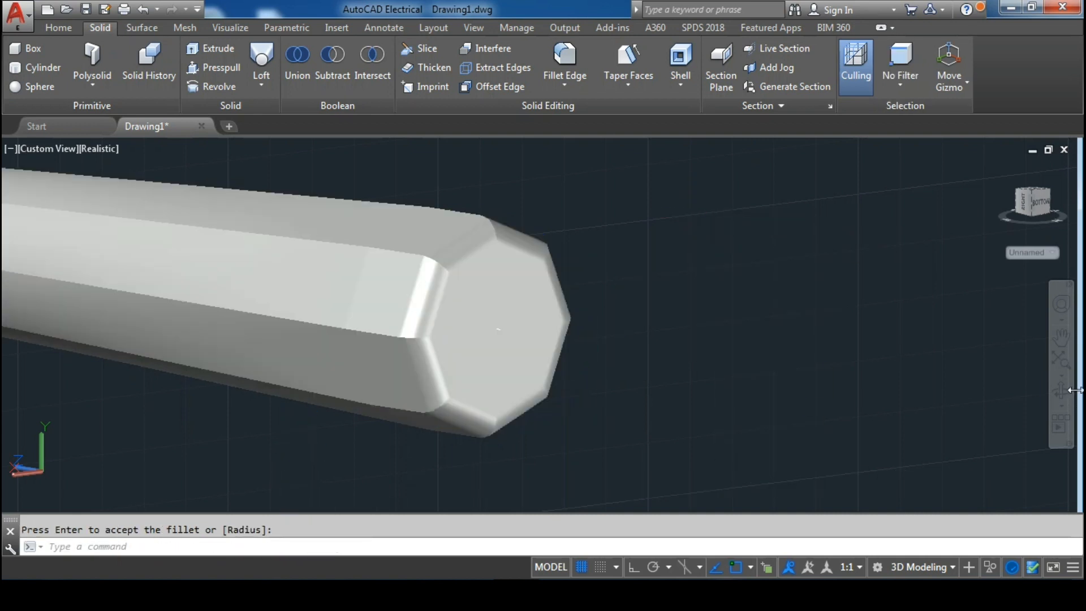
Fillet the handle's circular front edge around the shaft, selecting its edge segments as chains, and accept the fillet
shift+middle_drag(1009, 395, 880, 313)
scroll(527, 328, up, 2)
middle_drag(338, 291, 454, 331)
scroll(436, 291, up, 2)
key(Escape)
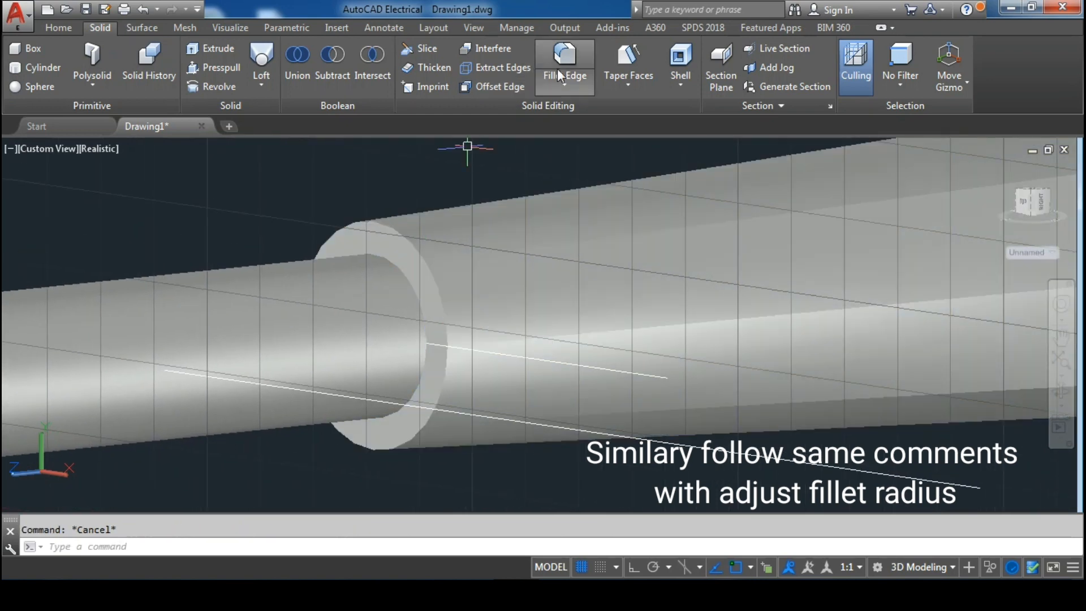
click(567, 55)
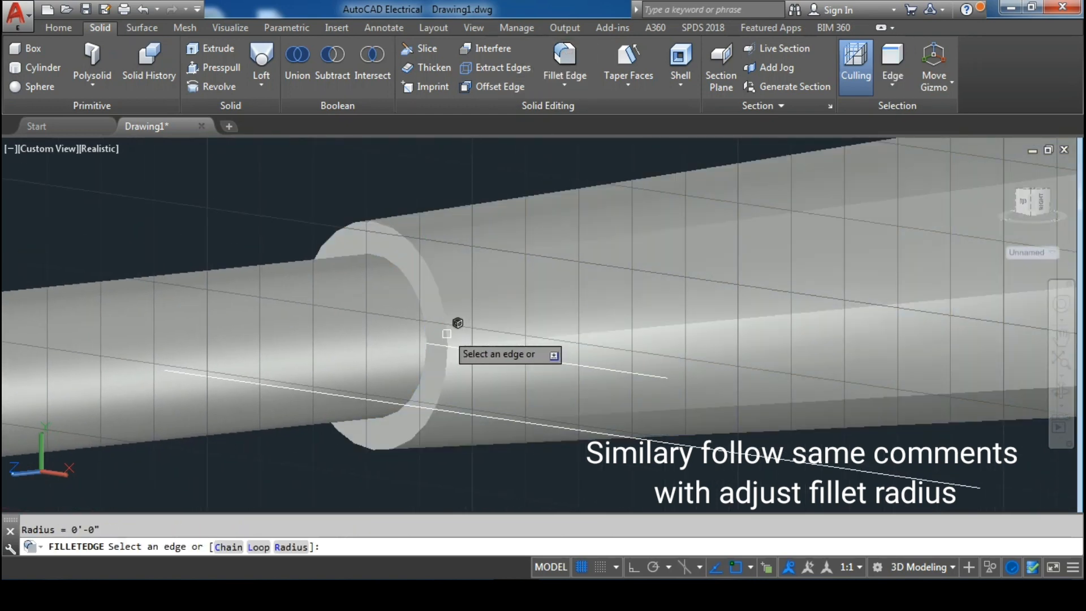
click(237, 554)
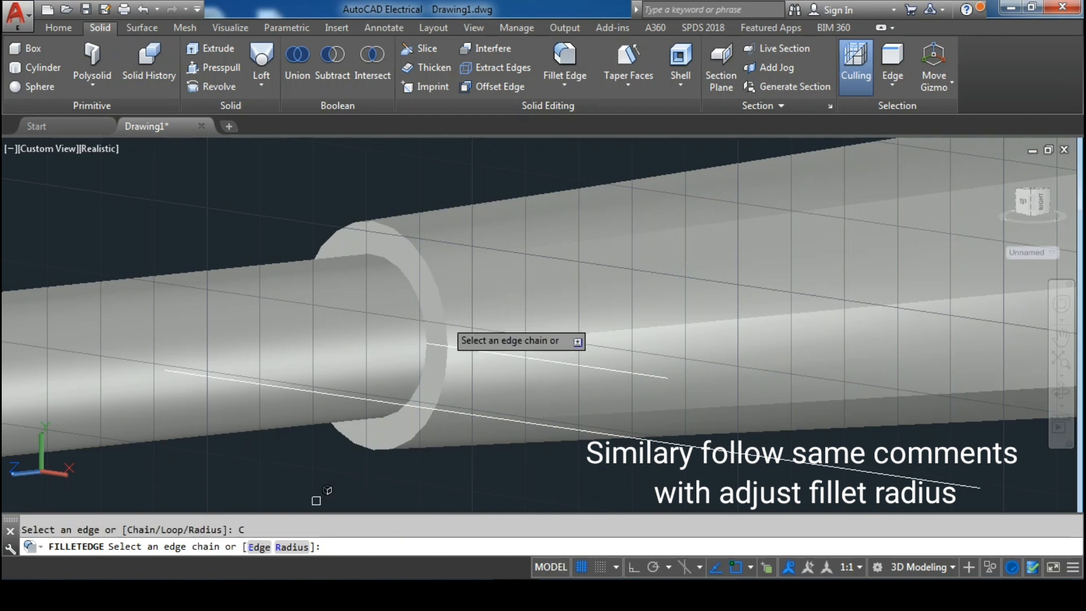
click(441, 302)
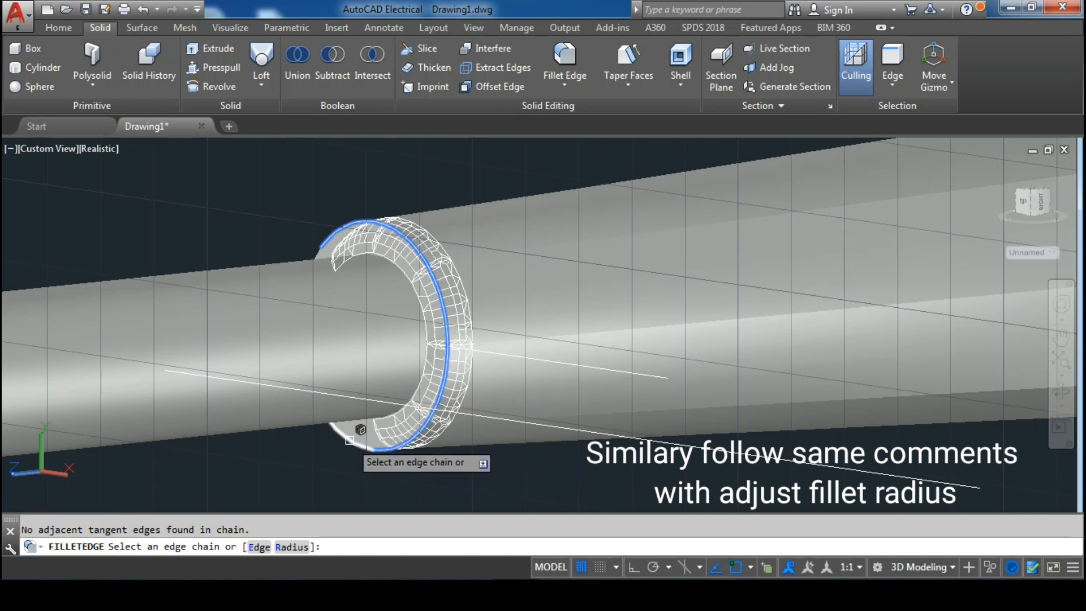
click(365, 448)
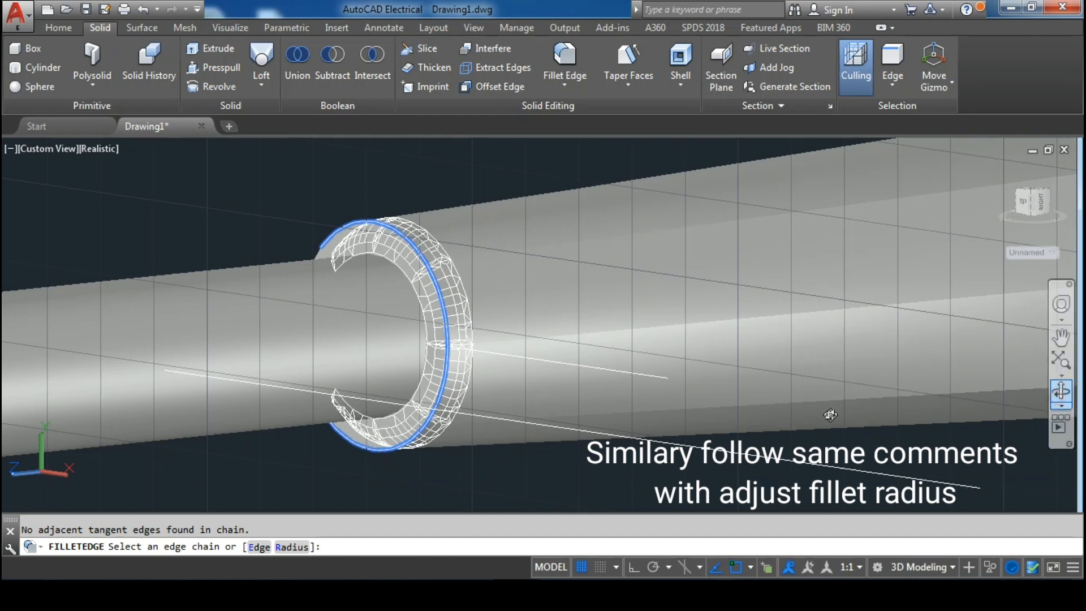
drag(575, 448, 655, 450)
key(Escape)
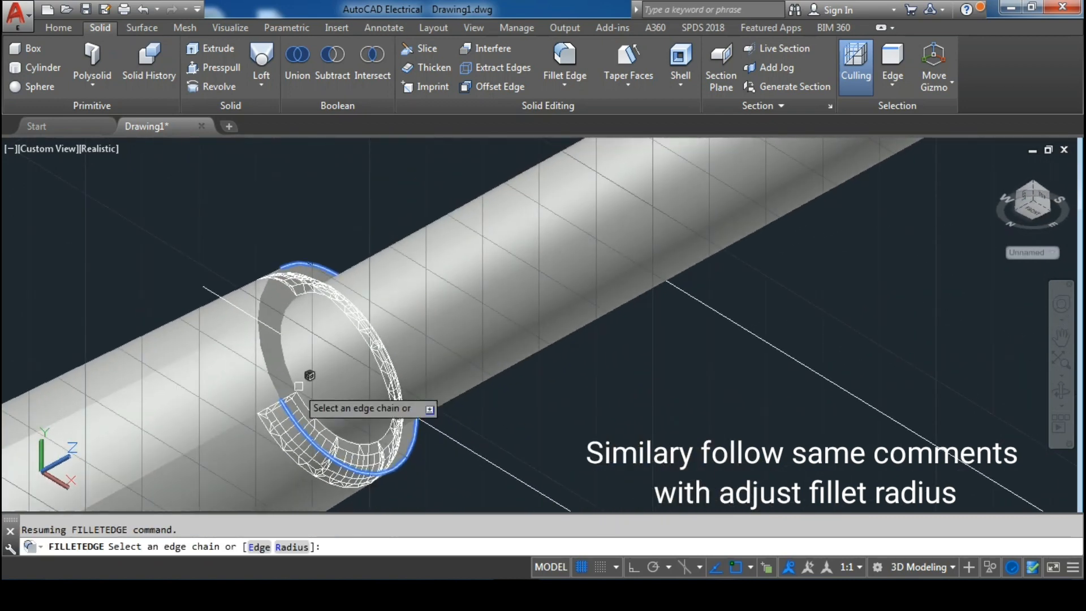
click(274, 340)
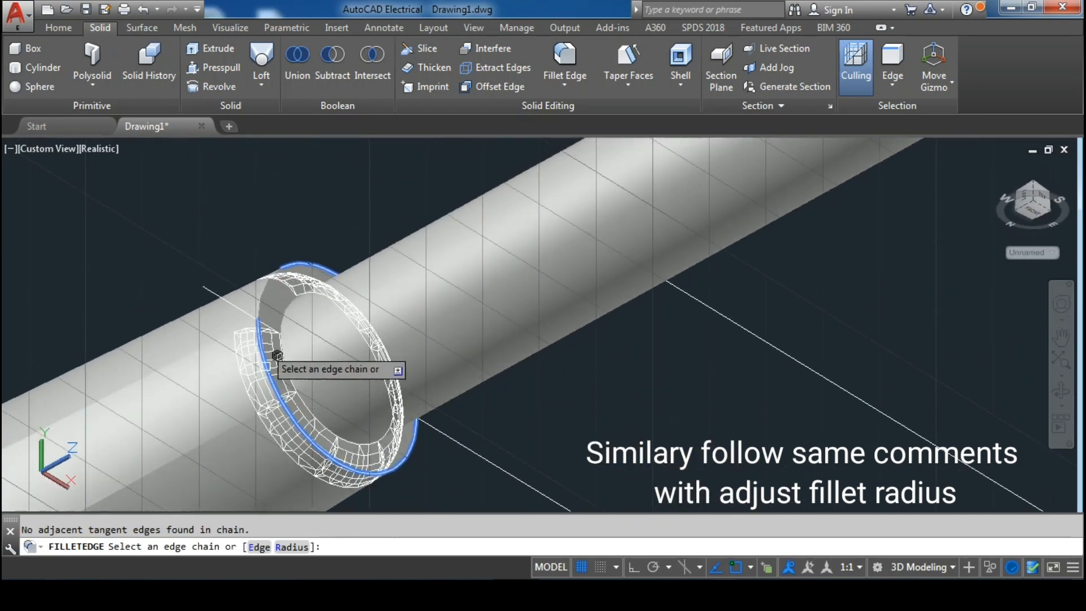
right_click(215, 164)
click(237, 176)
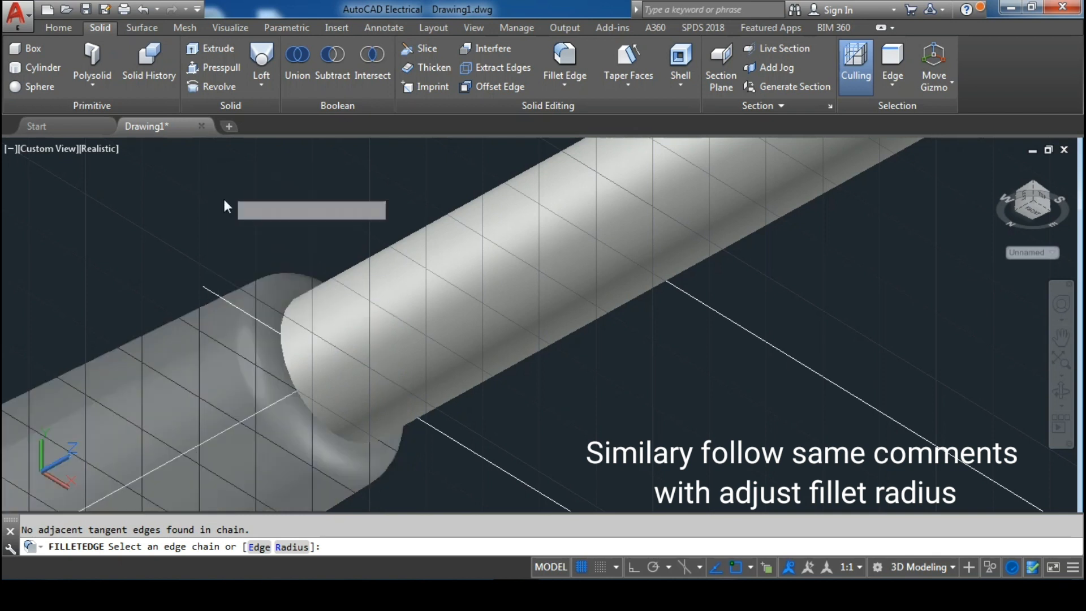
right_click(226, 219)
click(265, 229)
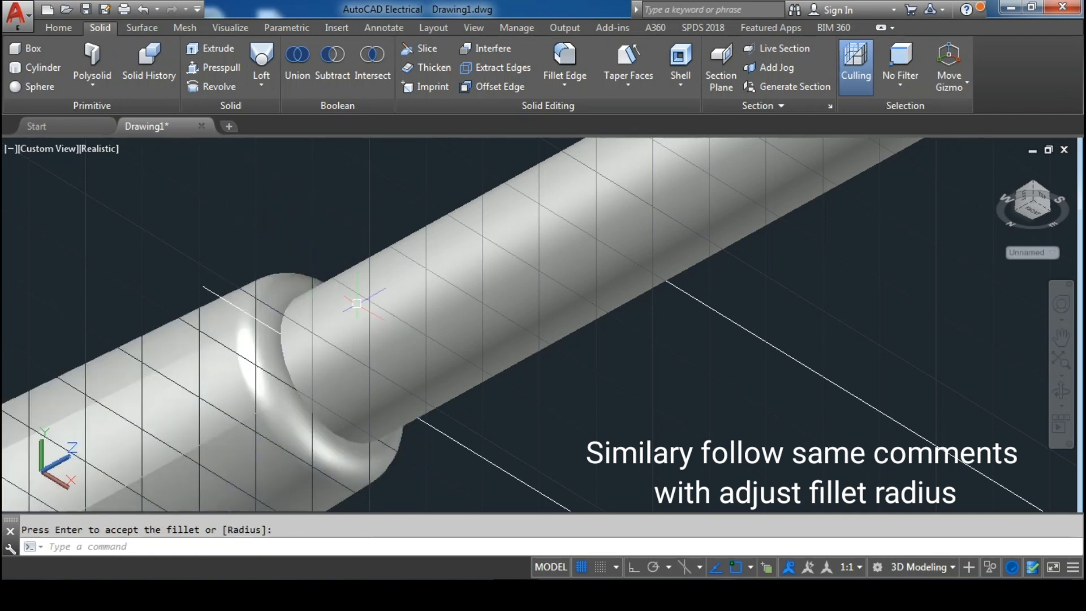
Select a long side edge of the flat tip for filleting at radius 0.1 and change the radius to 0.09
scroll(477, 317, down, 6)
middle_drag(659, 296, 420, 394)
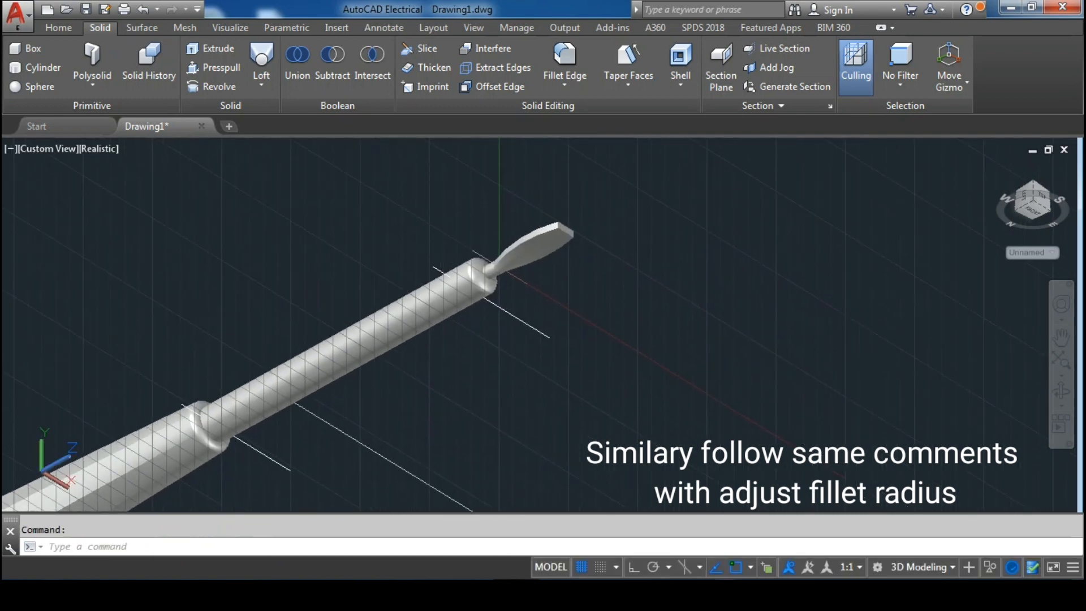
scroll(507, 282, up, 4)
middle_drag(591, 249, 454, 396)
scroll(481, 318, up, 3)
key(Escape)
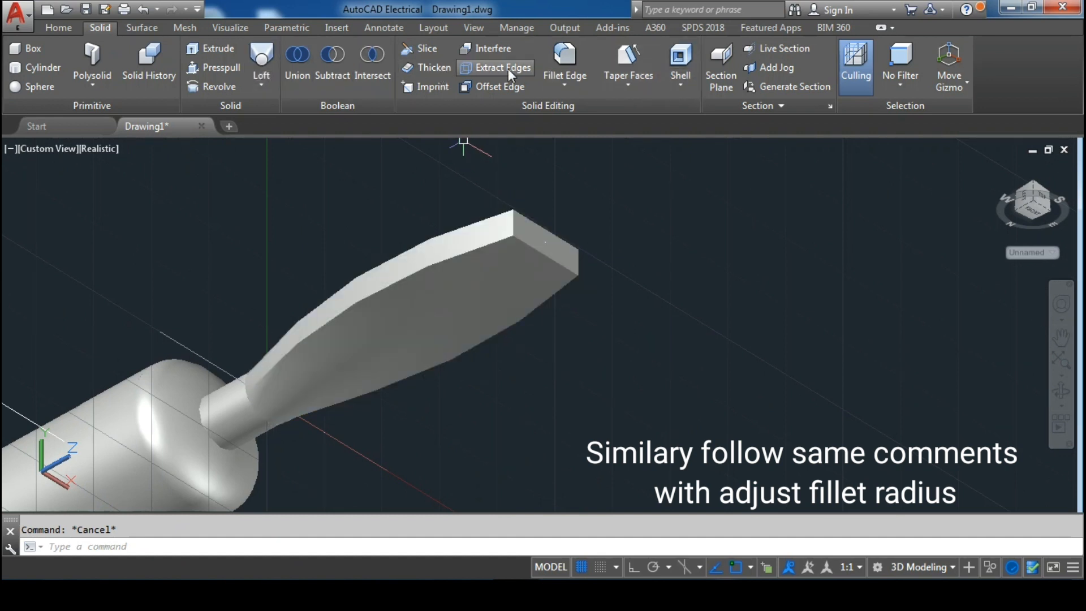
click(569, 63)
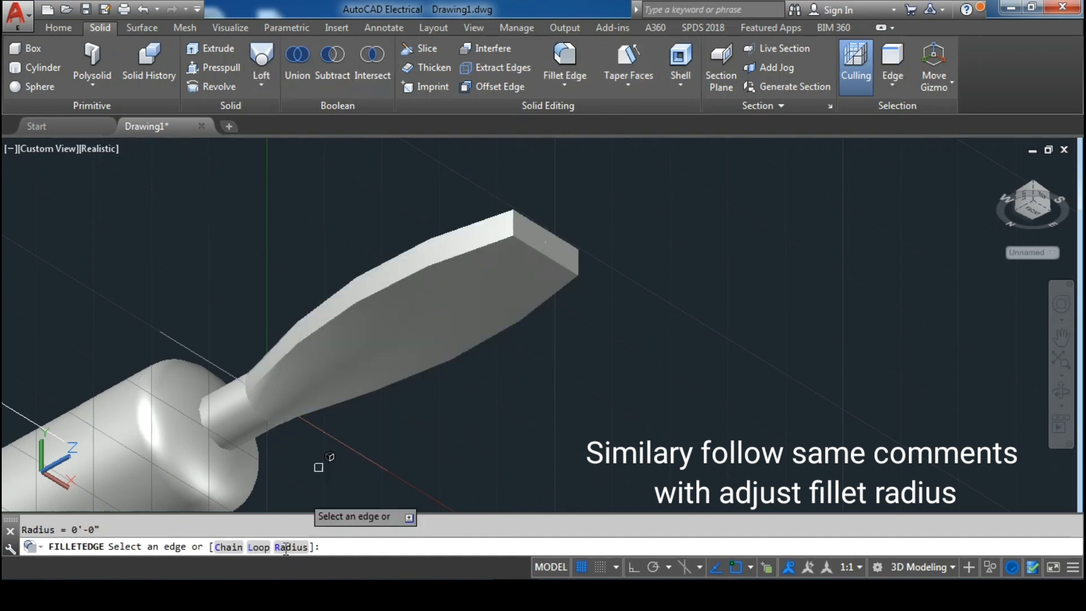
click(292, 547)
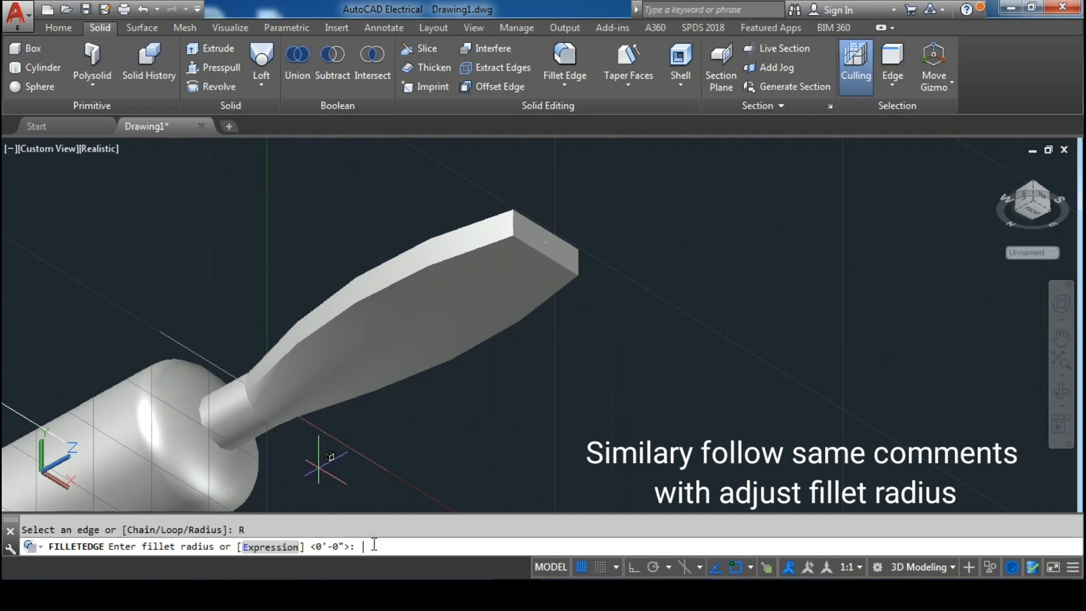
key(Return)
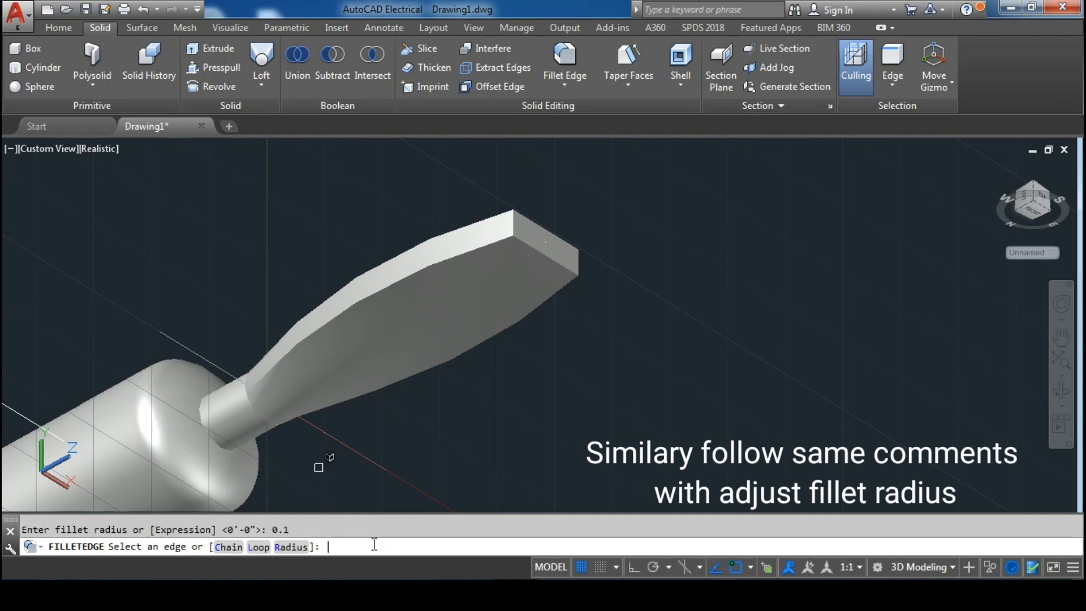
click(271, 368)
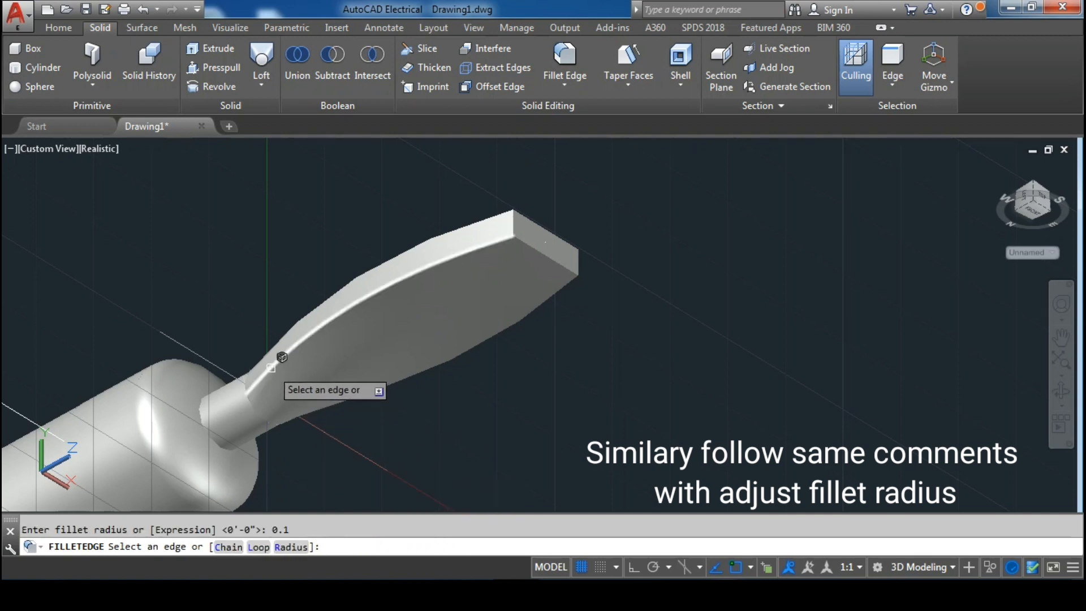
click(271, 368)
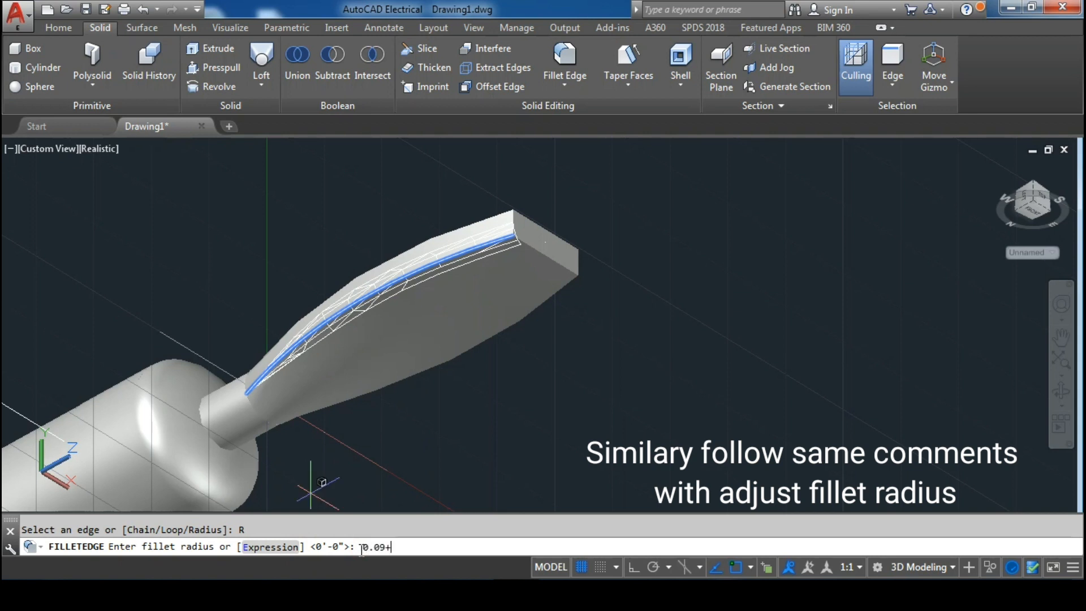
key(Return)
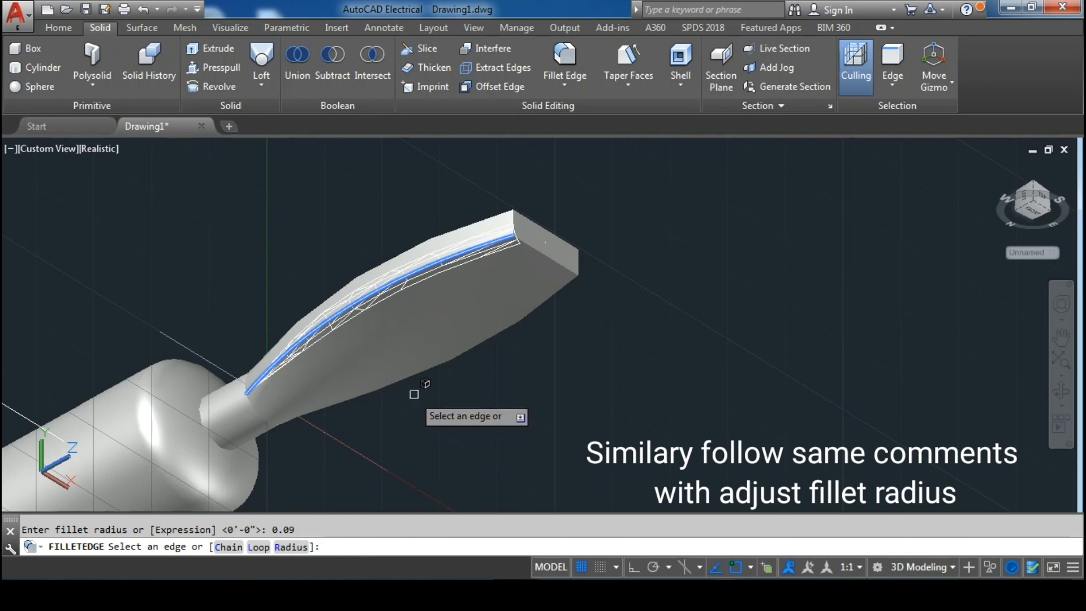
Add the flat tip's remaining long side edges to the 0.09 fillet selection and accept the fillet on all four edges
click(1062, 391)
drag(389, 318, 424, 410)
key(Escape)
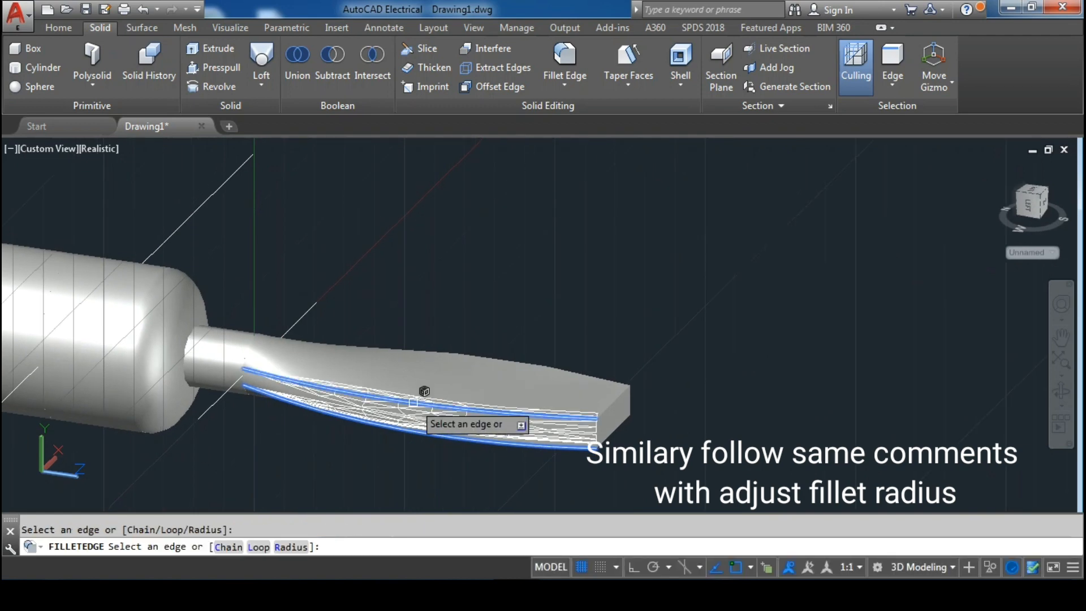
click(424, 392)
click(1062, 391)
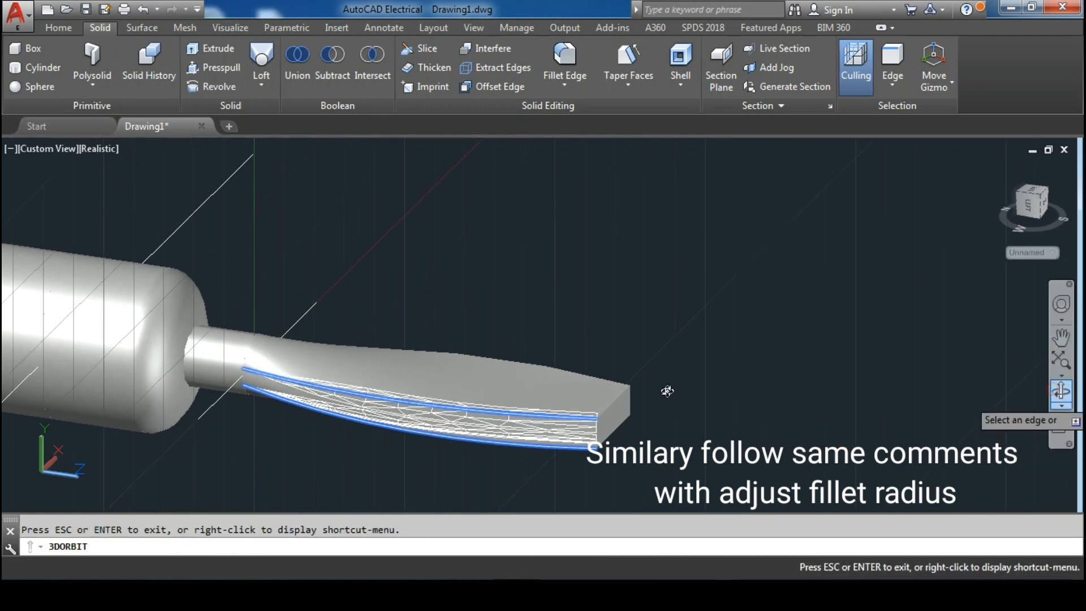
drag(666, 389, 431, 406)
key(Escape)
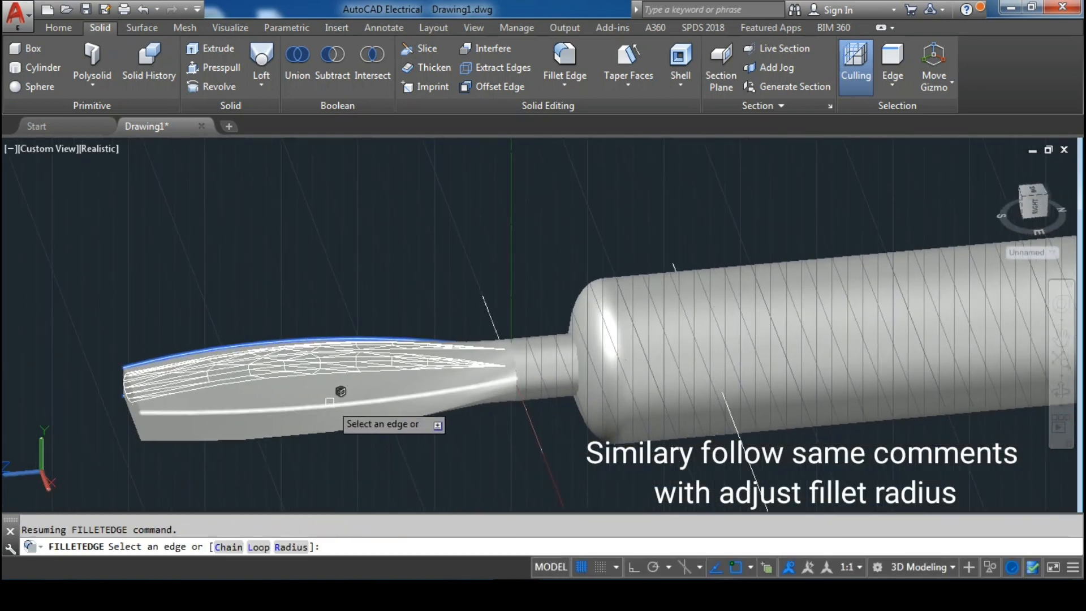
click(328, 406)
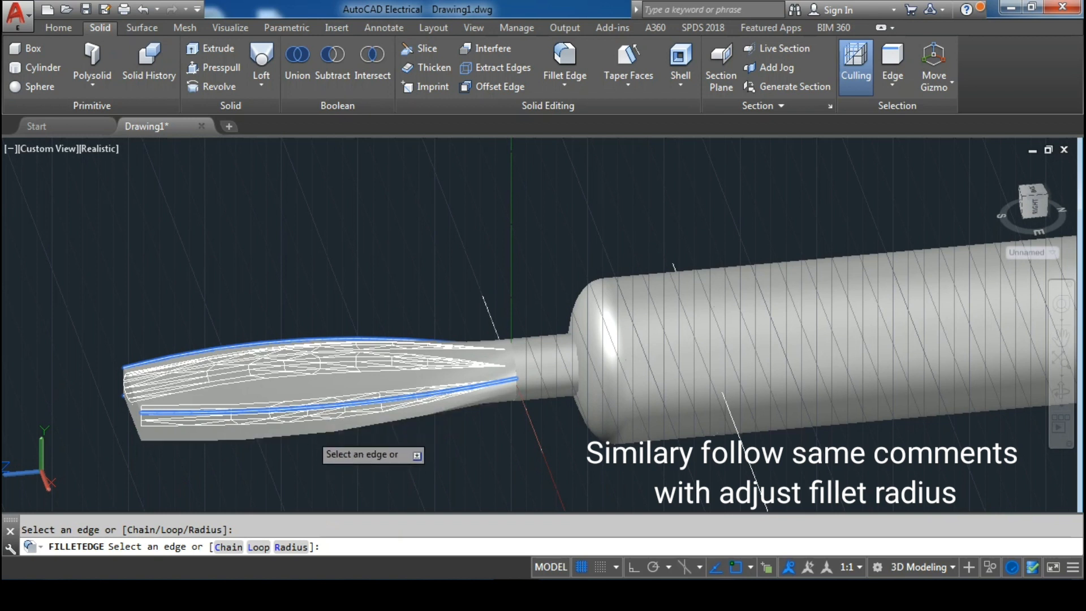
right_click(306, 235)
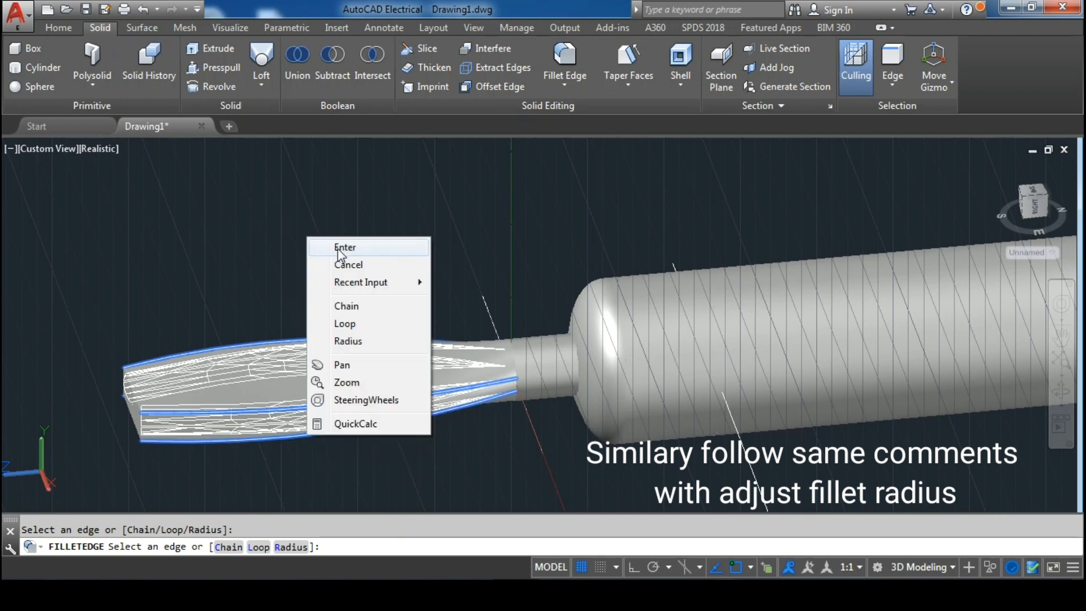
click(338, 248)
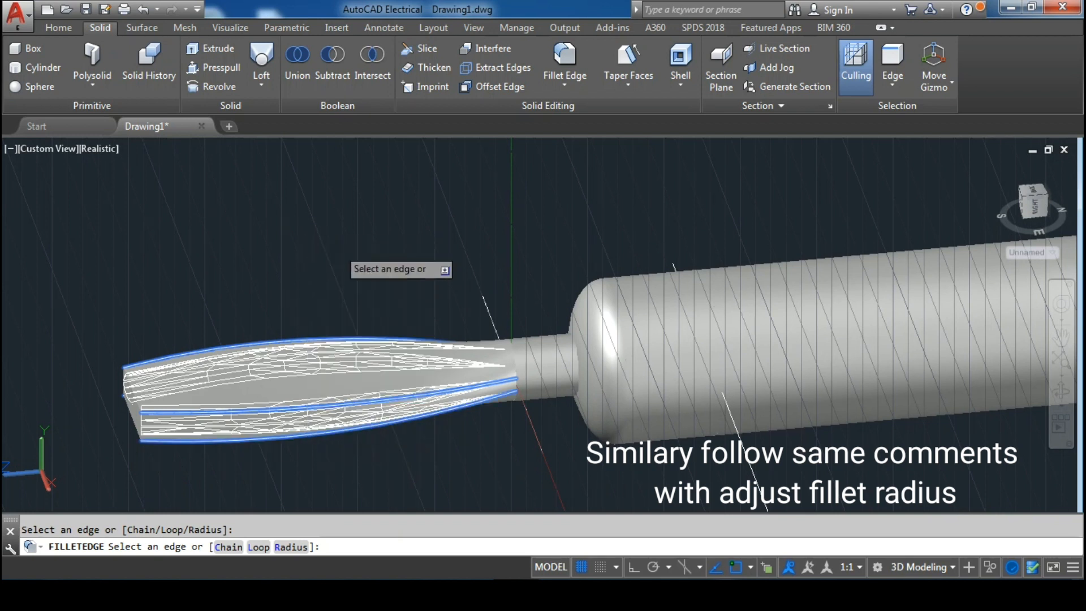
right_click(328, 235)
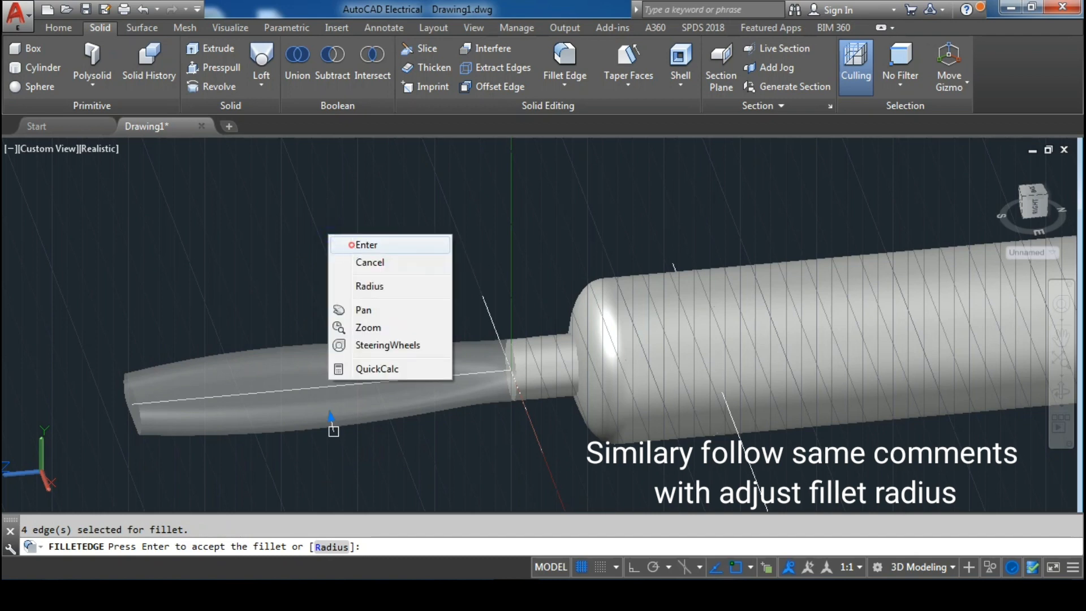
click(346, 245)
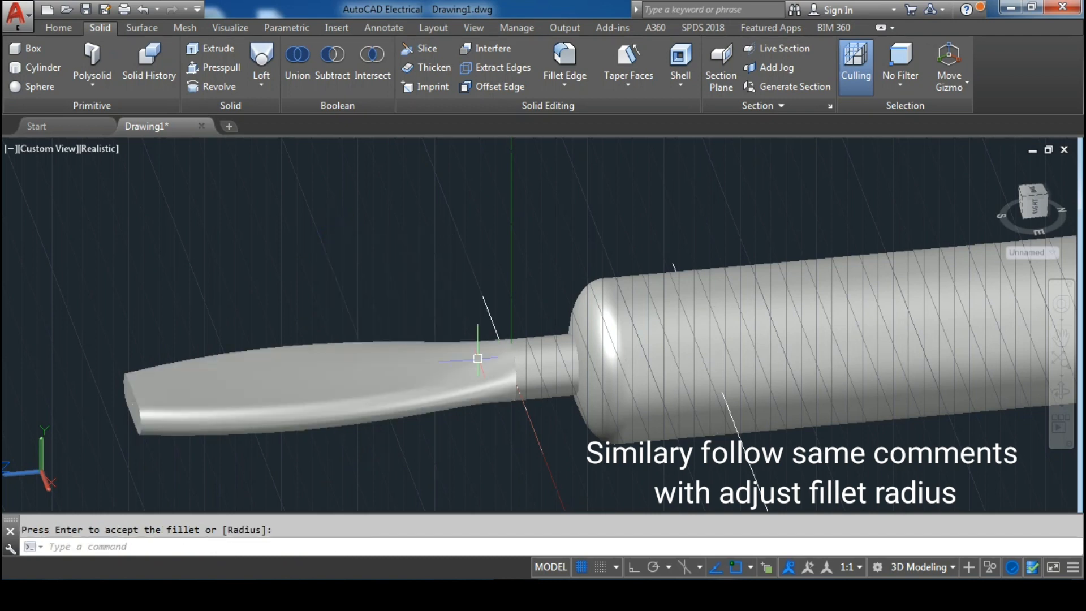
Try to press-pull the flat end face of the filleted tip
click(1062, 391)
drag(585, 444, 658, 379)
drag(426, 377, 493, 228)
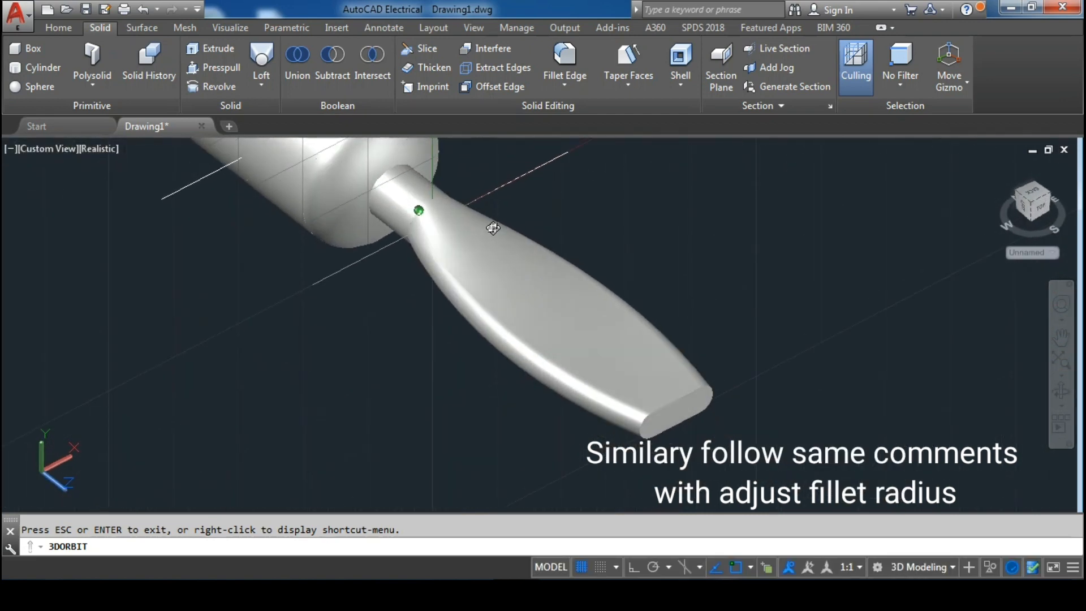
drag(701, 302, 528, 311)
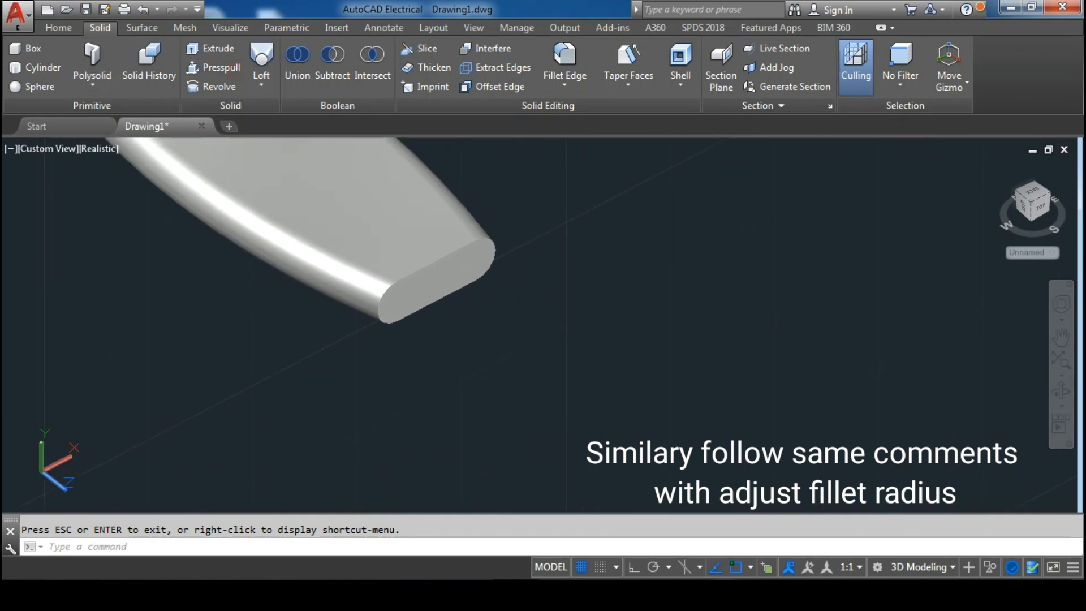
click(214, 67)
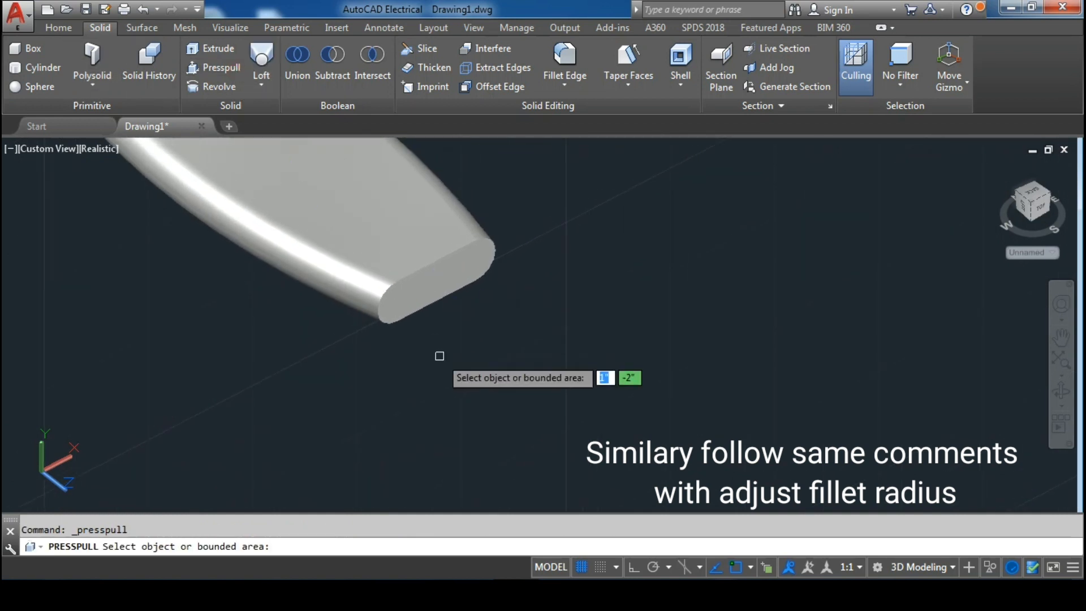
click(439, 288)
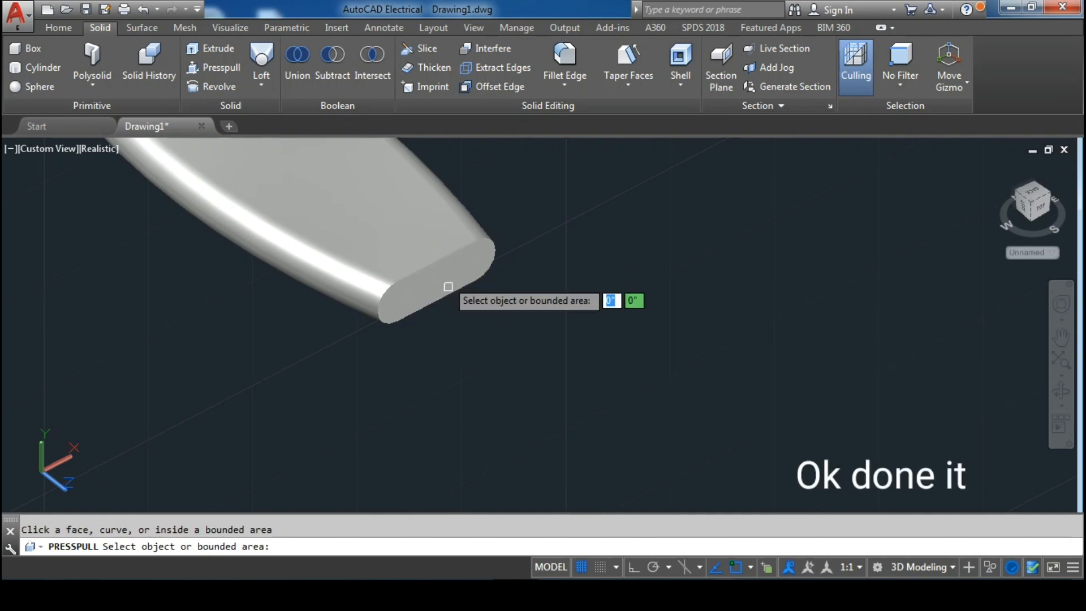
key(Return)
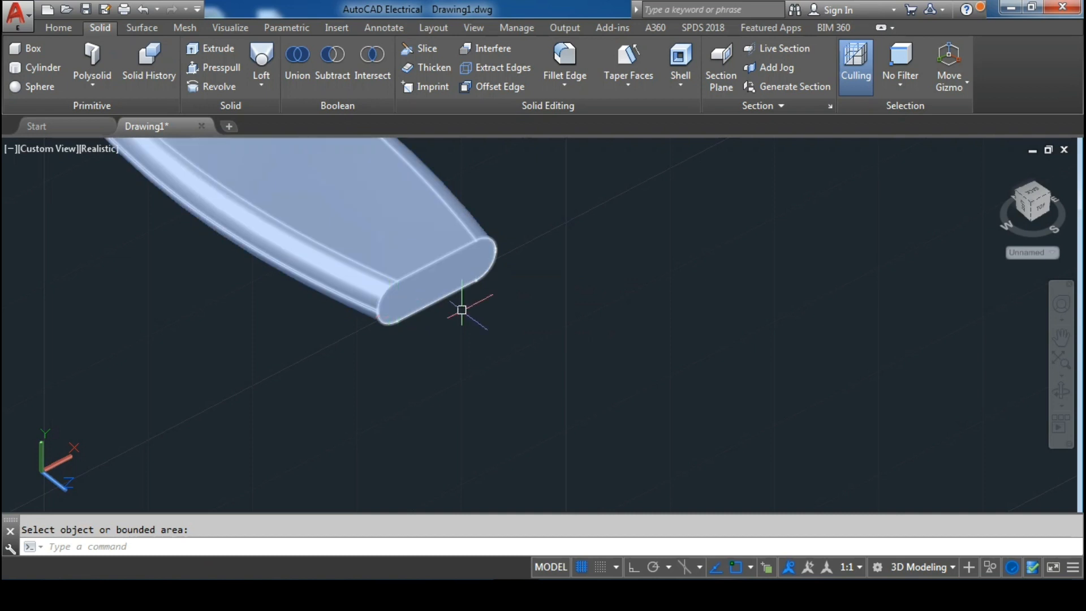
shift+middle_drag(626, 323, 722, 417)
key(Escape)
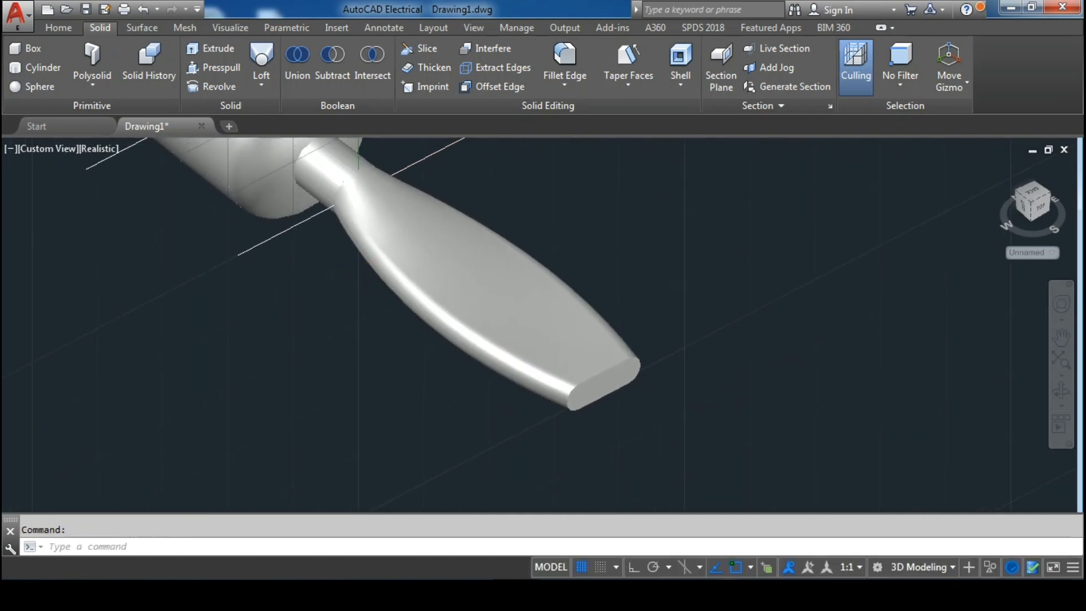
Examine the whole screwdriver from tip to handle, together with the reference lines around it
scroll(453, 384, down, 2)
middle_drag(453, 383, 635, 445)
scroll(503, 312, down, 4)
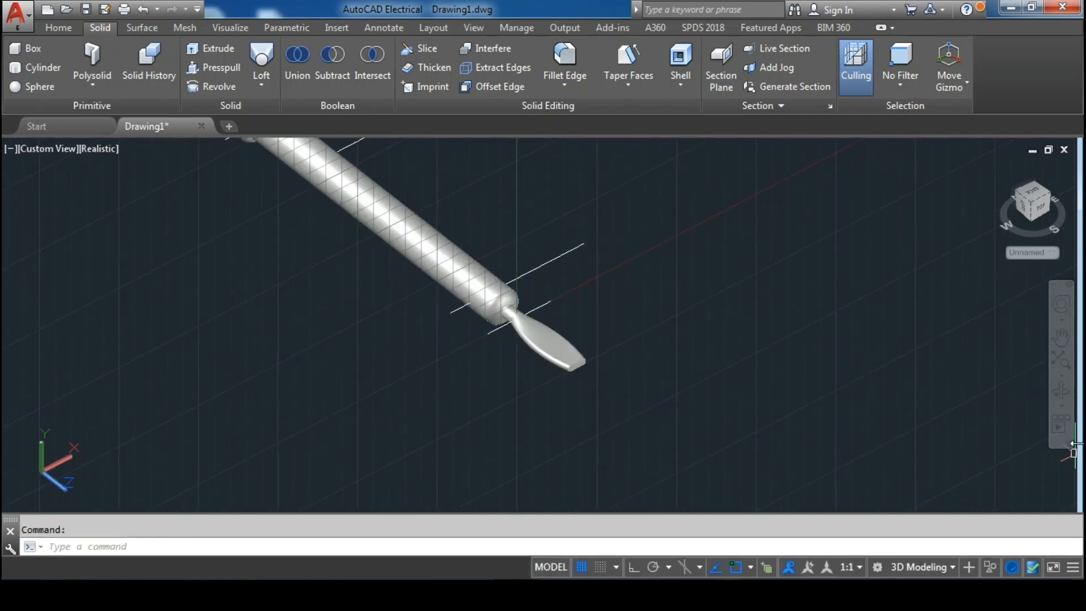
click(1061, 392)
drag(655, 318, 400, 250)
drag(513, 320, 503, 348)
middle_drag(504, 342, 531, 388)
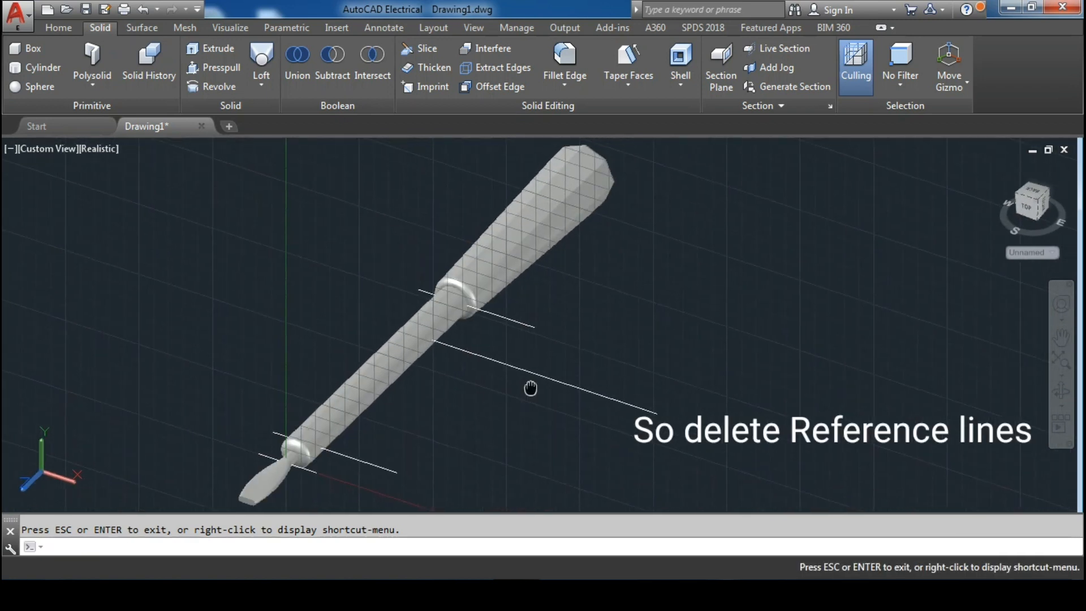
key(Escape)
middle_drag(498, 331, 500, 289)
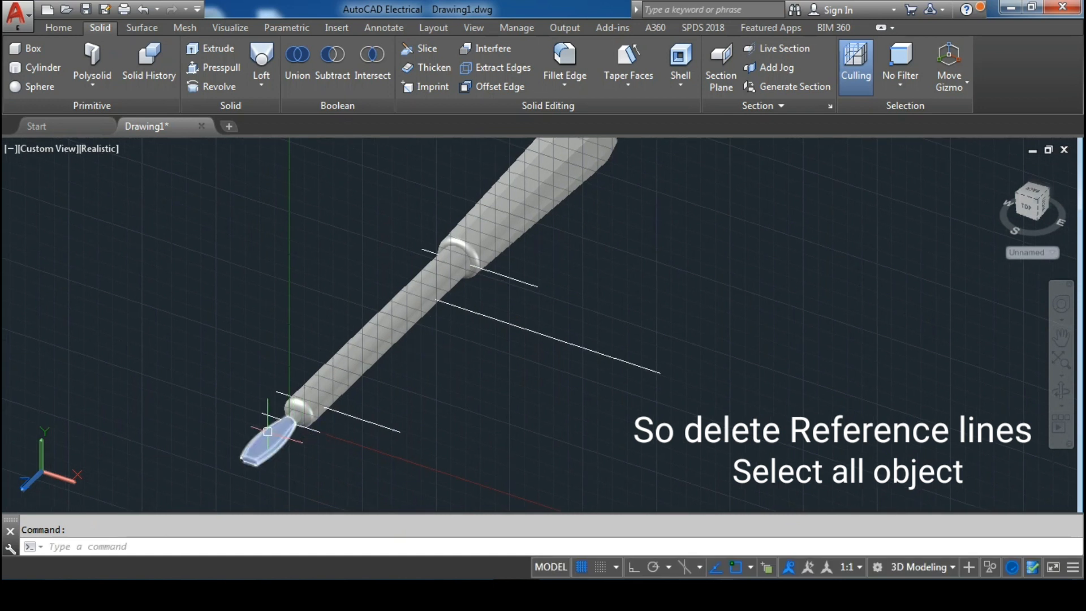
Select all parts of the screwdriver, from the flat tip and shaft to the handle, and hide them from the drawing
click(294, 431)
scroll(331, 375, up, 3)
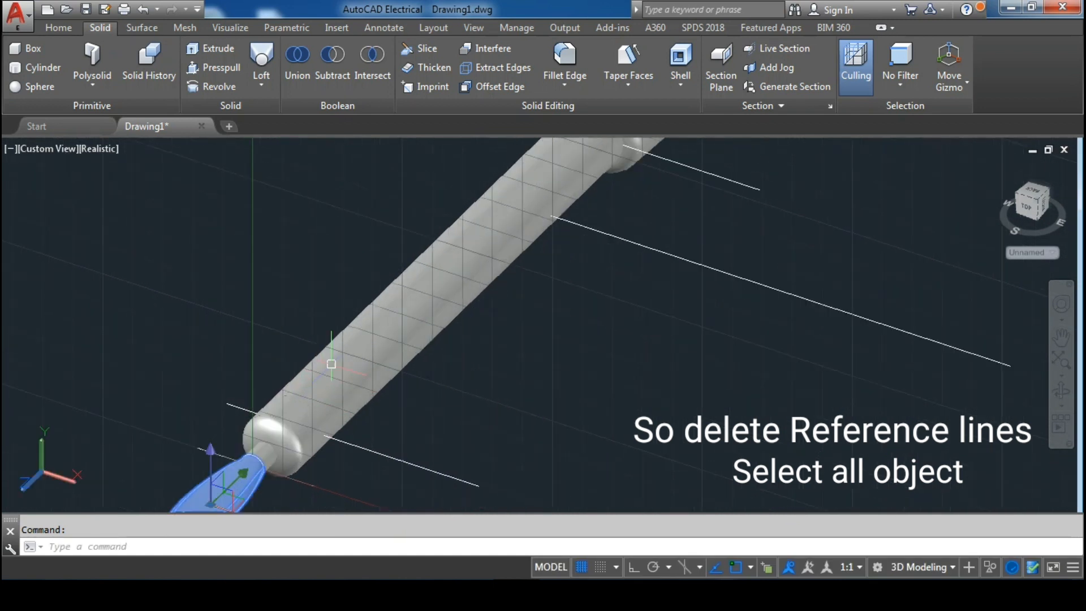
click(313, 350)
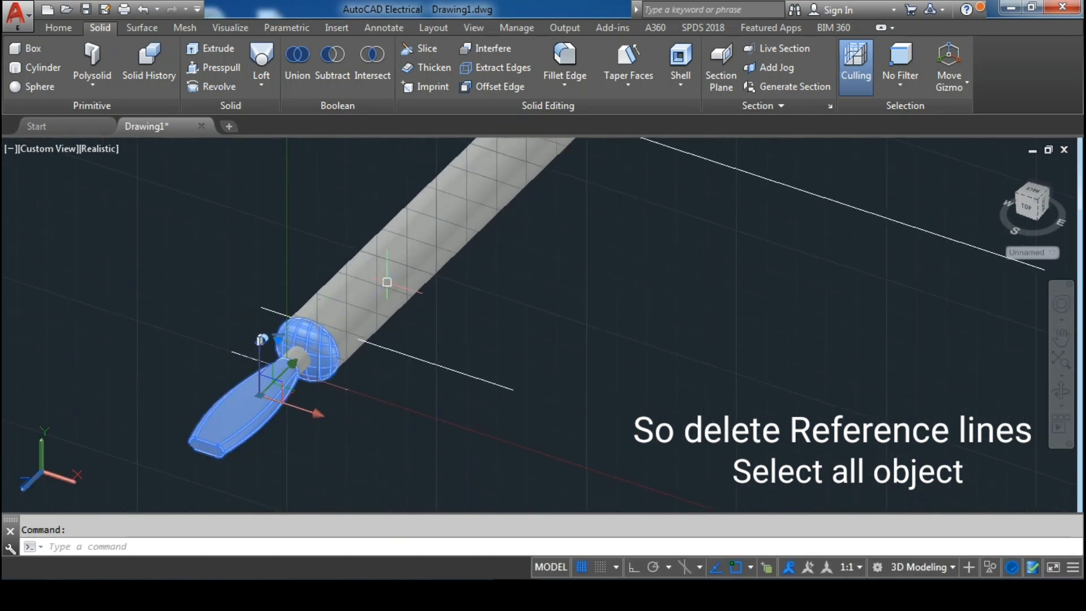
click(388, 280)
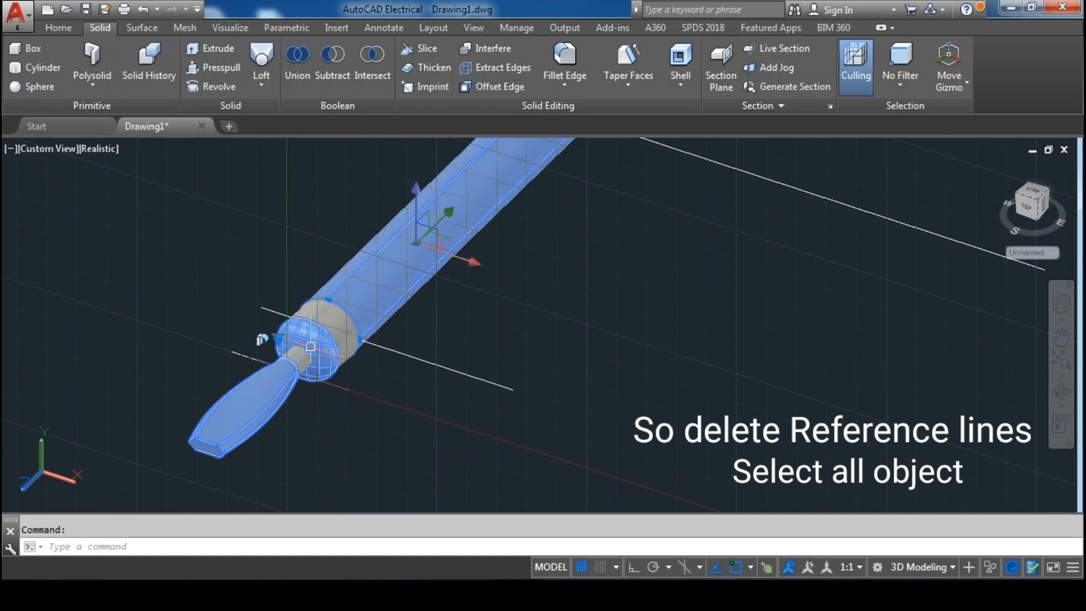
scroll(328, 329, up, 4)
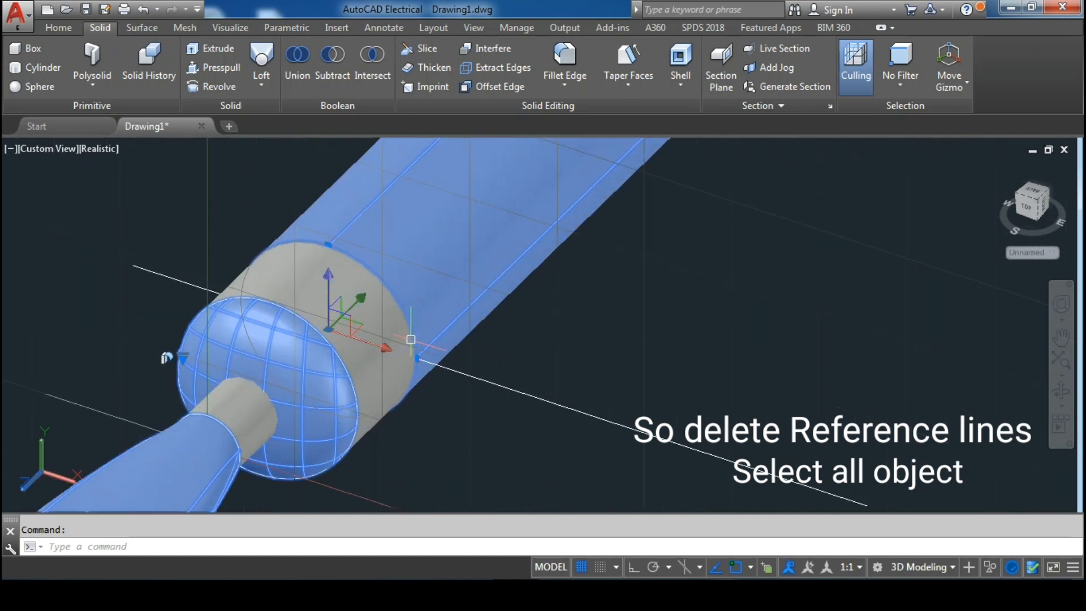
click(328, 329)
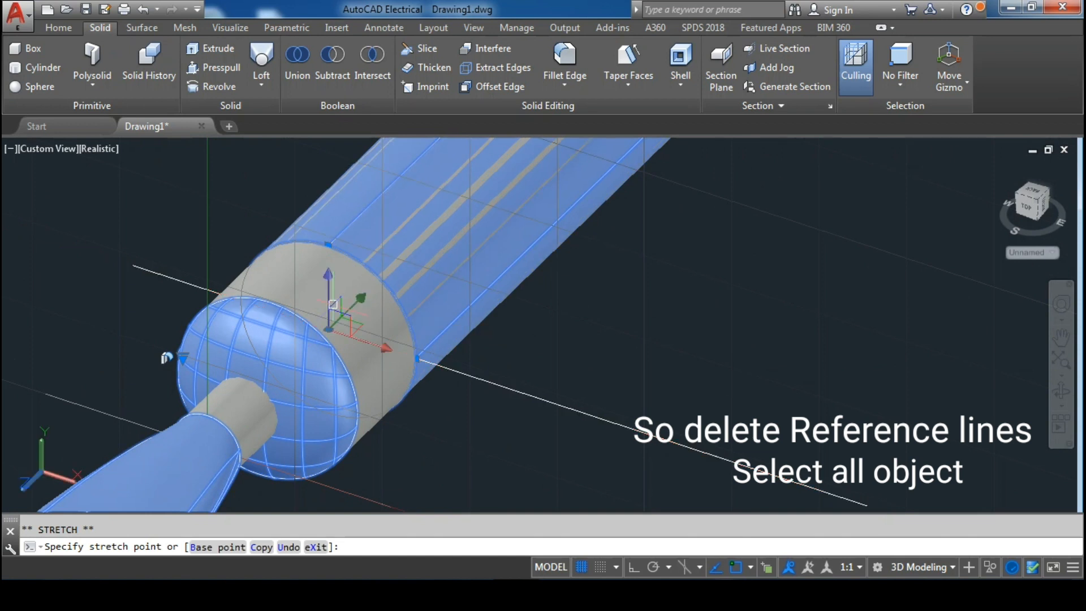
key(Escape)
click(330, 306)
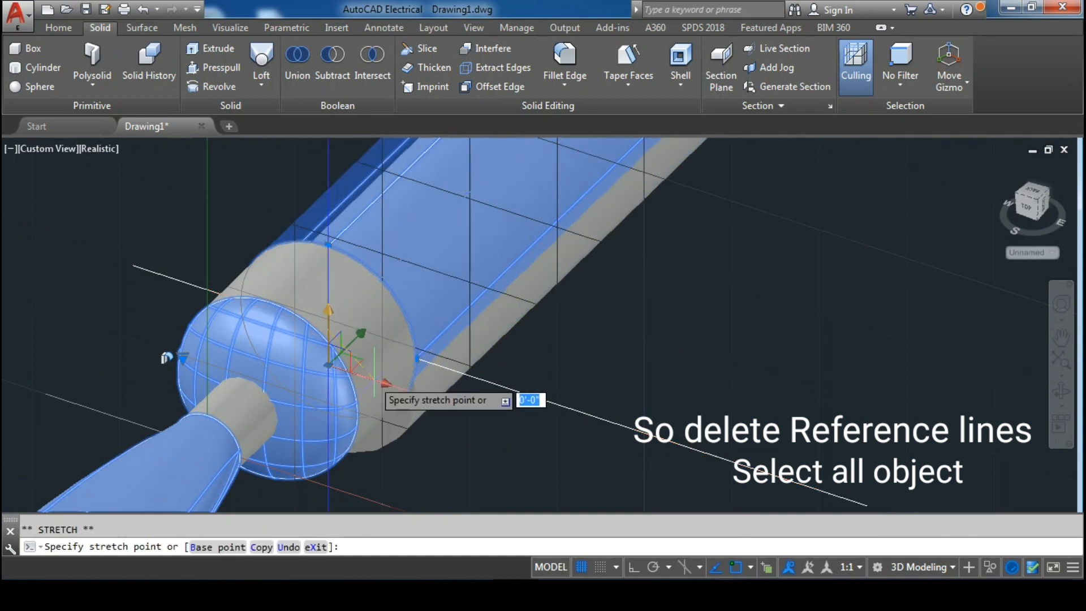
key(Escape)
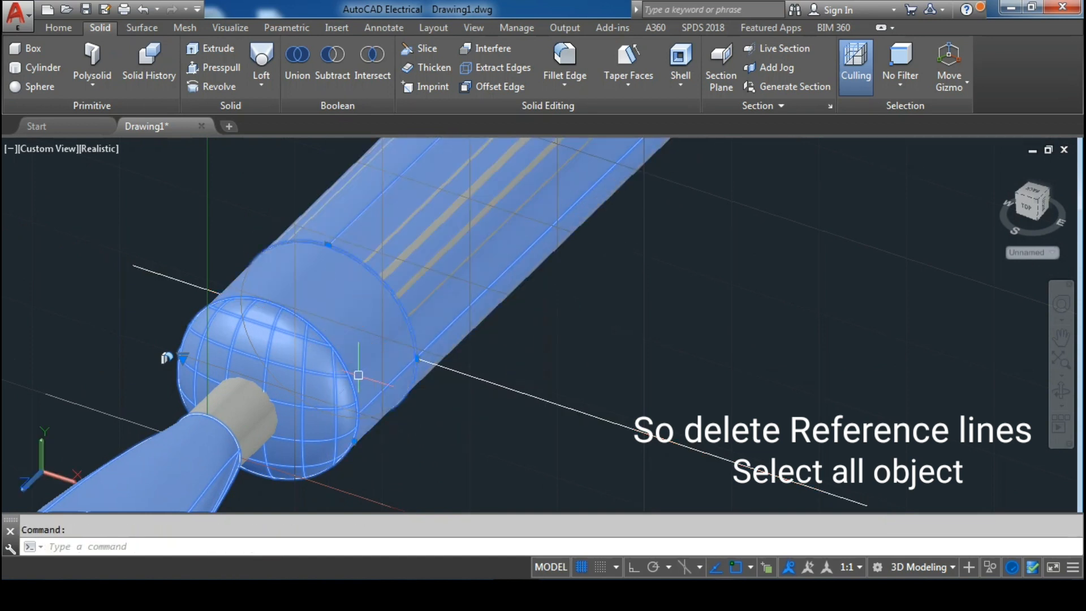
middle_drag(166, 358, 387, 530)
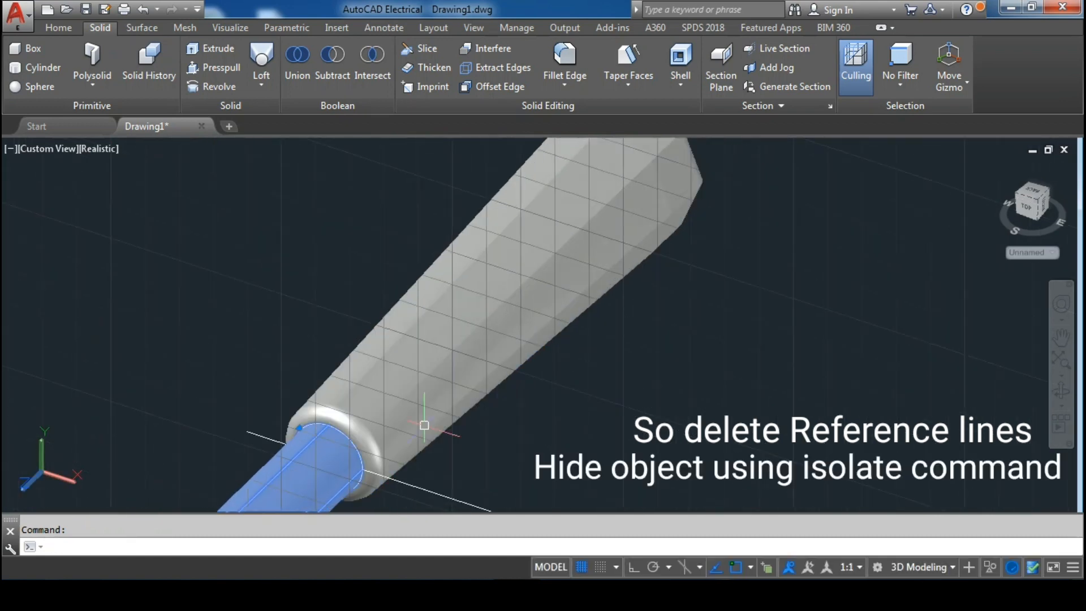
click(472, 349)
right_click(713, 300)
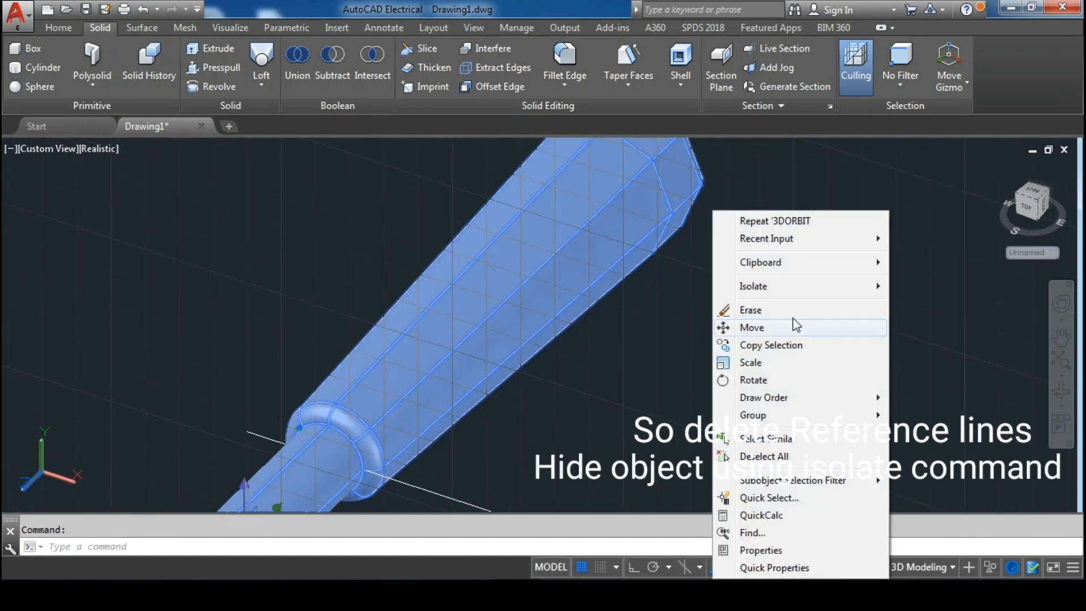
mouse_move(796, 293)
click(920, 304)
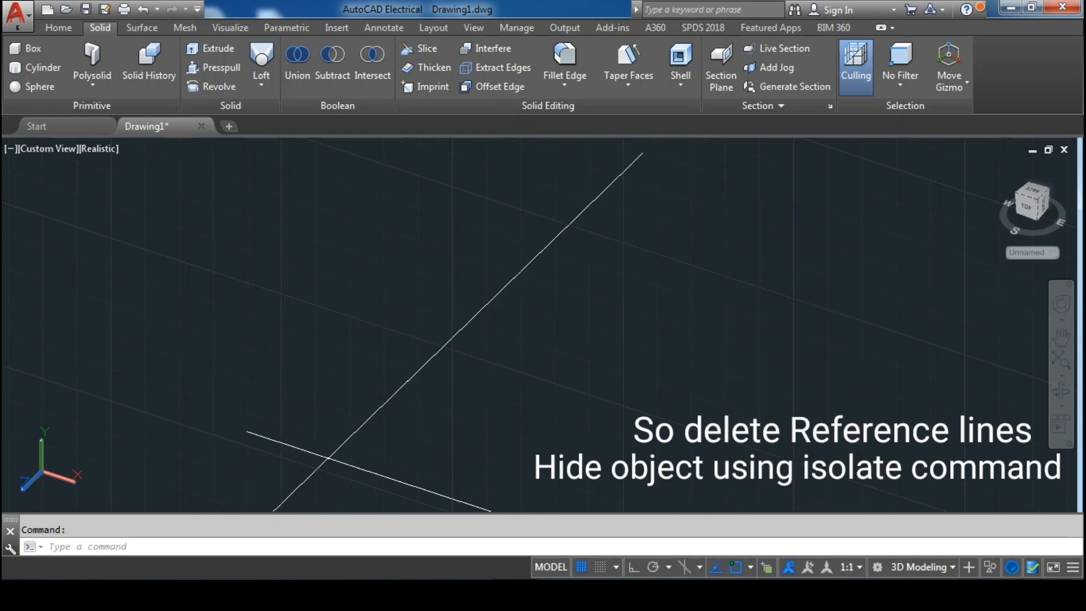
Select all the exposed reference lines with a selection window and erase them
middle_drag(618, 241, 412, 194)
click(405, 199)
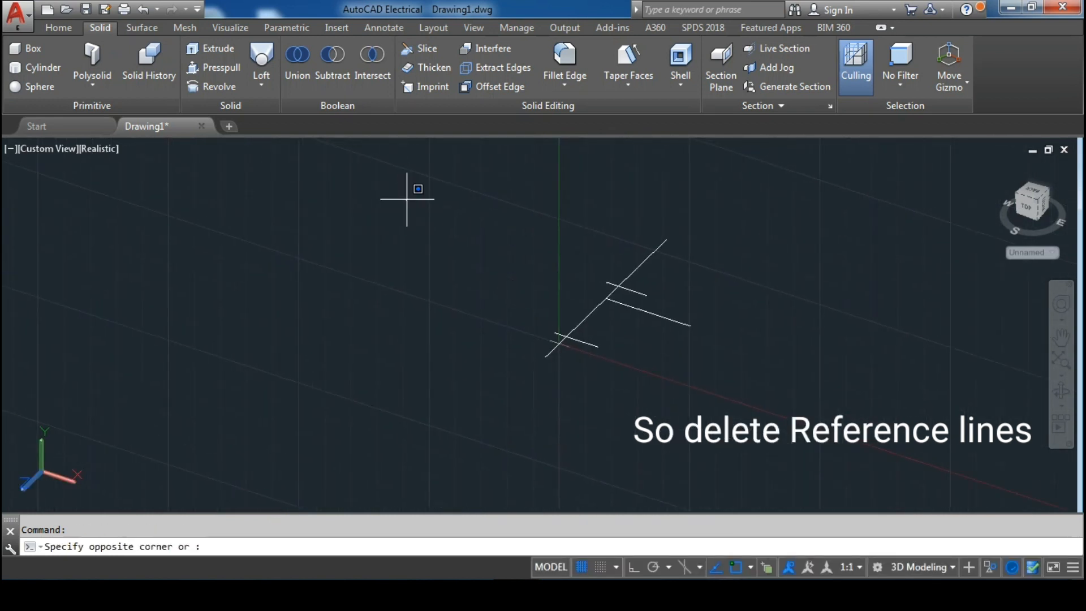
click(747, 428)
key(Delete)
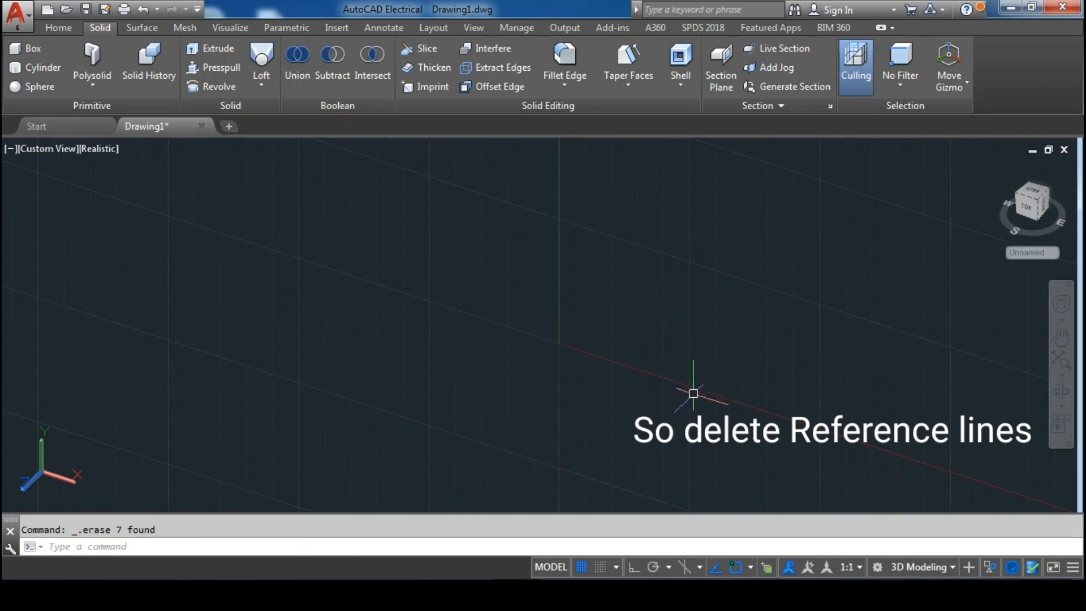
End the object isolation to bring back the hidden screwdriver parts
right_click(289, 212)
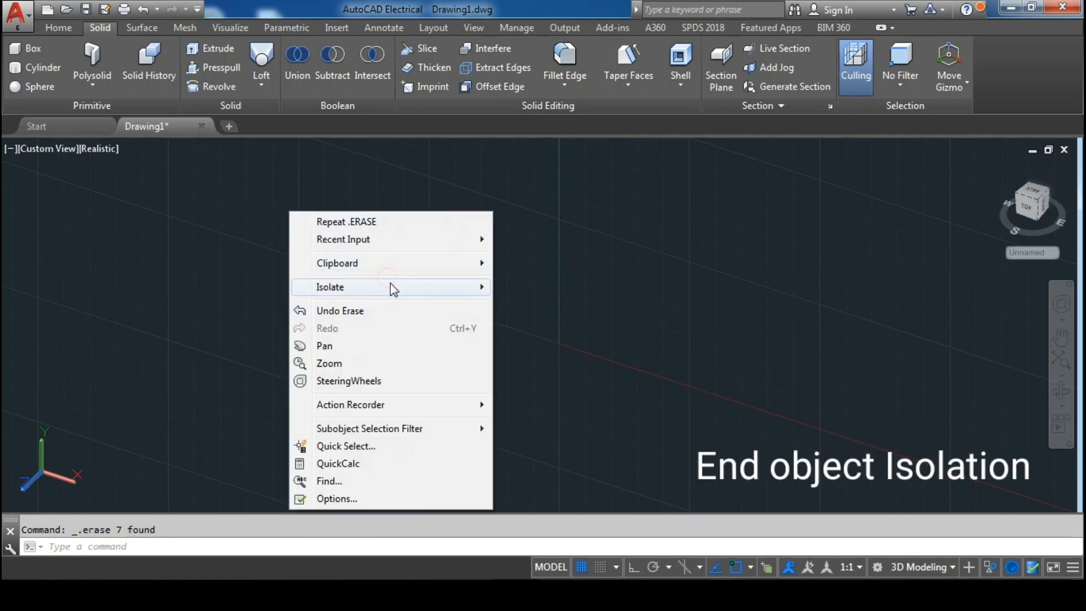
mouse_move(394, 289)
click(546, 320)
middle_drag(781, 373, 699, 342)
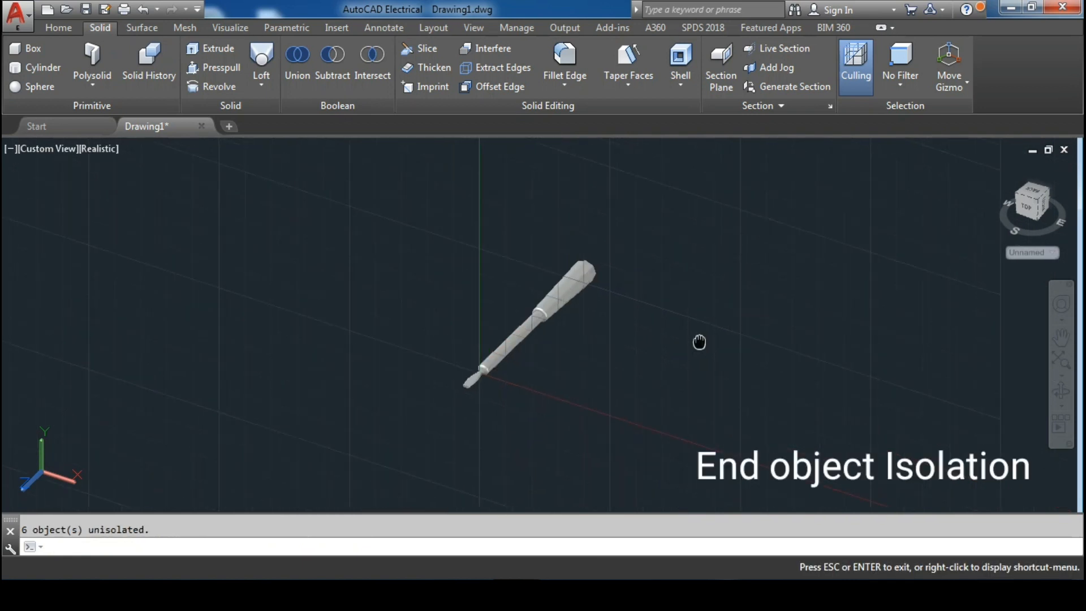
scroll(526, 342, up, 4)
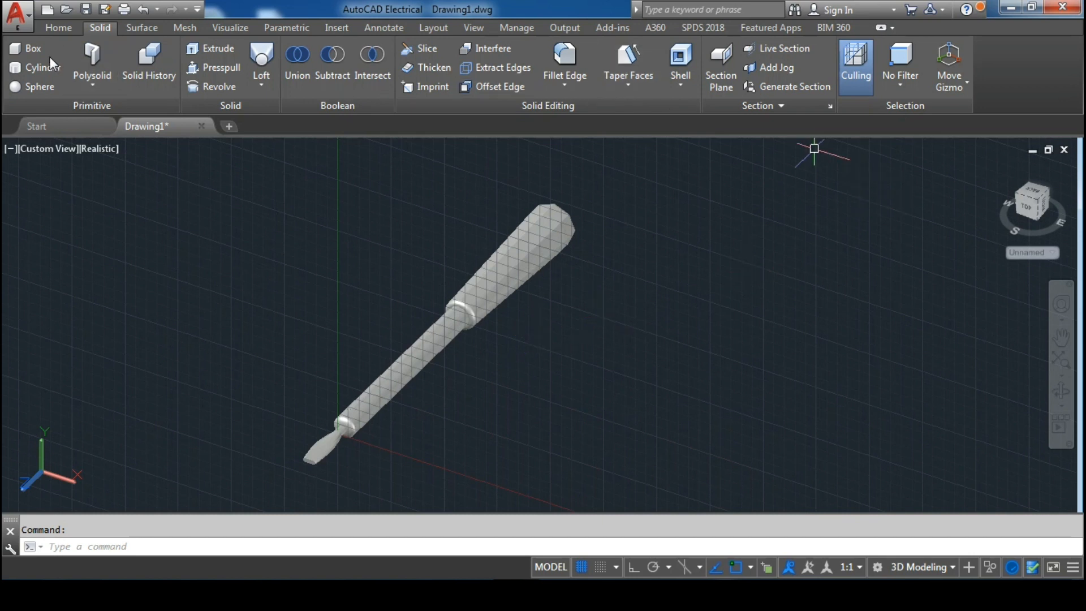
Show the screwdriver in the Top preset view and return it to the SE Isometric view
click(58, 27)
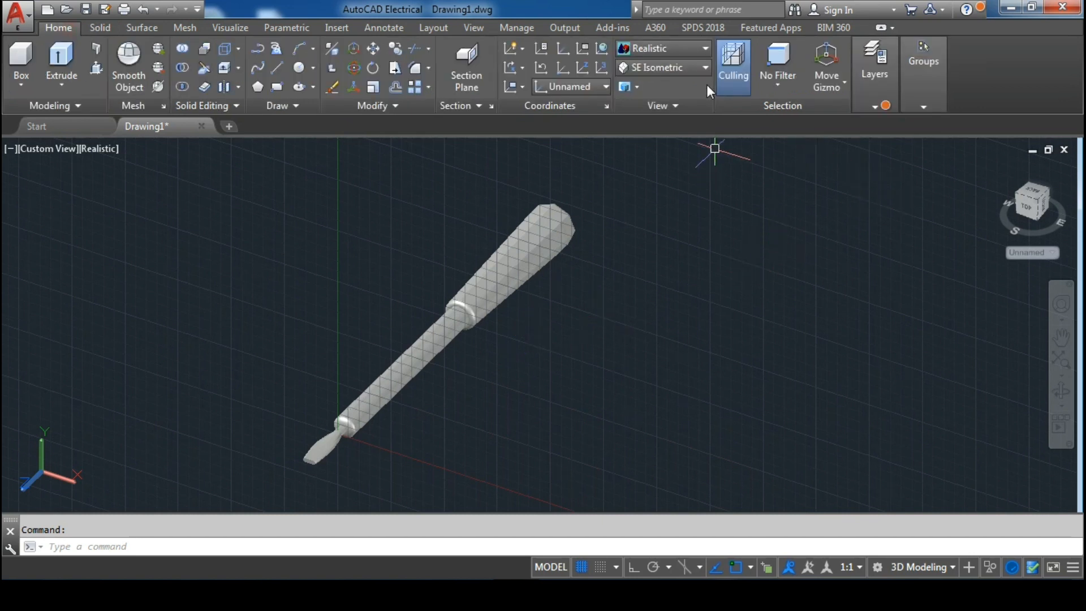
click(705, 69)
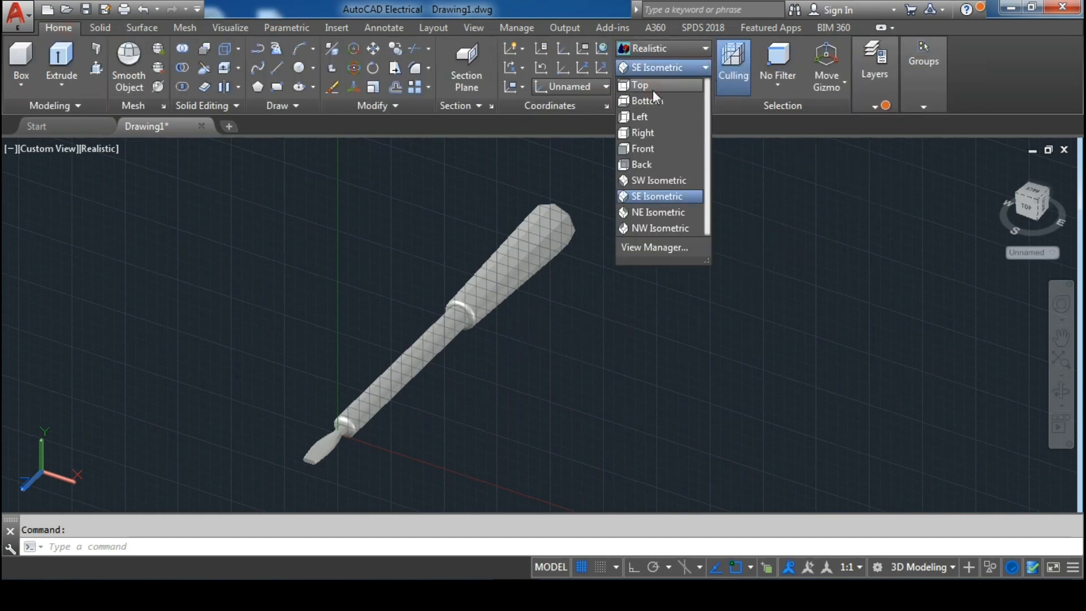
click(653, 90)
click(664, 73)
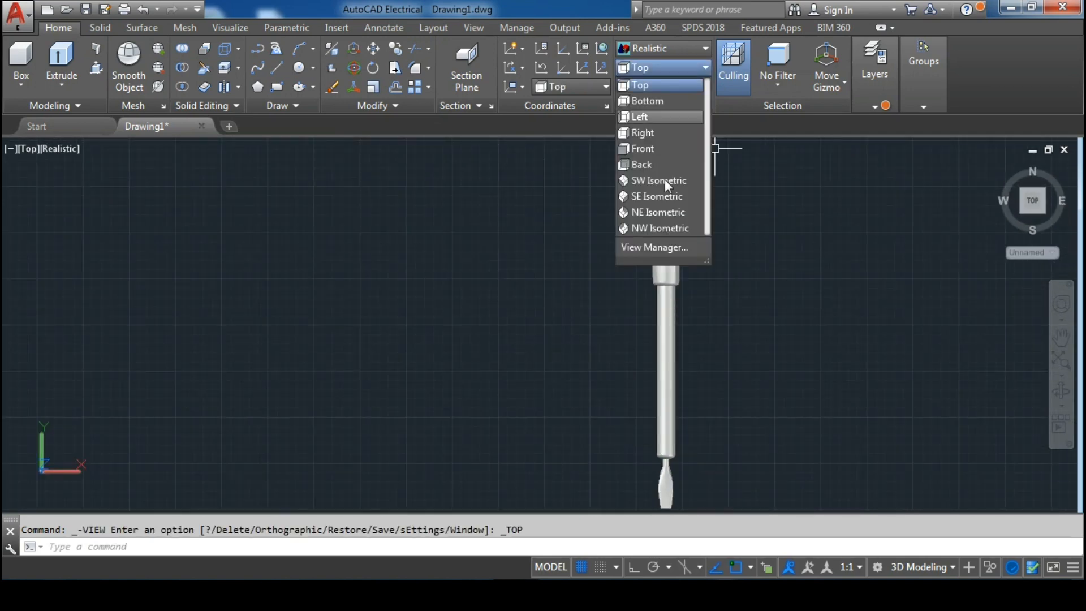
click(665, 197)
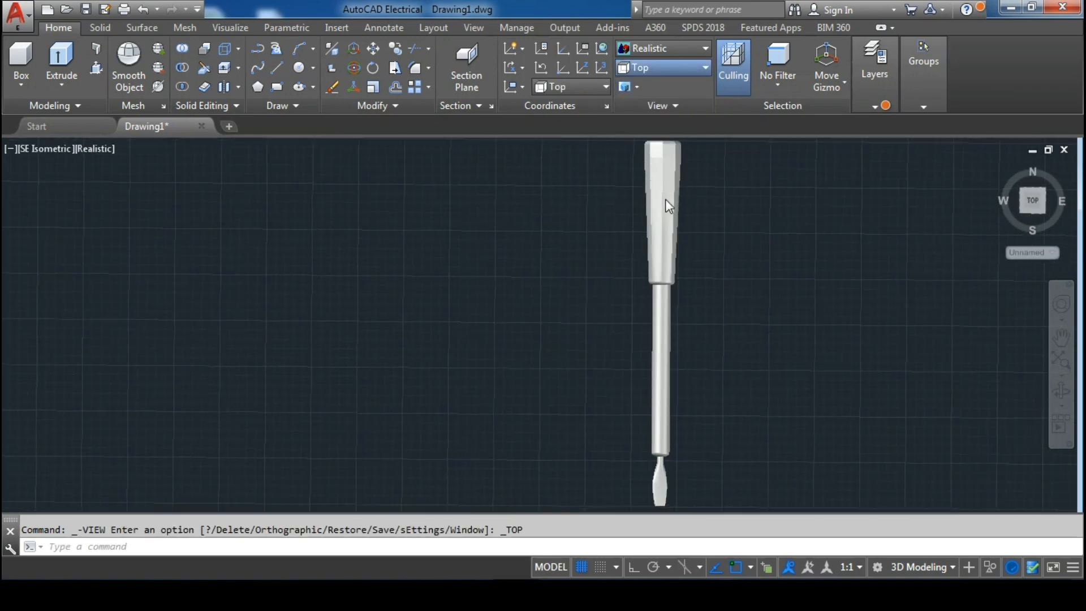
scroll(628, 306, up, 5)
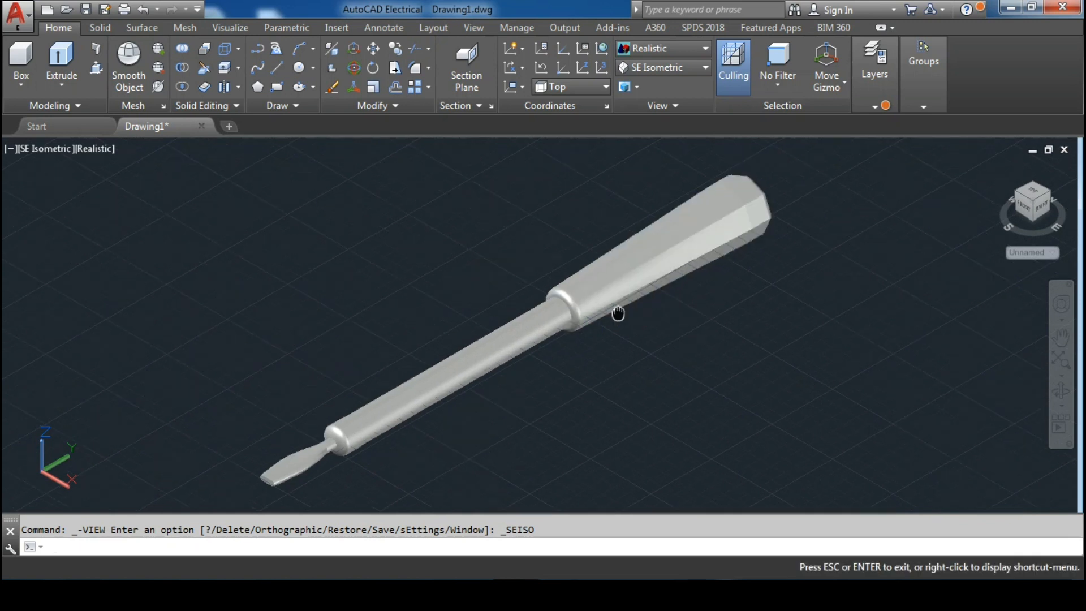
middle_drag(618, 313, 594, 315)
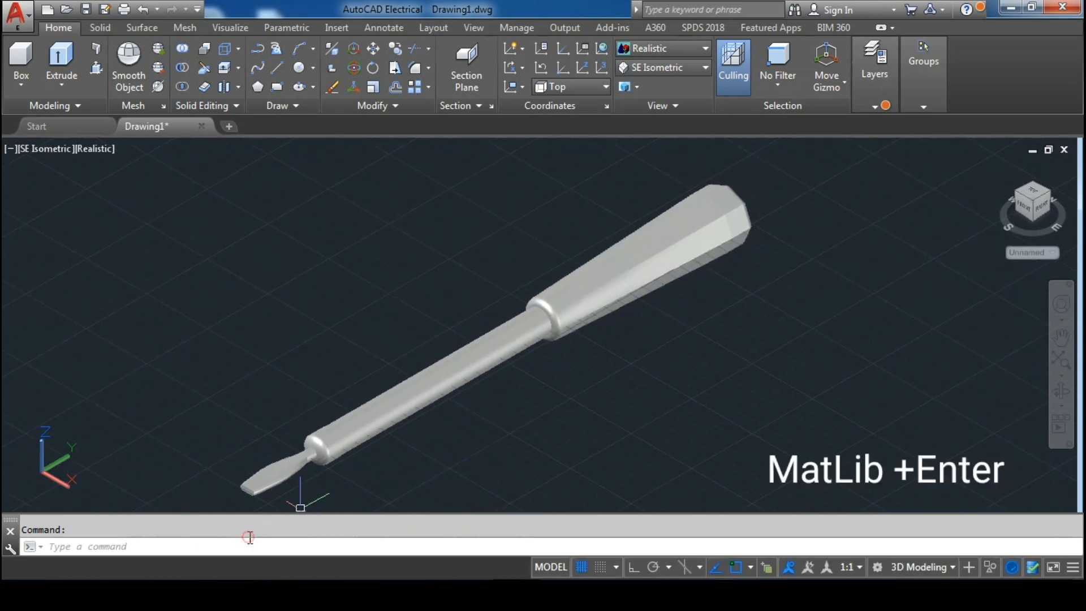
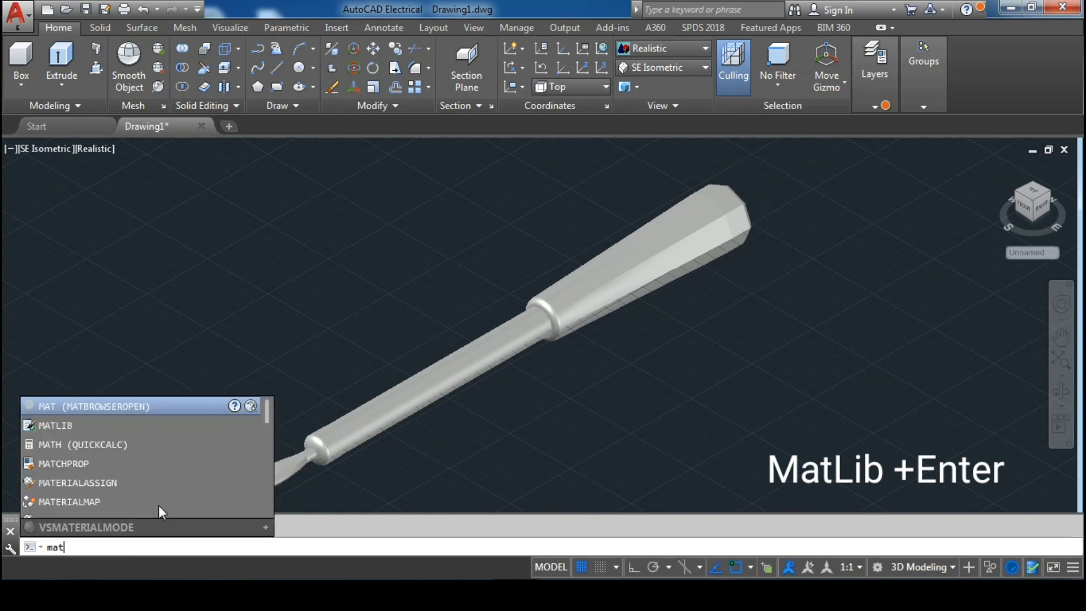
Open the Materials Browser with the MATLIB command, keeping the whole screwdriver in sight beside it
text(lib)
key(Return)
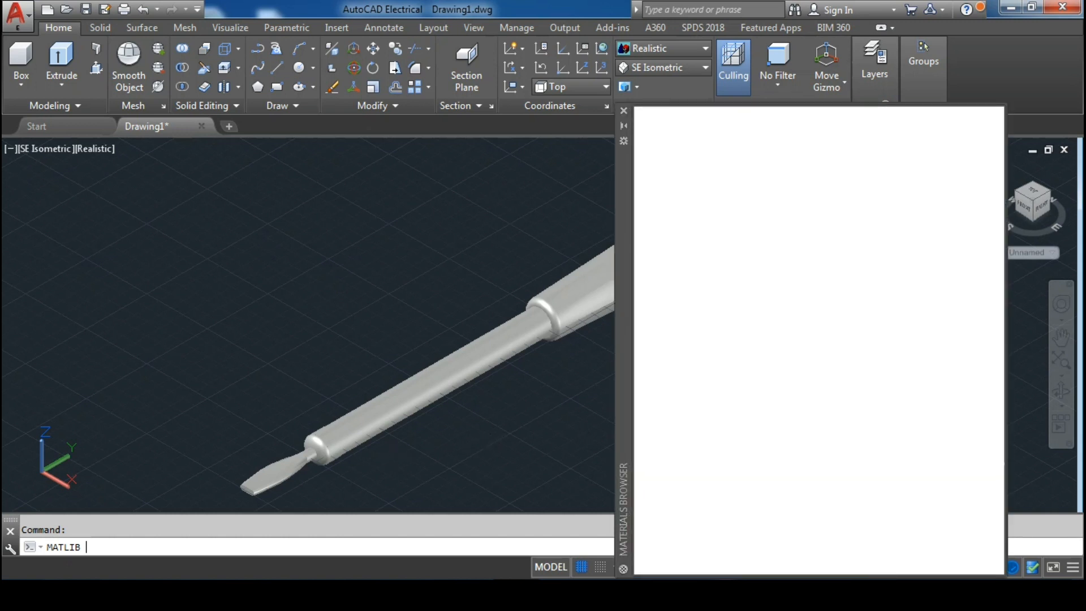
key(Return)
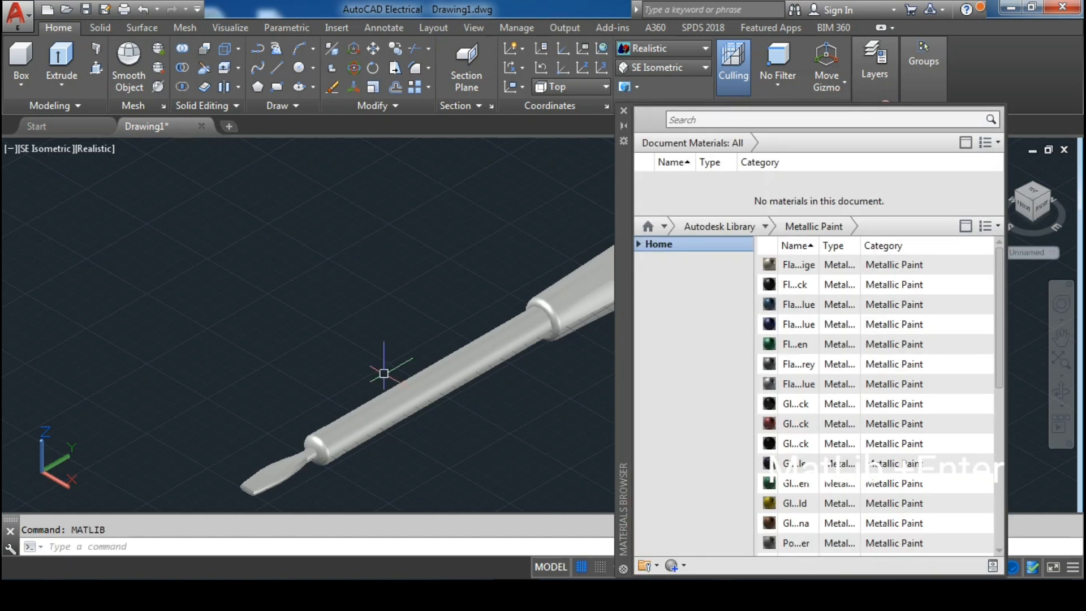
scroll(225, 245, up, 2)
middle_drag(226, 245, 149, 259)
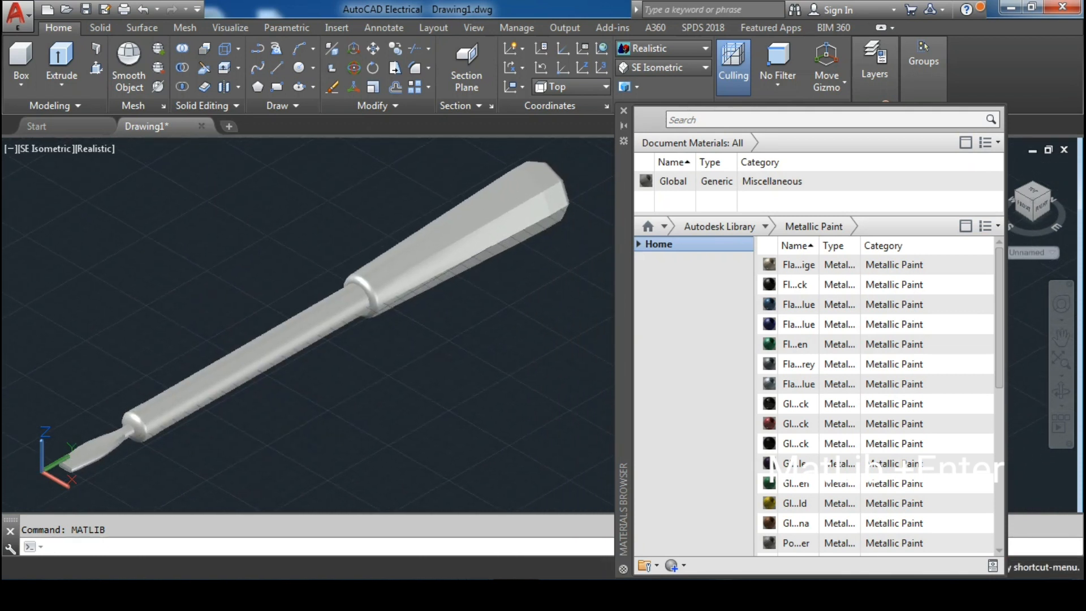
middle_drag(215, 266, 215, 267)
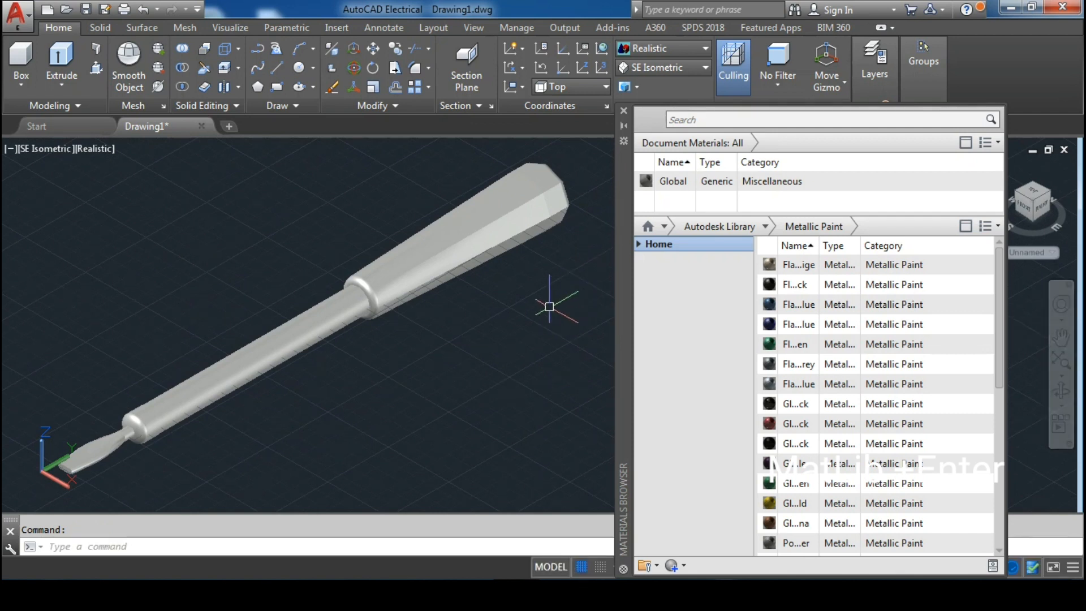
scroll(369, 317, down, 2)
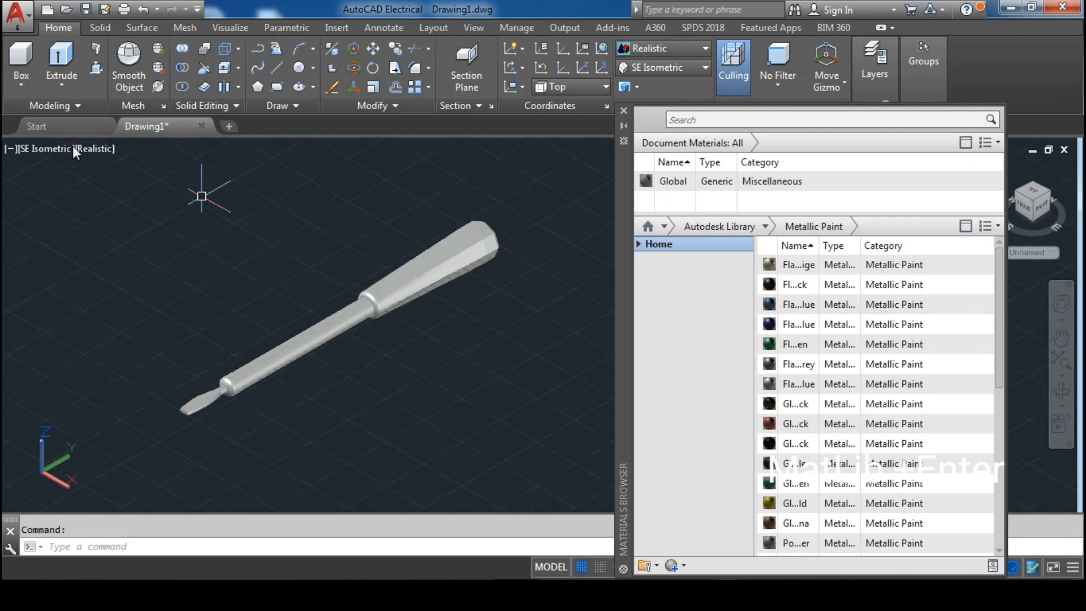
click(418, 281)
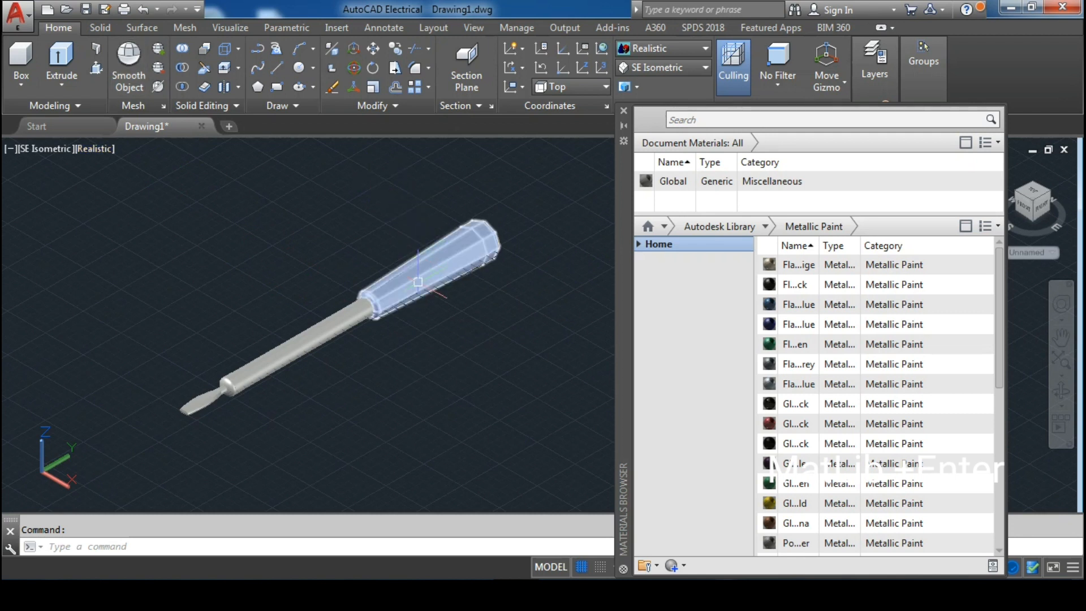
key(Escape)
Try to union the screwdriver's handle by selecting only the handle body
scroll(470, 301, up, 5)
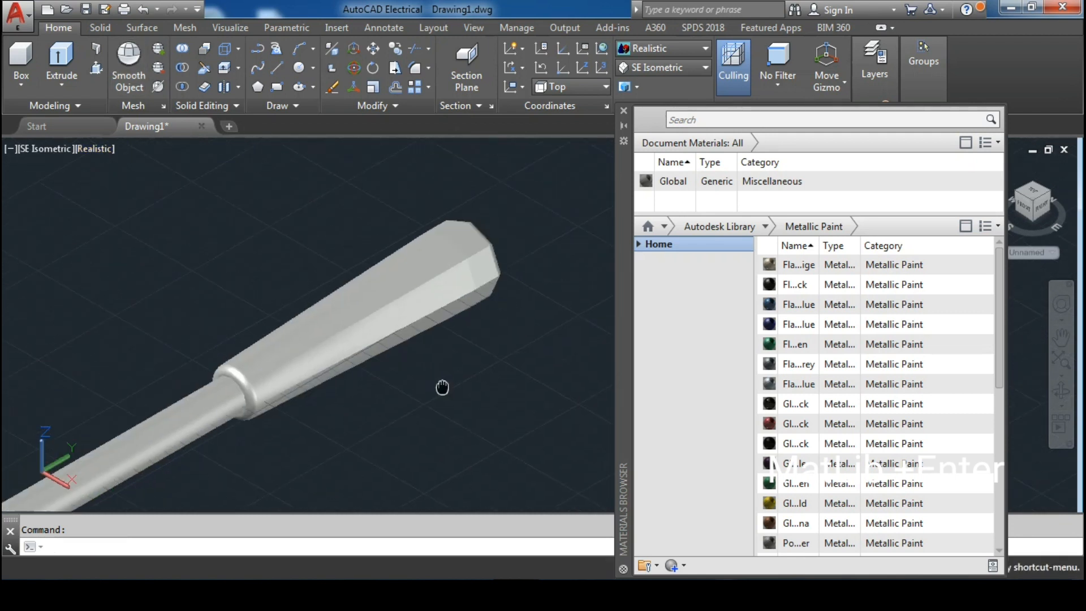
click(110, 32)
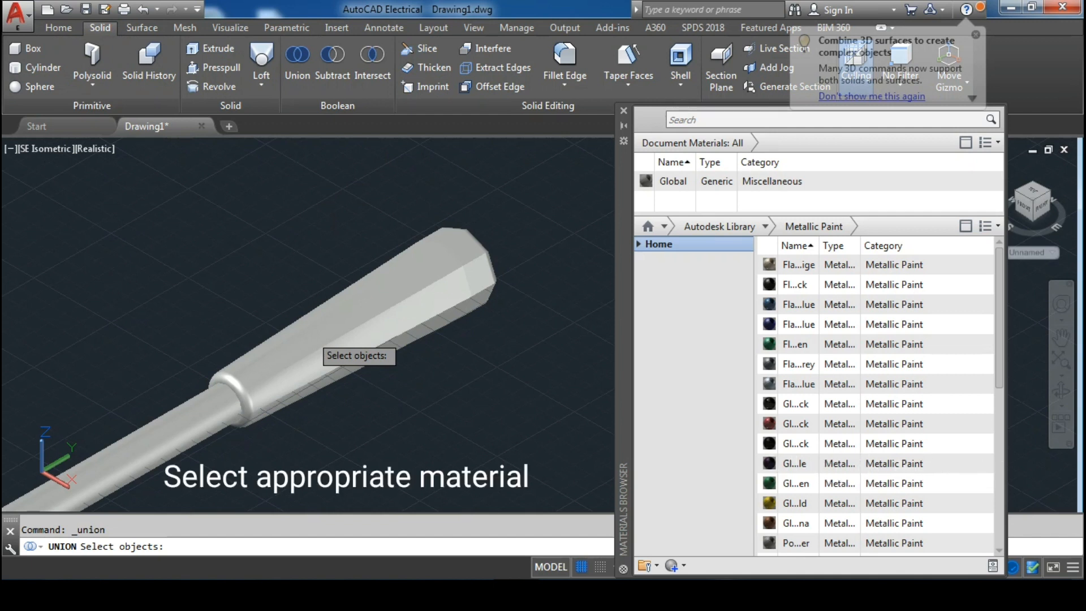
click(366, 332)
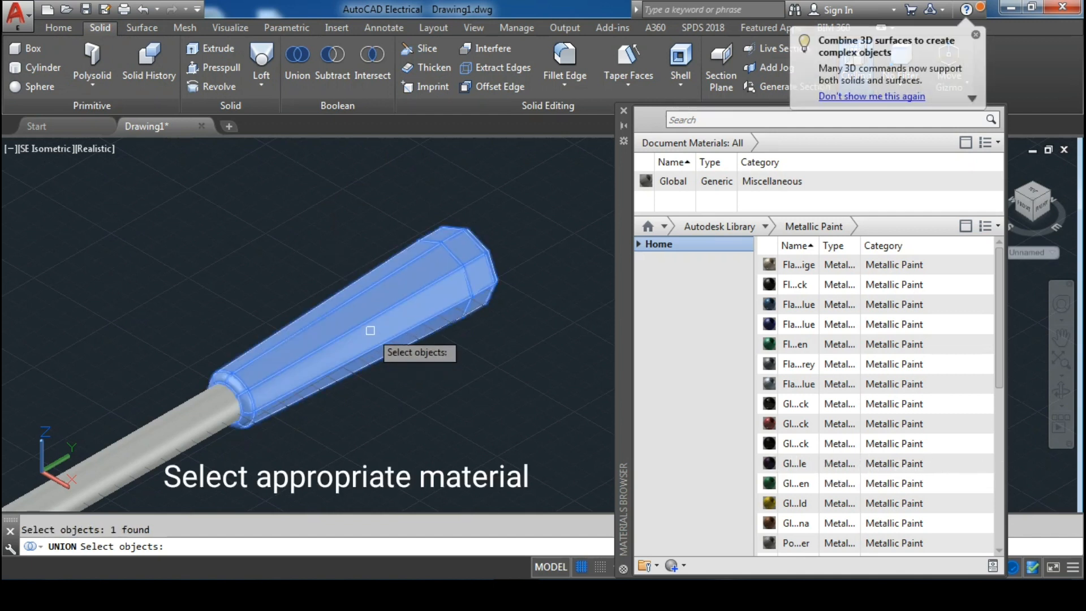
key(Return)
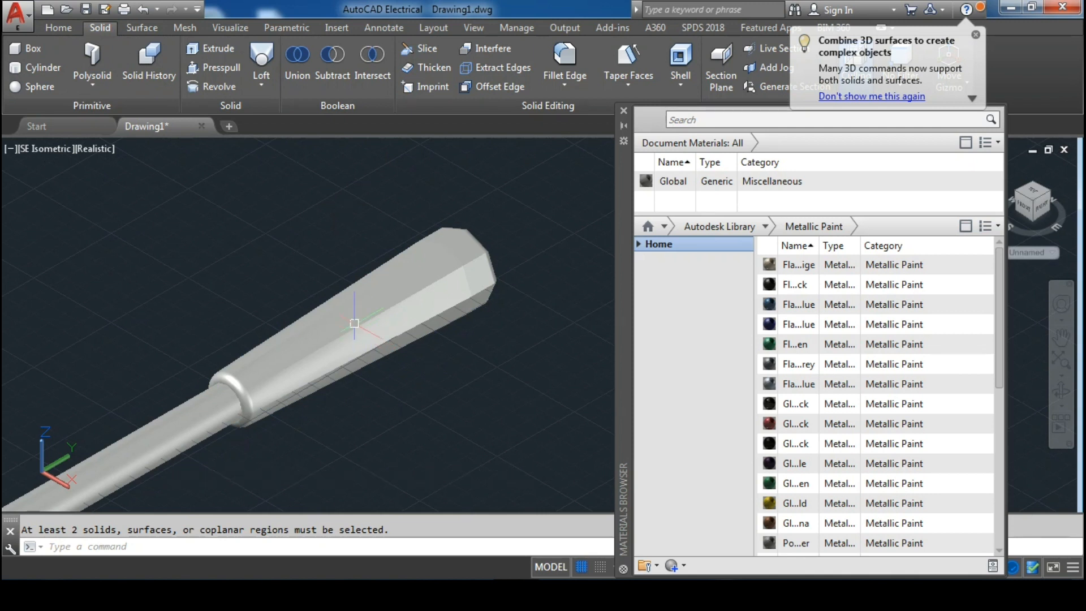
click(354, 323)
key(Escape)
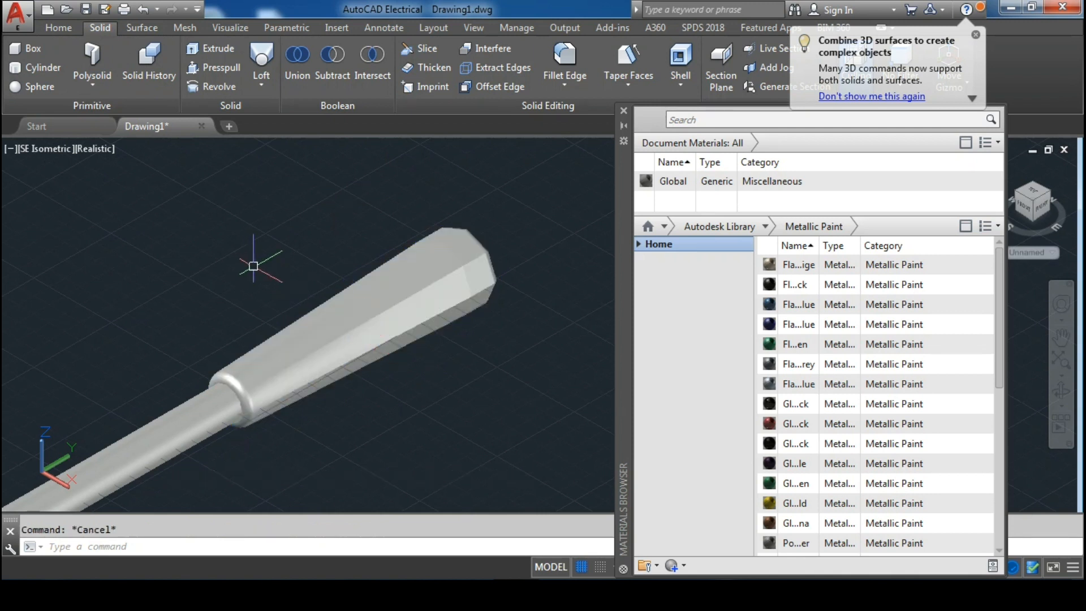
Union the long shaft, its rounded end surface and the short section between them, continuing the operation despite the surface association loss
middle_drag(256, 268, 432, 162)
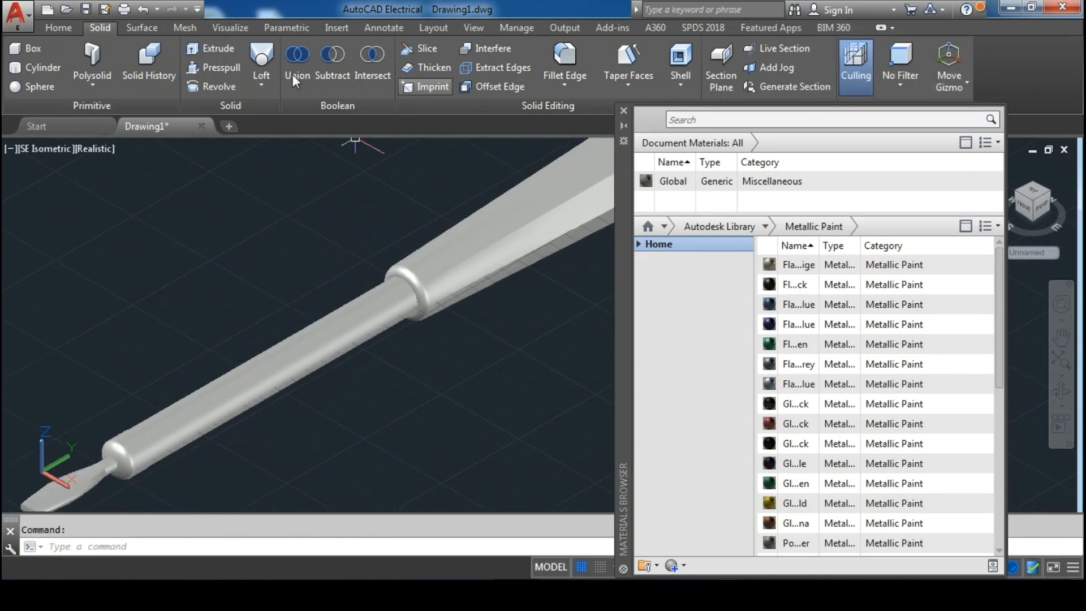
click(291, 62)
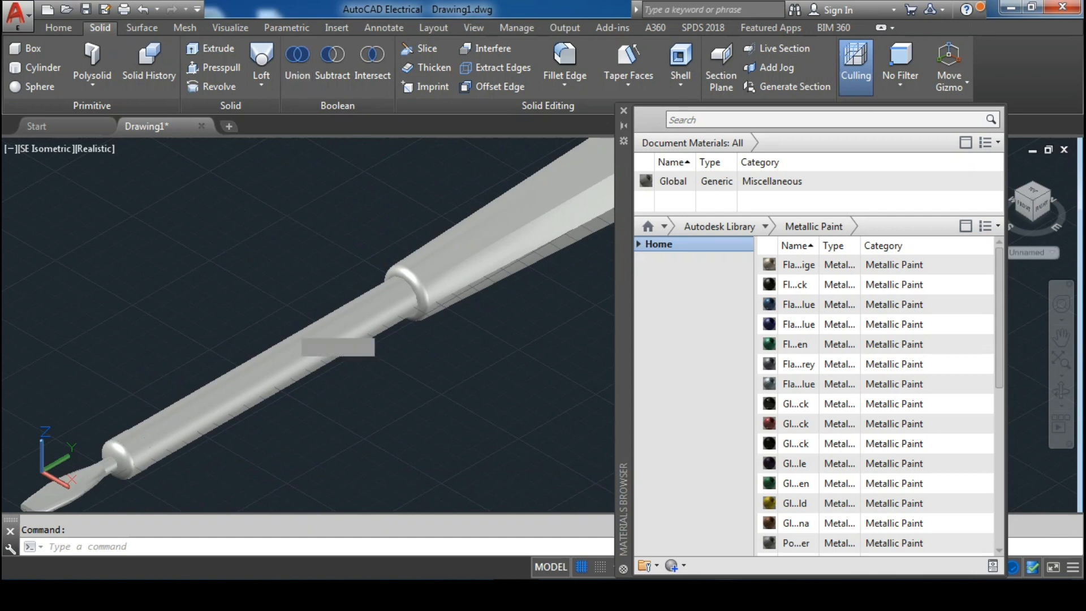
click(280, 348)
click(122, 450)
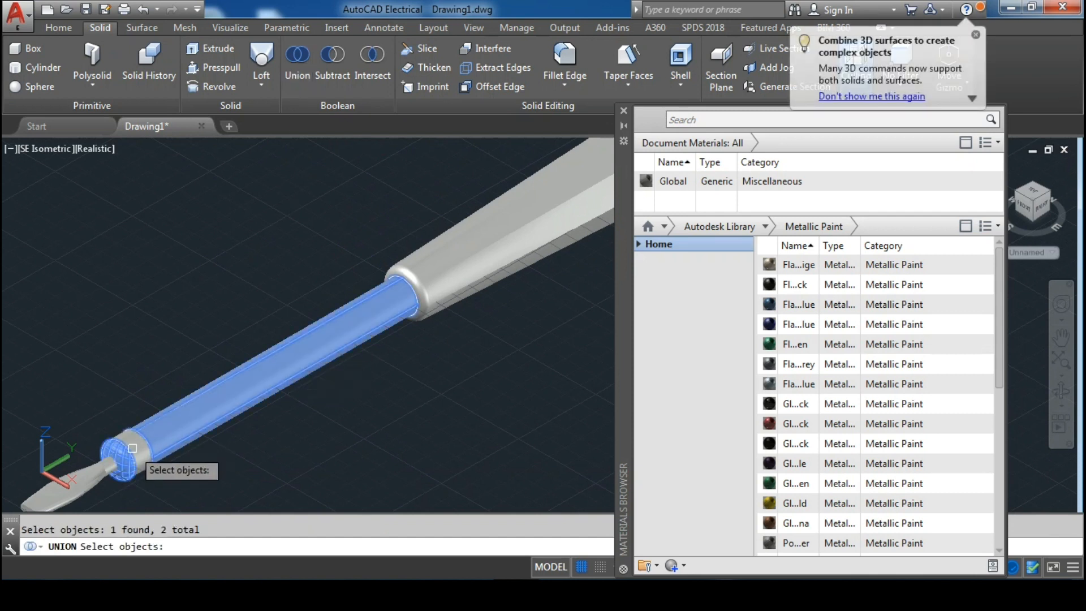
click(123, 450)
scroll(143, 441, up, 3)
click(144, 438)
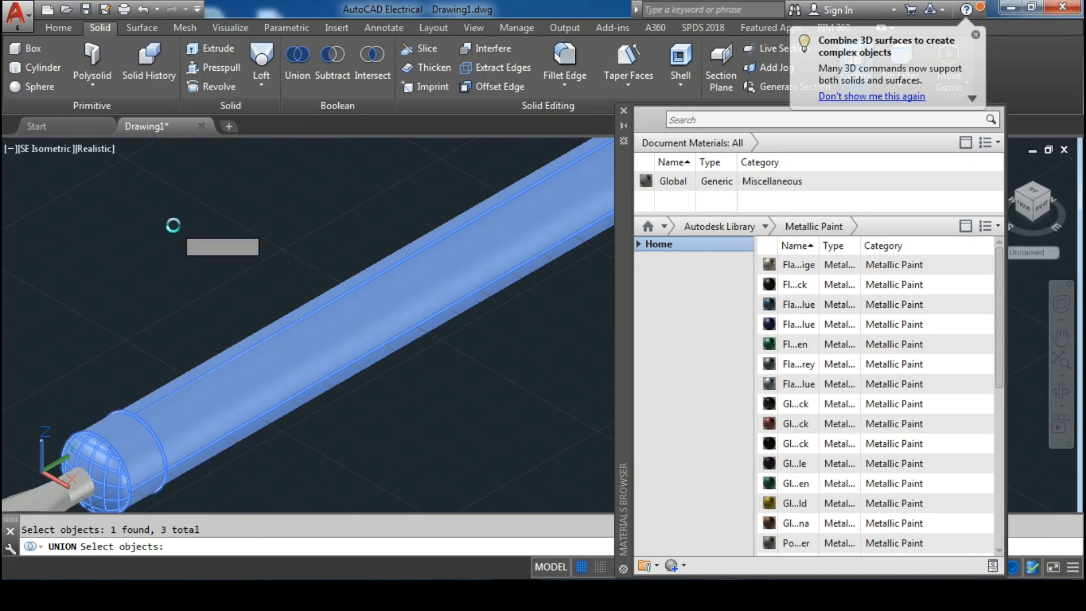
key(Return)
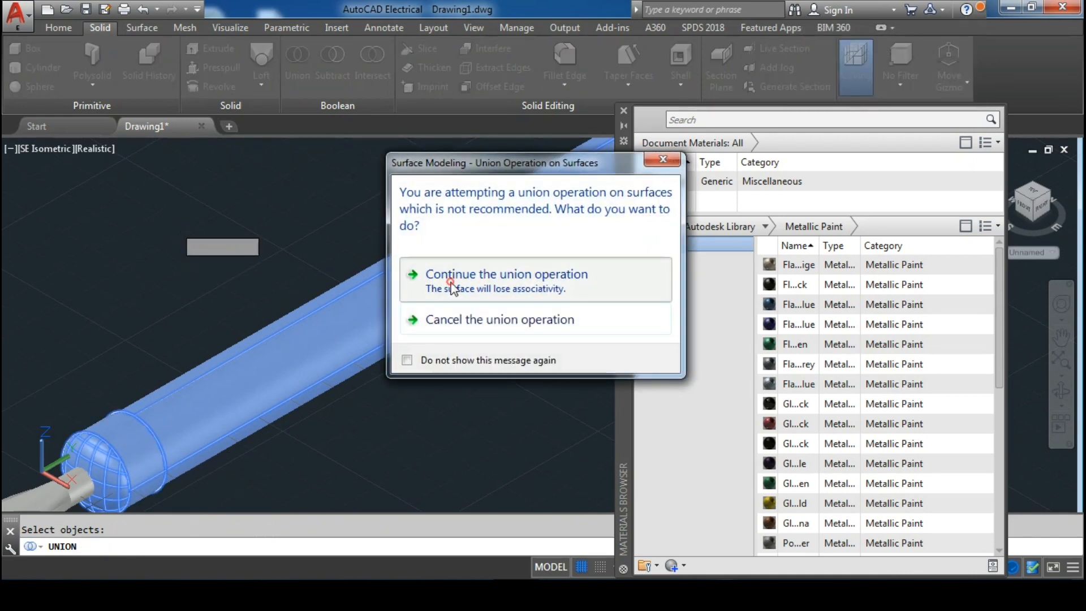
click(450, 288)
Union the flat screwdriver tip with the short neck that joins it to the shaft
scroll(388, 329, up, 2)
middle_drag(388, 329, 405, 250)
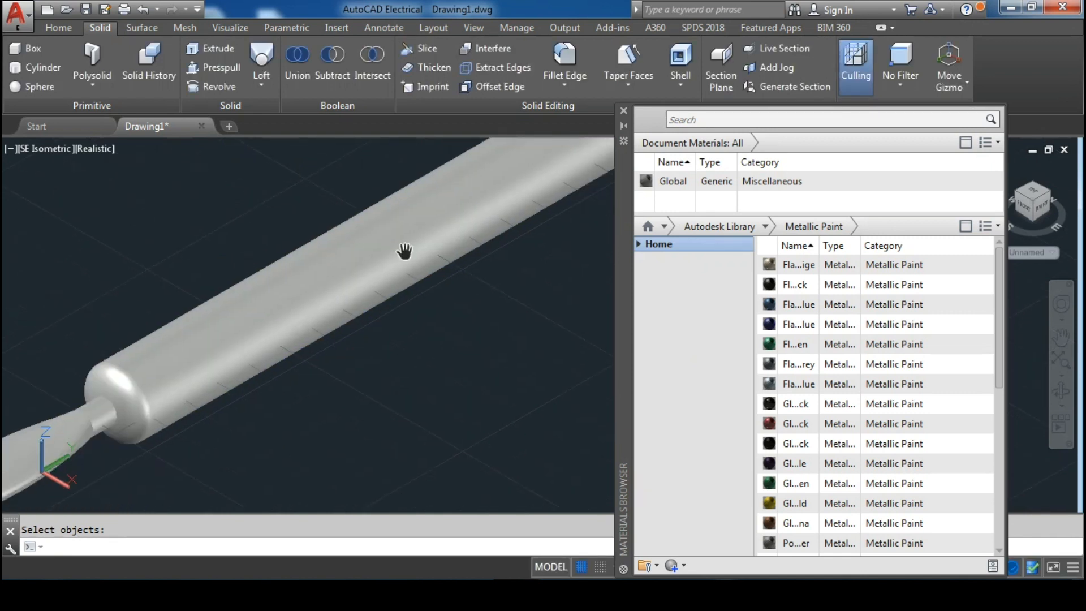
scroll(405, 250, down, 3)
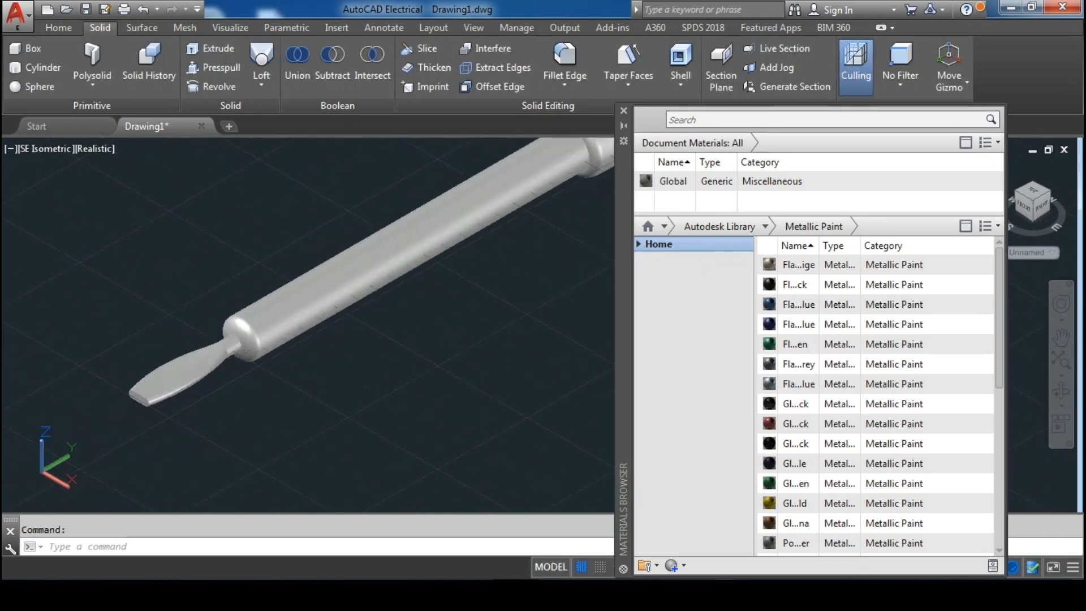
click(298, 56)
click(217, 349)
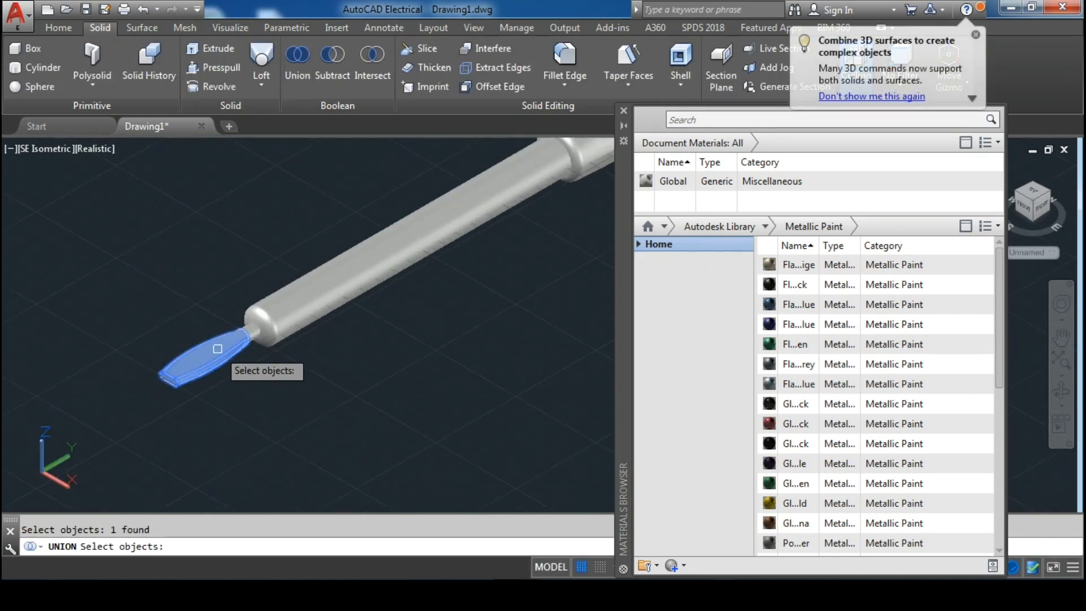
scroll(251, 332, up, 5)
click(250, 334)
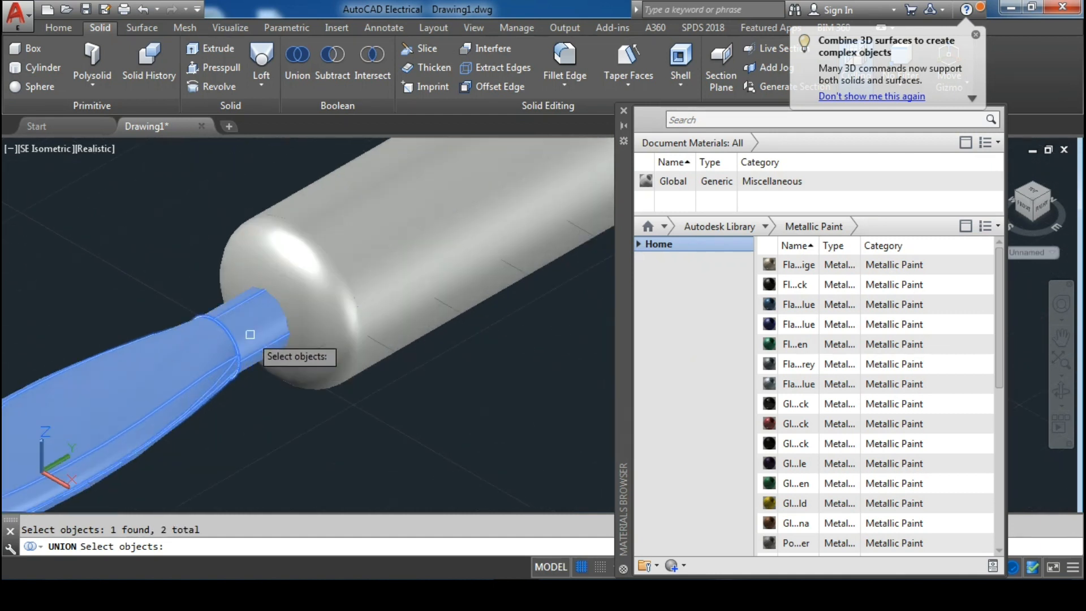
key(Return)
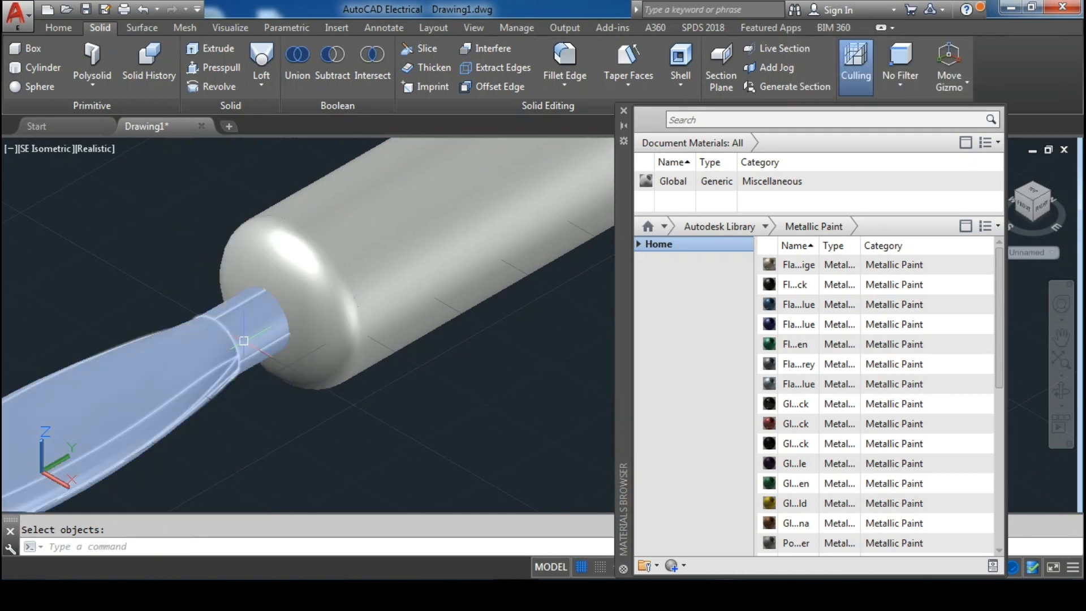
scroll(345, 298, down, 6)
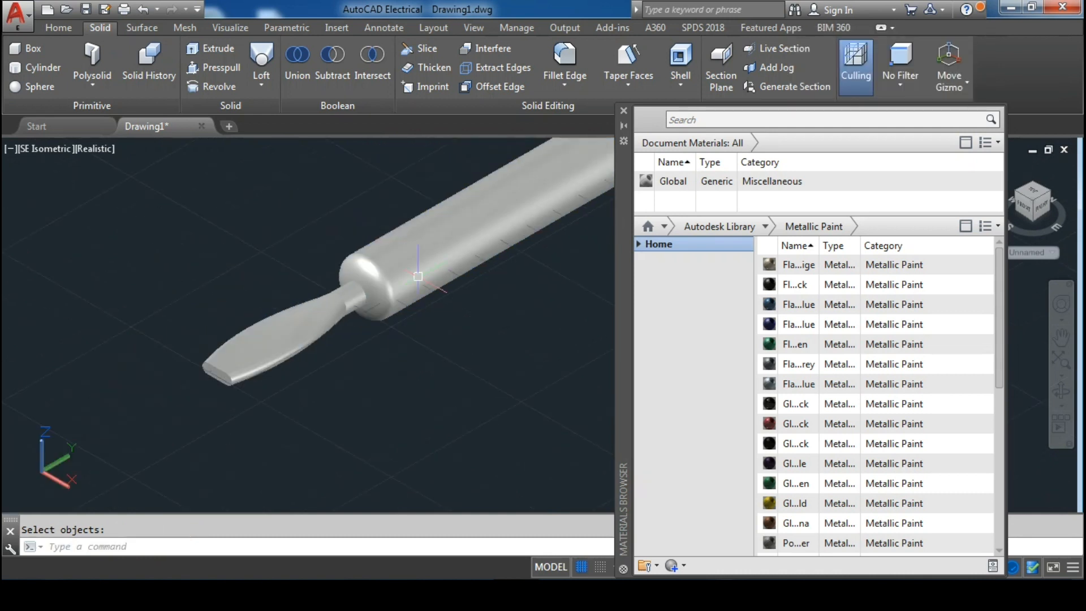
key(Escape)
Assign the Brown leather material from the Autodesk Library's Fabric category to the screwdriver's handle
scroll(290, 332, down, 5)
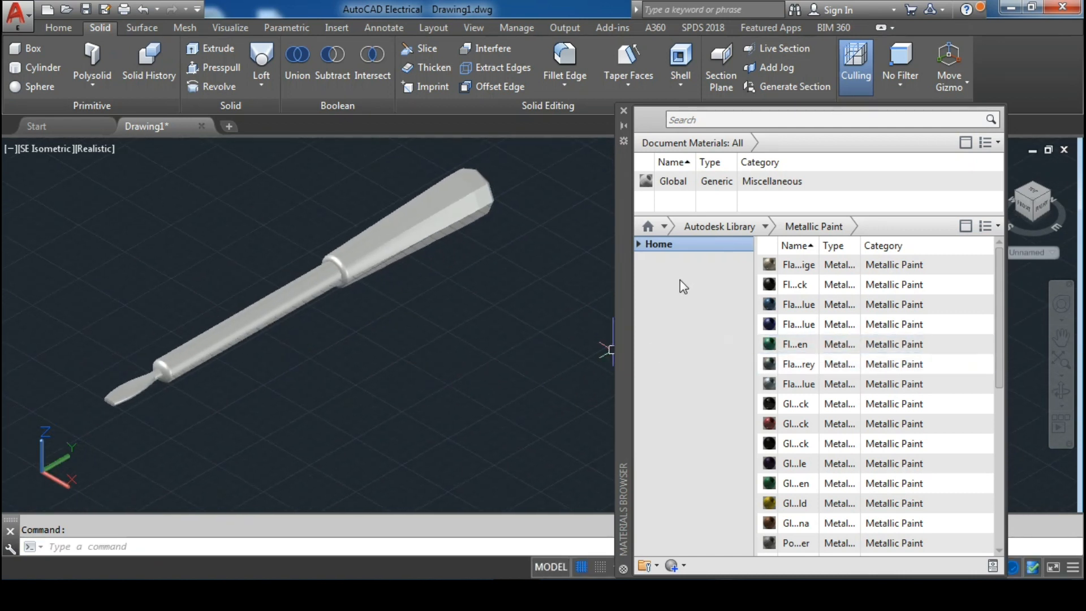
click(638, 244)
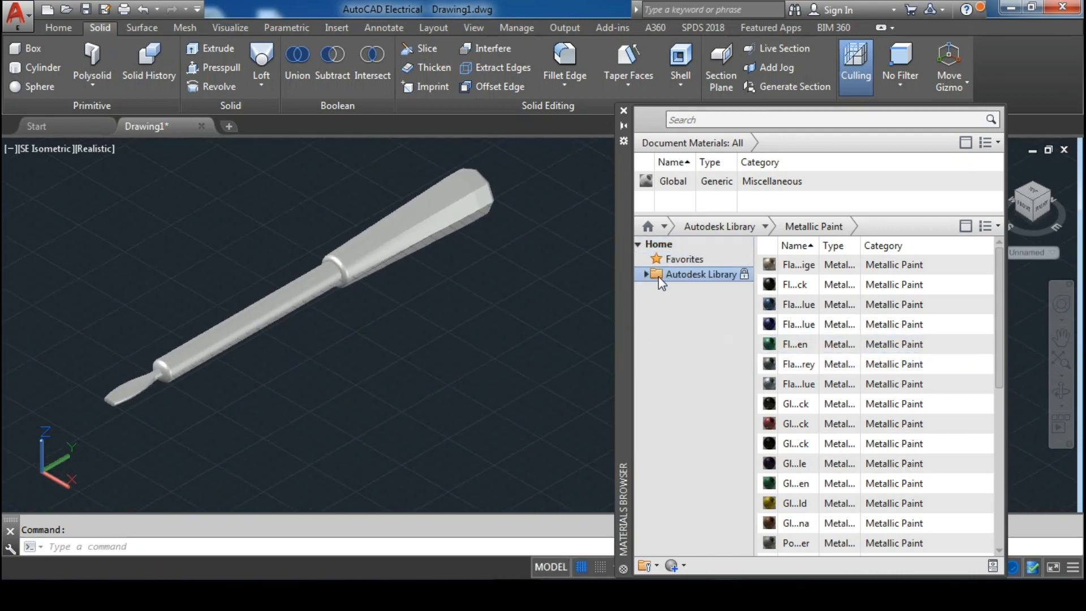
click(646, 274)
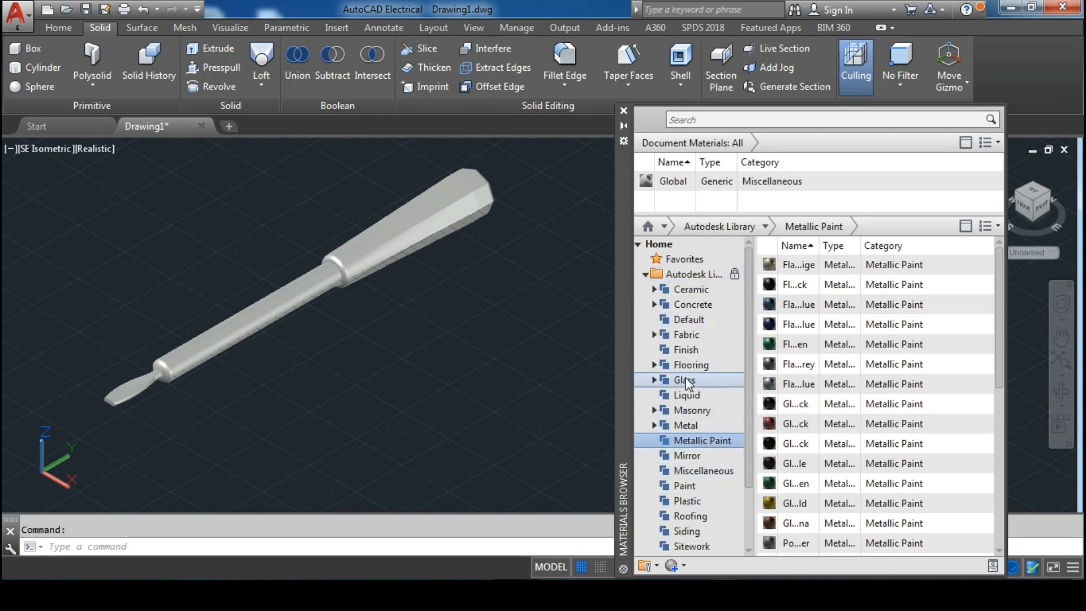
drag(751, 368, 748, 400)
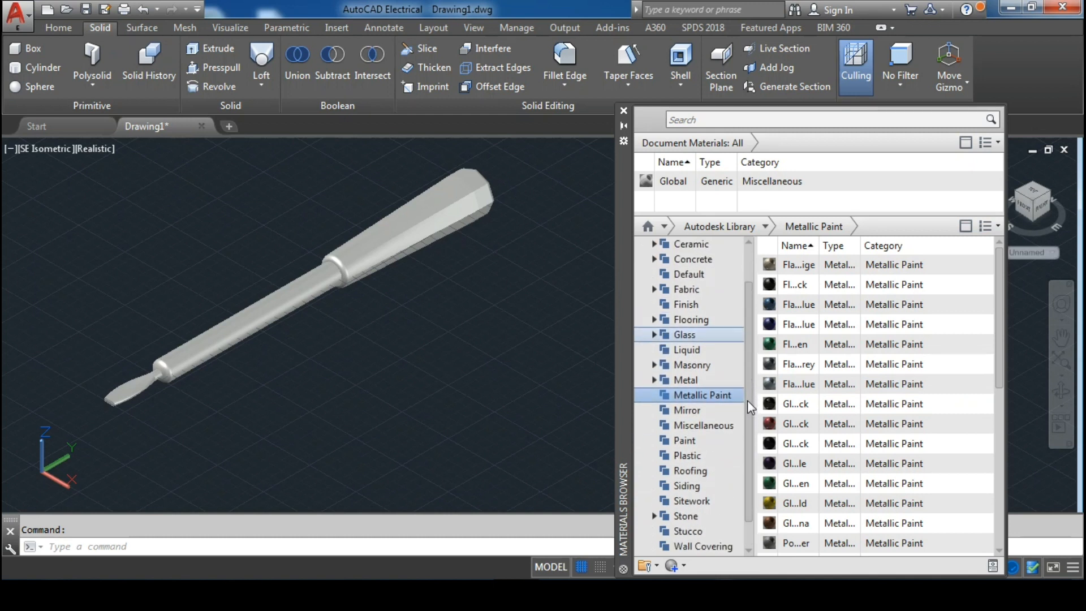
click(653, 290)
click(668, 307)
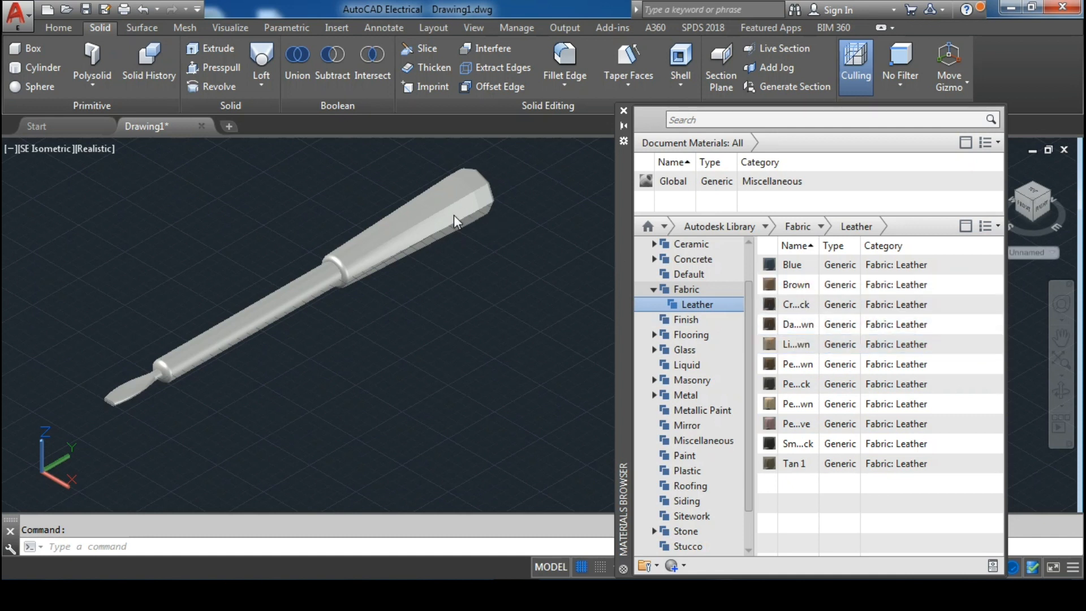
drag(442, 220, 442, 220)
scroll(337, 243, up, 2)
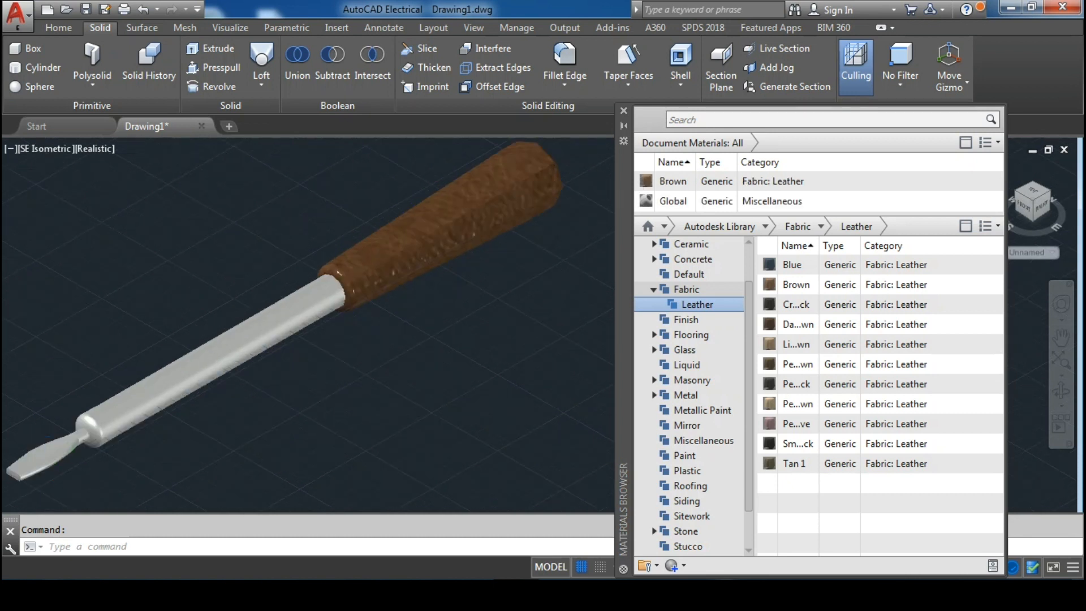
Try the light brown, Tan 1, black (Cr...ck), Blue and mauve (Pe...ve) leather materials on the screwdriver's handle
scroll(335, 236, up, 2)
middle_drag(451, 364, 362, 405)
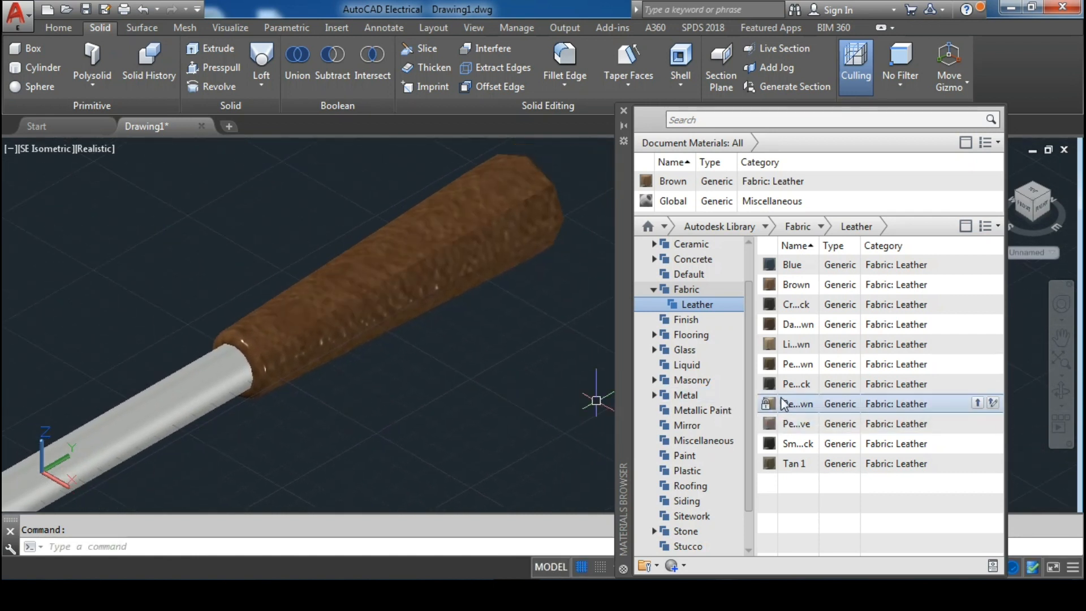
drag(797, 347, 440, 289)
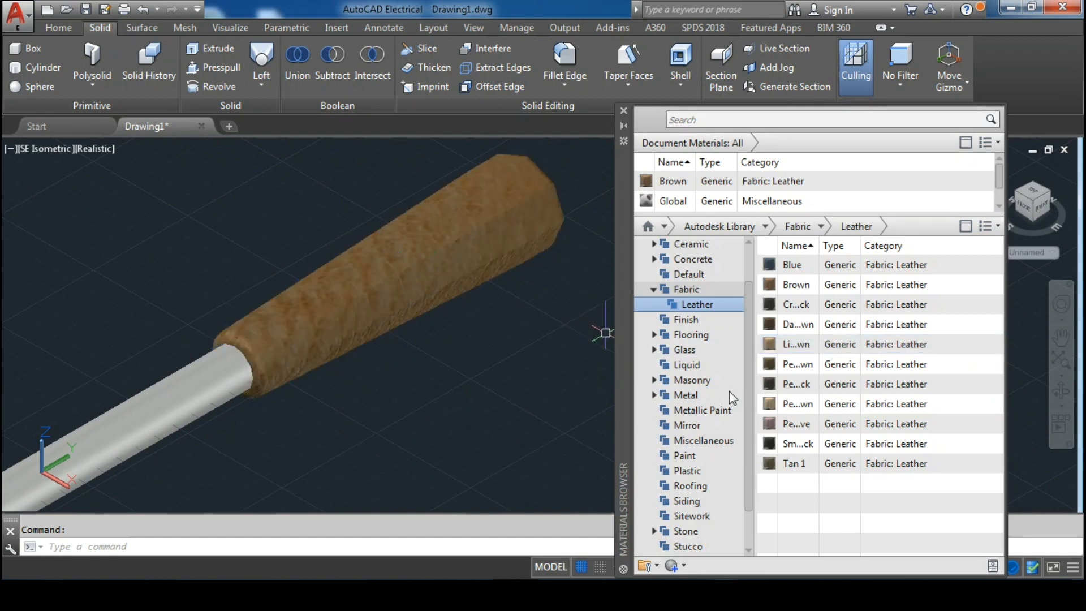
drag(800, 473, 395, 307)
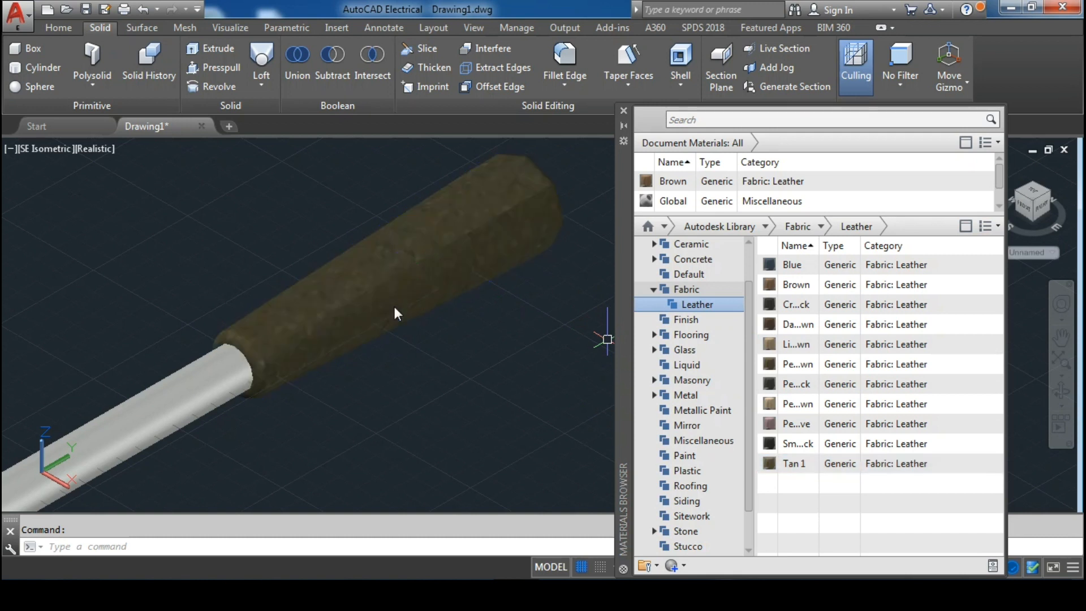
drag(814, 310, 445, 259)
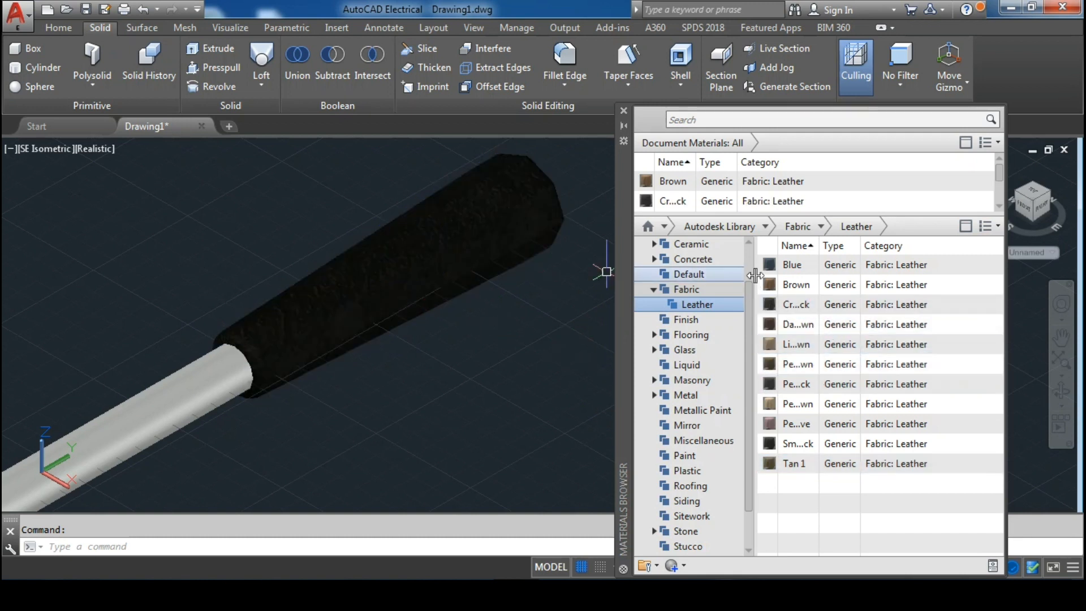
drag(791, 275, 466, 256)
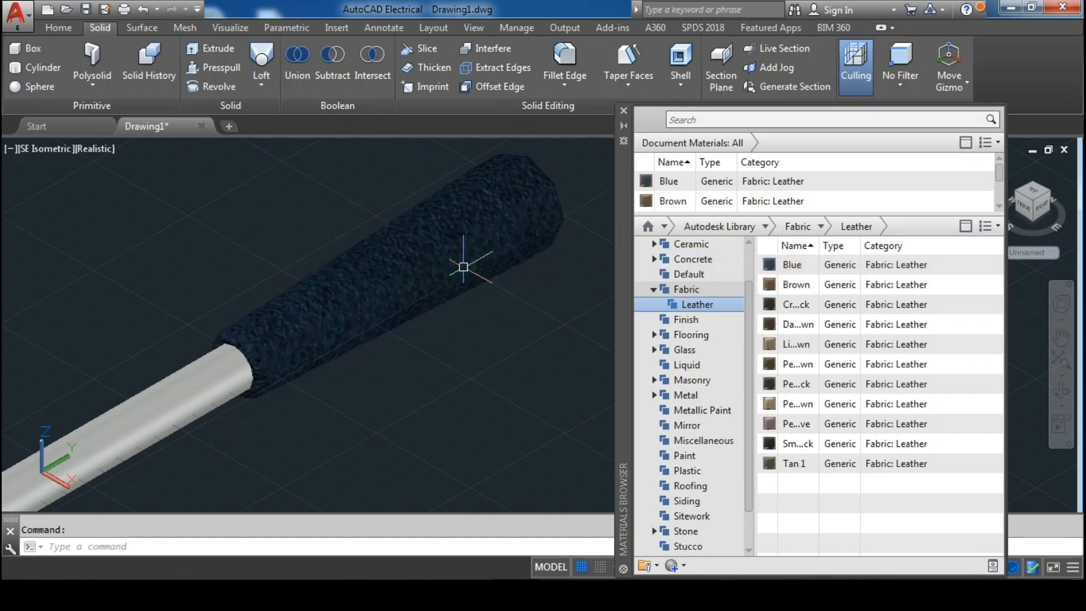
scroll(464, 317, down, 2)
middle_drag(464, 322, 476, 293)
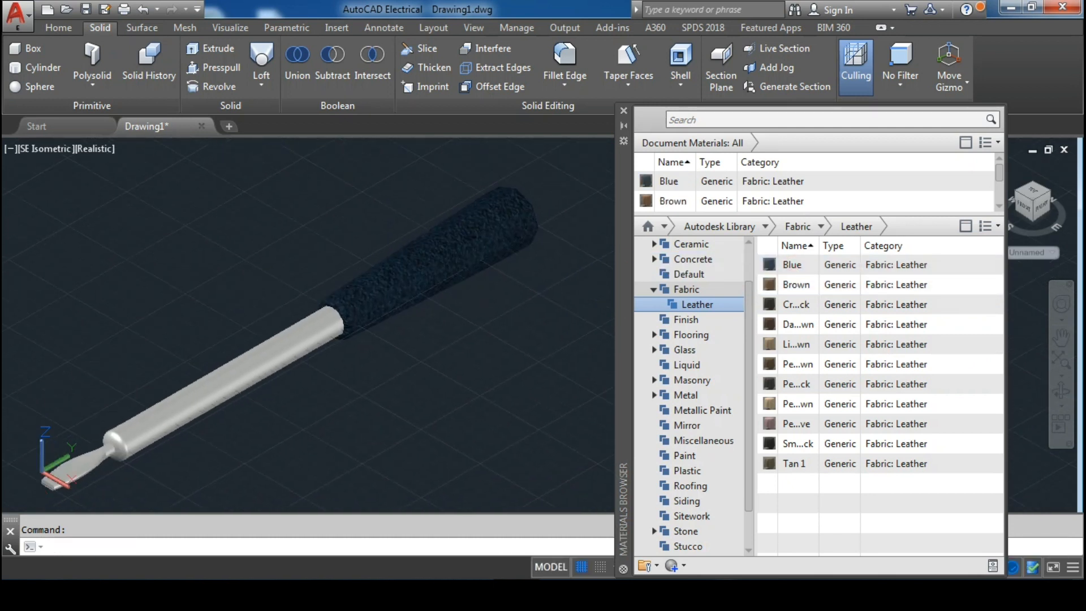
drag(786, 422, 538, 310)
drag(442, 256, 443, 256)
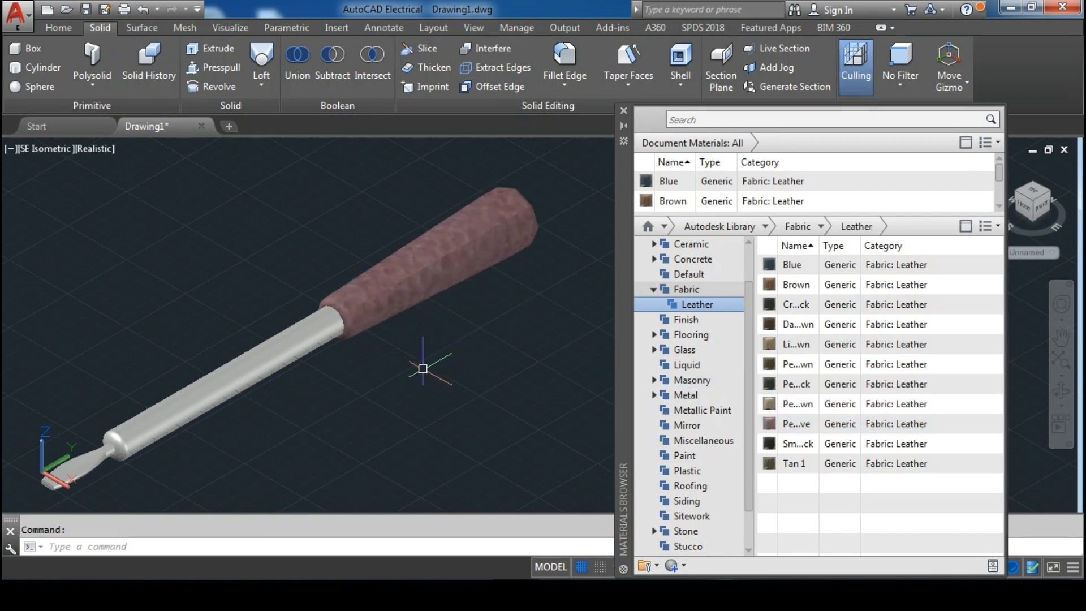
Expand the Autodesk Library's Wood category and show its Panels materials
middle_drag(413, 372, 474, 301)
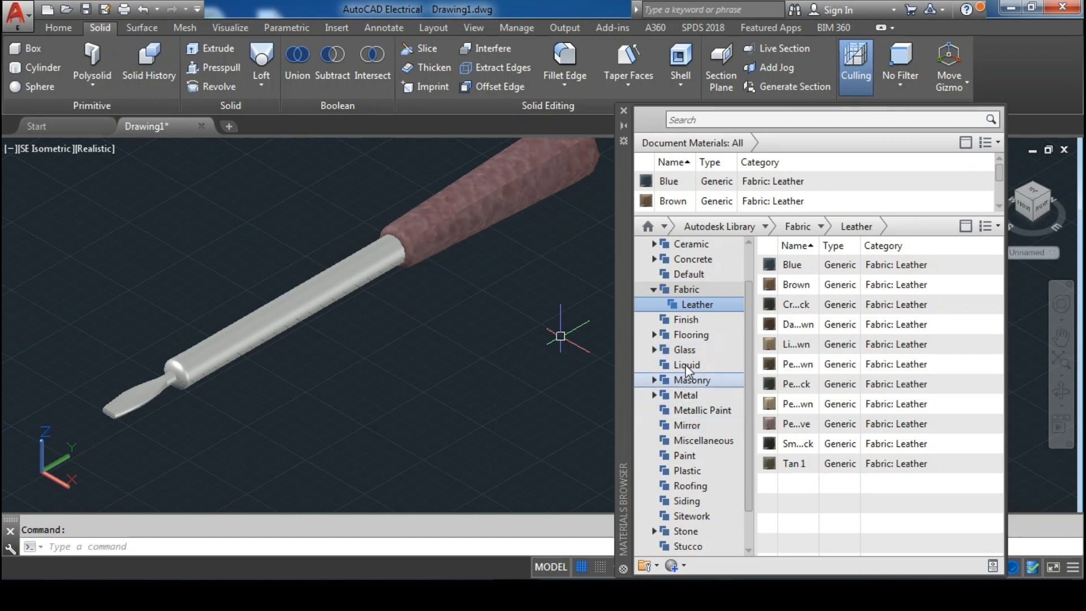
scroll(683, 411, up, 2)
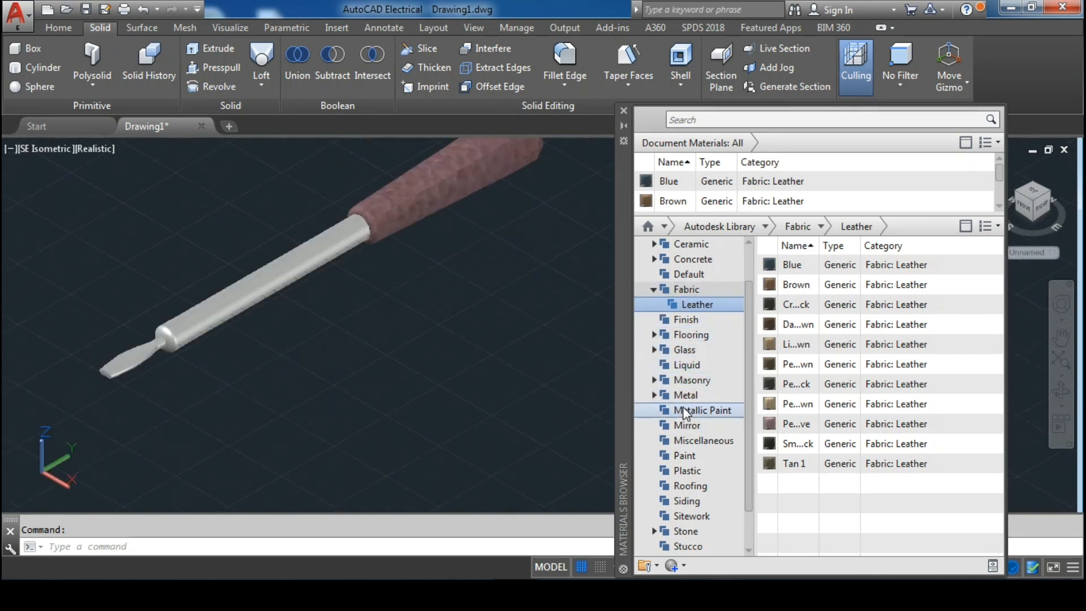
scroll(751, 358, down, 1)
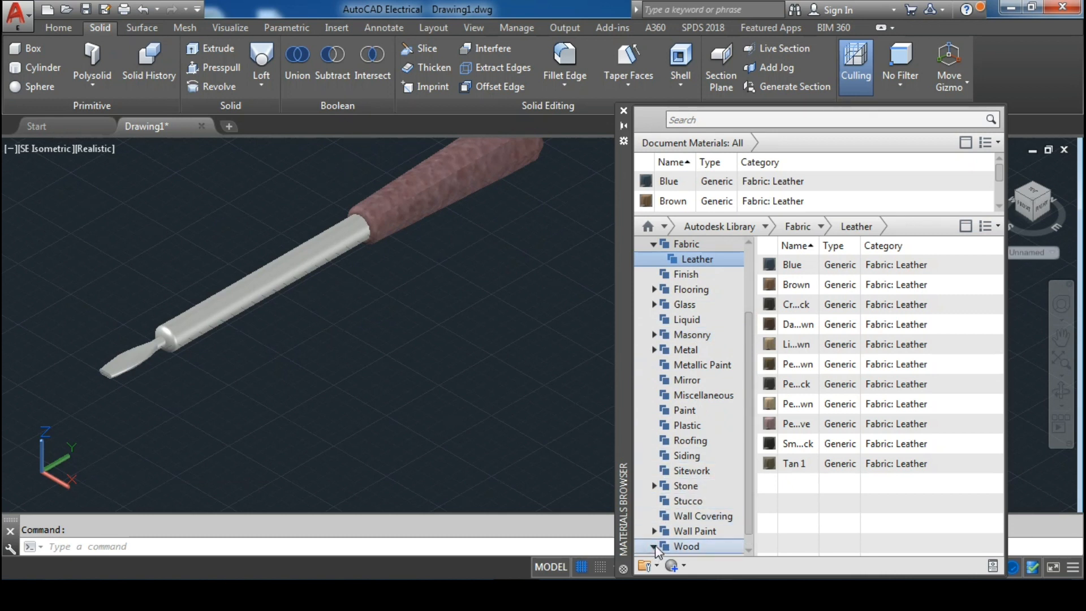
scroll(755, 459, down, 1)
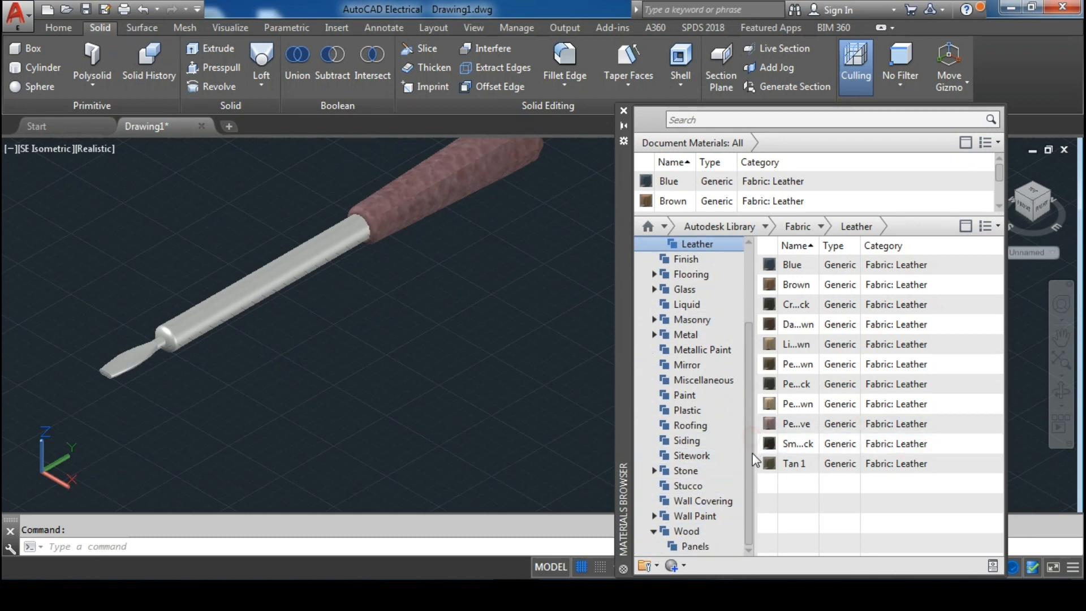
click(696, 547)
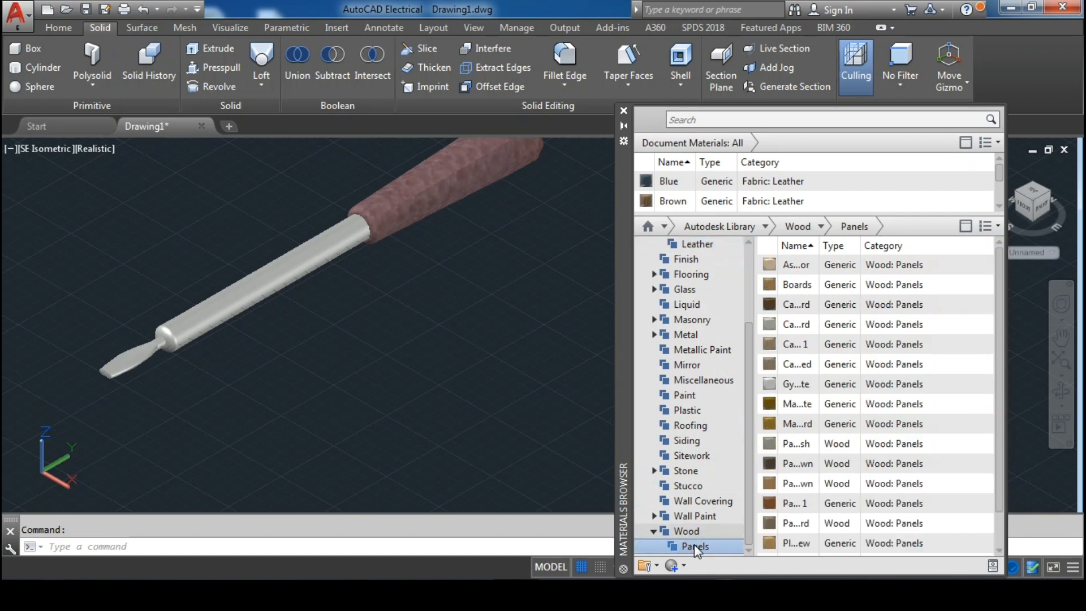
Try several wood panel materials on the handle, including Ma...rd, the lighter Ca...rd, Pa... 1 and Pr...rd
drag(802, 426, 563, 256)
drag(467, 187, 467, 186)
middle_drag(510, 224, 513, 269)
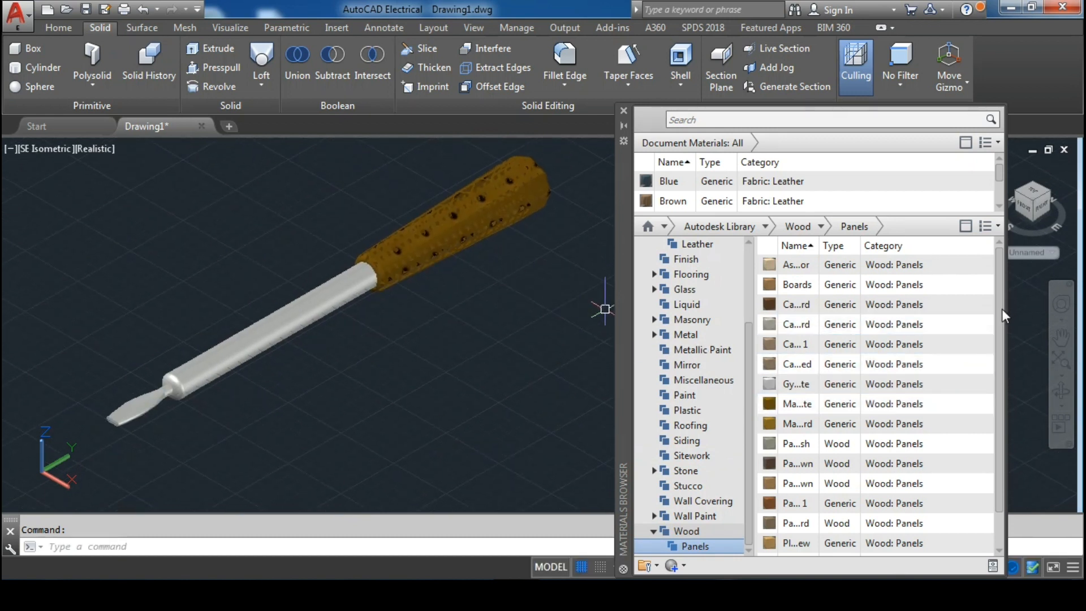
scroll(997, 381, down, 1)
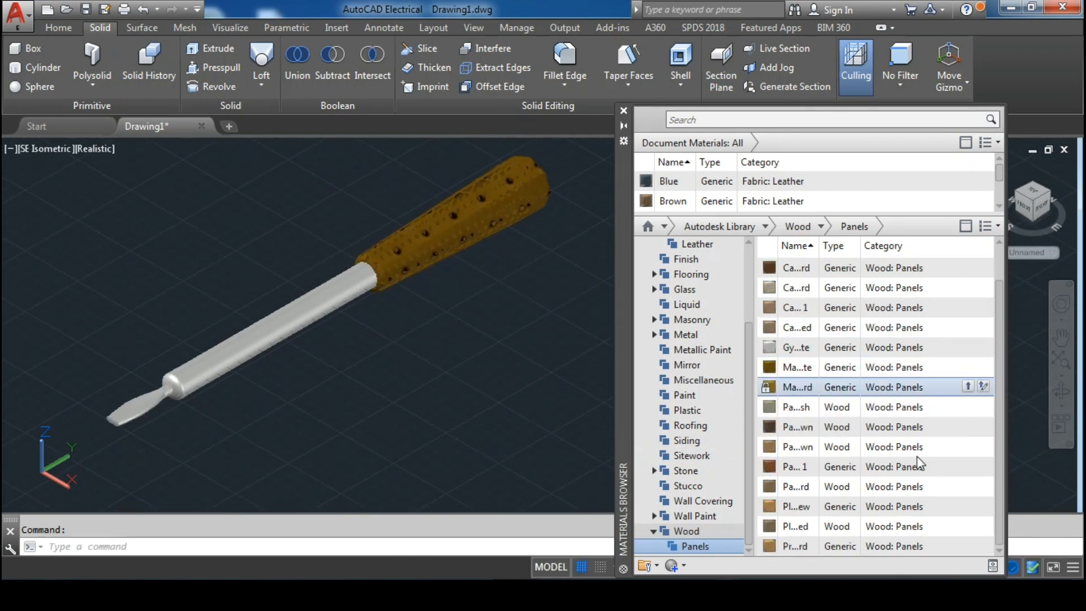
drag(800, 521, 471, 229)
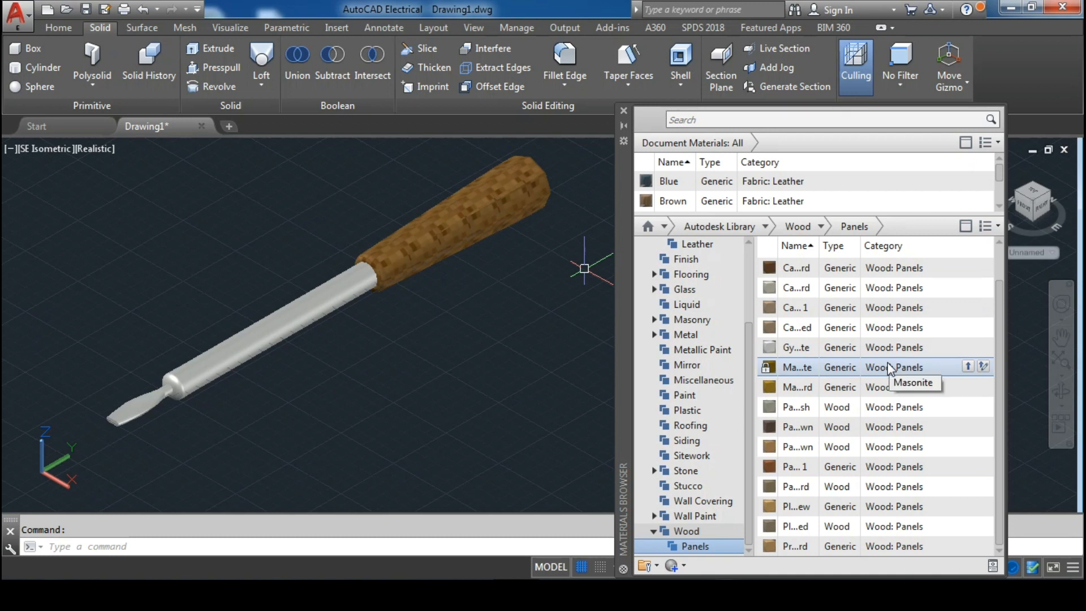
drag(840, 289, 519, 193)
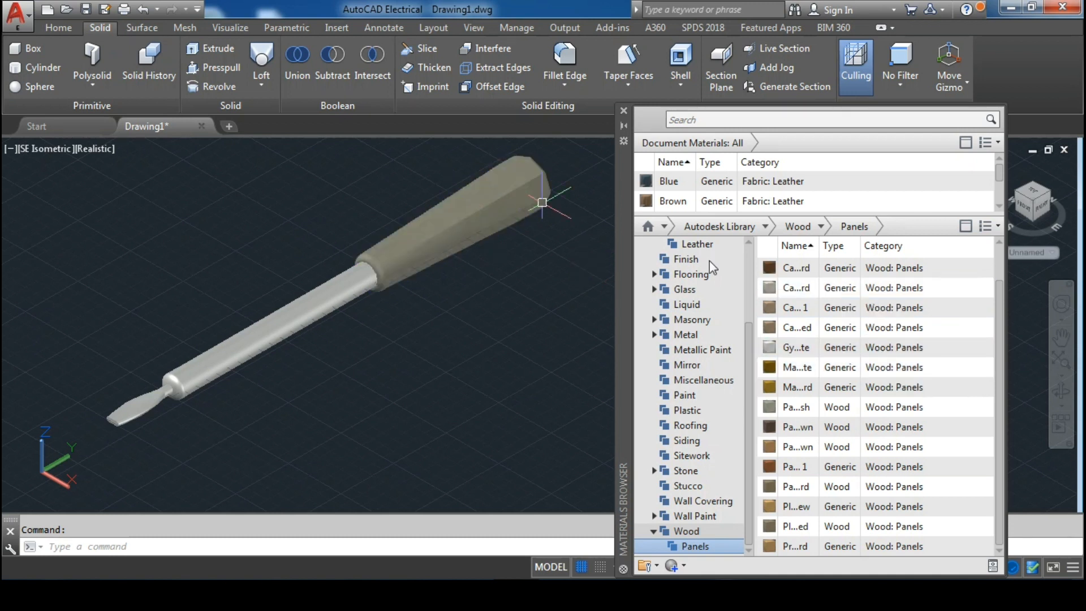
drag(837, 467, 479, 213)
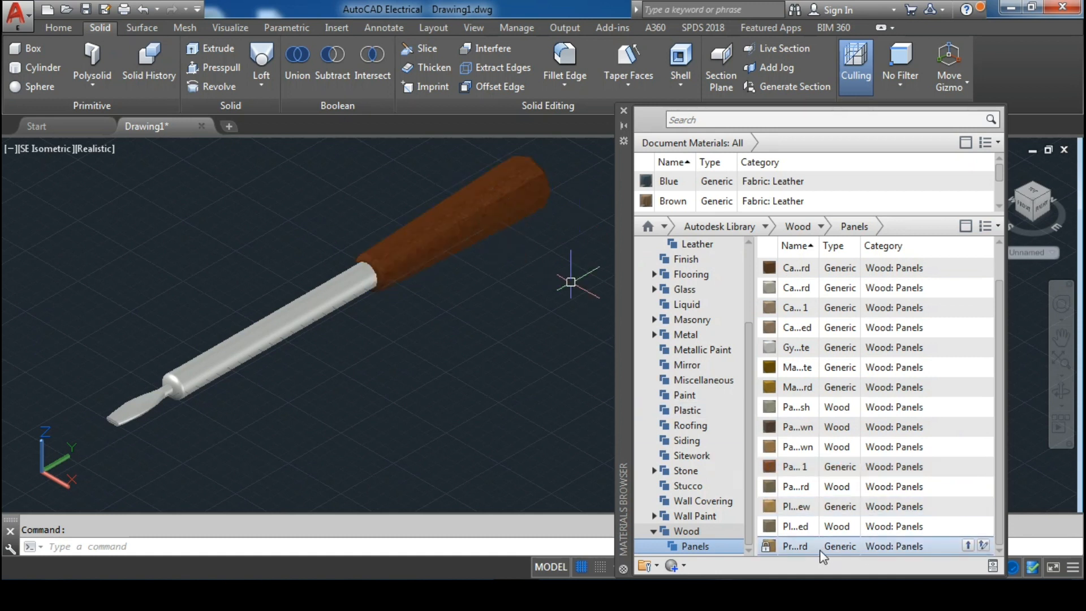
drag(819, 548, 650, 439)
drag(526, 256, 497, 220)
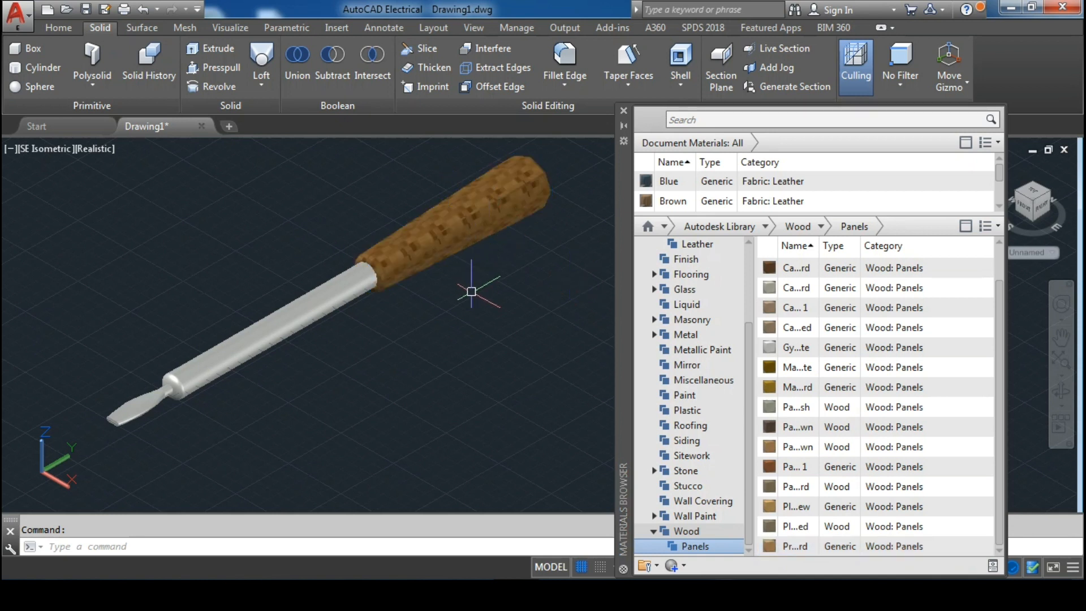
drag(974, 518, 474, 233)
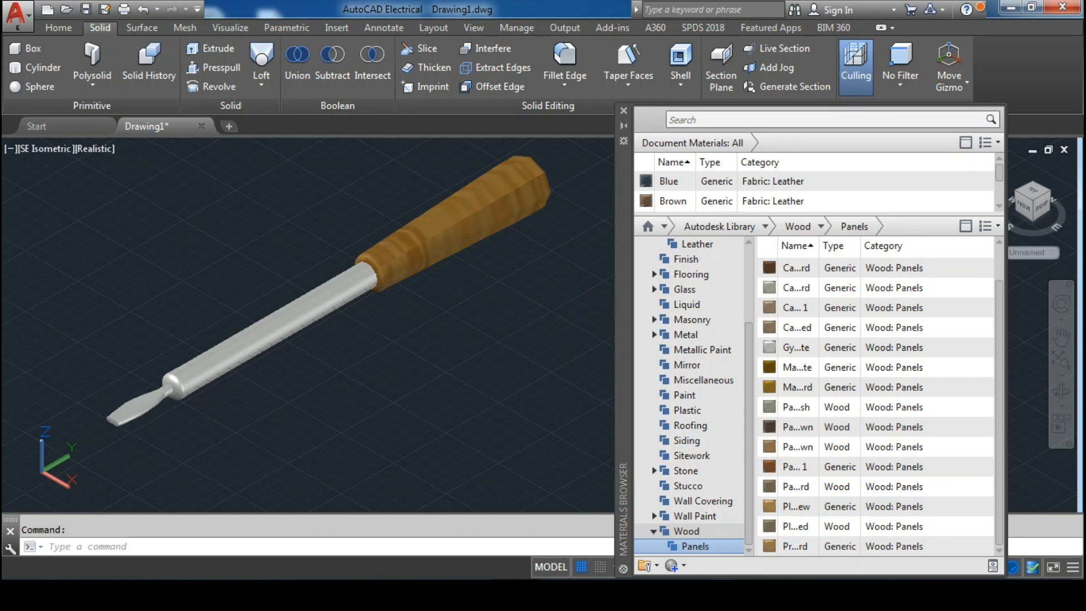
Assign the lighter of the two brown Pa...wn wood panel materials to the screwdriver's handle
drag(794, 450, 442, 258)
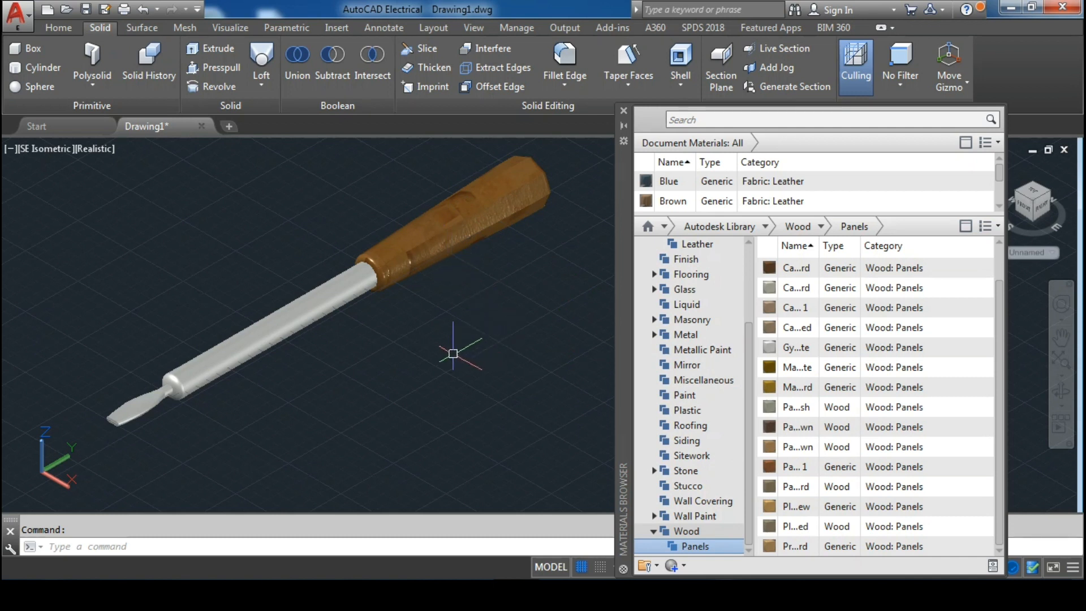
middle_drag(454, 353, 470, 353)
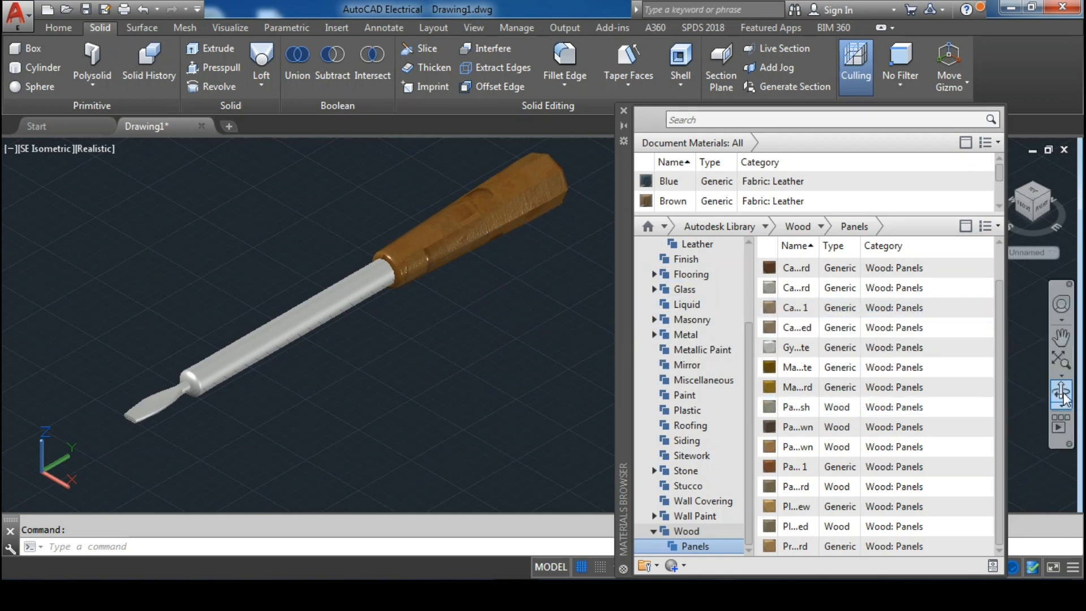
click(549, 261)
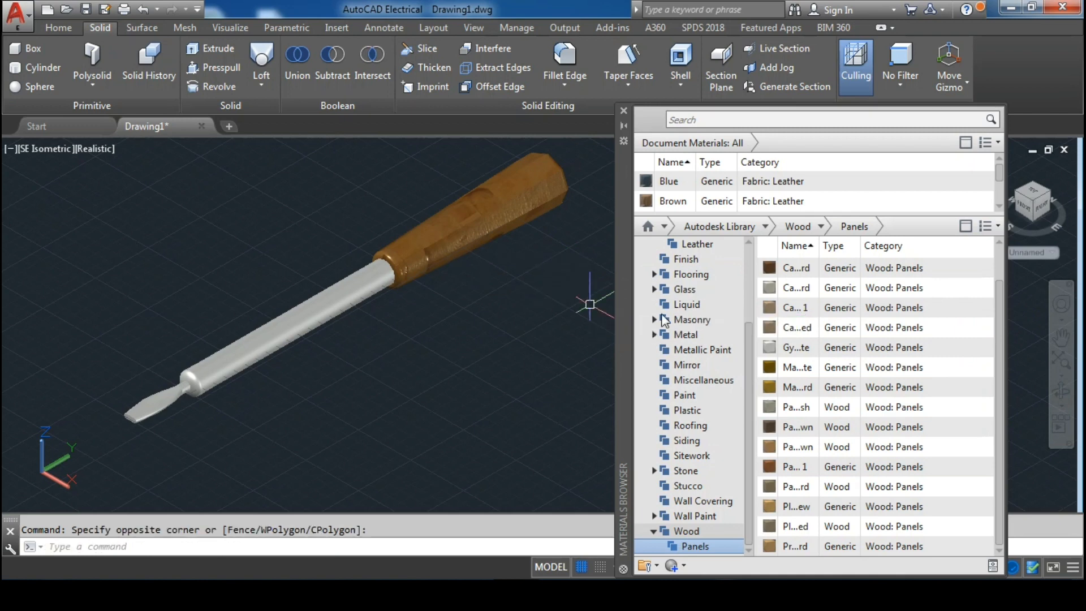
Assign the Po...er material from the library's Metallic Paint category to the screwdriver's long shaft
click(1062, 390)
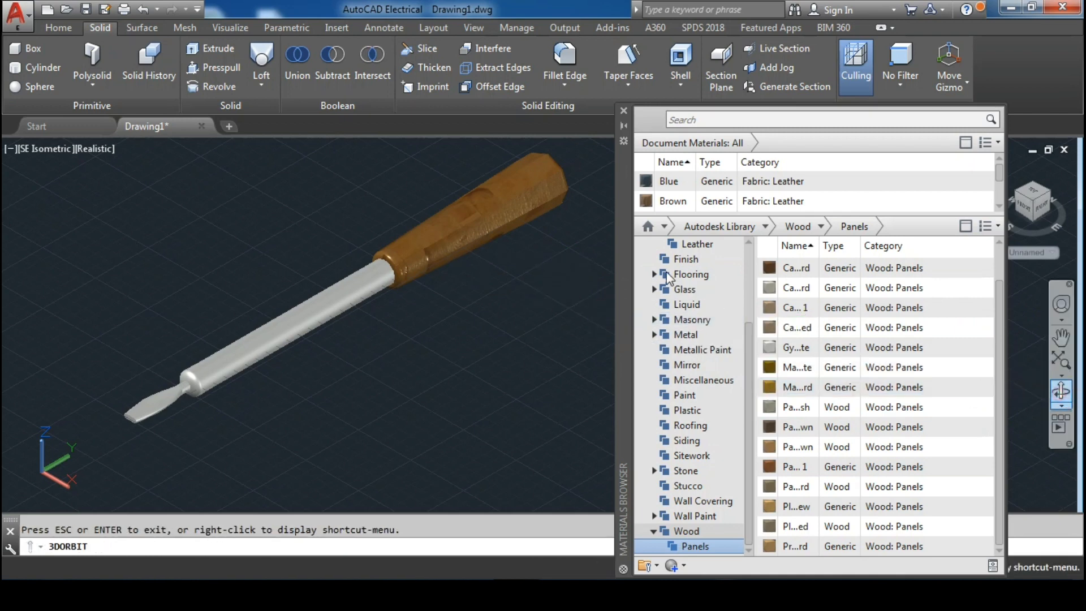
drag(453, 237, 492, 355)
key(Escape)
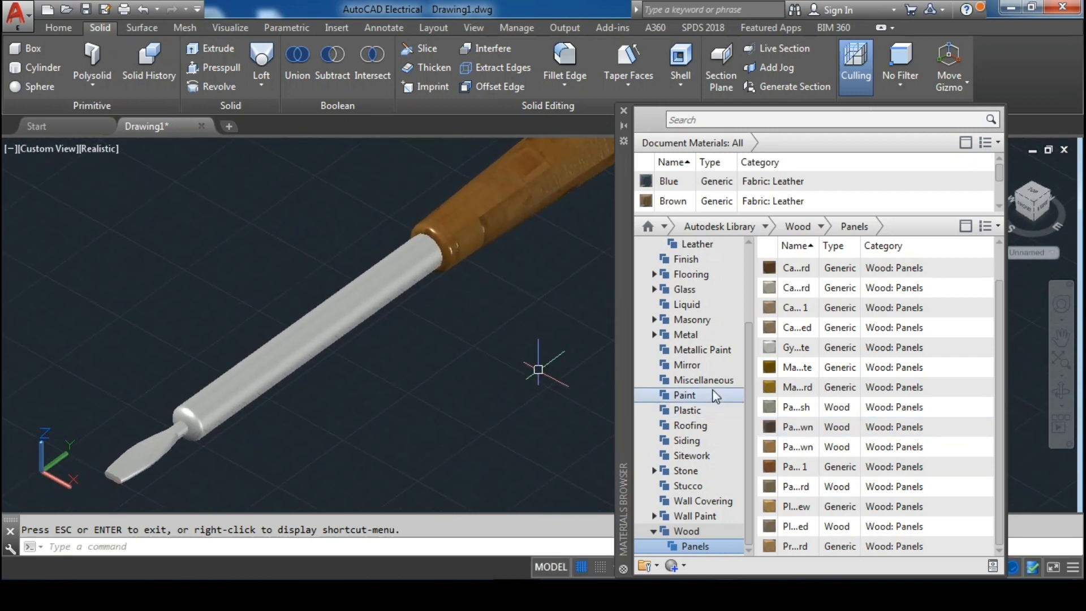
click(704, 351)
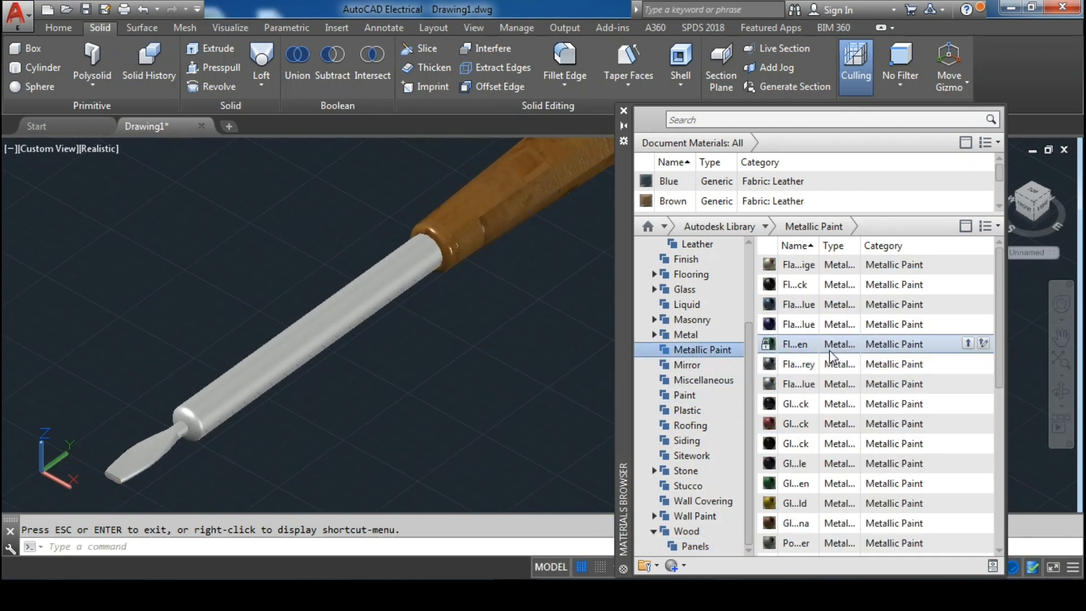
drag(798, 543, 334, 390)
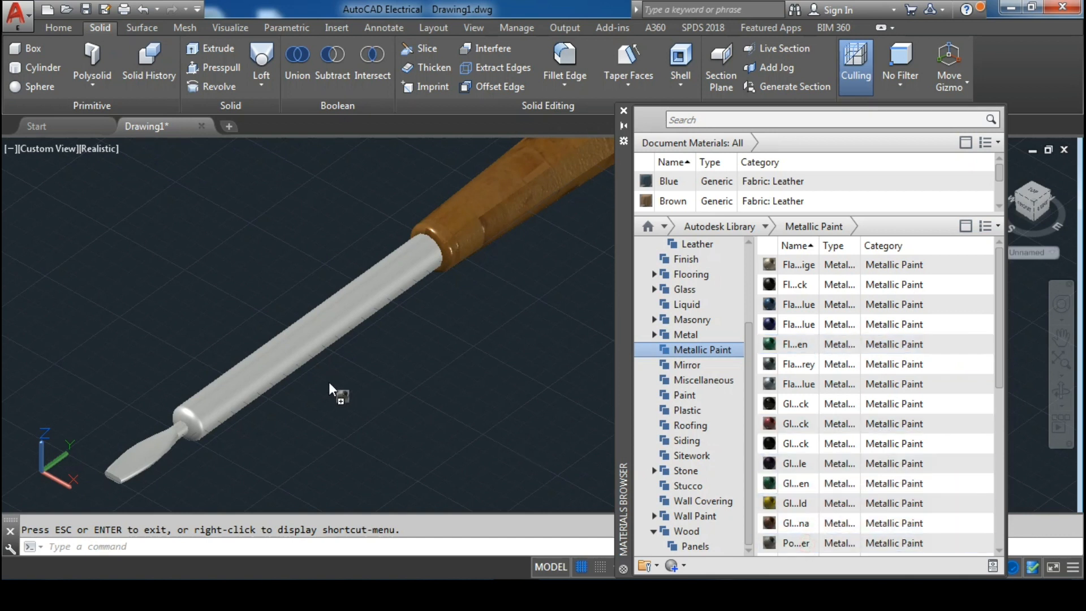
drag(291, 335, 291, 334)
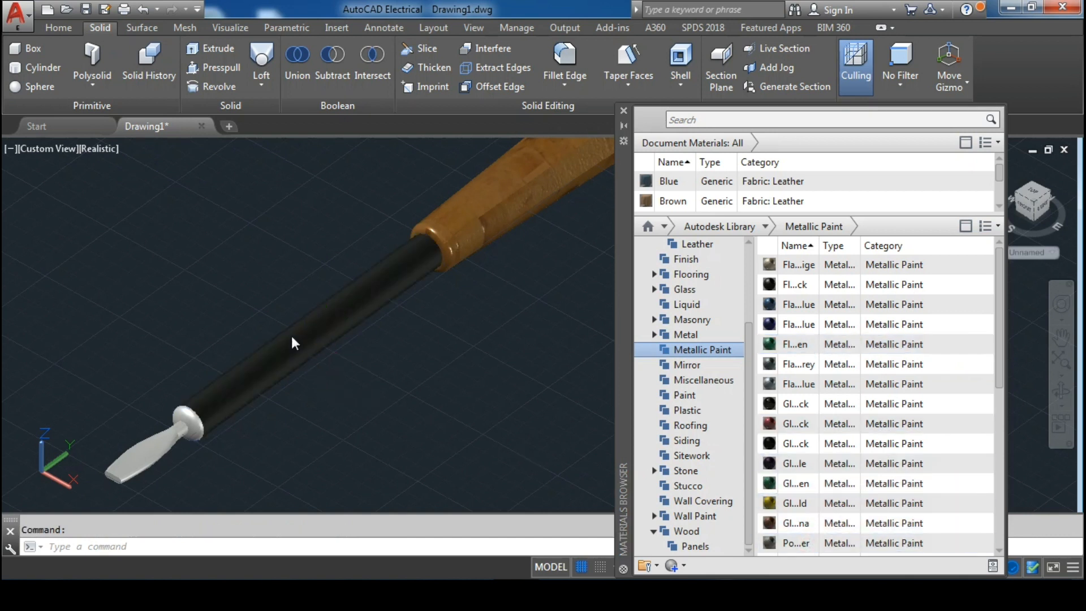
Assign the Re...ry metallic paint to the rounded end of the shaft next to the flat tip
scroll(417, 345, down, 2)
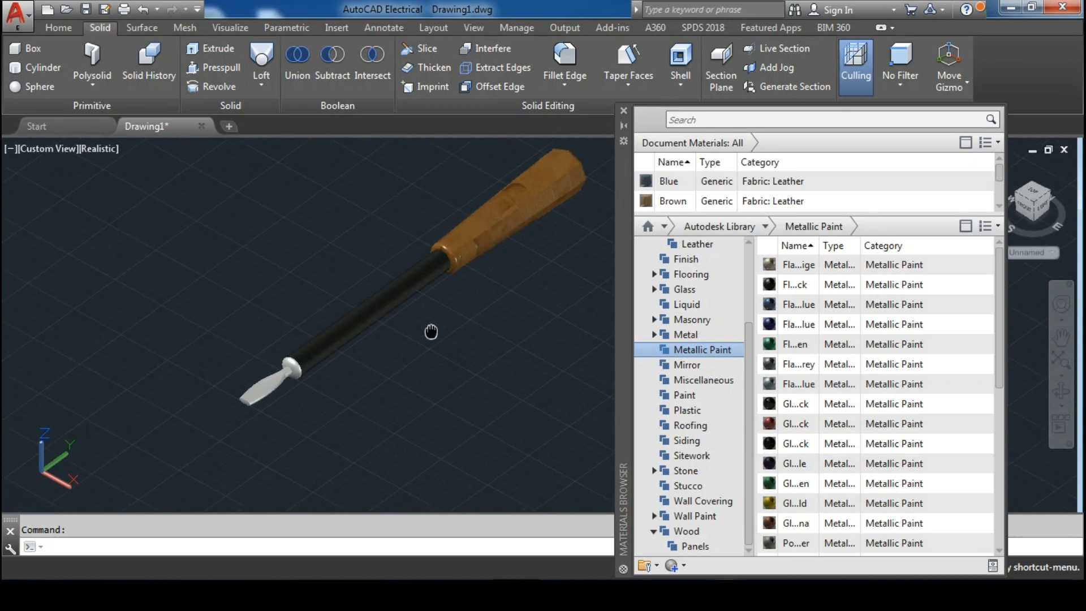
scroll(877, 543, down, 1)
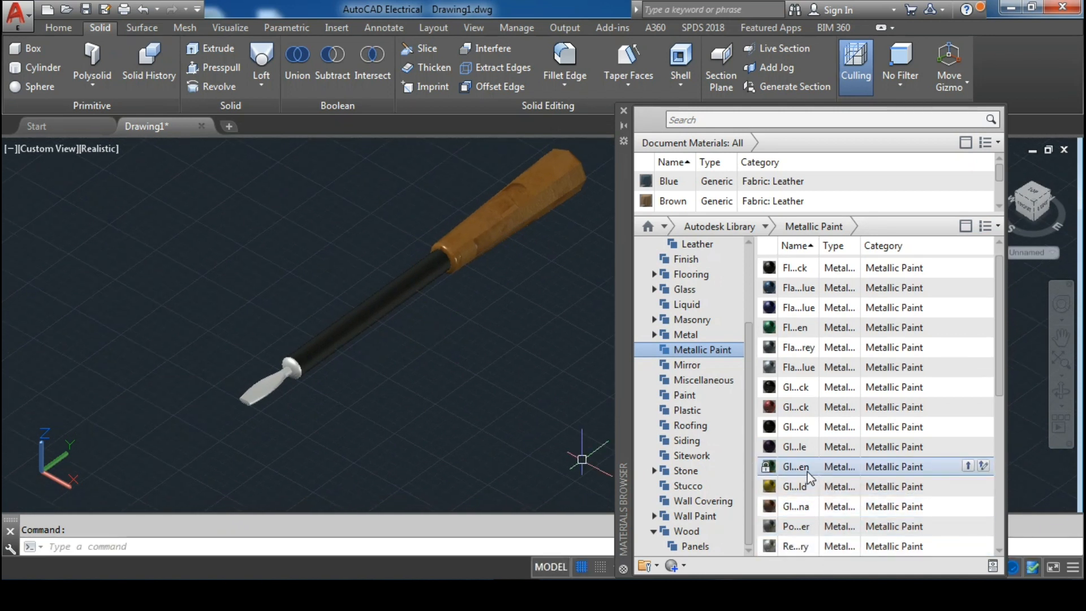
click(804, 546)
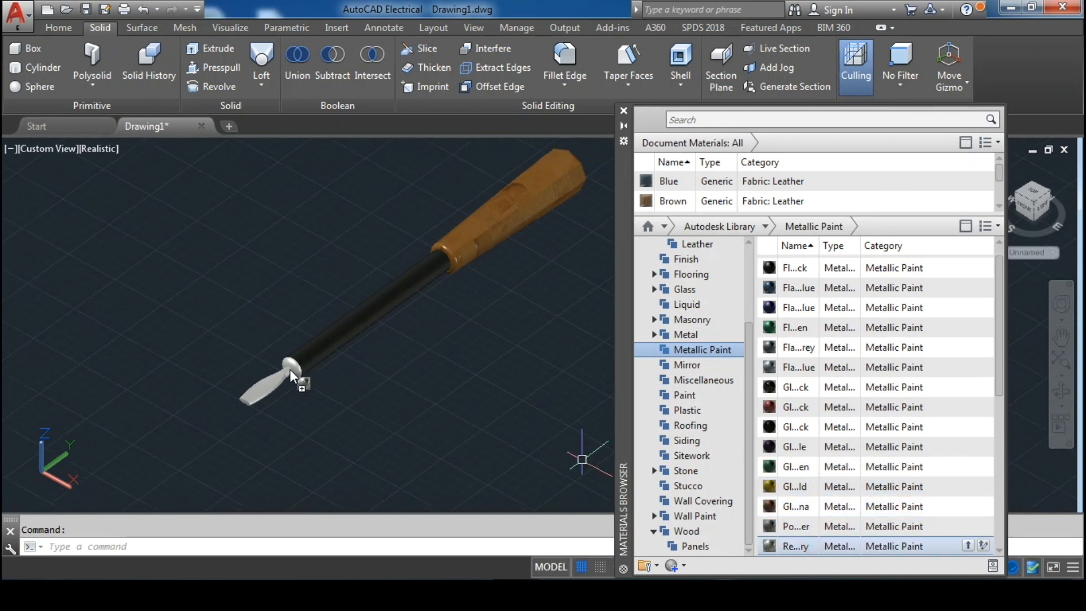
drag(290, 369, 295, 369)
scroll(350, 389, up, 3)
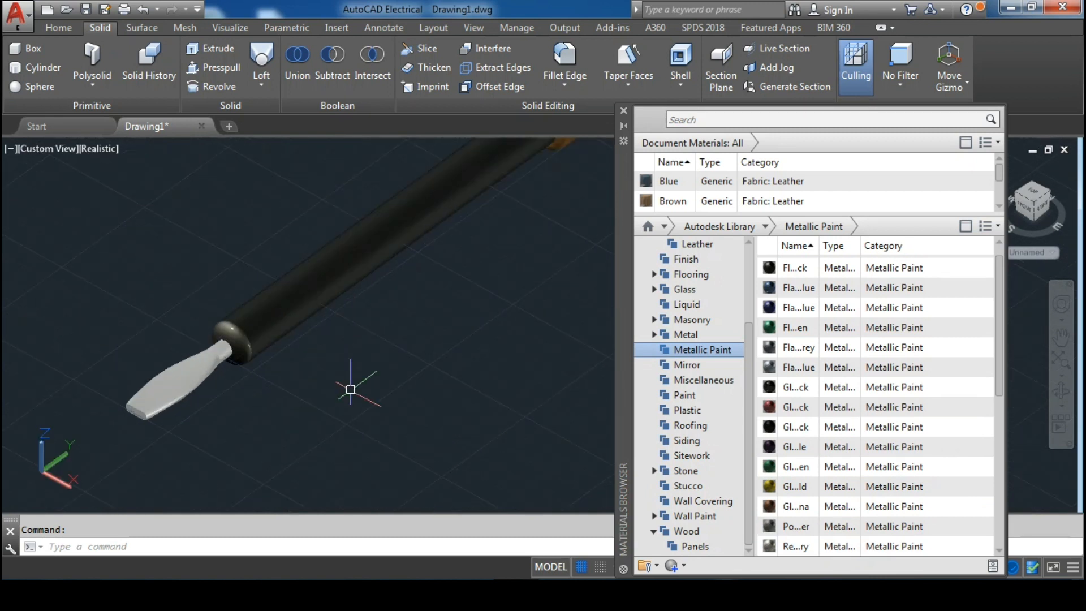
Try the Po...er material from the library's Metallic Paint category on the screwdriver's flat tip
middle_drag(351, 389, 294, 440)
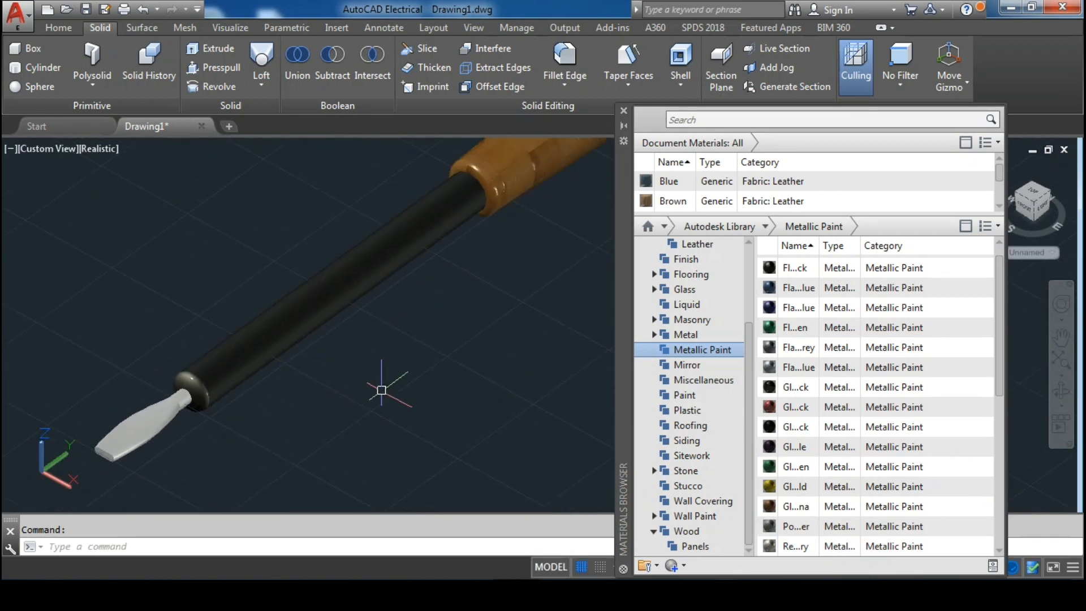
middle_drag(382, 390, 447, 317)
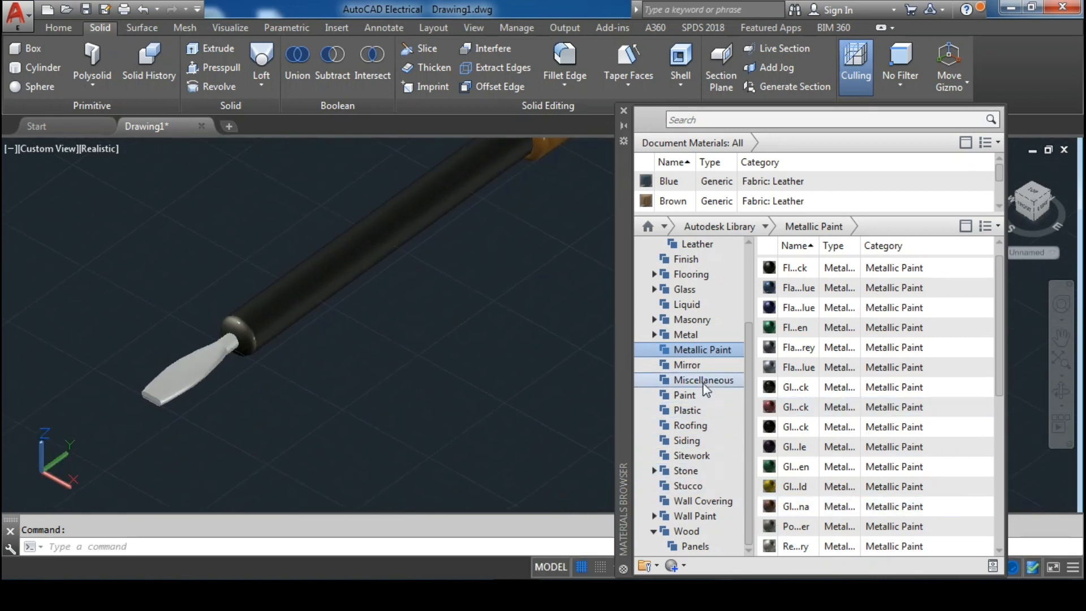
click(693, 411)
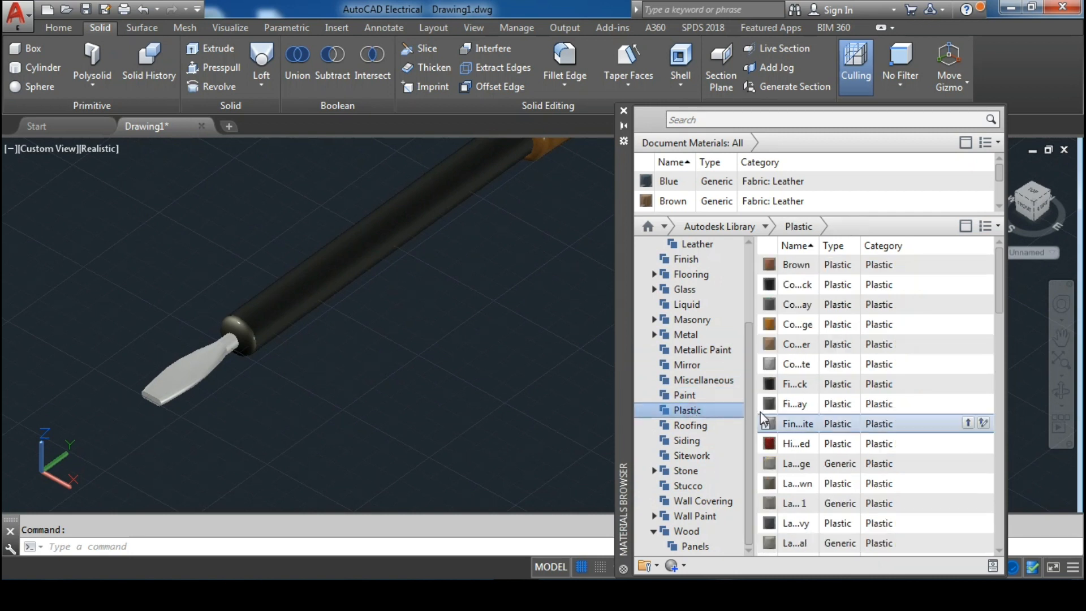
click(703, 396)
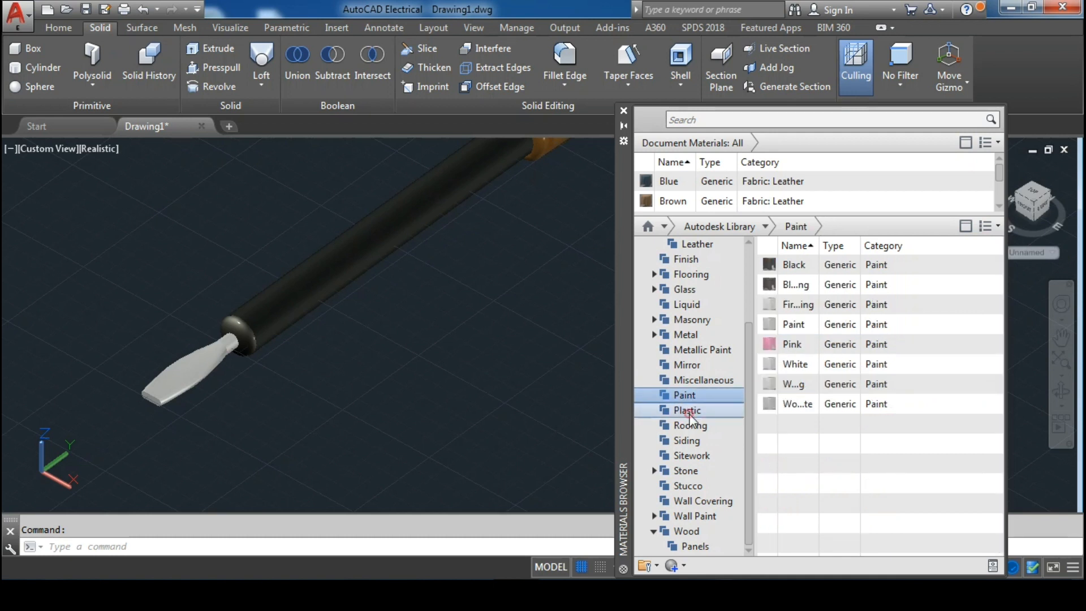
click(690, 411)
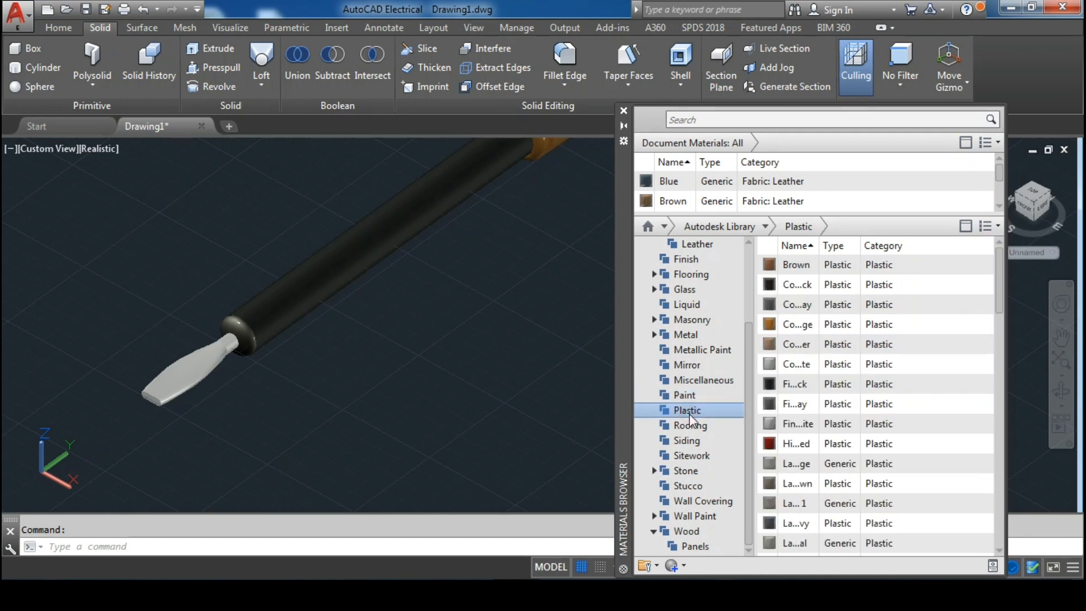
click(729, 352)
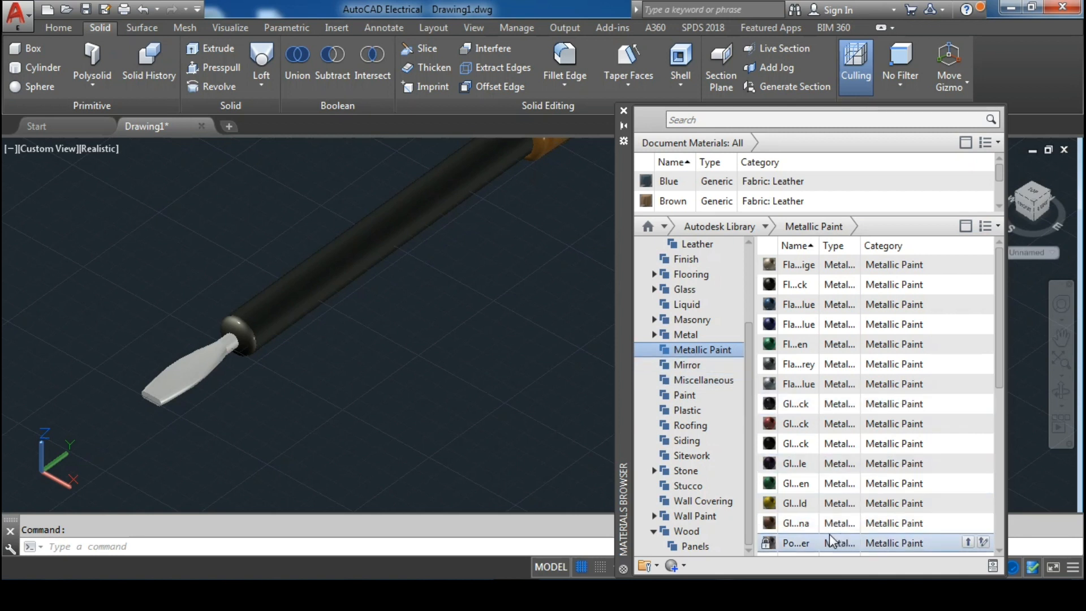
drag(813, 542, 730, 518)
drag(205, 371, 206, 370)
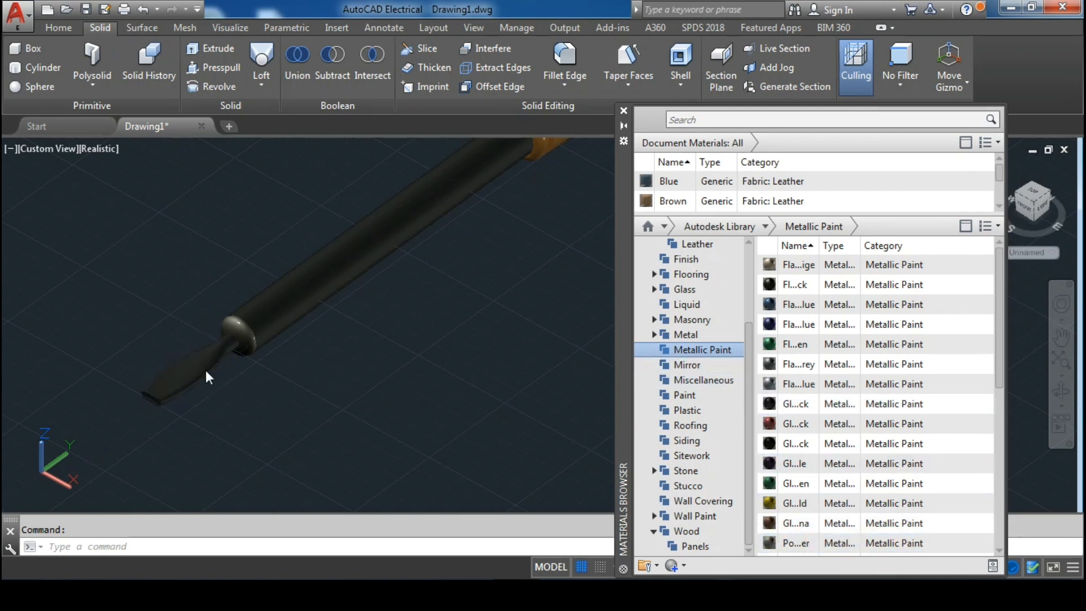
Try the Fla...lue, Fla...ige and Sa...se metallic paints on the screwdriver's flat tip
drag(832, 384, 318, 382)
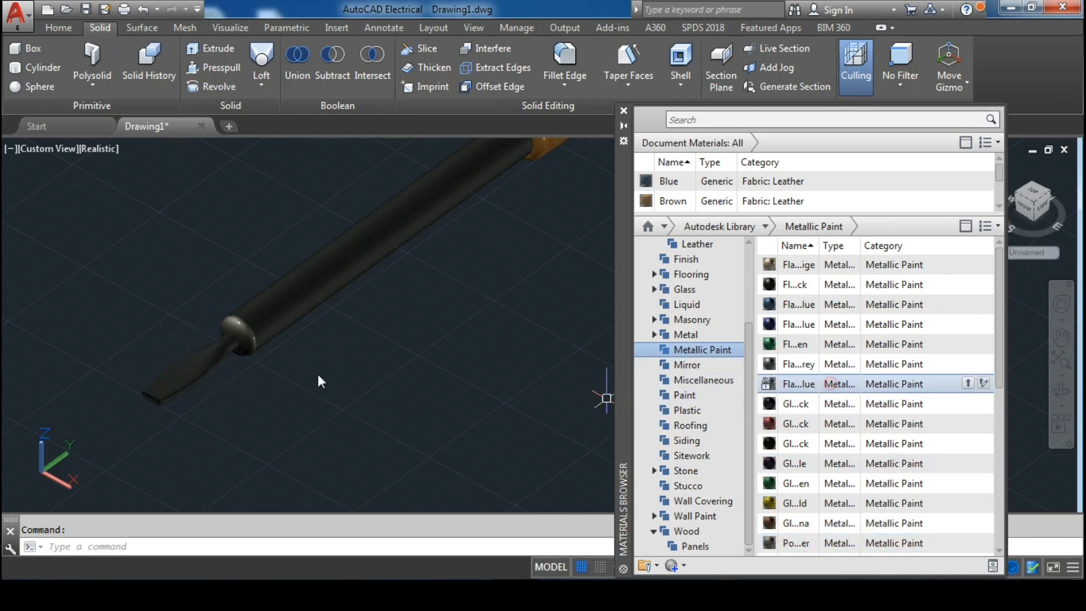
drag(198, 374, 198, 375)
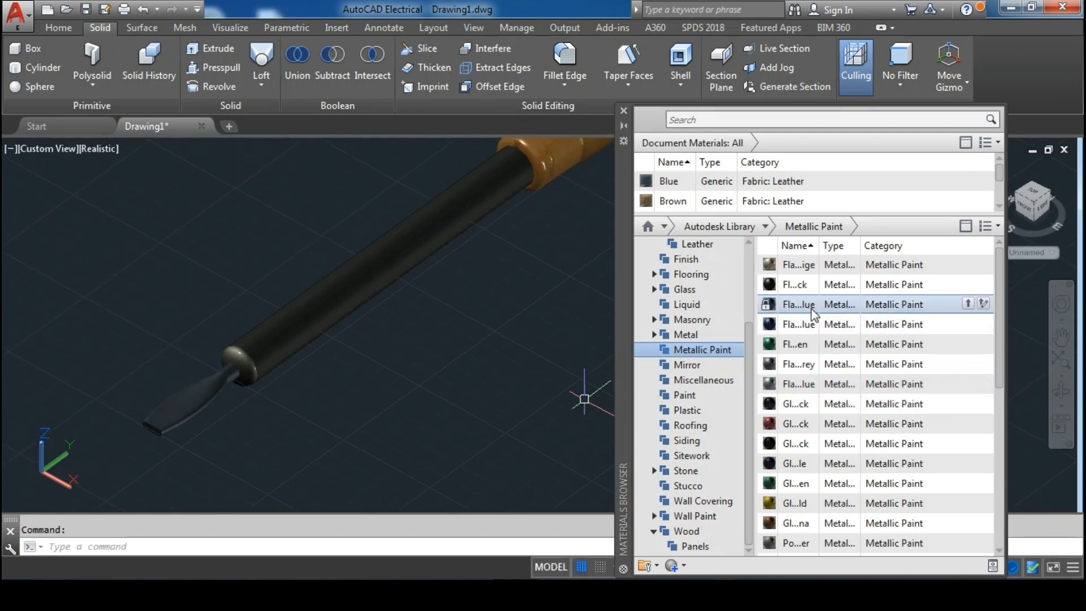
drag(809, 267, 212, 389)
scroll(418, 368, down, 2)
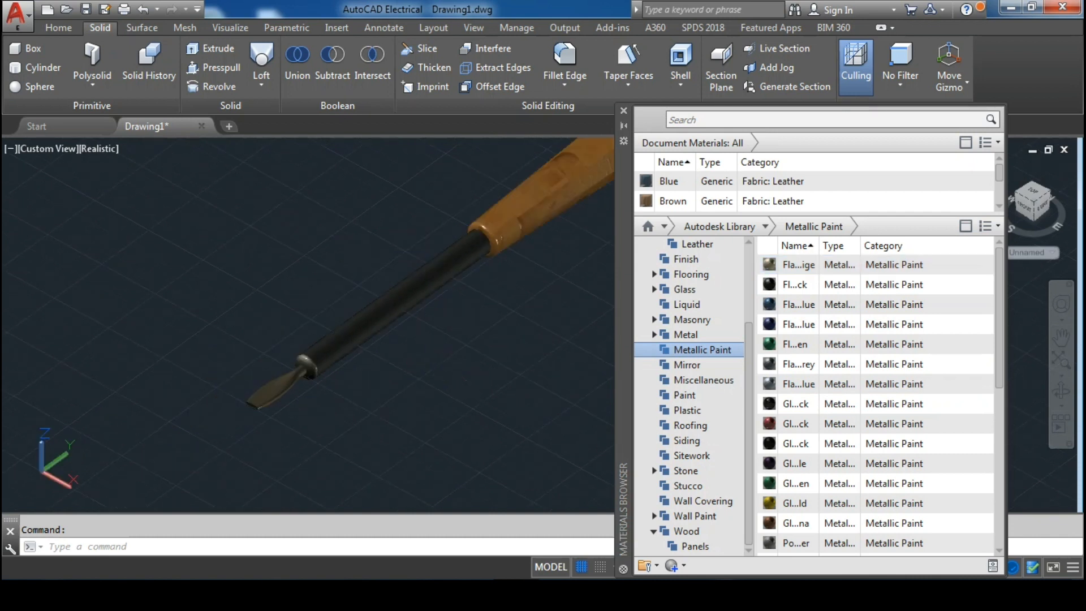
middle_drag(454, 362, 427, 373)
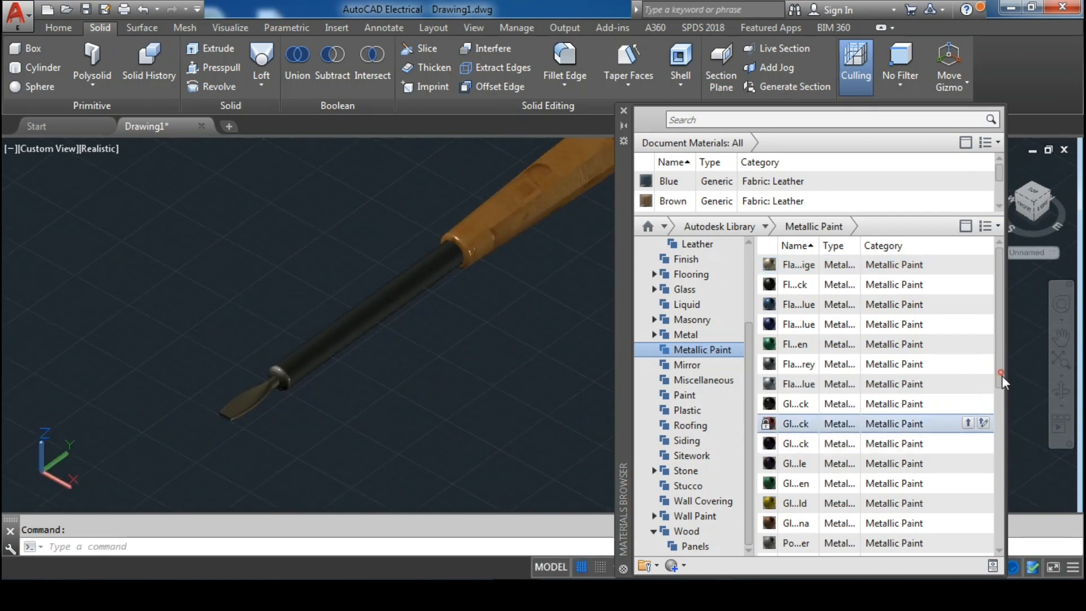
scroll(999, 374, down, 3)
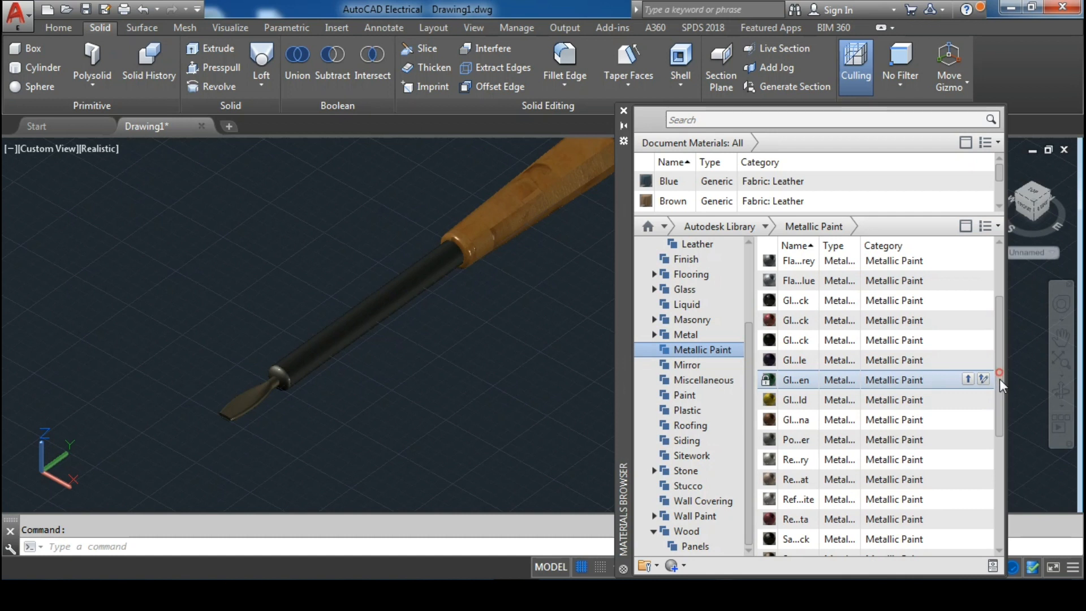
drag(1000, 379, 997, 527)
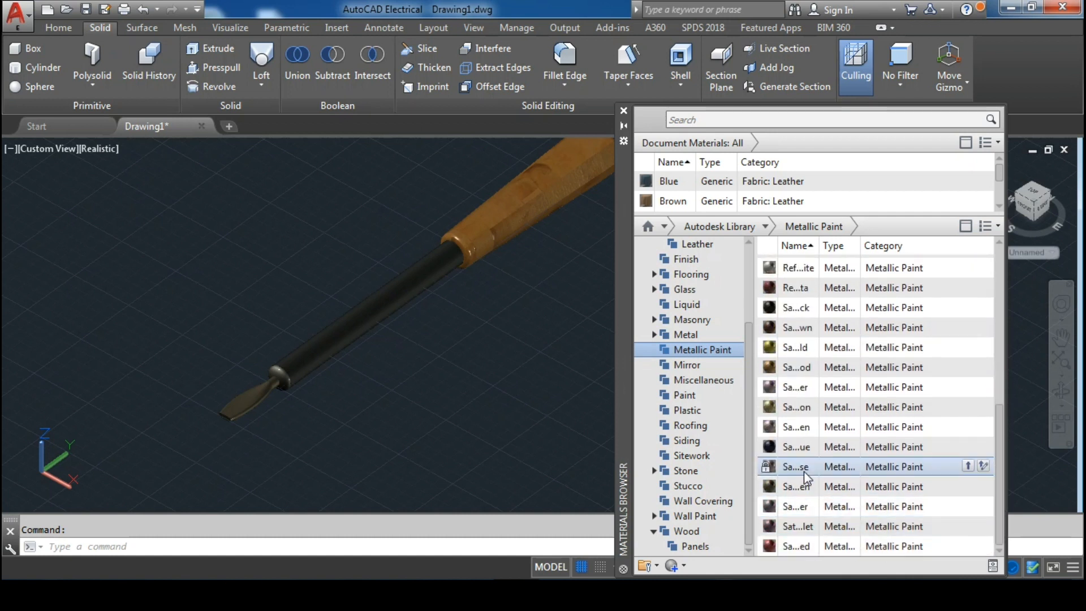
drag(803, 467, 346, 372)
drag(253, 399, 253, 401)
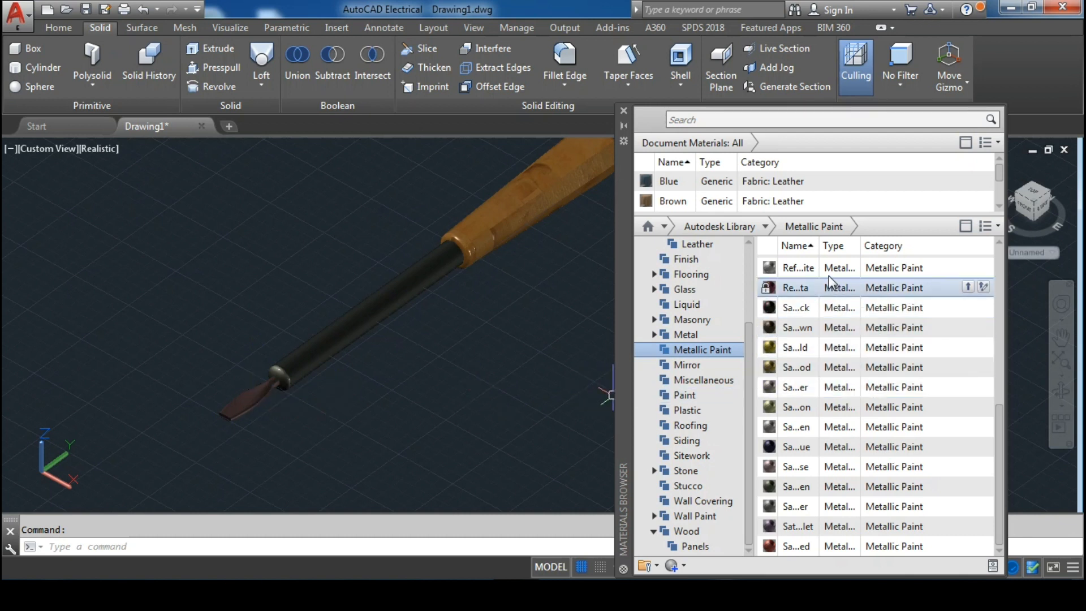
Assign the Ref...ite metallic paint to the screwdriver's flat tip and close the Materials Browser
drag(829, 263, 462, 326)
drag(229, 406, 238, 412)
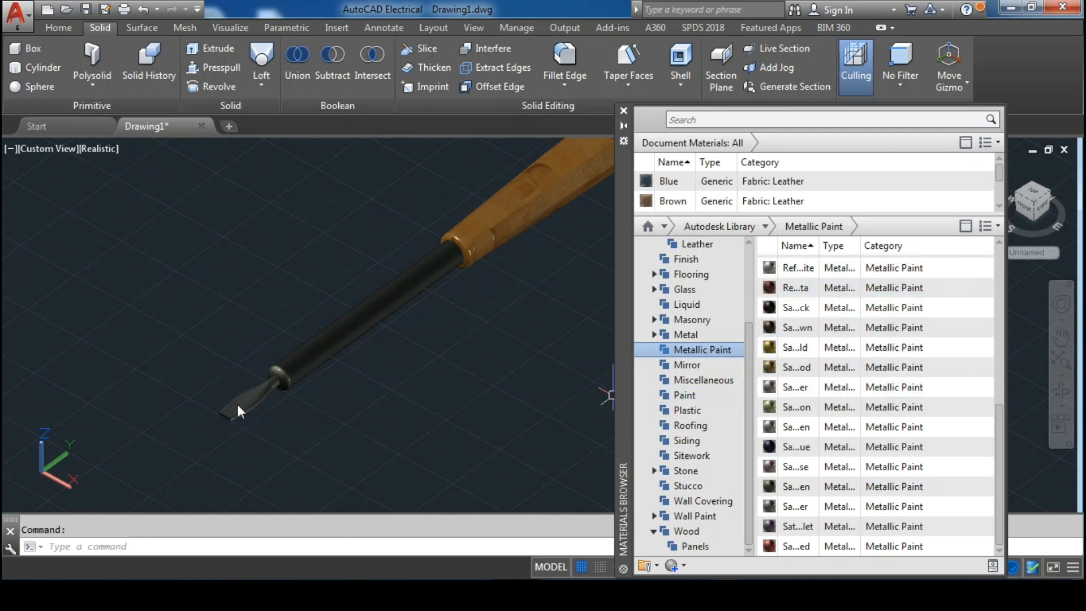
middle_drag(476, 399, 414, 421)
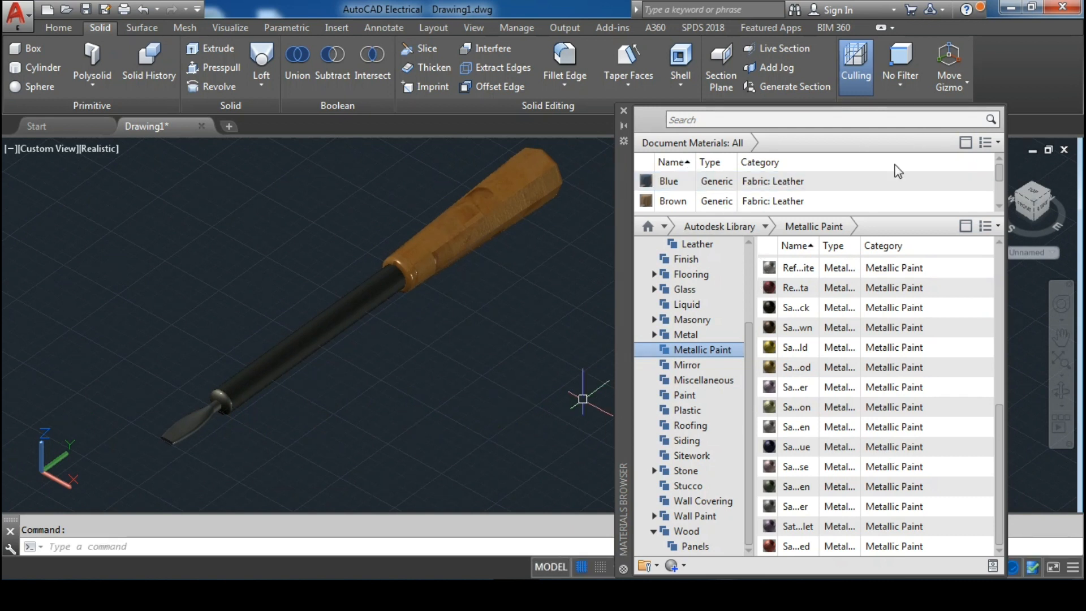
click(625, 112)
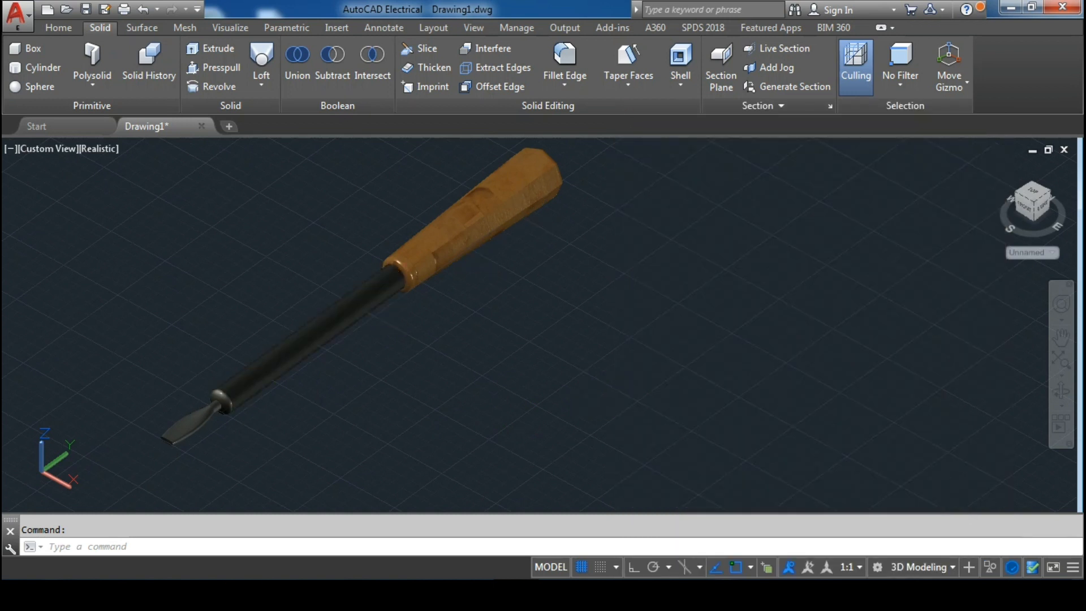
Unite all parts of the screwdriver, from handle to flat tip, into a single solid with Union
middle_drag(380, 317, 546, 317)
scroll(512, 298, down, 3)
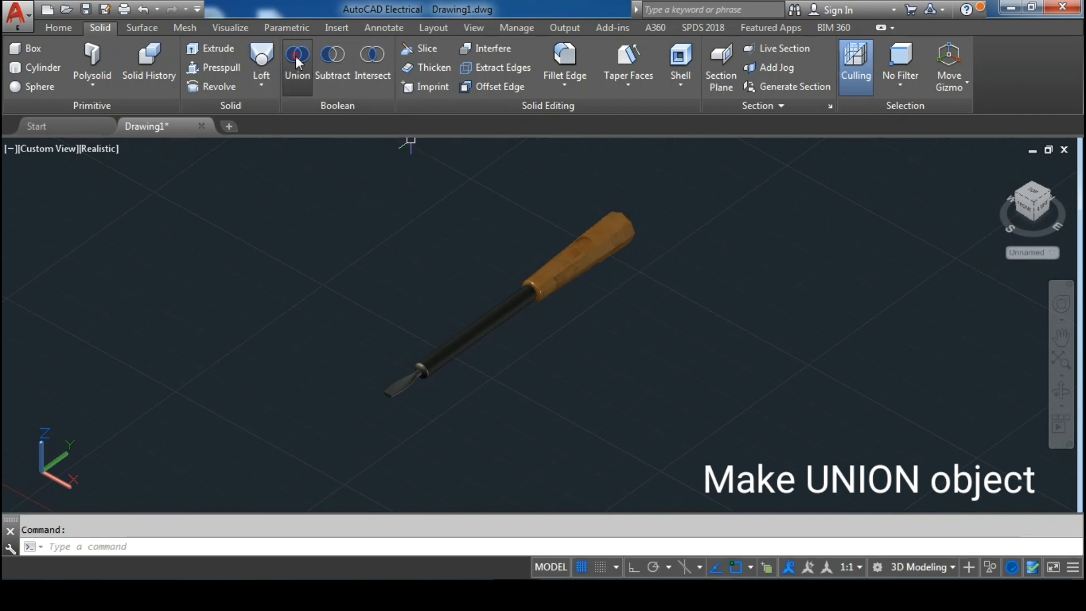
click(297, 60)
click(278, 151)
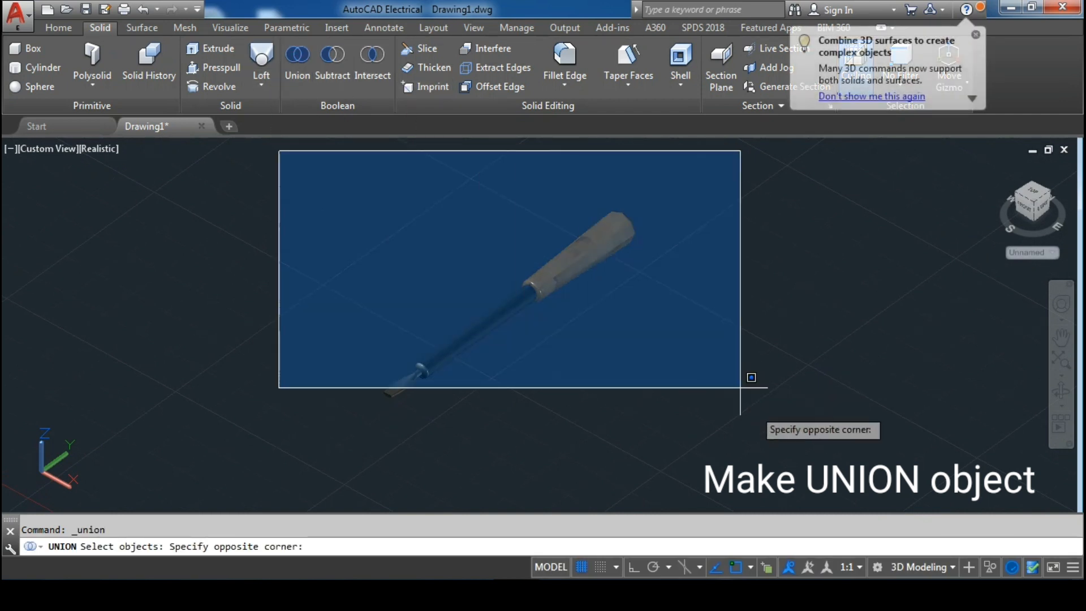
click(772, 451)
key(Return)
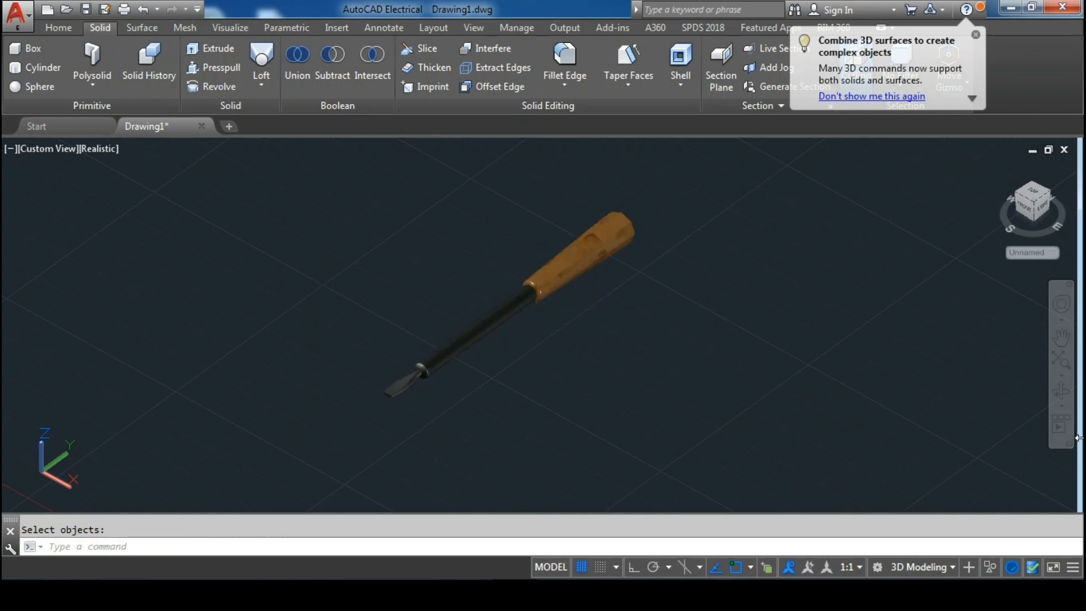
click(1061, 392)
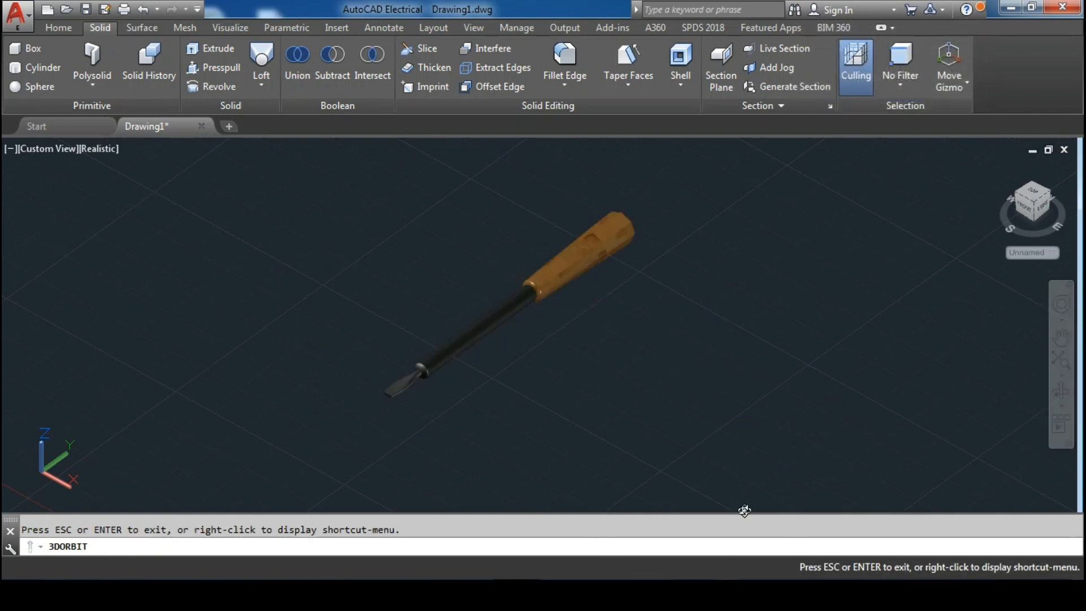
key(Escape)
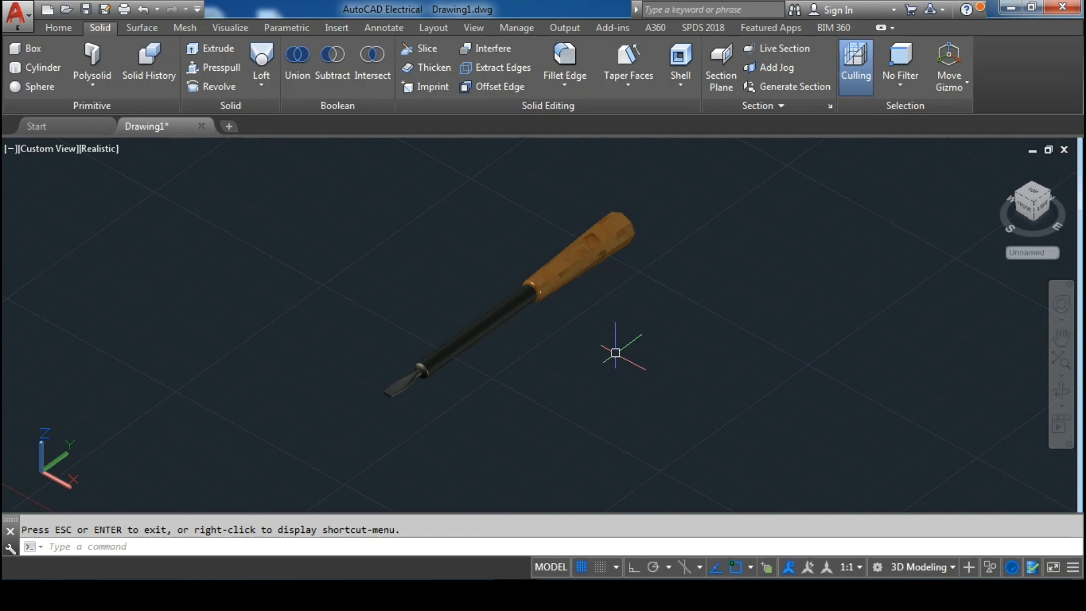
Turn off the drawing grid and hide the UCS icon
click(582, 567)
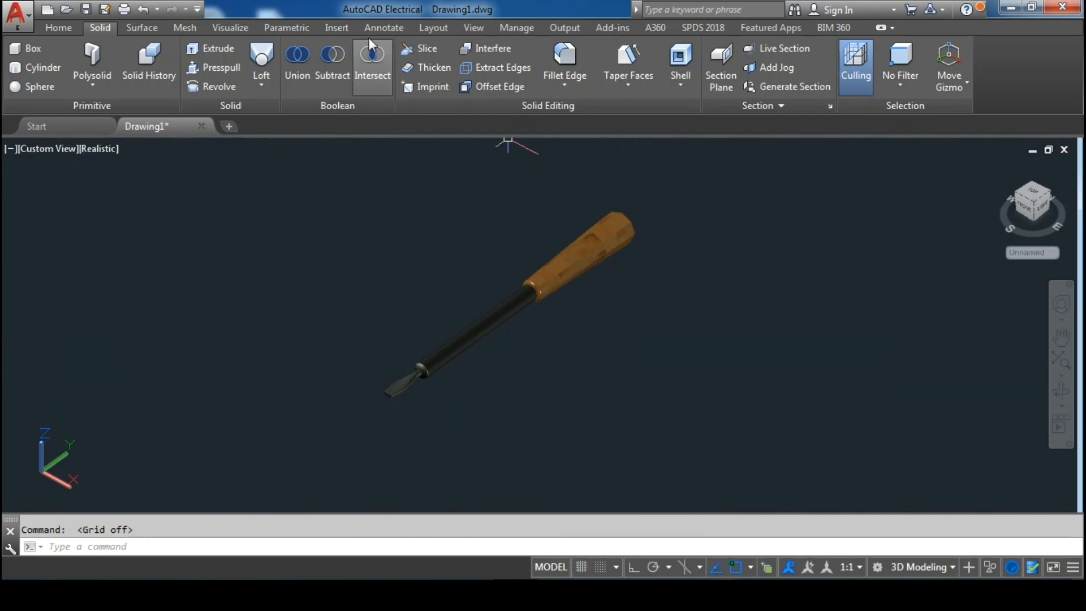
click(59, 28)
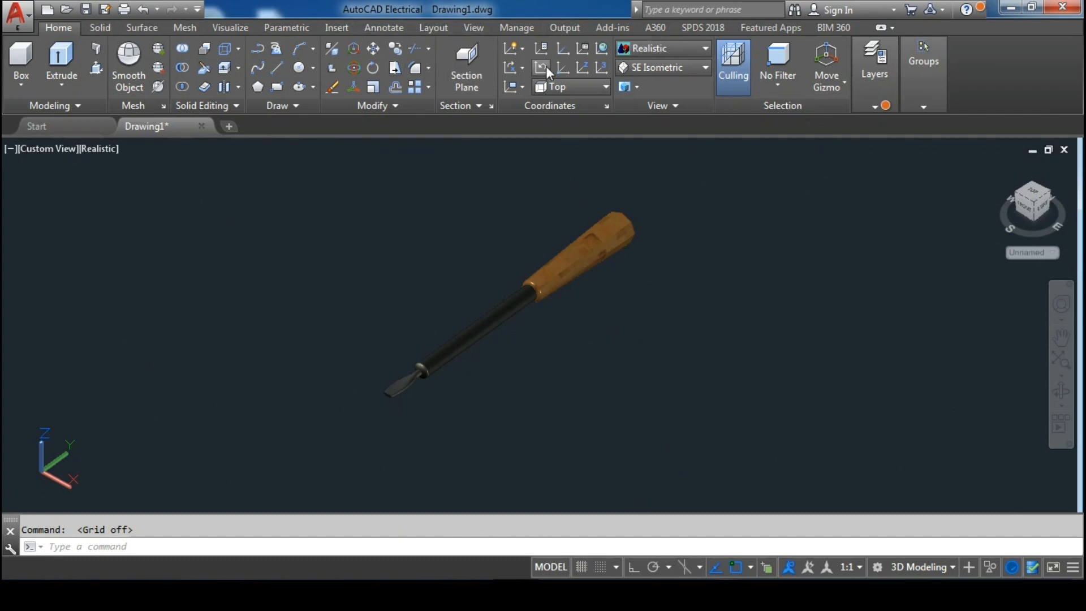
click(520, 54)
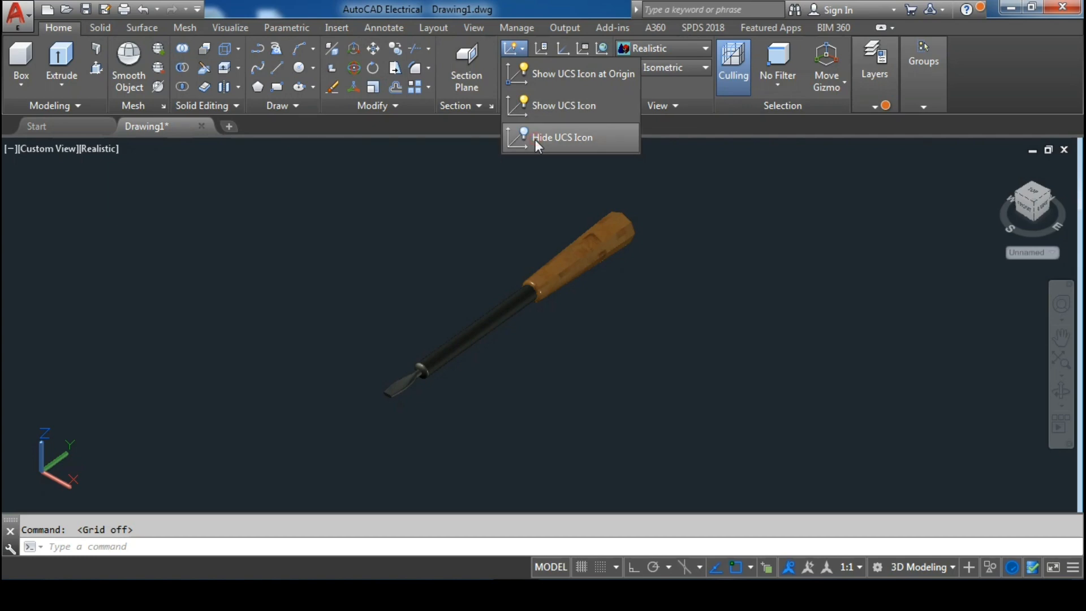